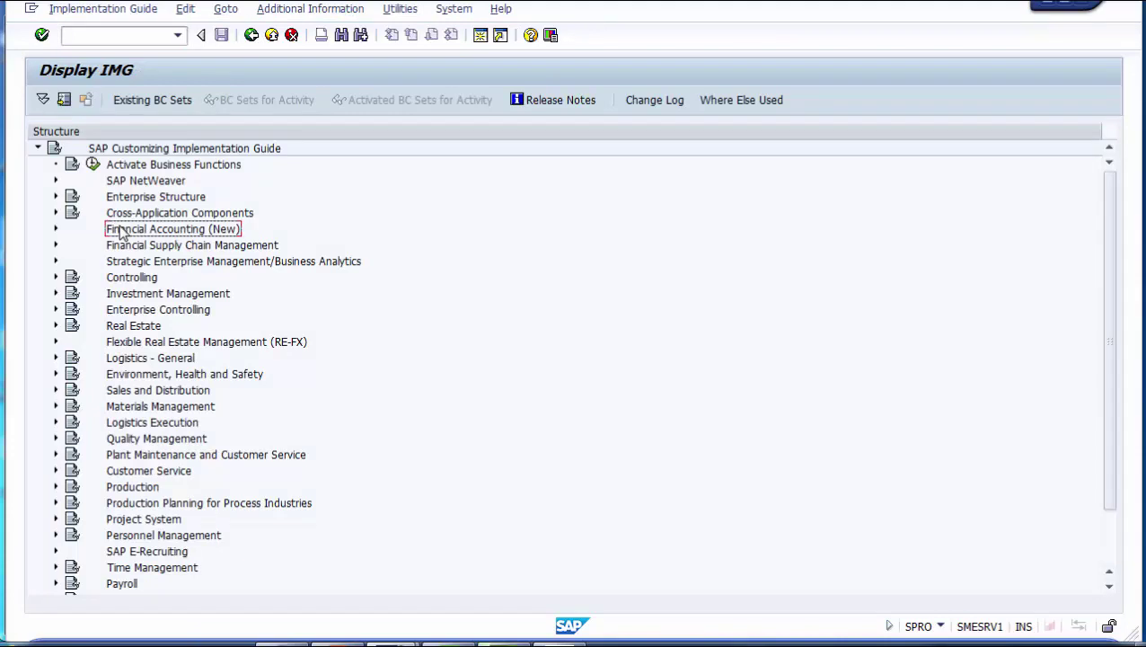
Step: Expand Financial Accounting (New), Asset Accounting, Asset Data Transfer, Parameters for Data Transfer down to the activities under Date Specifications
left_click(56, 230)
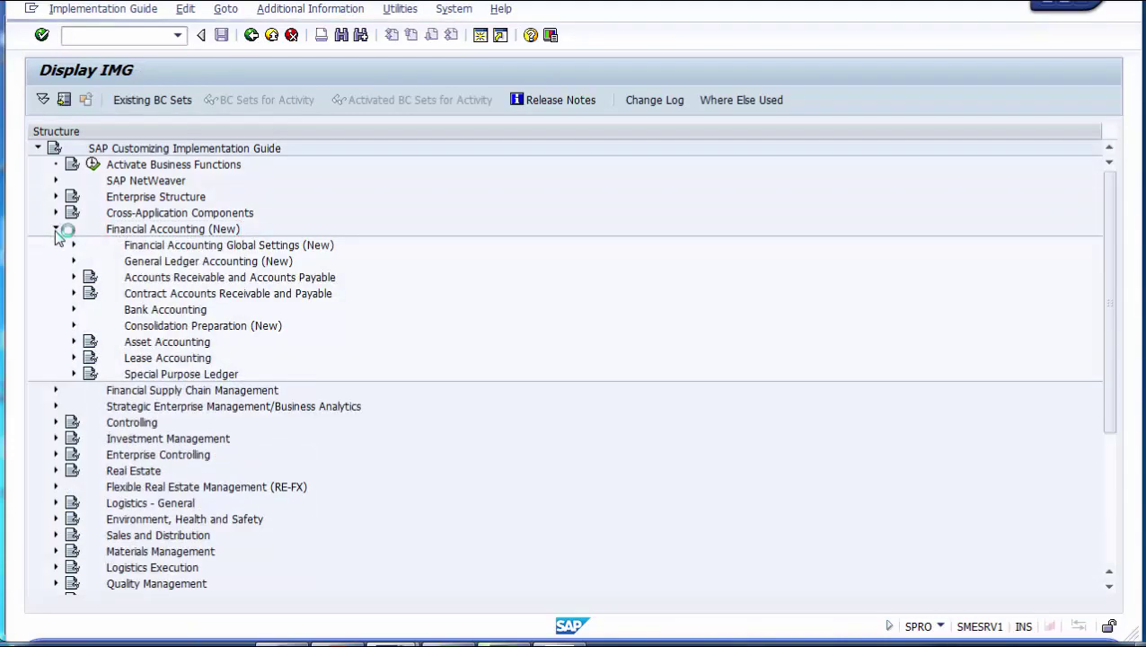
left_click(73, 342)
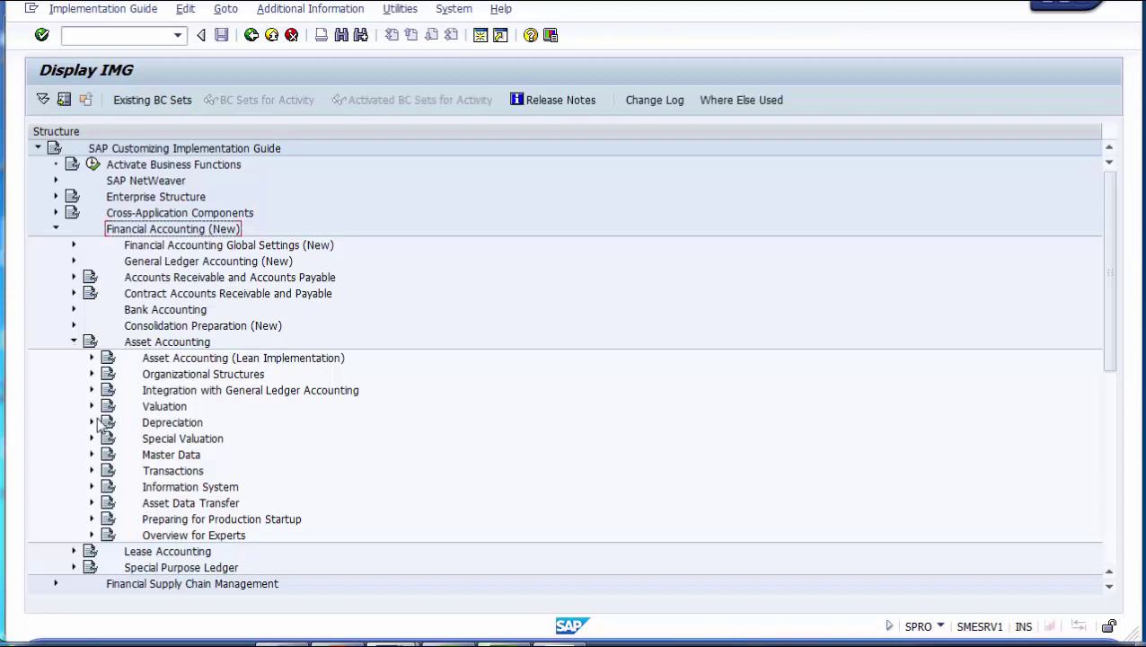
left_click(182, 504)
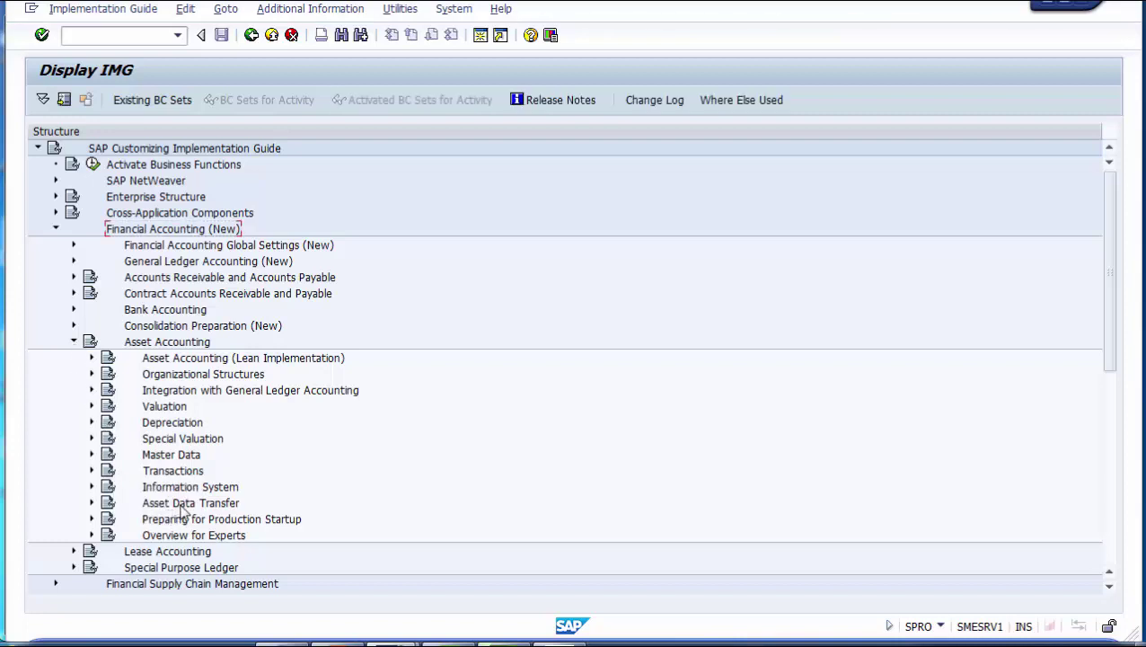
left_click(92, 503)
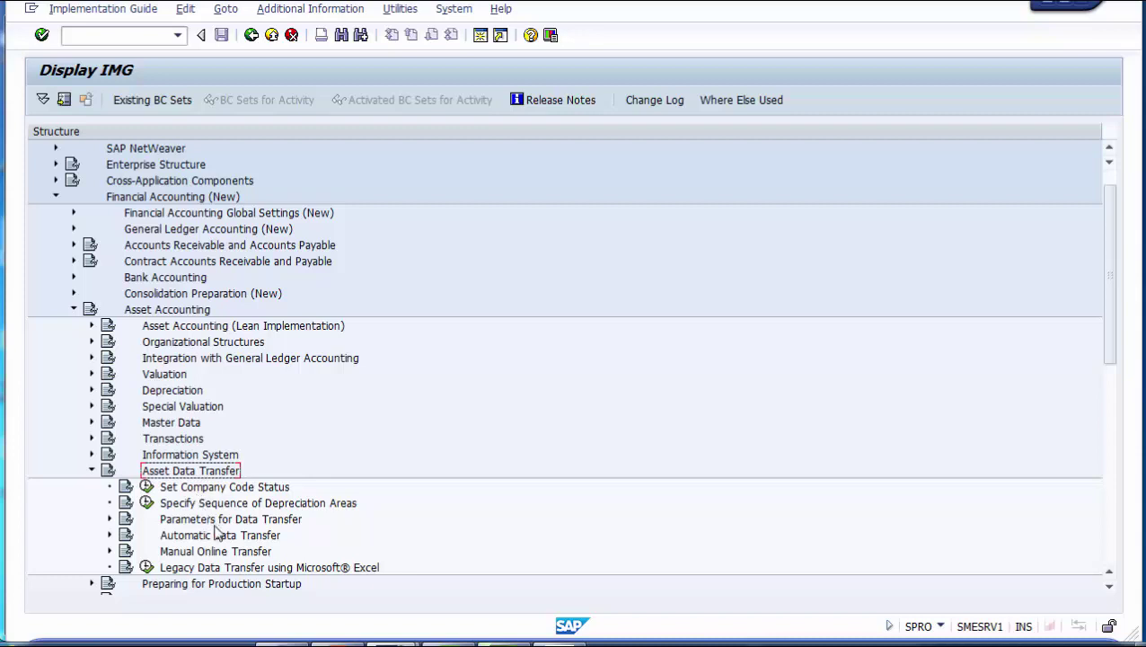
left_click(186, 522)
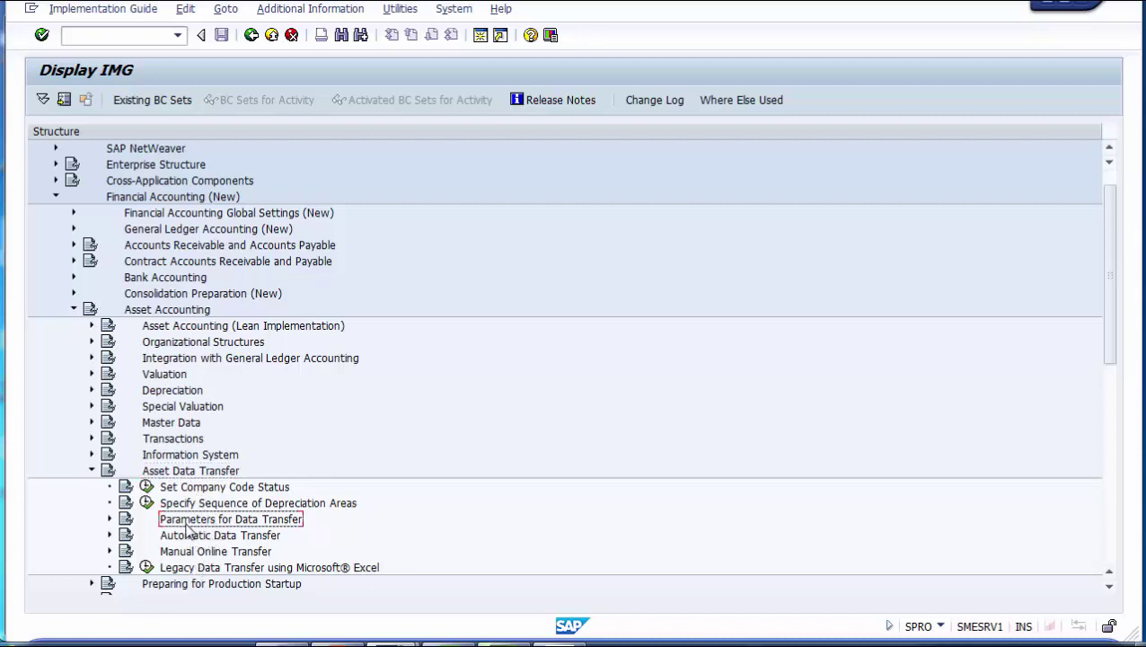
left_click(110, 520)
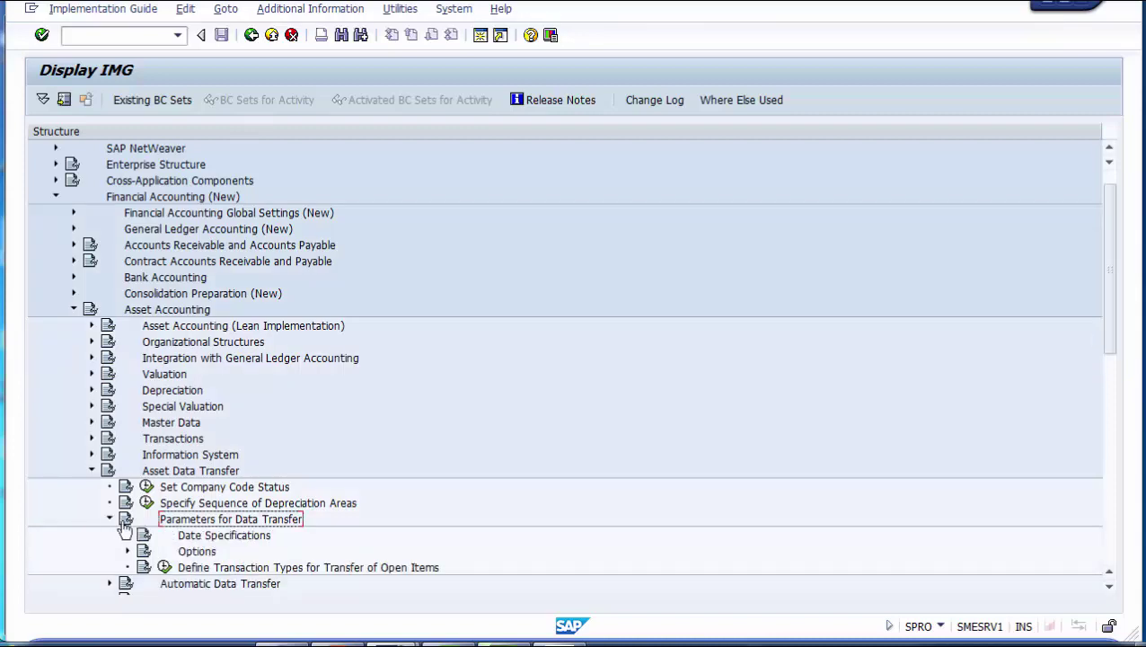
left_click(186, 535)
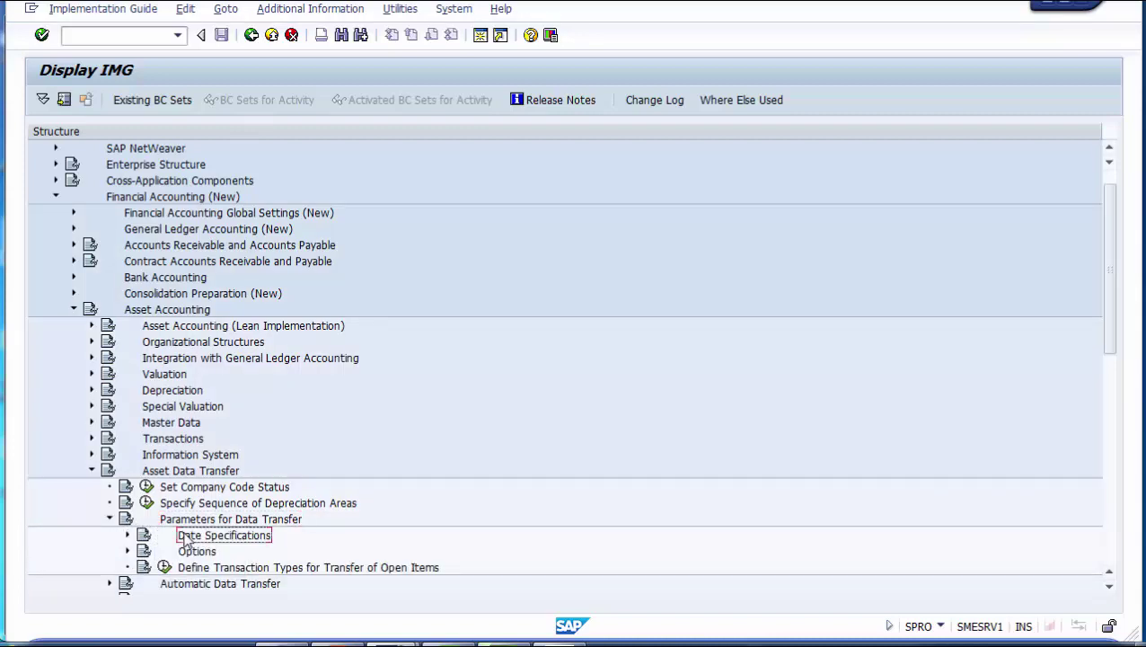
left_click(128, 536)
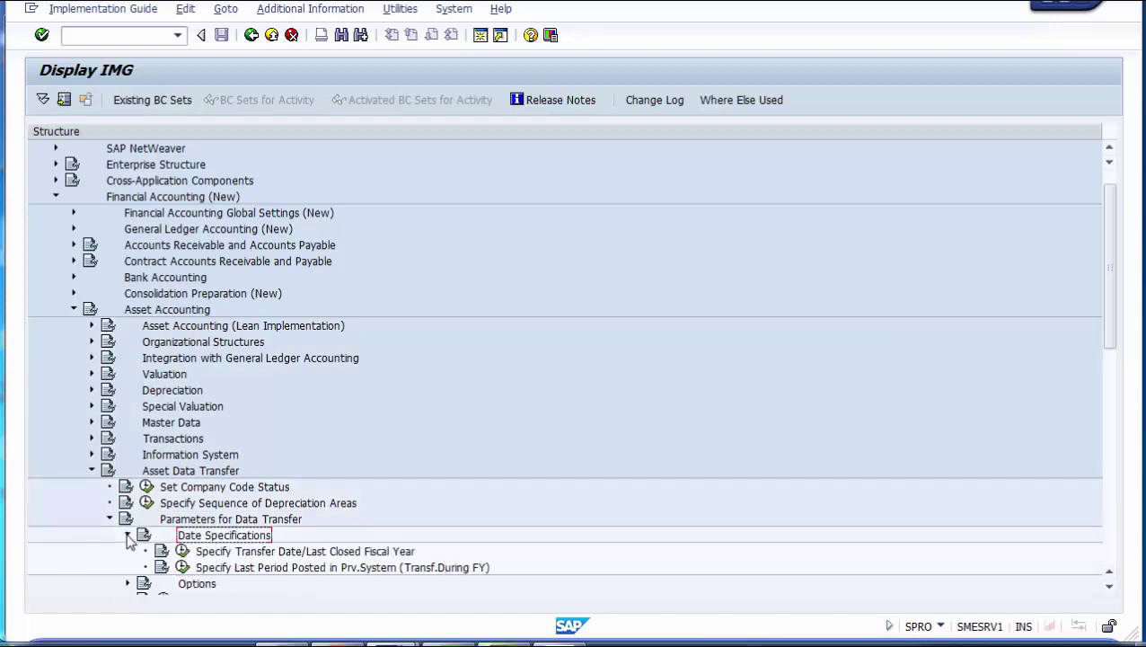
left_click(220, 553)
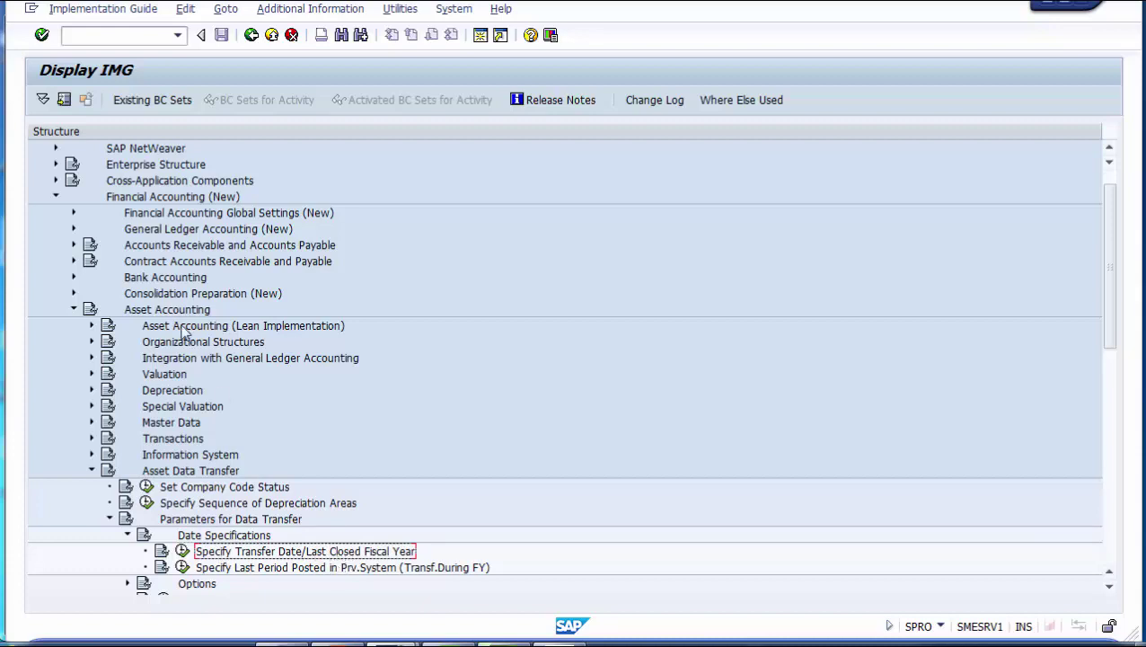
left_click(170, 200)
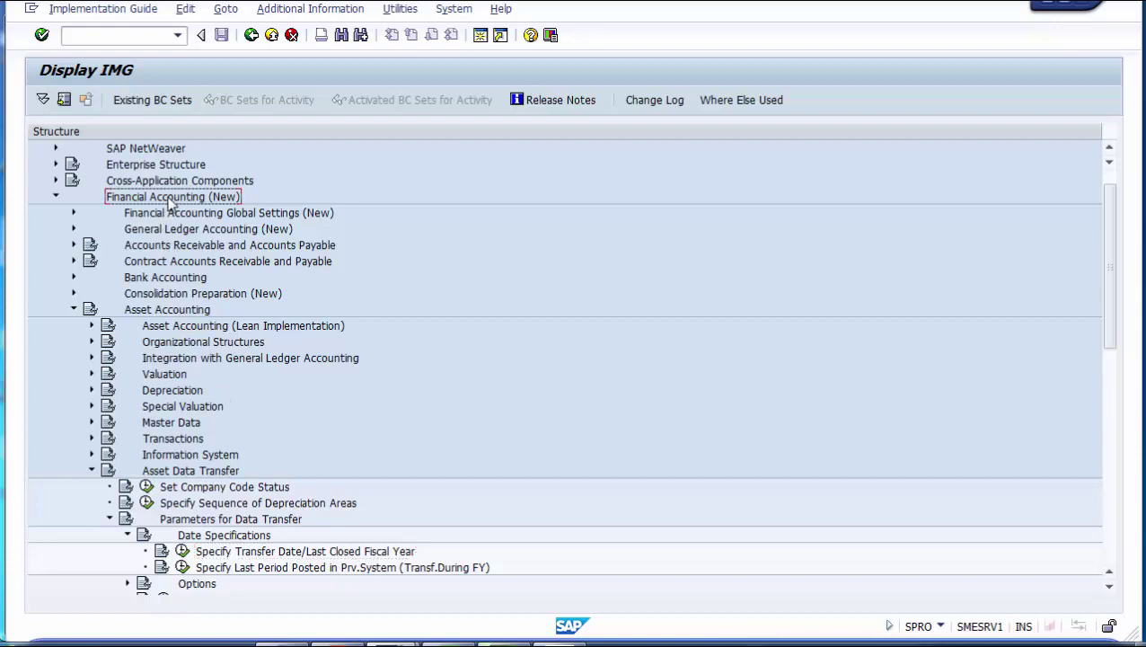
left_click(150, 311)
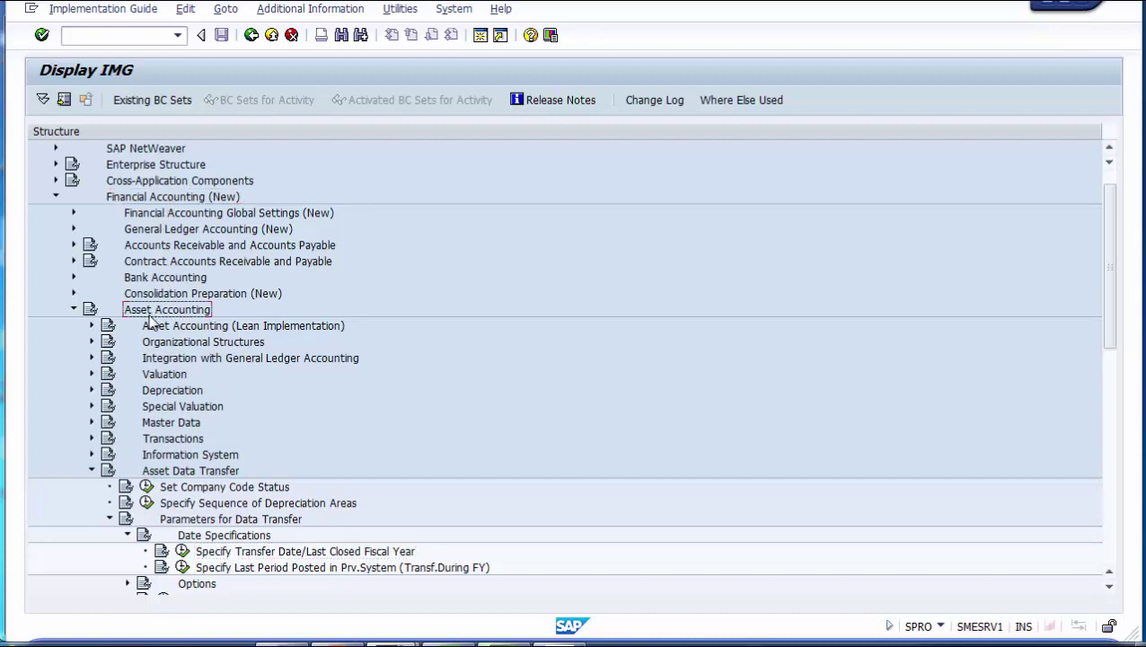
left_click(170, 473)
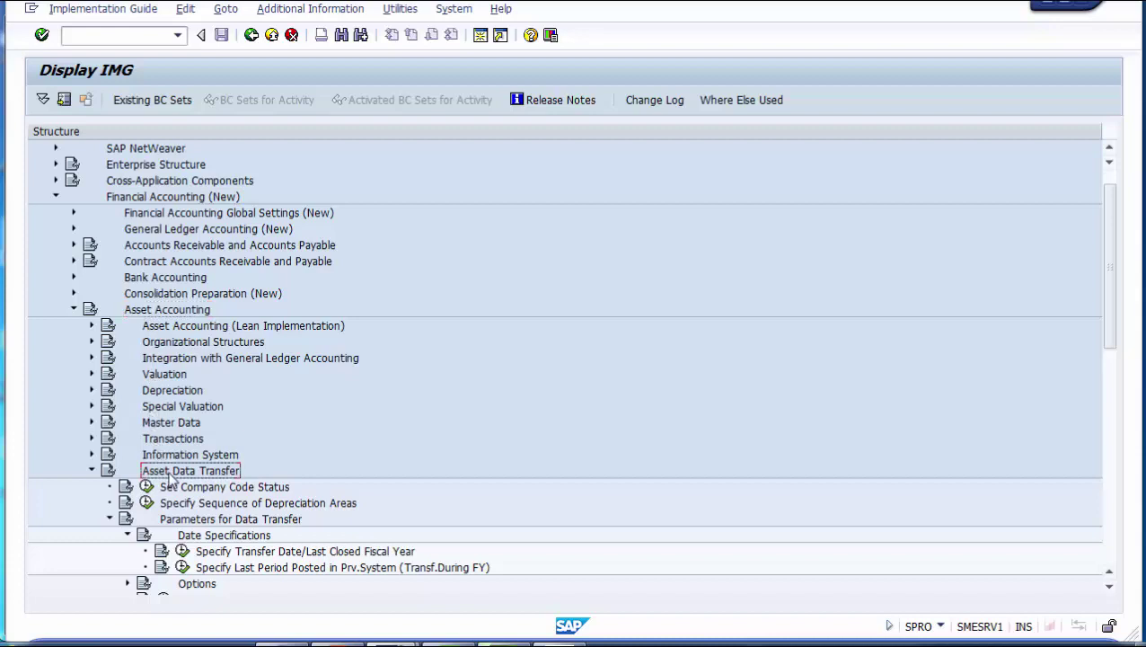
left_click(182, 525)
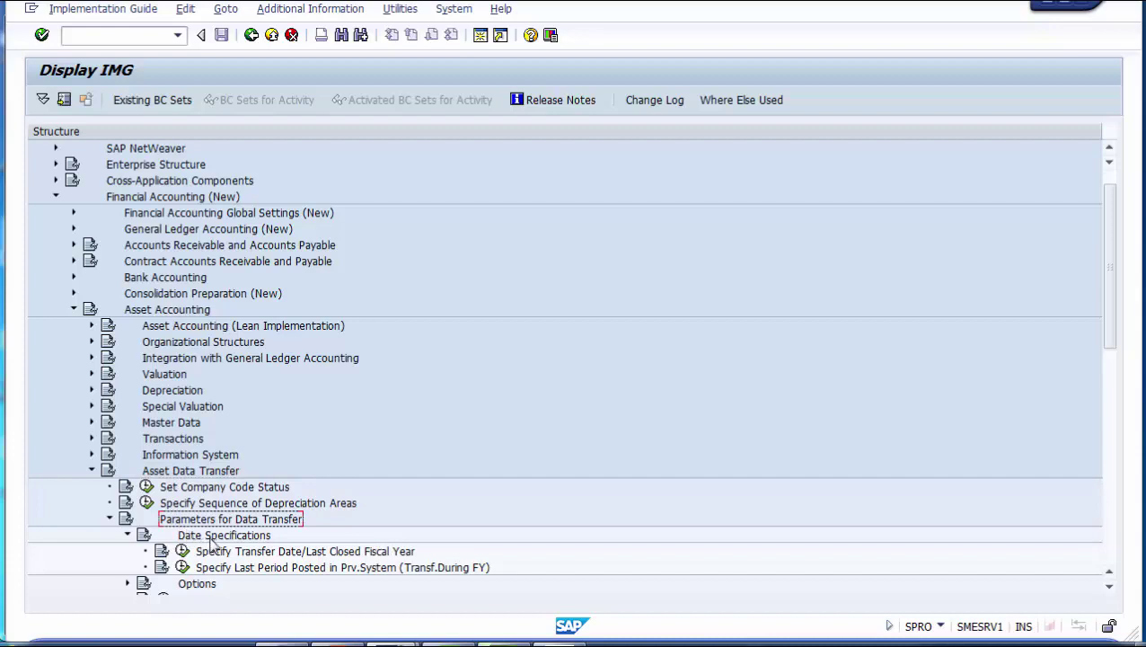
left_click(220, 539)
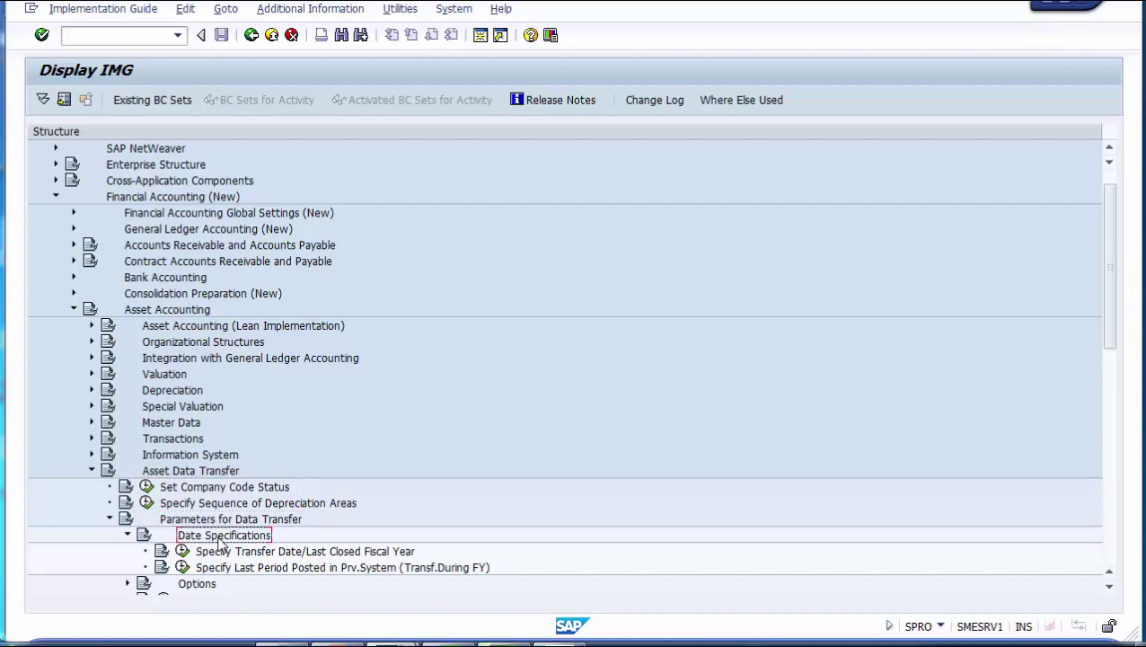
Step: Open the Specify Transfer Date/Last Closed Fiscal Year activity and select the entry for company code 1010
left_click(224, 554)
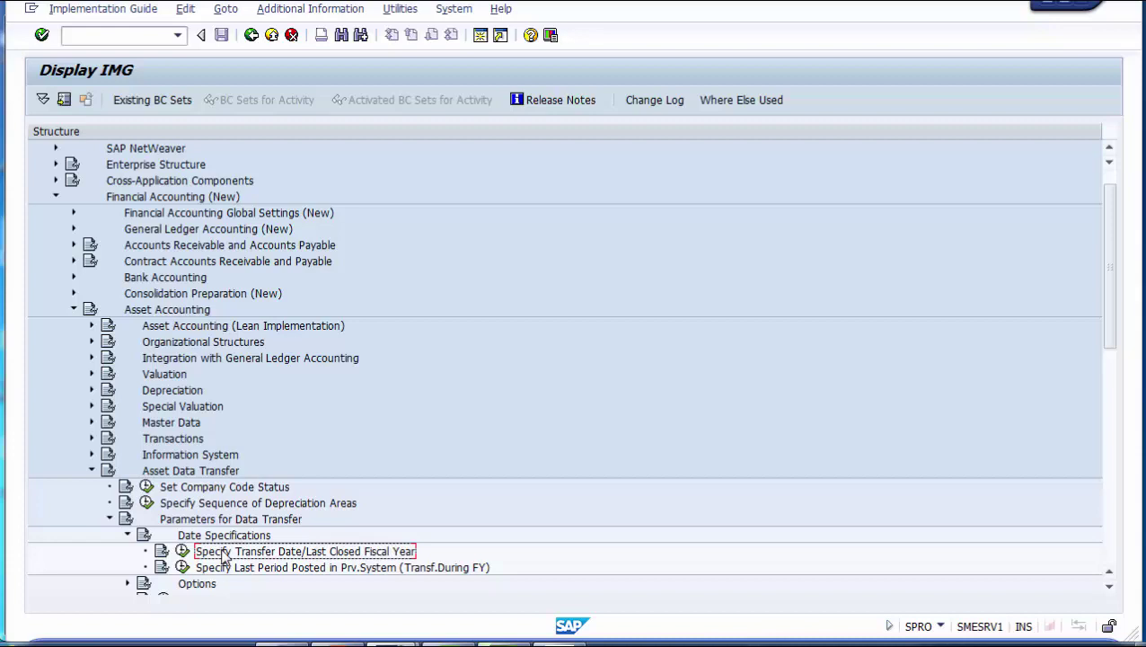
left_click(182, 551)
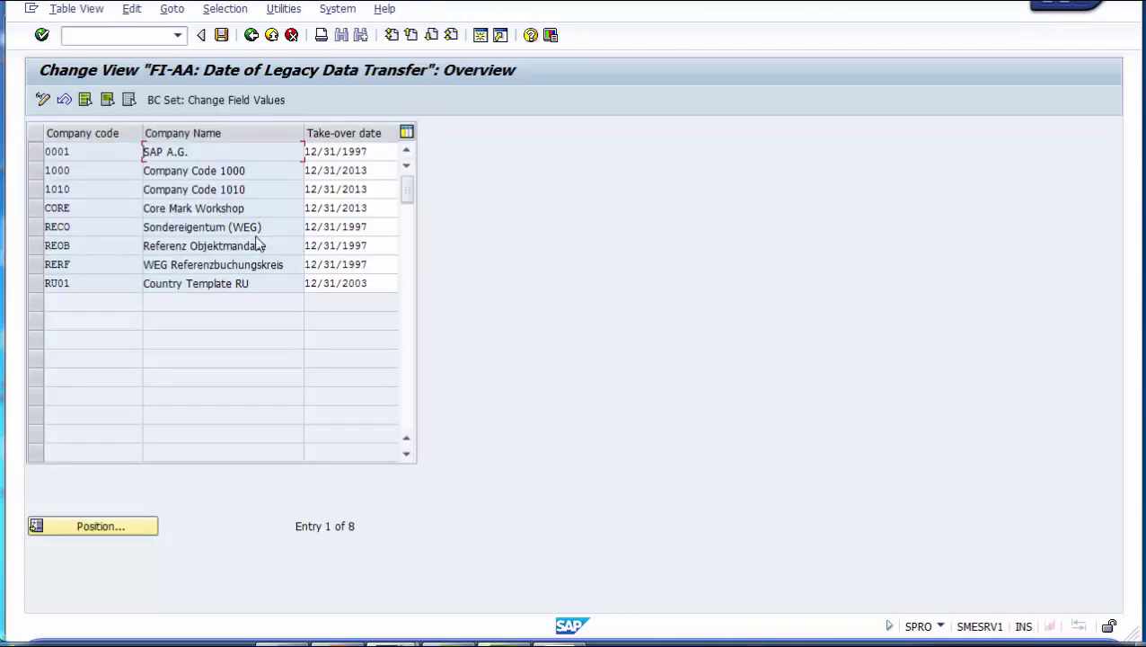
left_click(37, 188)
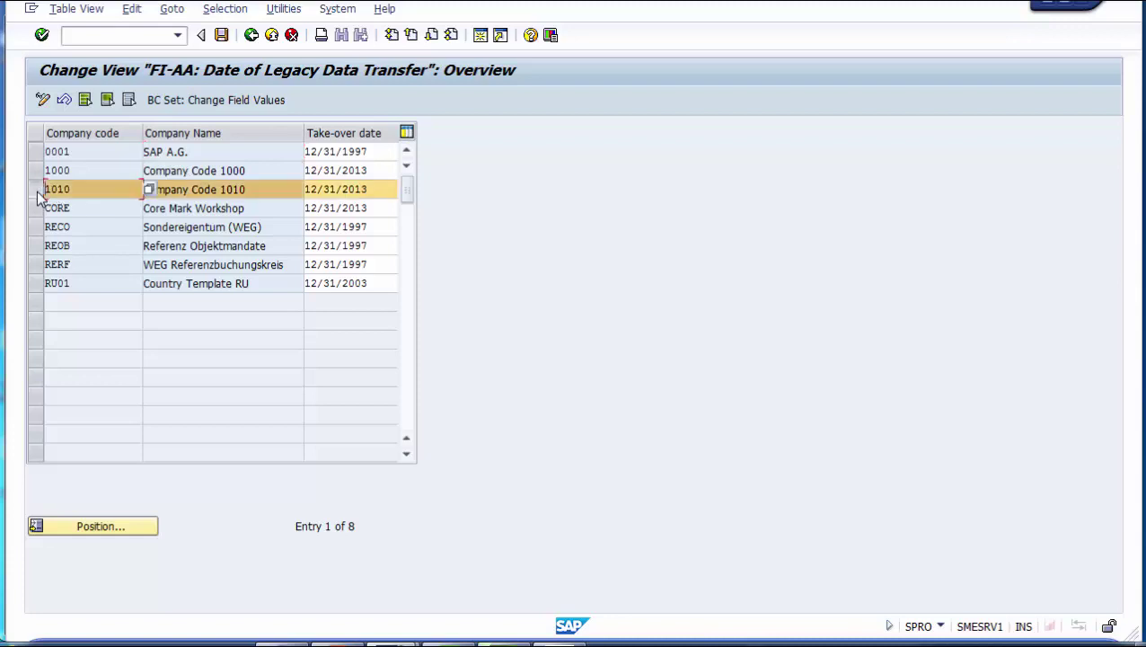
left_click_drag(70, 190, 36, 190)
left_click_drag(380, 189, 299, 190)
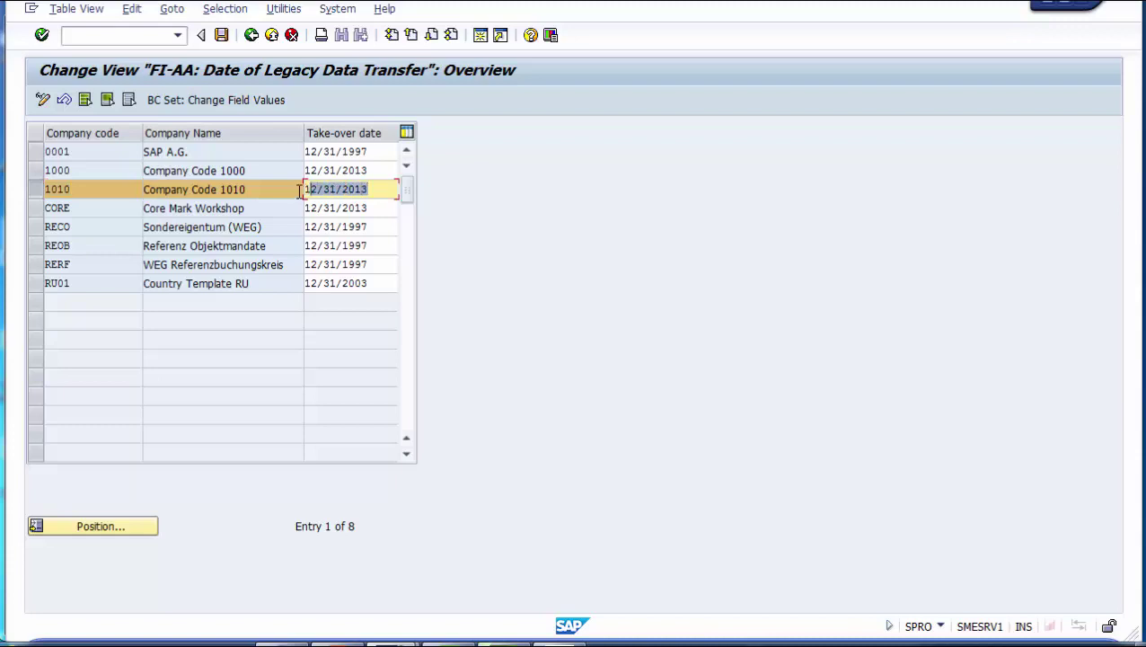
Step: Set the take-over date of company code 1010 to 12/31/2014
left_click(376, 190)
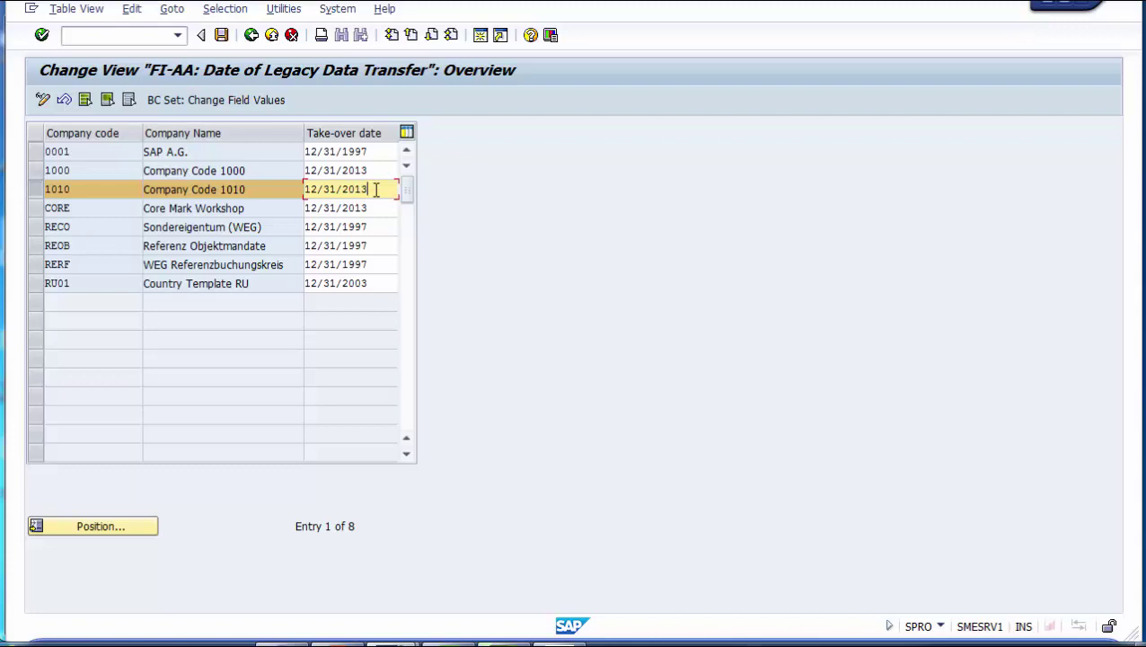
key("BackSpace")
key("BackSpace")
key("BackSpace")
key("BackSpace")
type("2014")
key("Return")
key("Left")
key("Delete")
type("0")
key("End")
key("Left")
key("Home")
key("Right")
key("Delete")
type("2")
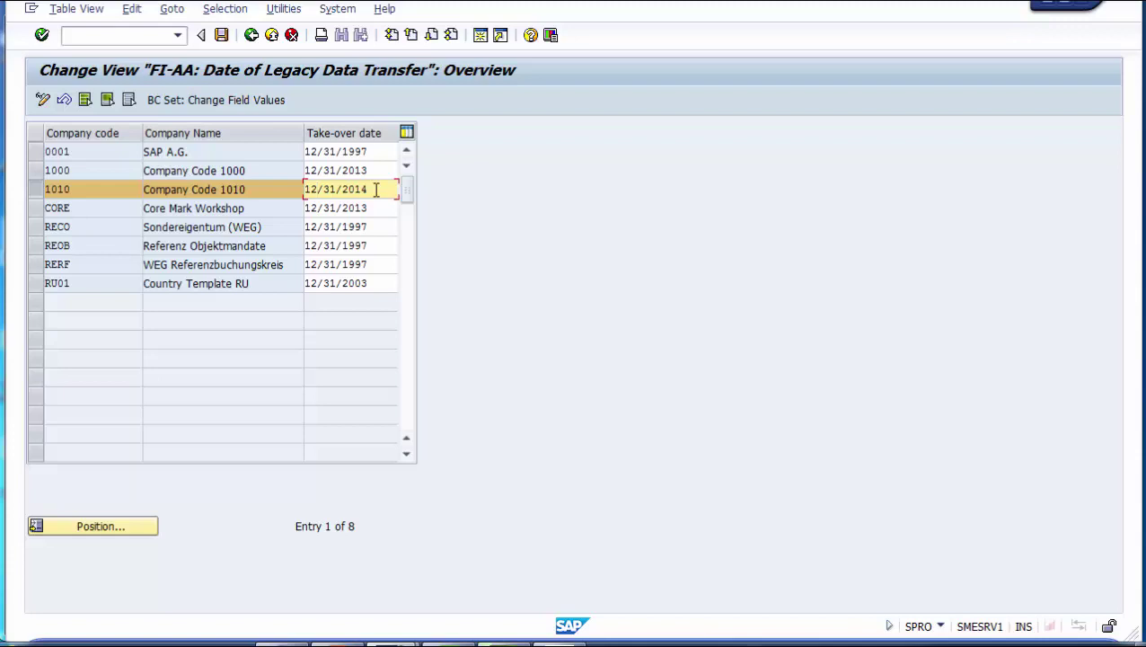
Step: Save the take-over date to the FI - Asset Accounting Configuration customizing request and leave the view
left_click(222, 36)
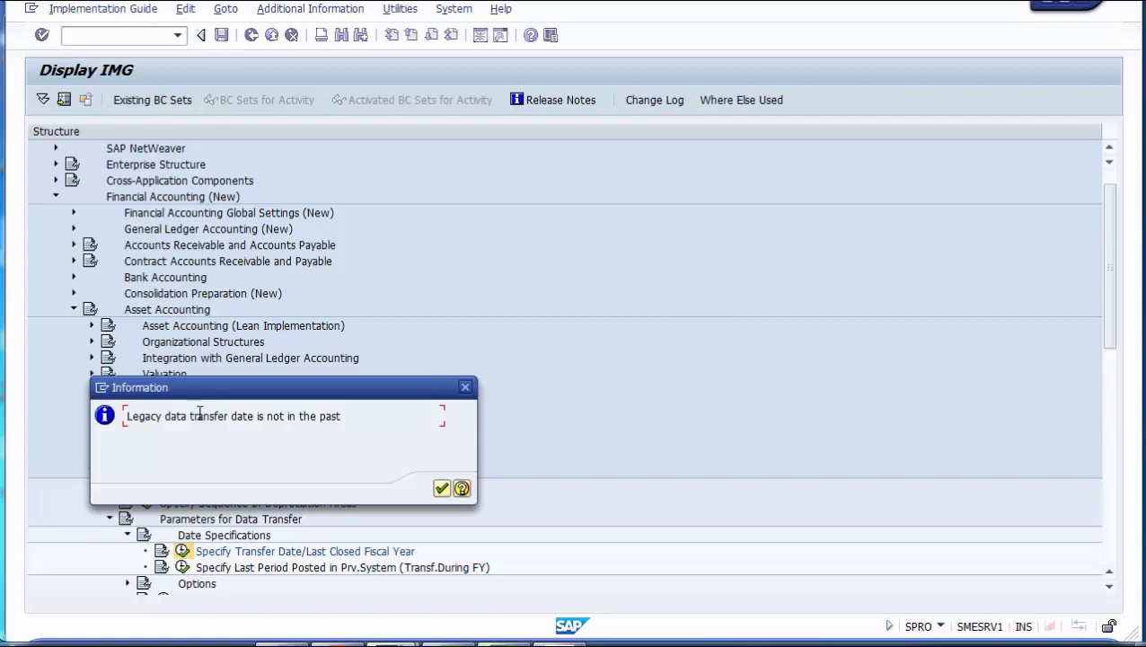
left_click(440, 489)
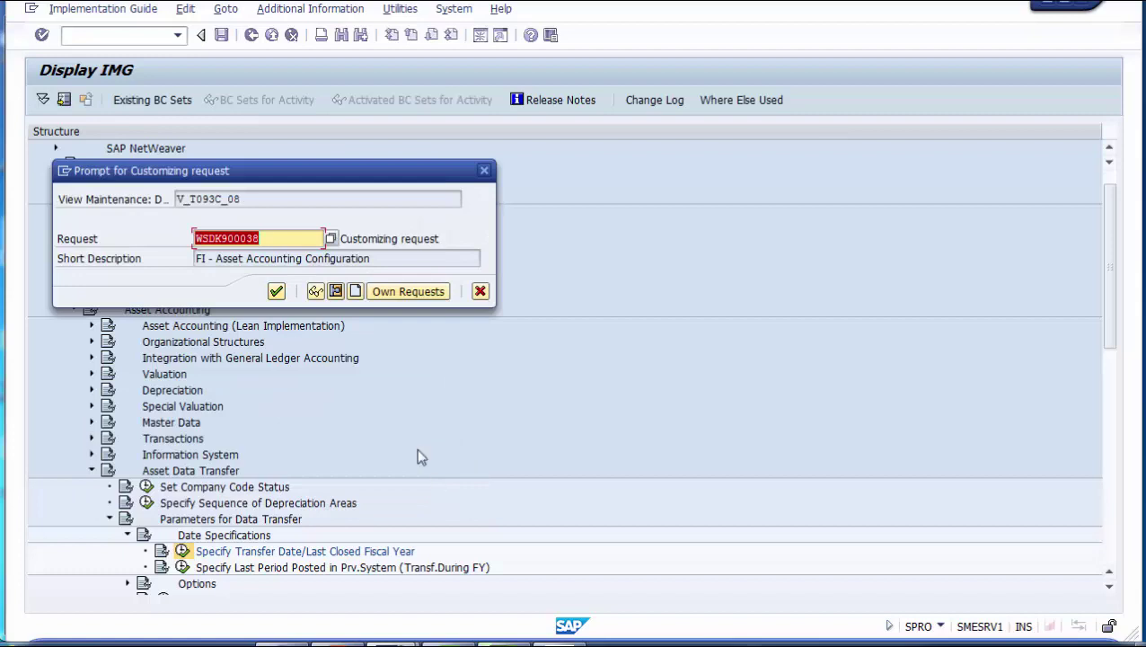
left_click(277, 296)
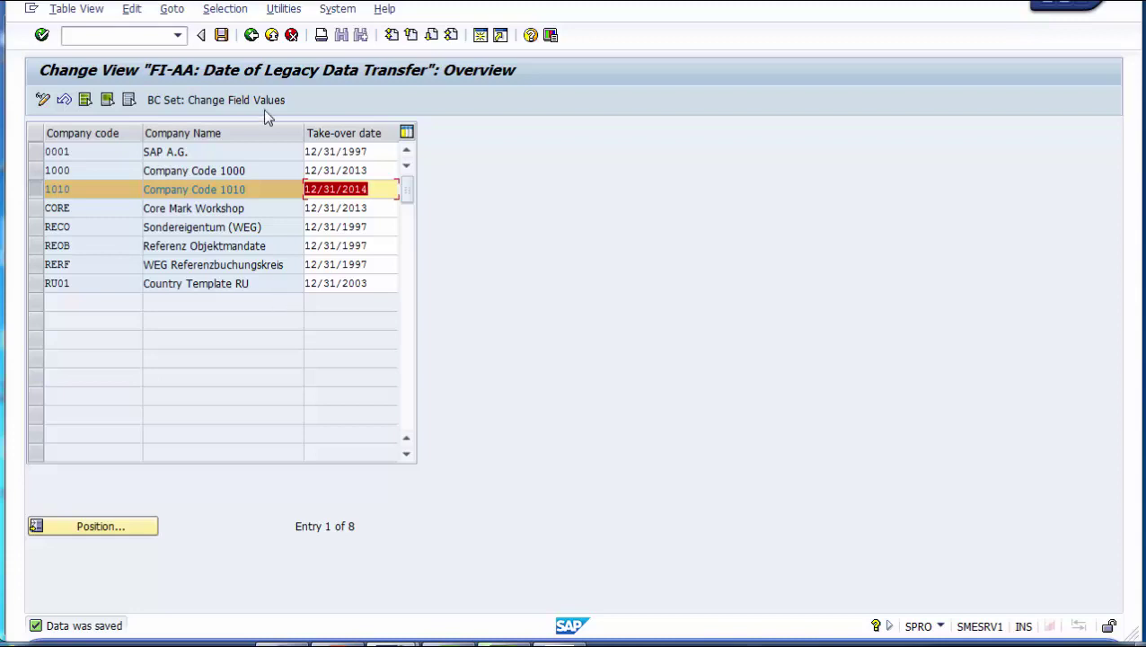
left_click(252, 35)
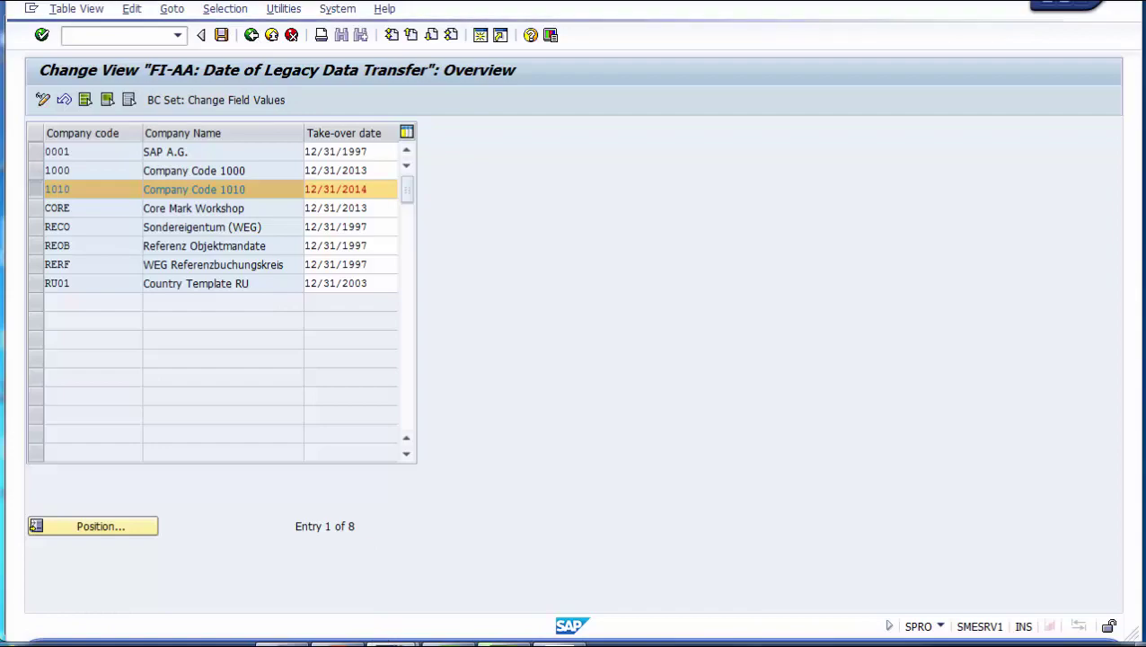
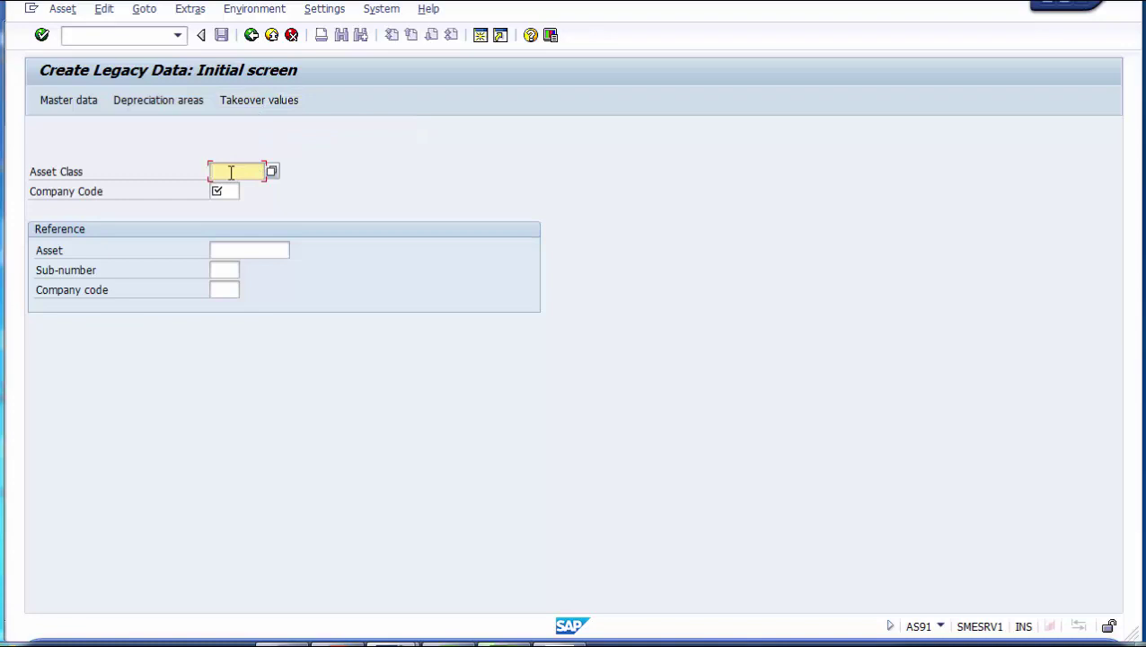
Step: List all asset classes for the legacy asset, without restricting the search to the personal value list
key("Return")
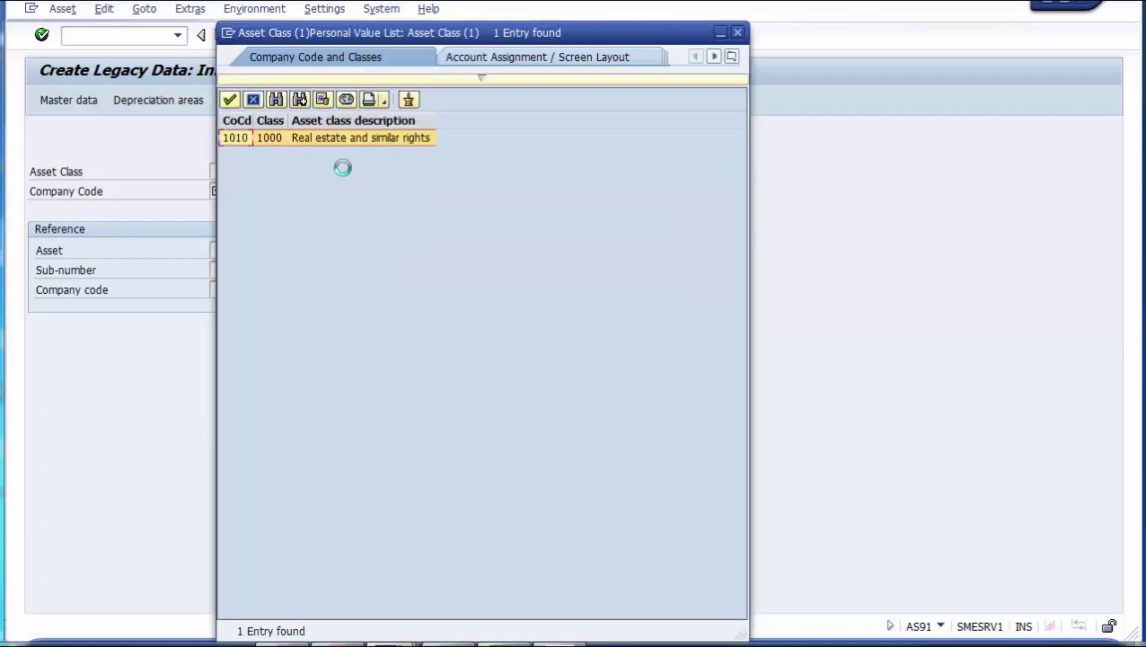
left_click(349, 101)
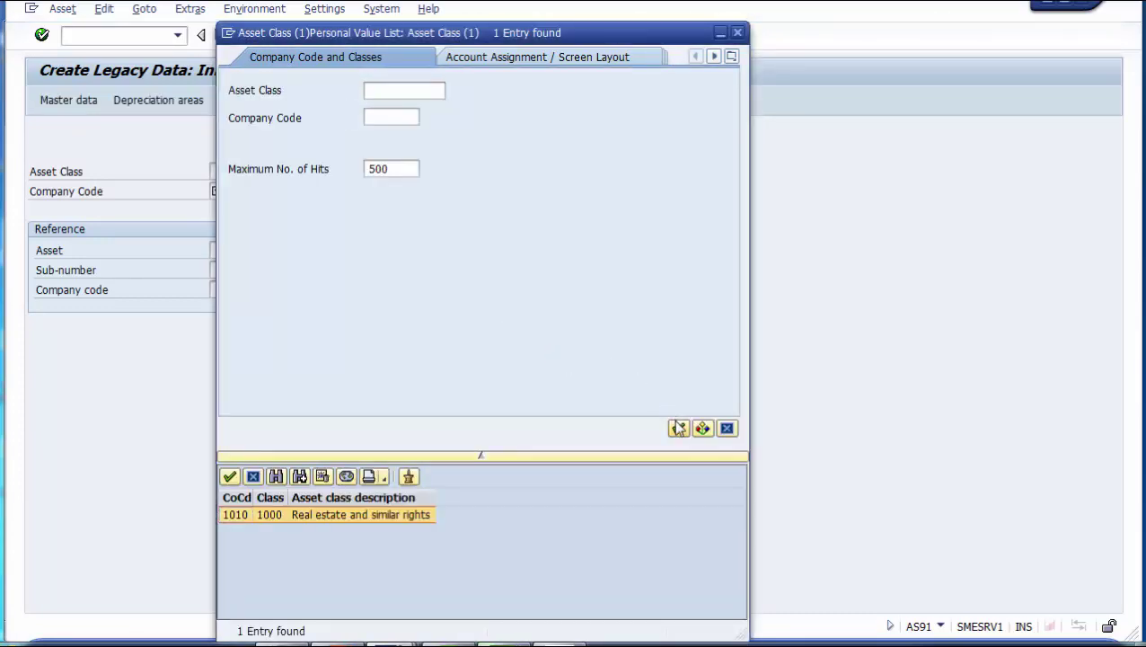
left_click(678, 428)
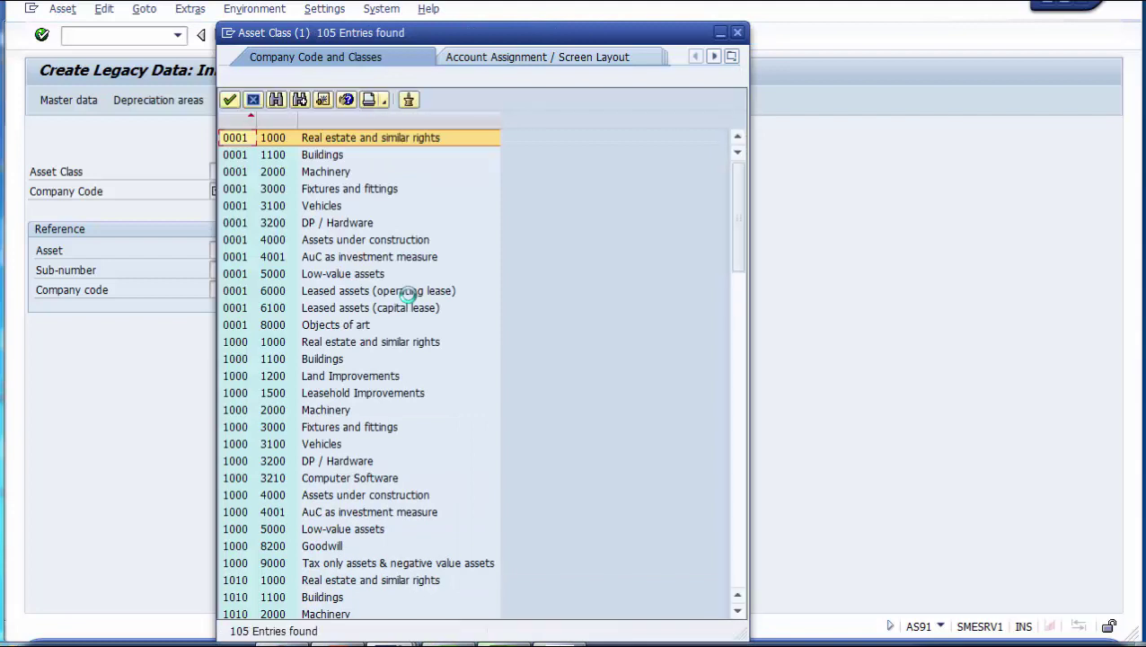
Step: Choose asset class 12000 Building of company code 1010 for the legacy asset and proceed to its master data
left_click(274, 583)
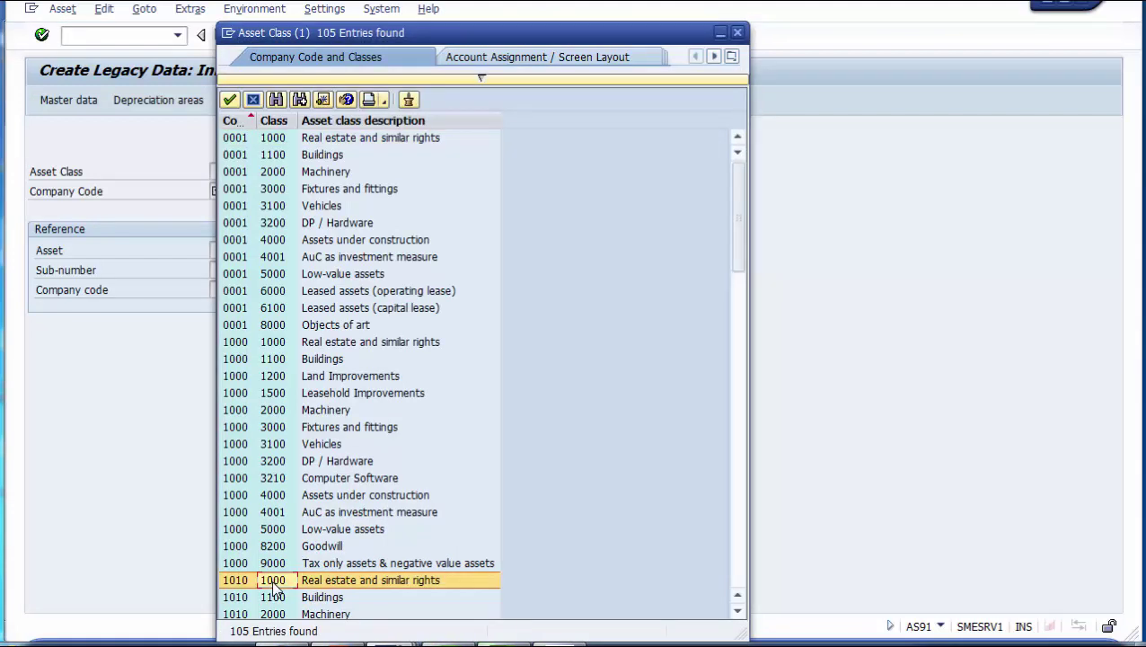
scroll(274, 583, "down", 6)
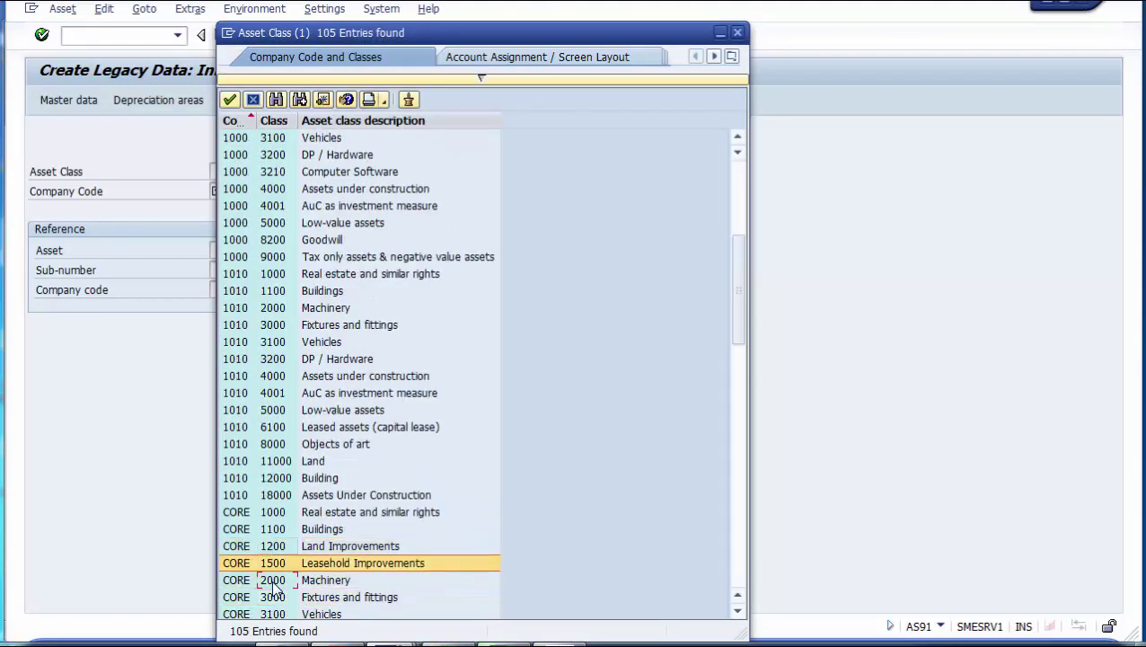
key("Up")
key("Up")
key("Up")
key("Up")
key("Up")
key("Up")
key("Up")
key("Up")
key("Up")
key("Down")
key("Down")
key("Down")
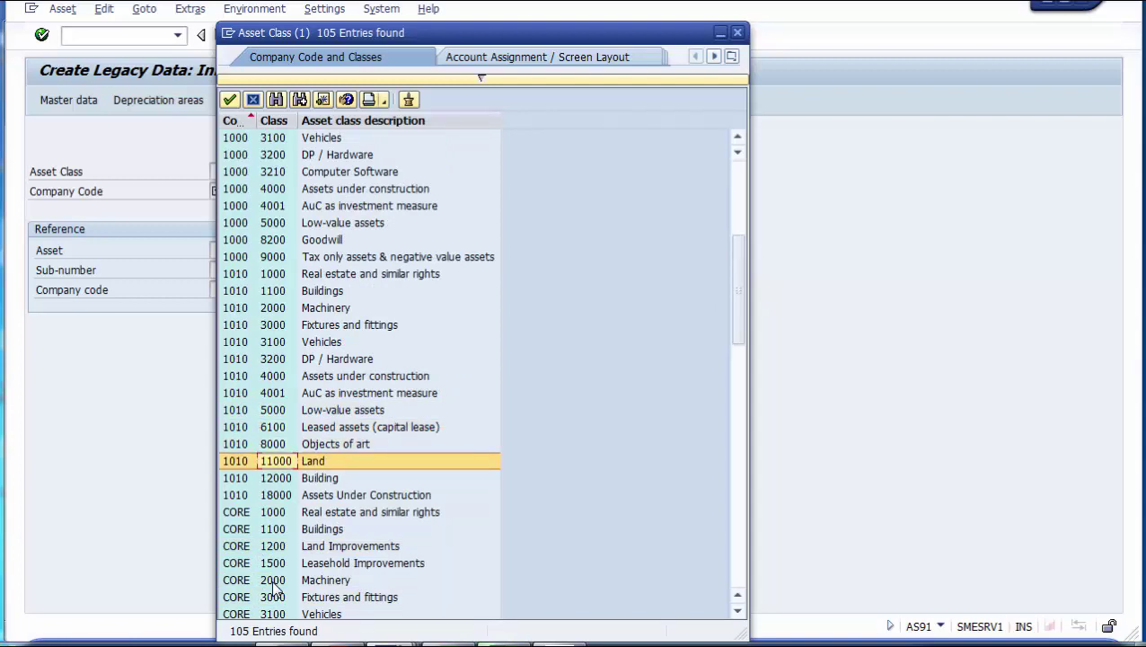
key("Down")
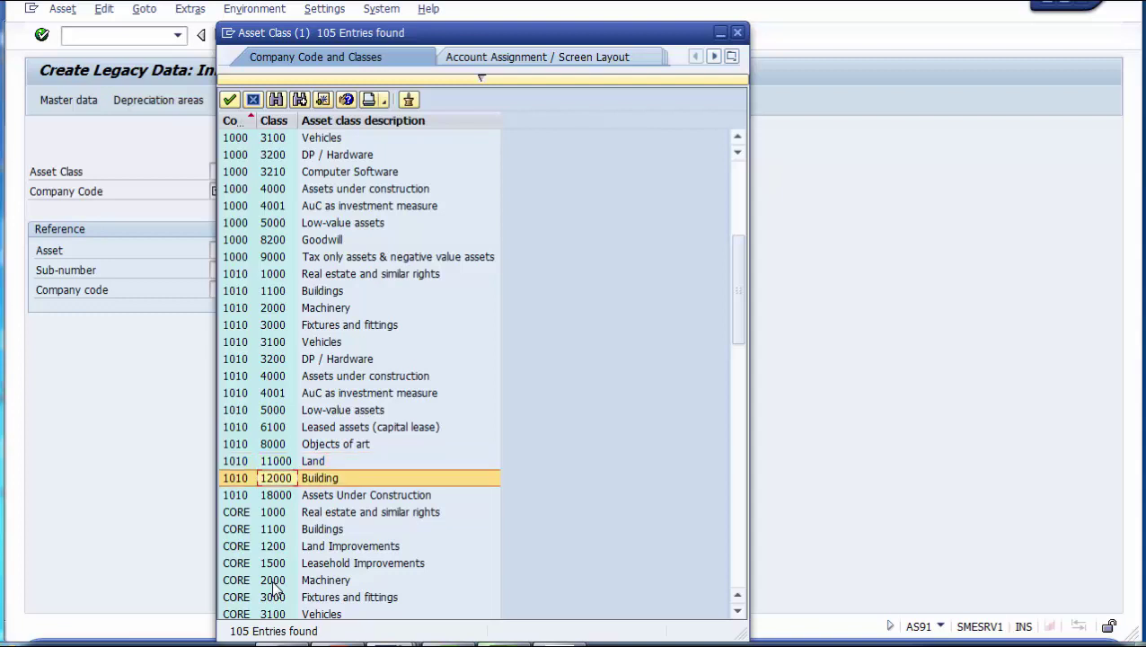
key("Return")
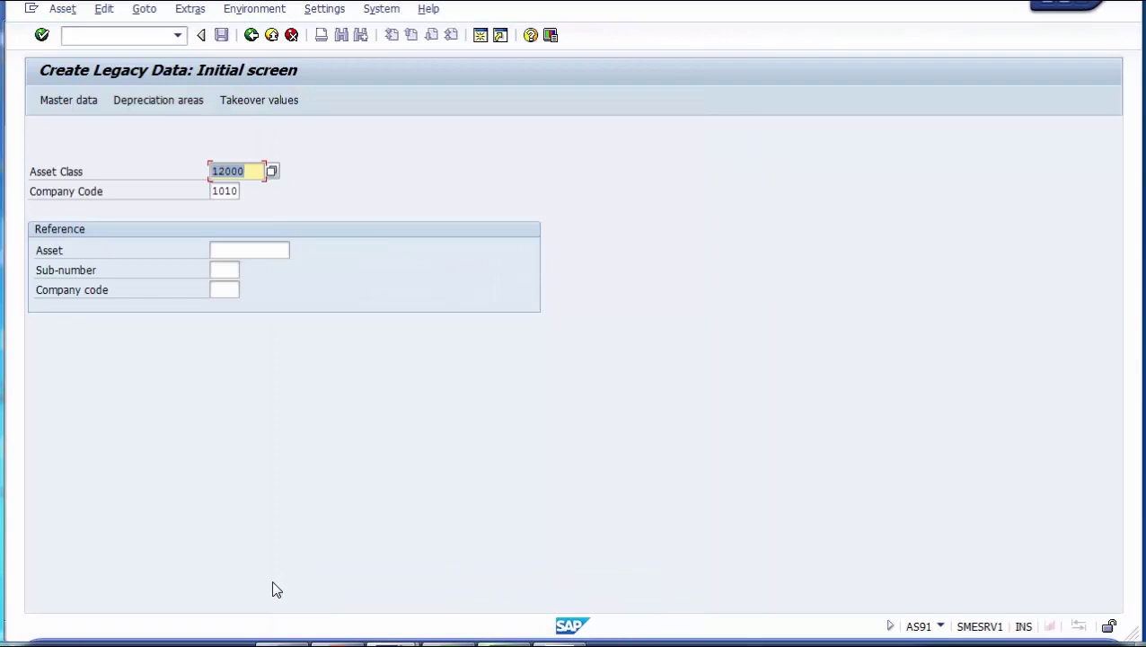
key("Tab")
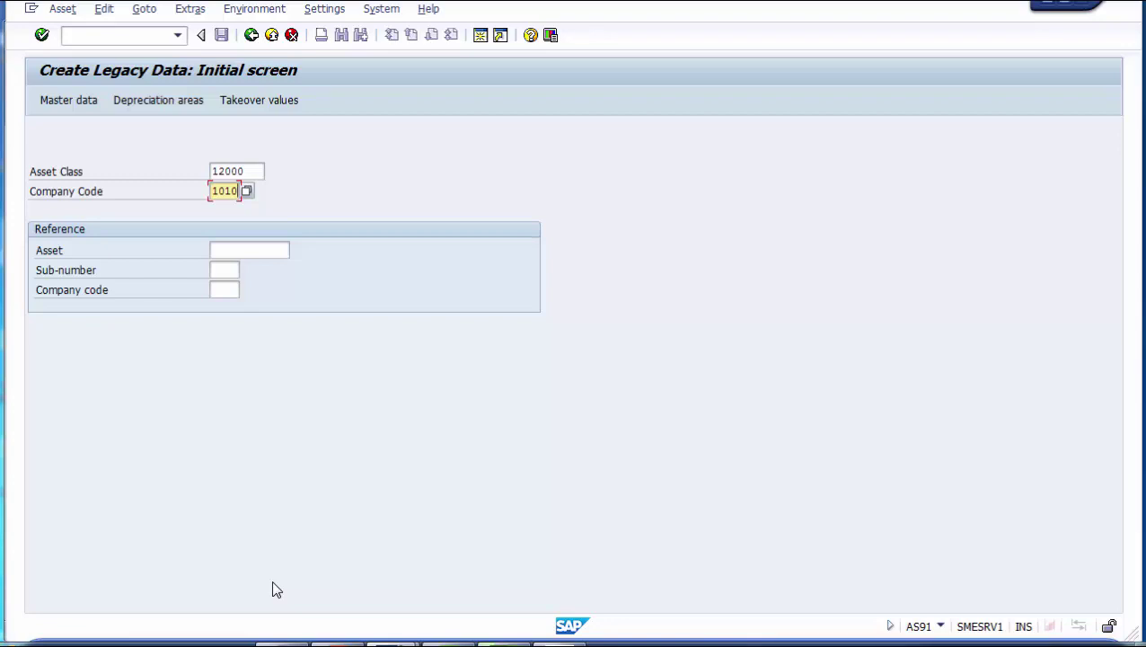
key("Return")
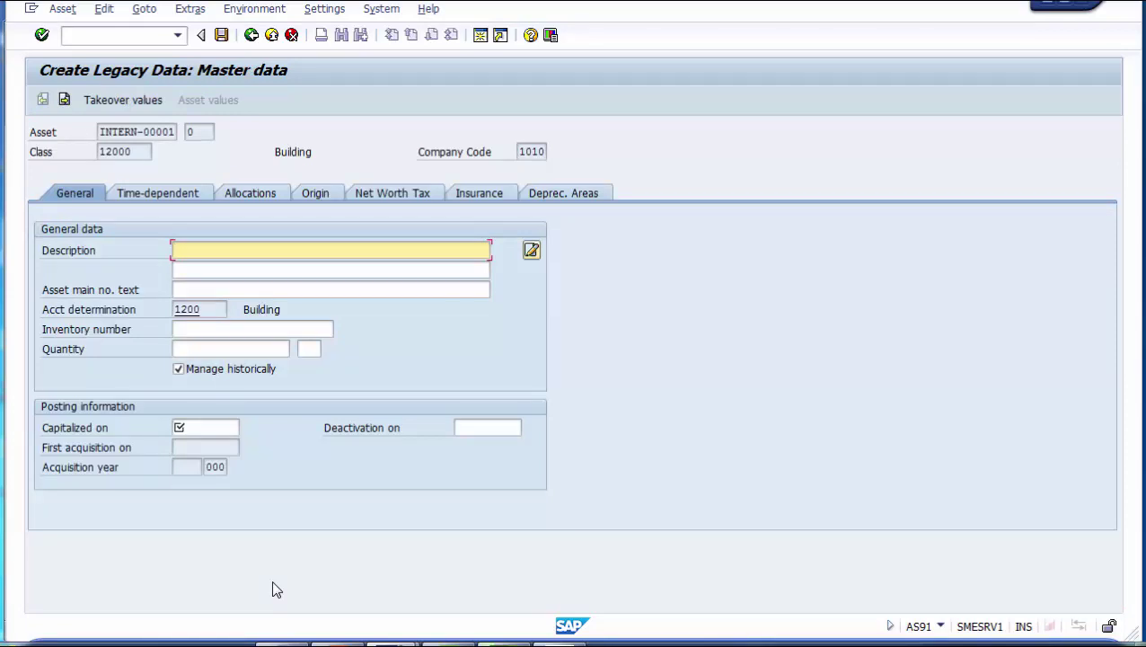
Step: Enter "Land US" as the description of the legacy asset in its general data
key("BackSpace")
key("Escape")
key("BackSpace")
type("L")
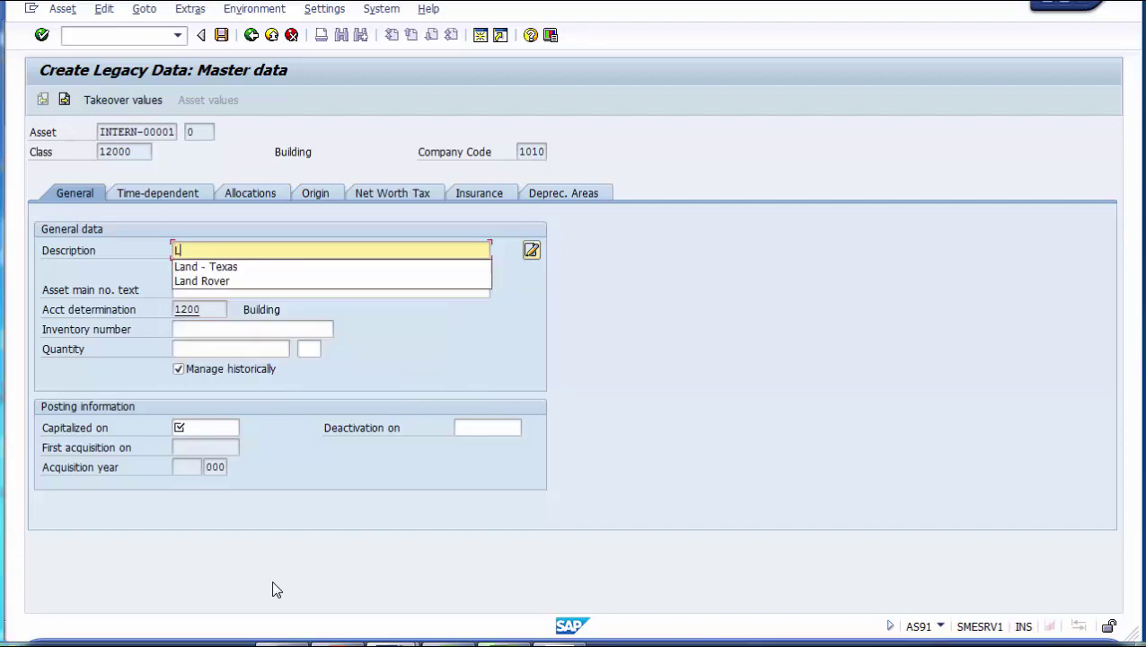
type("and US")
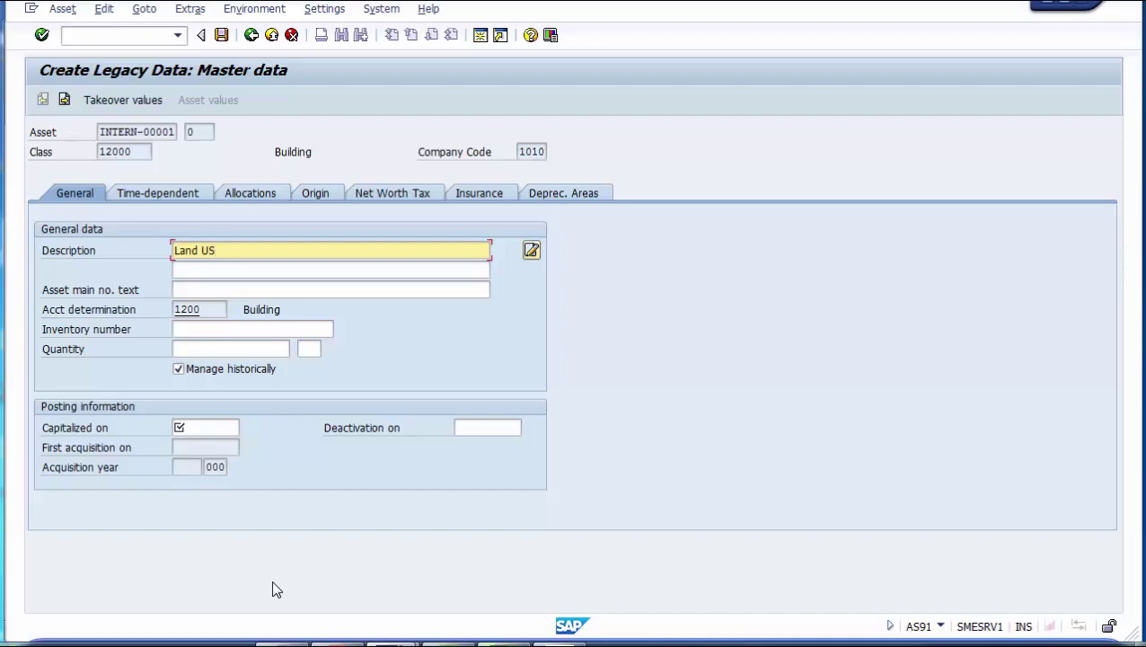
Step: Set the asset's capitalization date to 12/31/2014 in the posting information
key("Tab")
key("Tab")
key("Tab")
key("Tab")
key("Tab")
key("Tab")
key("Tab")
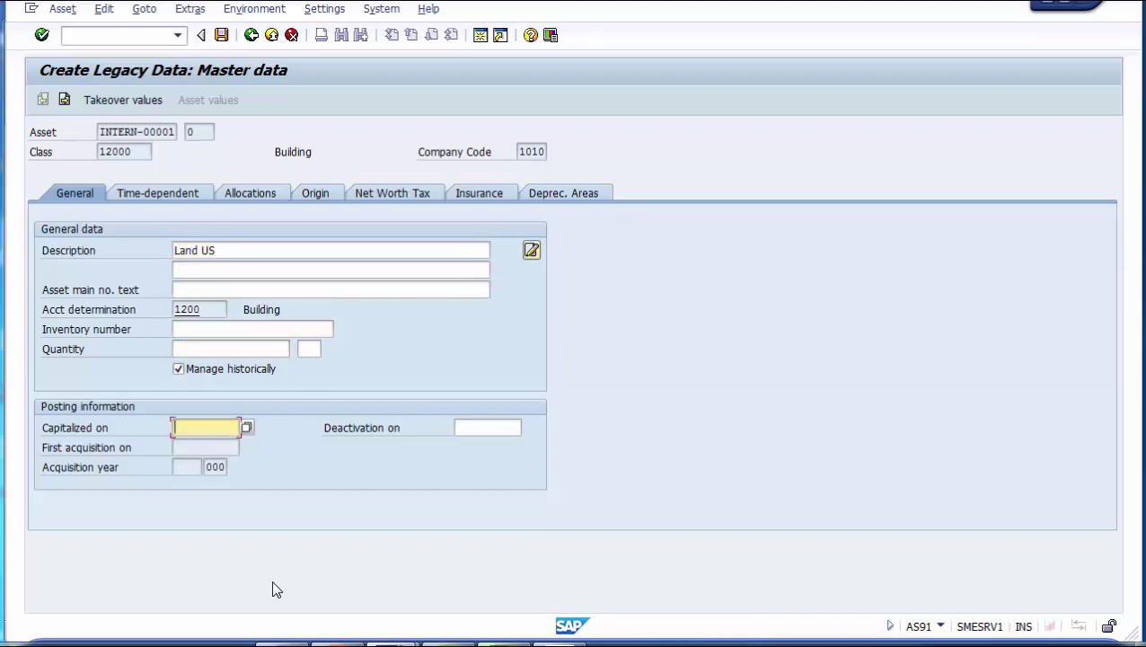
key("shift+Tab")
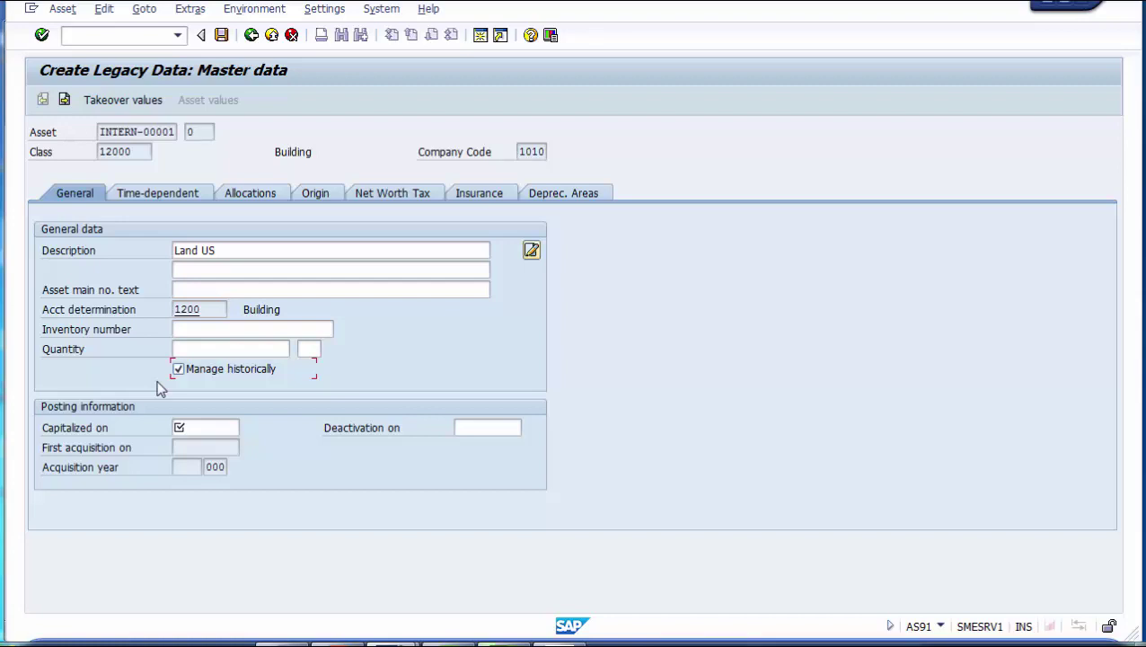
left_click(204, 431)
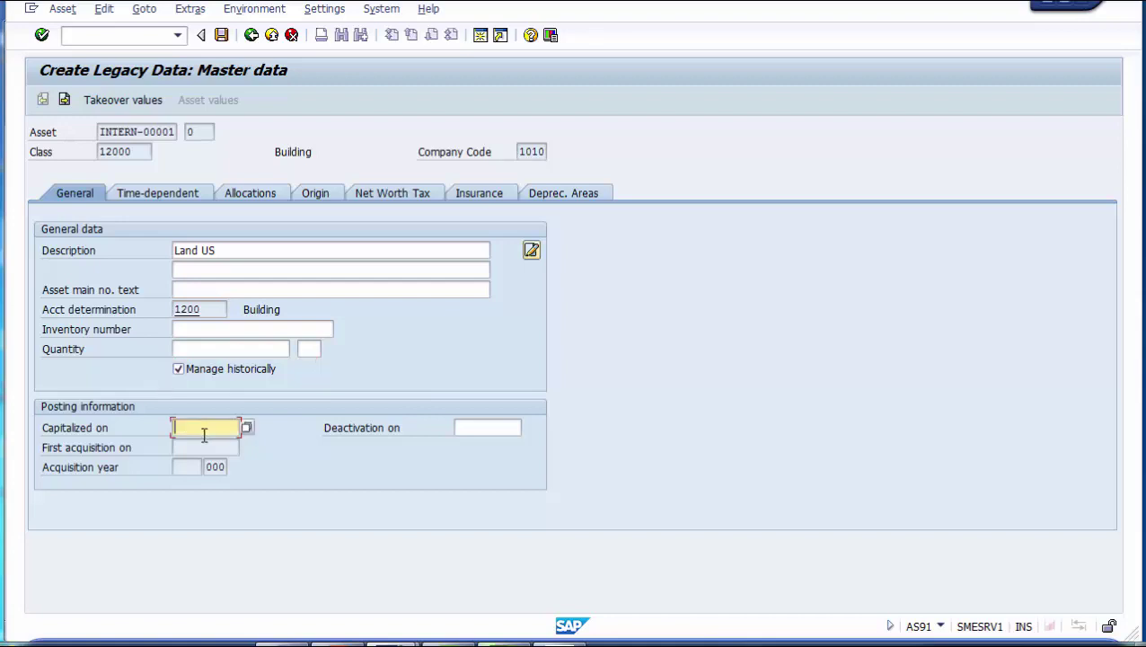
type("12/31/2014")
Step: Assign business area 0001 to the asset in its time-dependent data
left_click(163, 201)
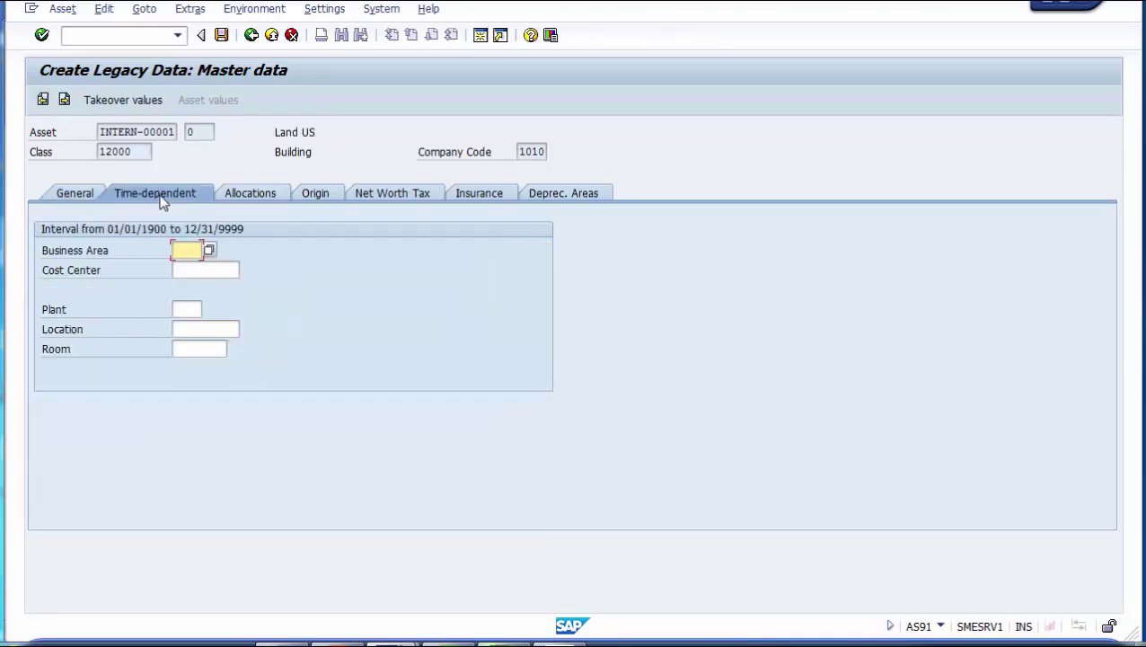
left_click(183, 249)
key("Down")
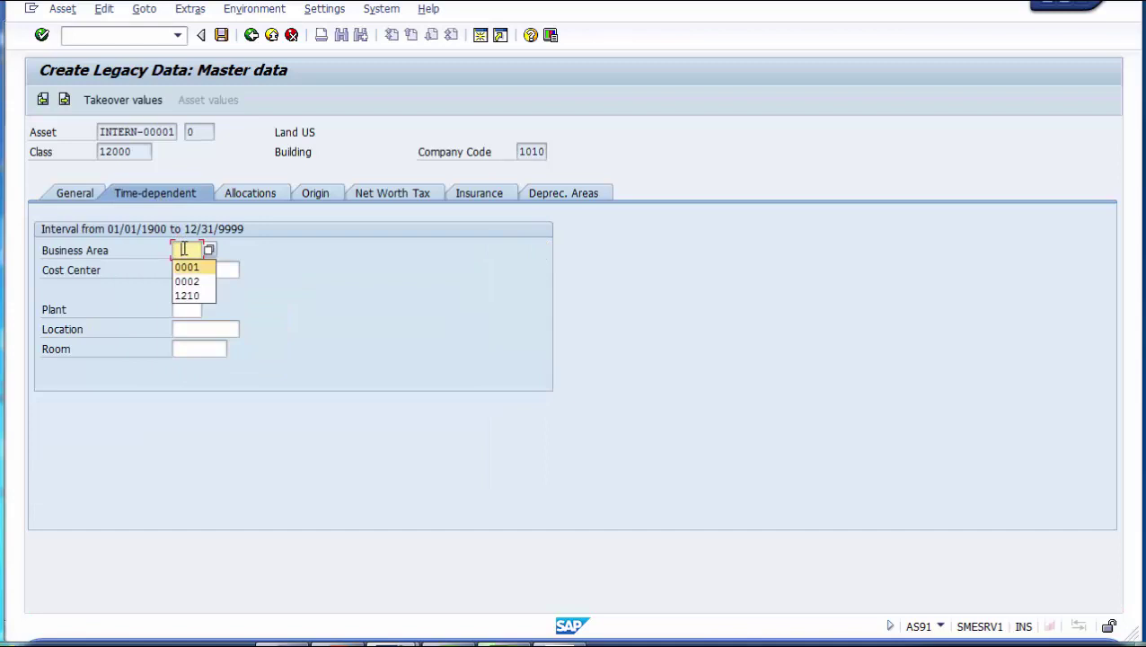
key("Return")
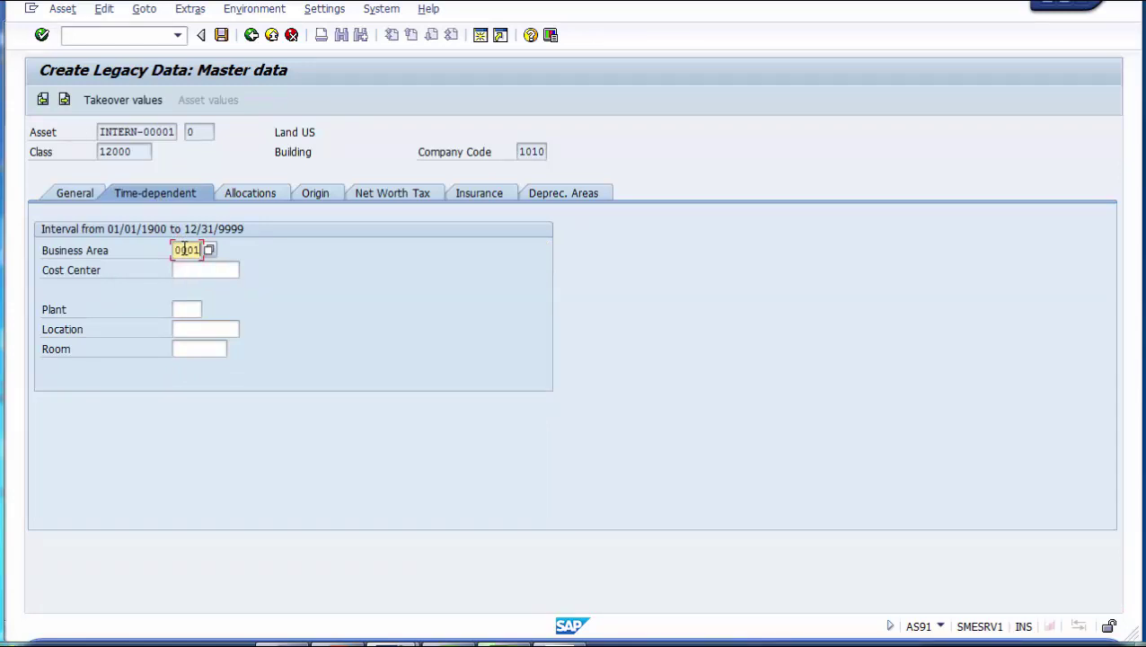
Step: Search the cost centers of company code 1010 and assign YB1010 to the asset
left_click(185, 268)
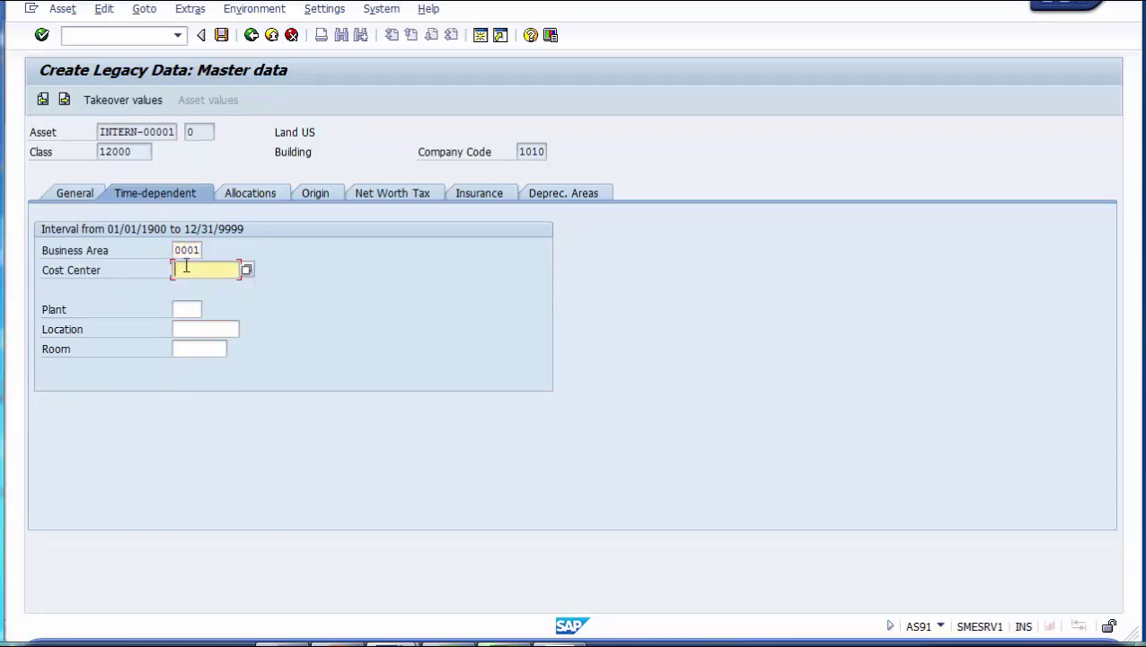
key("Return")
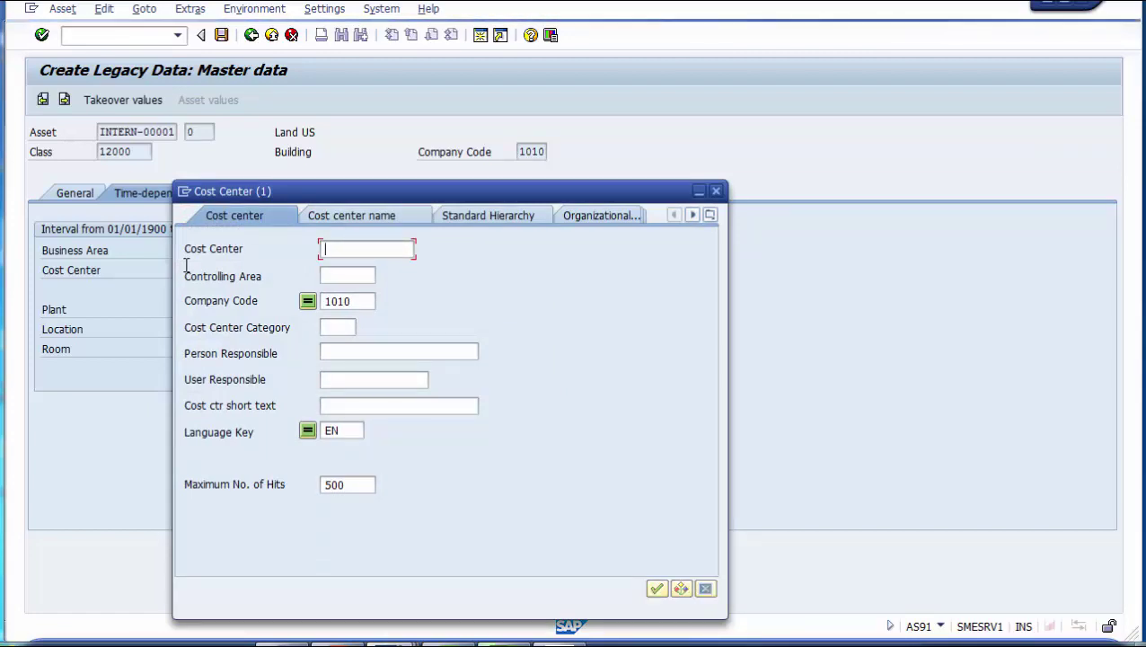
key("Return")
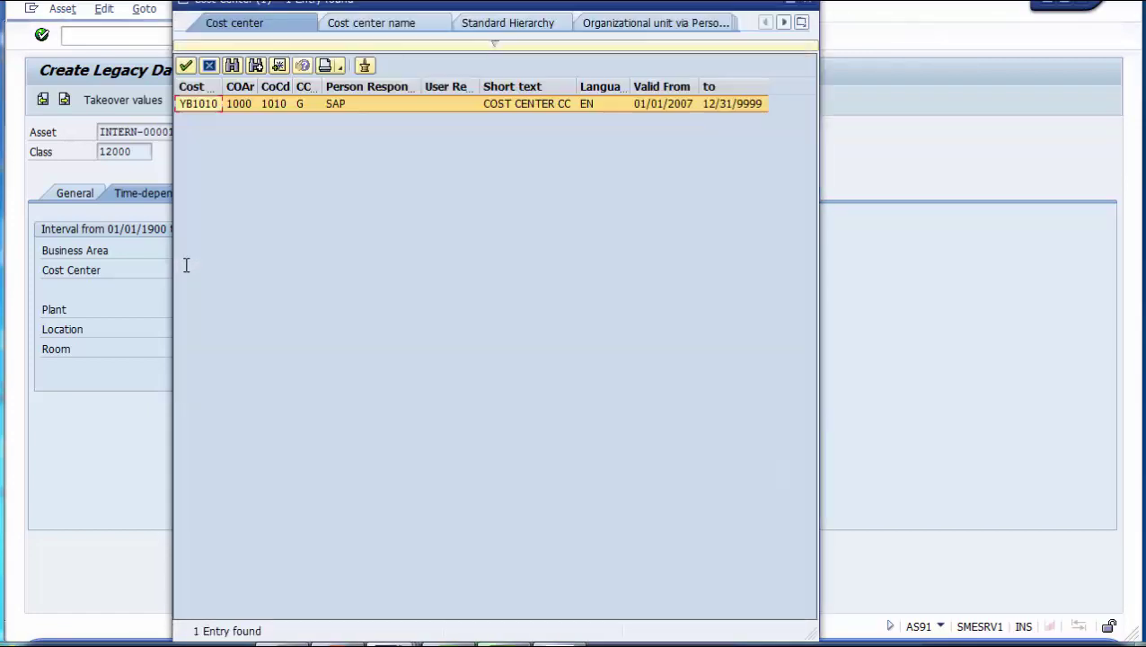
left_click(506, 112)
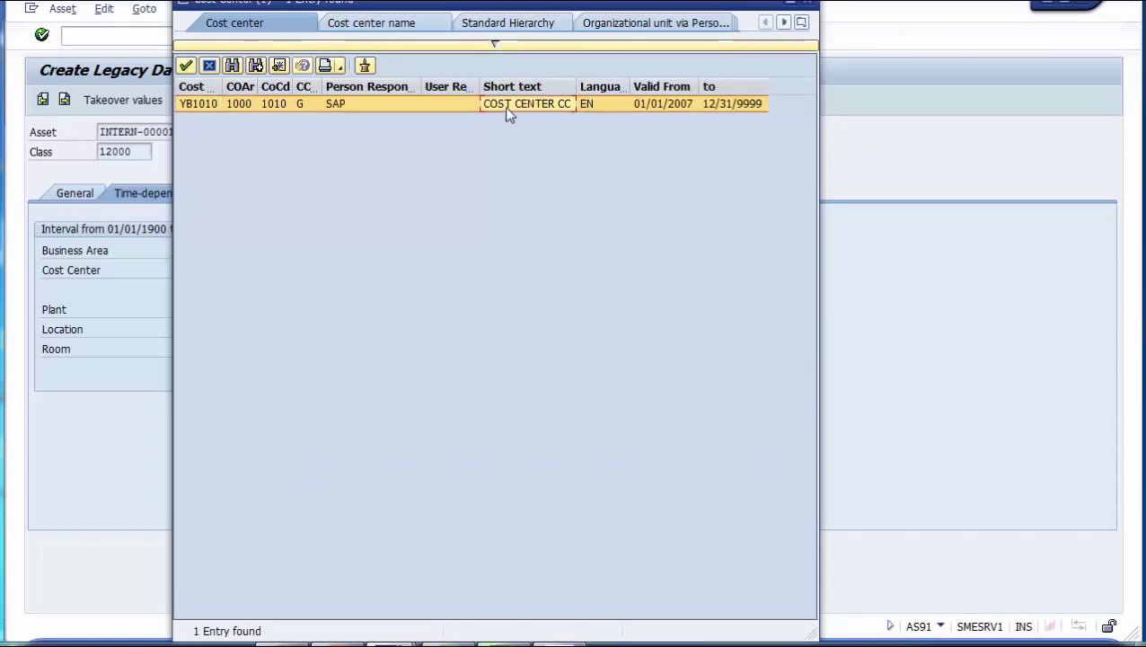
double_click(503, 106)
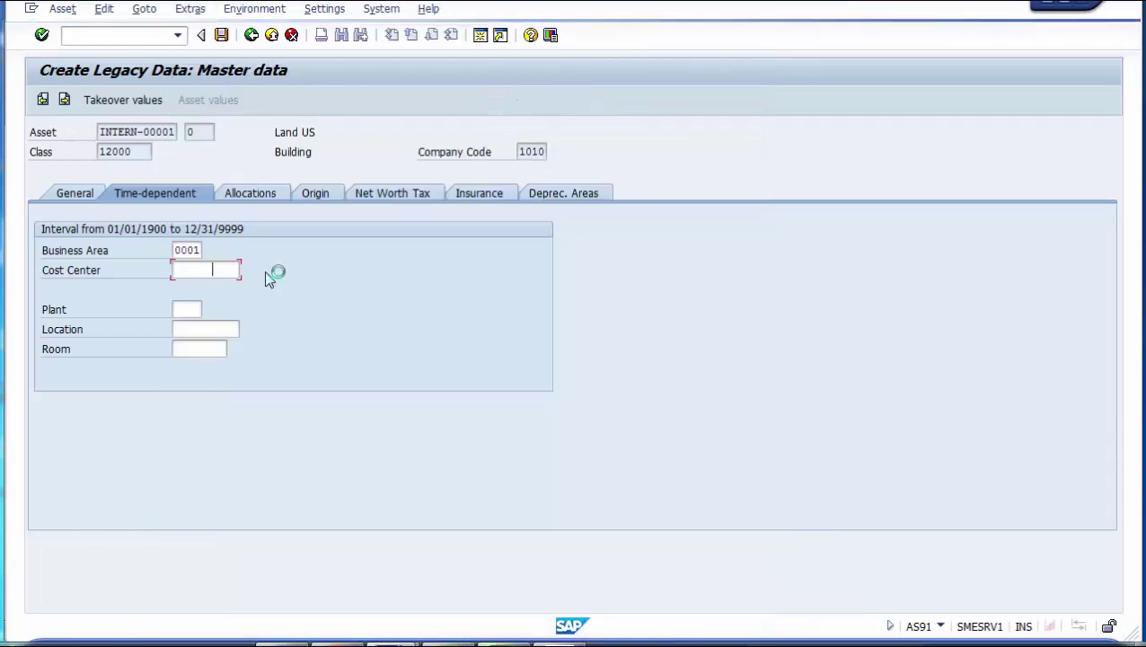
Step: Set the depreciation key of area 01 Book deprec. to PM10 in the asset's valuation data
left_click(244, 205)
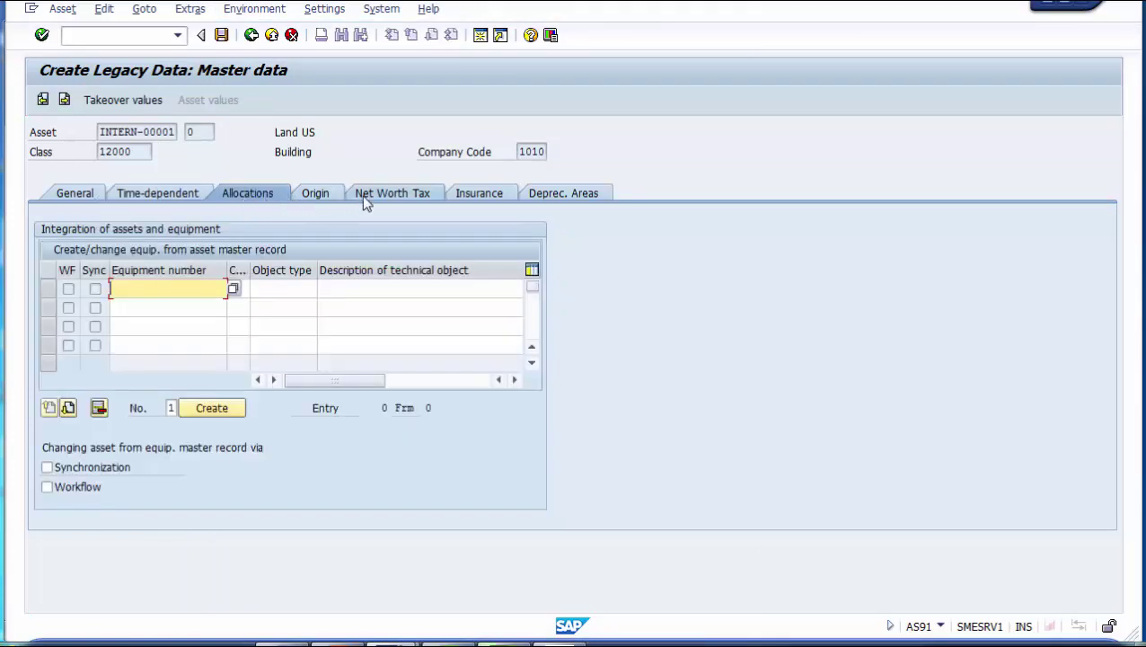
left_click(577, 198)
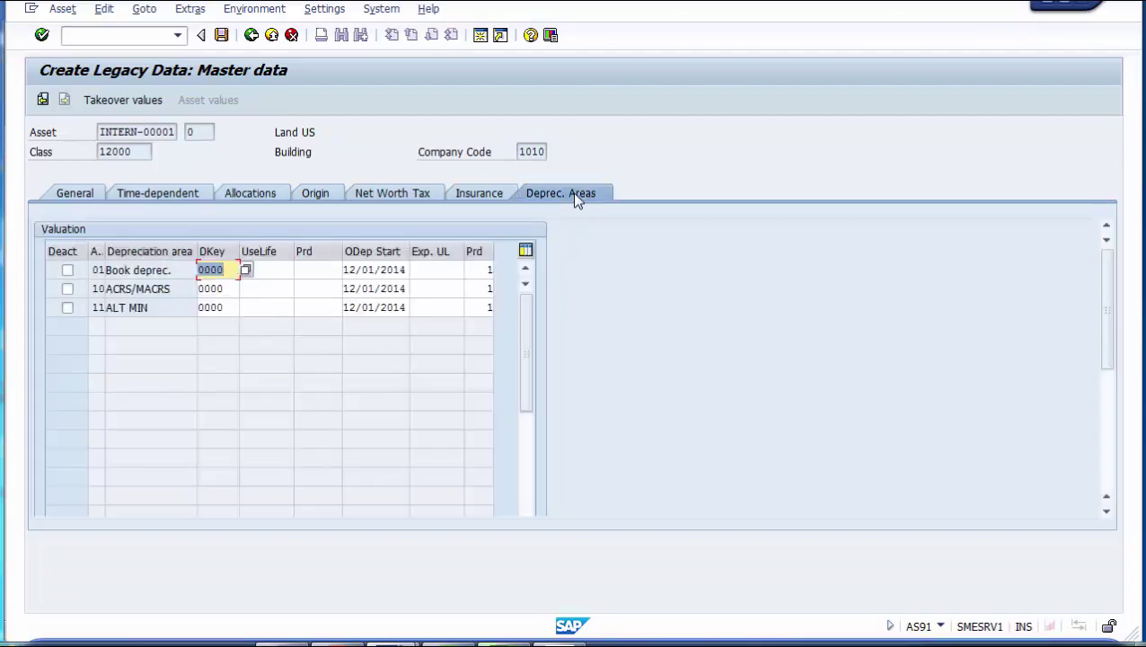
key("BackSpace")
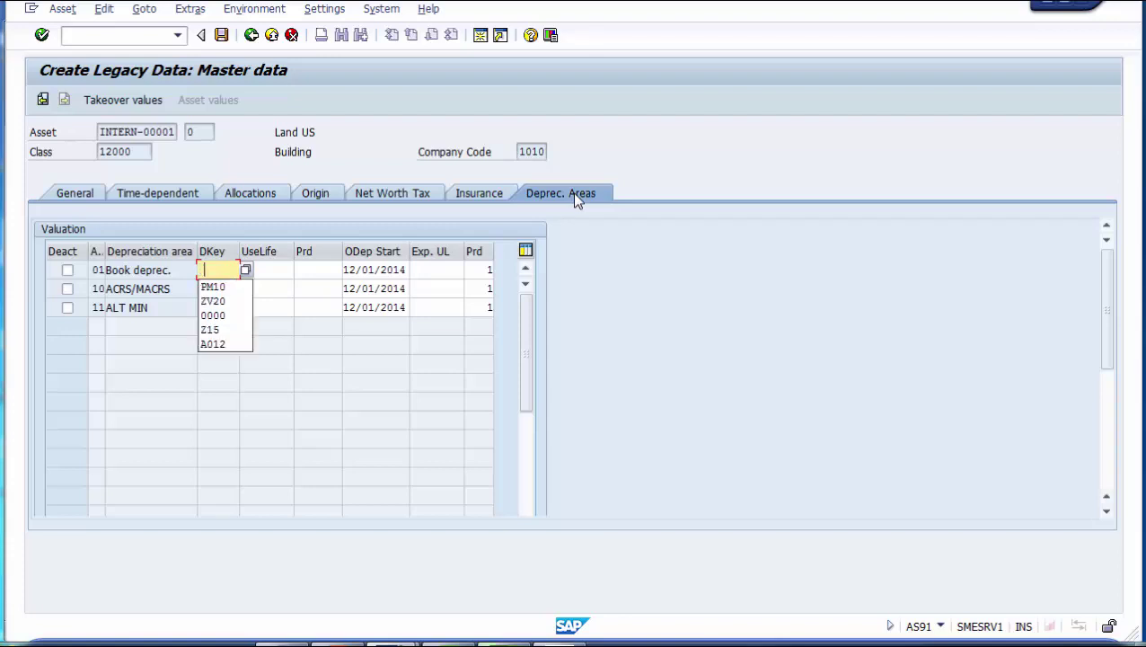
key("Down")
key("Return")
key("Tab")
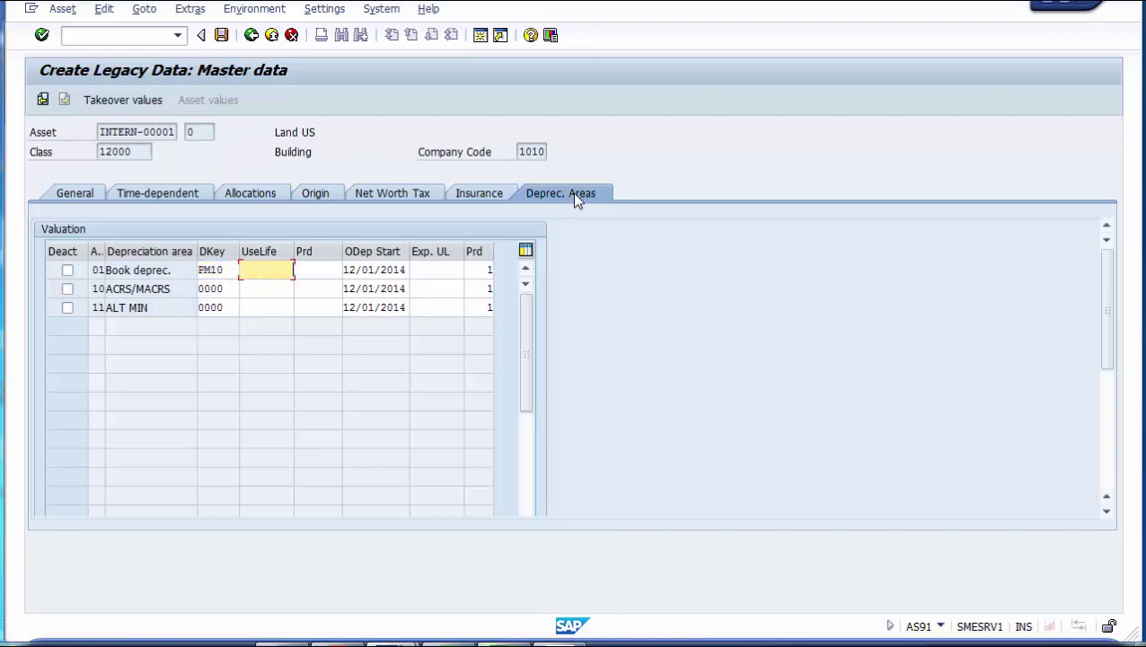
Step: Set the useful life of the Book deprec. area to 20 and confirm the valuation entries
key("BackSpace")
key("Down")
key("Return")
left_click(366, 271)
left_click(367, 288)
left_click(367, 307)
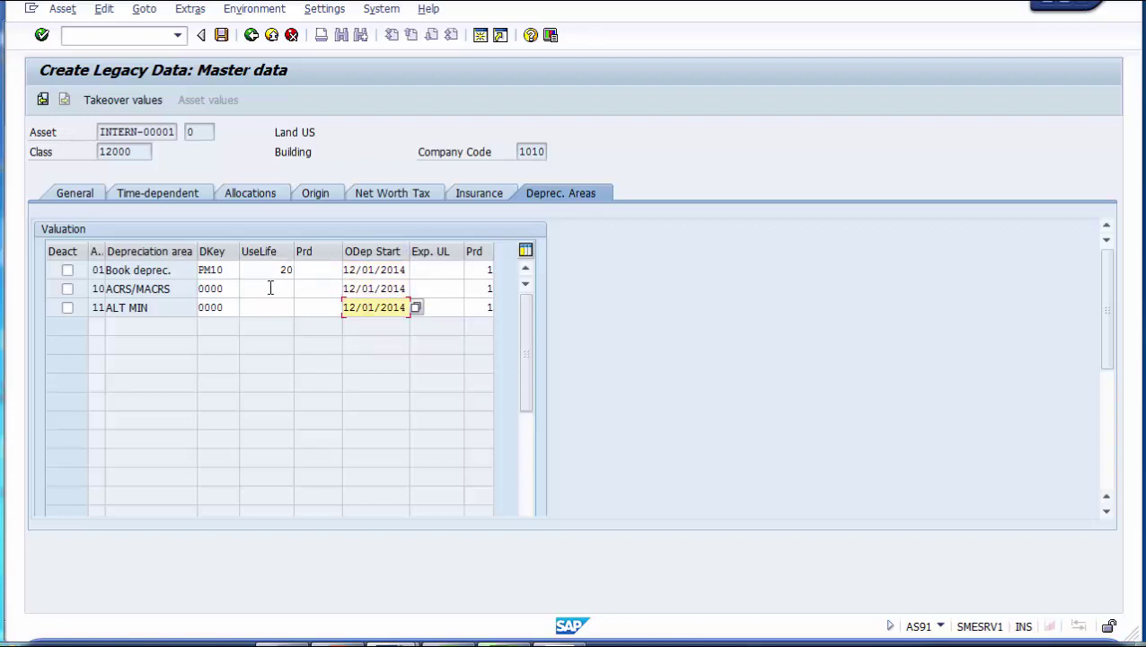
key("Return")
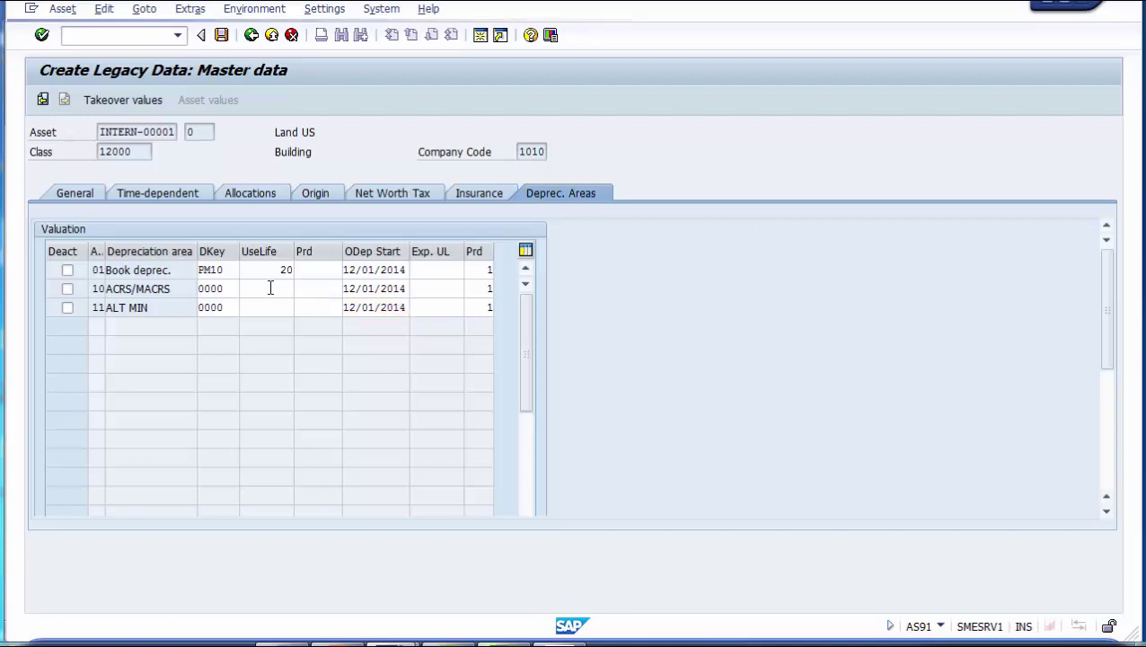
left_click(555, 203)
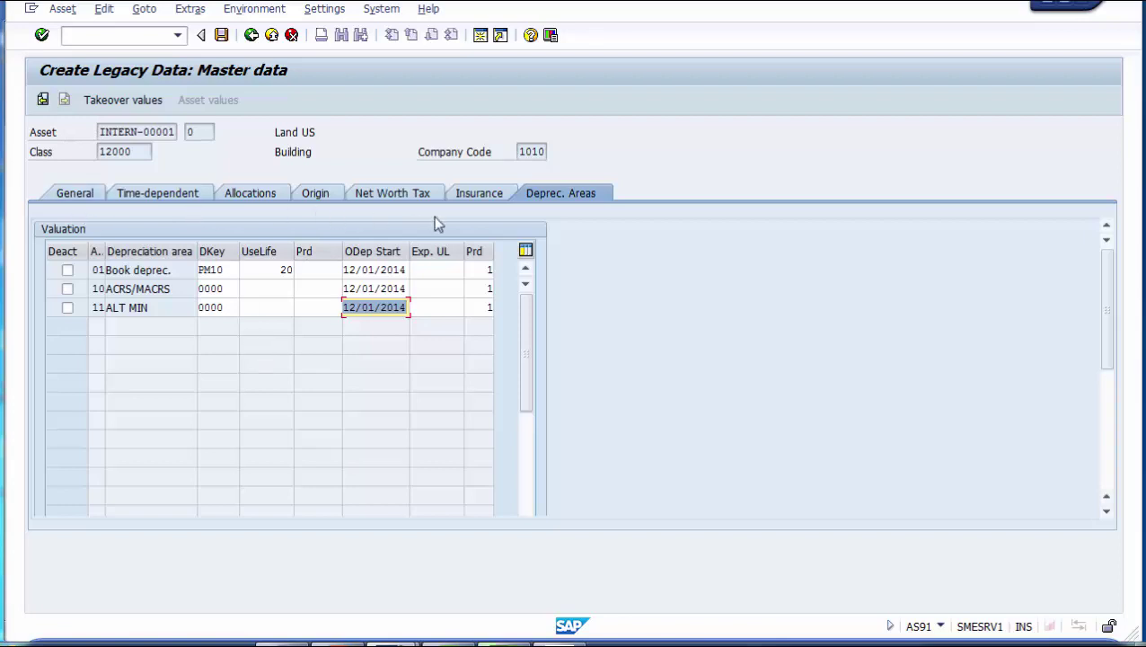
left_click(562, 195)
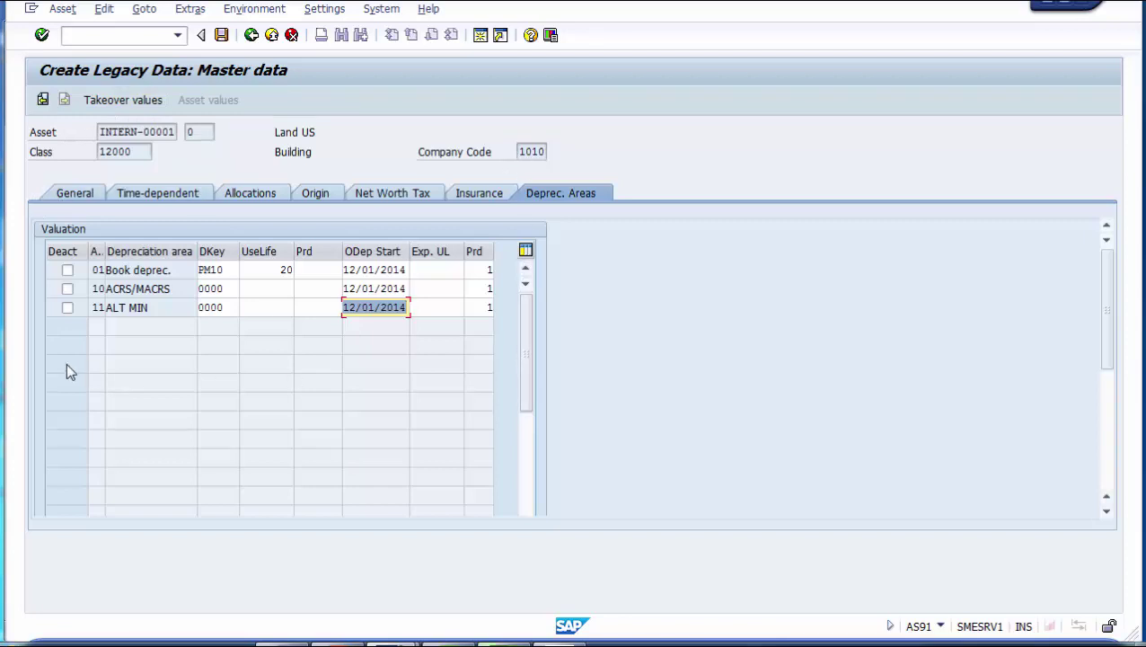
Step: Open the asset's takeover values and enter a cumulative acquisition value of 10000 for area 01 Book deprec
left_click(103, 103)
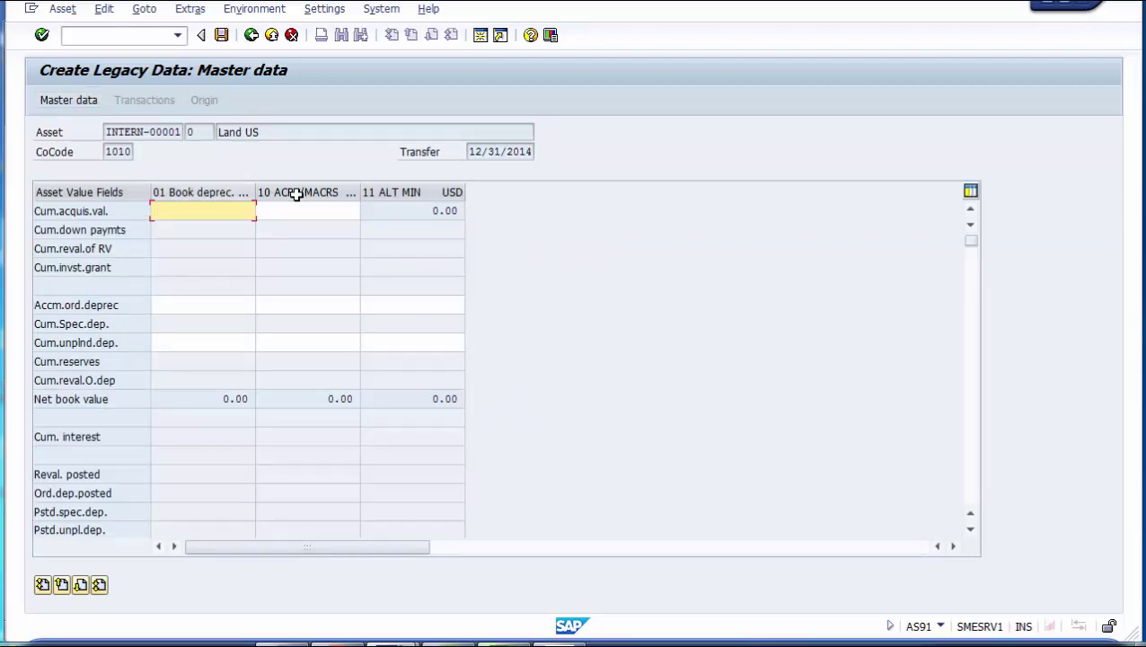
left_click(395, 208)
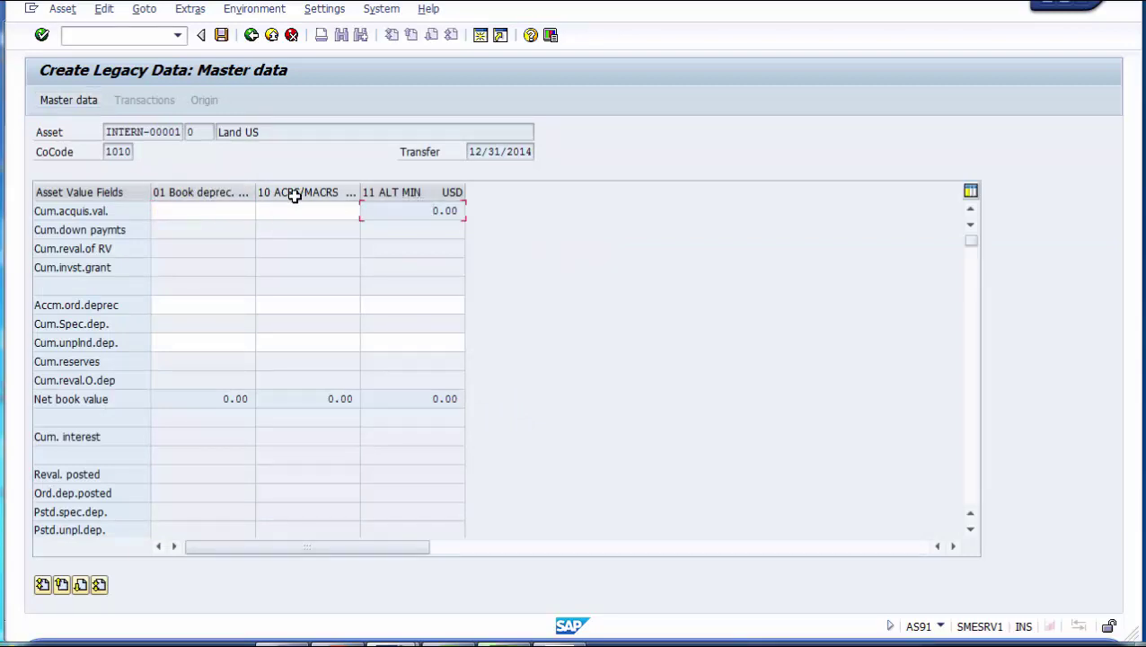
left_click(209, 213)
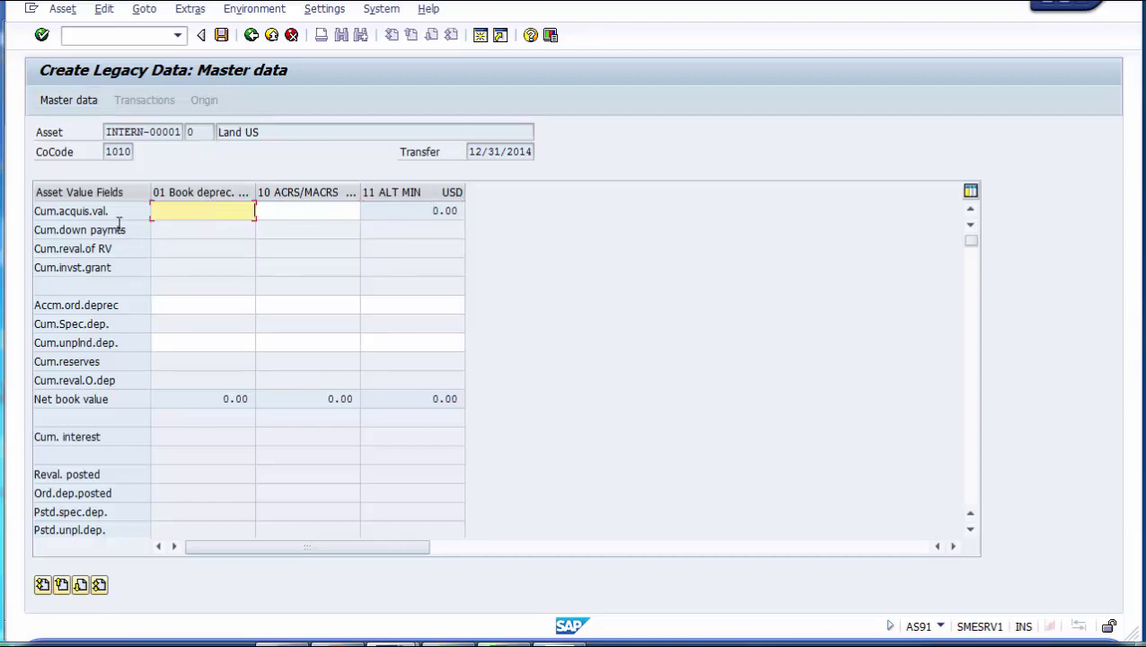
left_click_drag(148, 211, 30, 210)
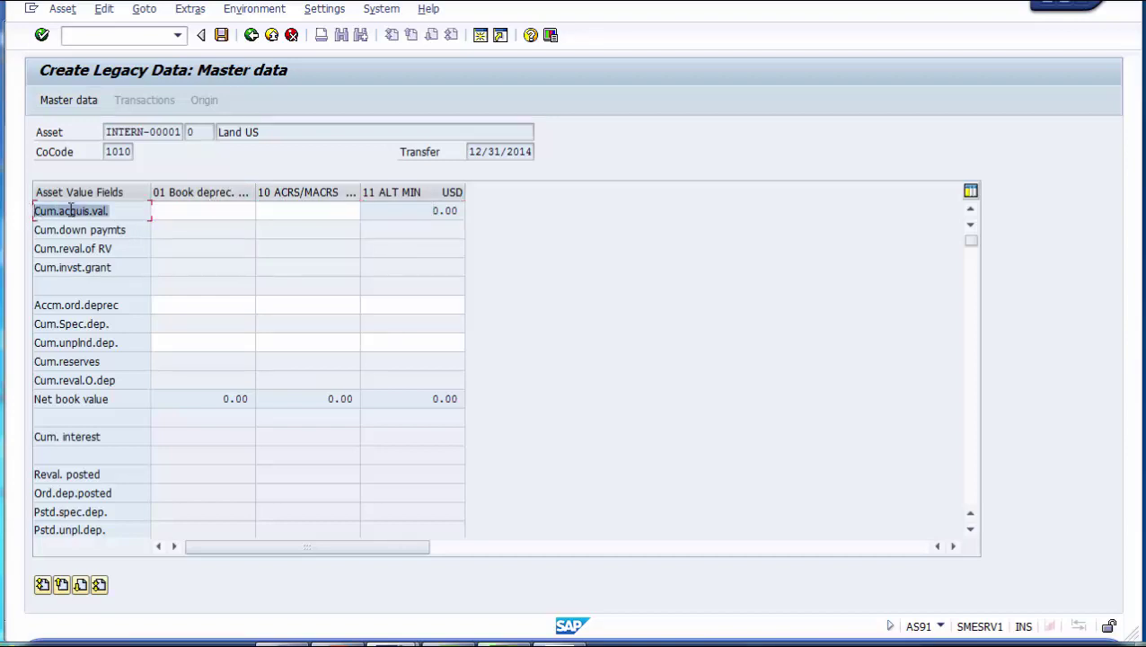
left_click(206, 208)
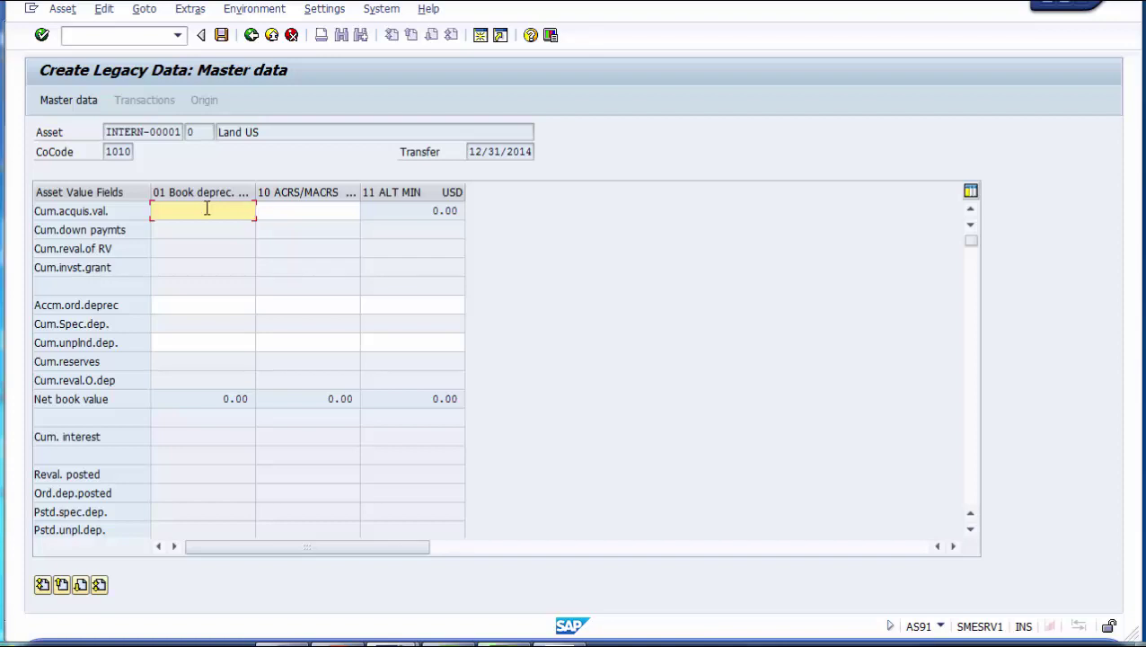
left_click_drag(149, 209, 18, 207)
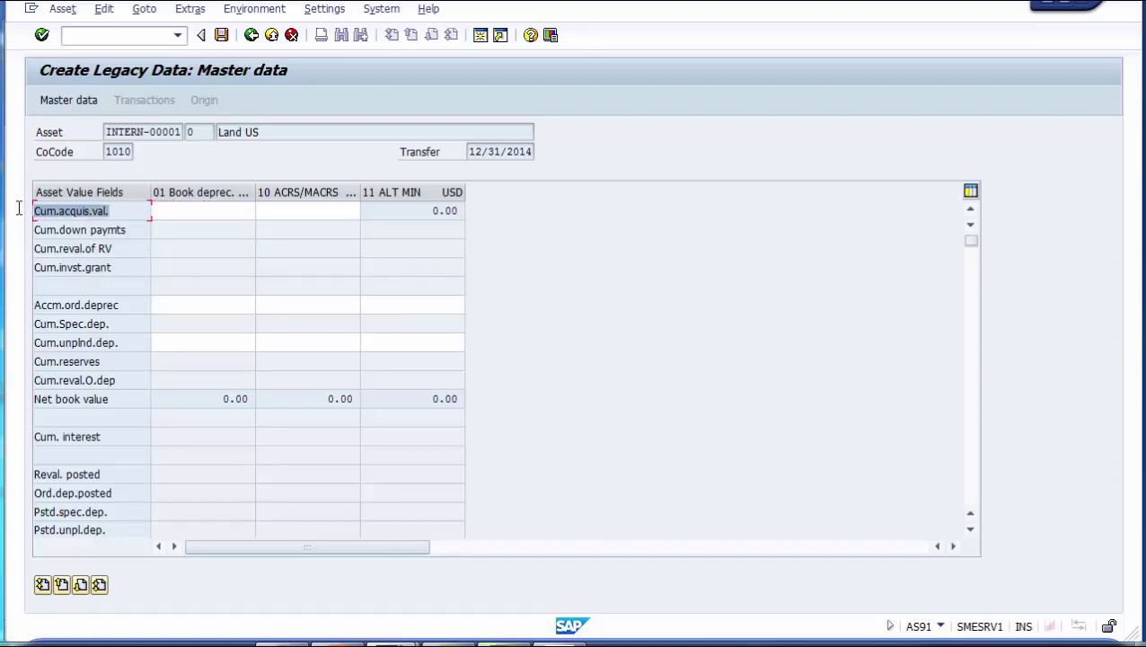
left_click(171, 219)
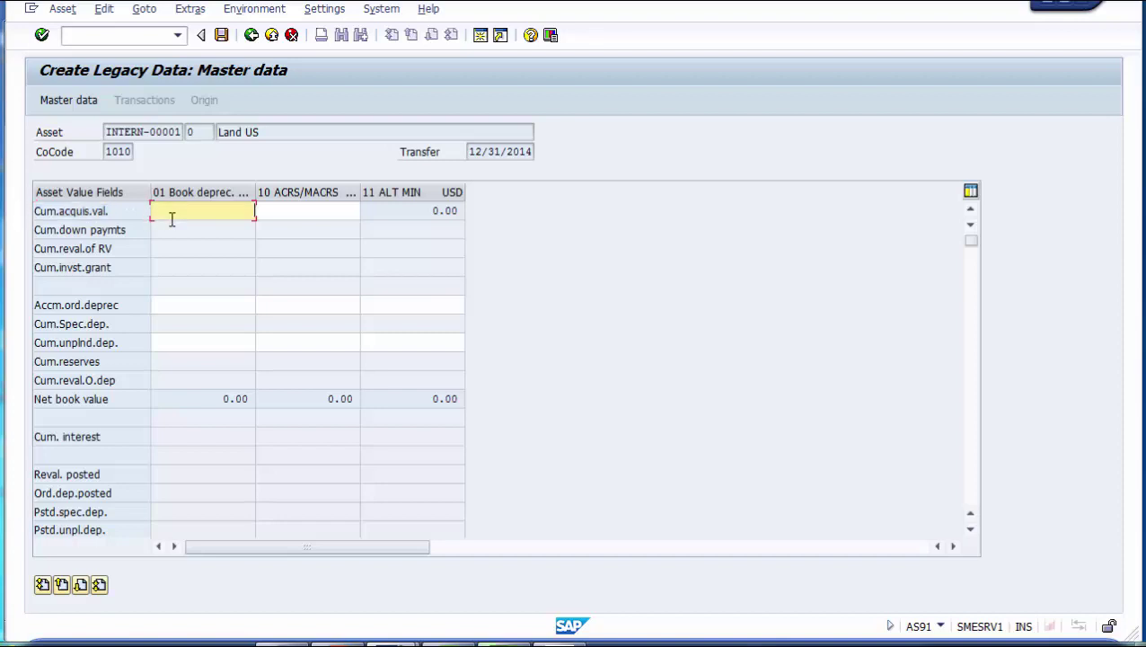
type("10000")
Step: Enter 1000 as the accumulated ordinary depreciation for area 01 Book deprec
left_click_drag(126, 305, 15, 306)
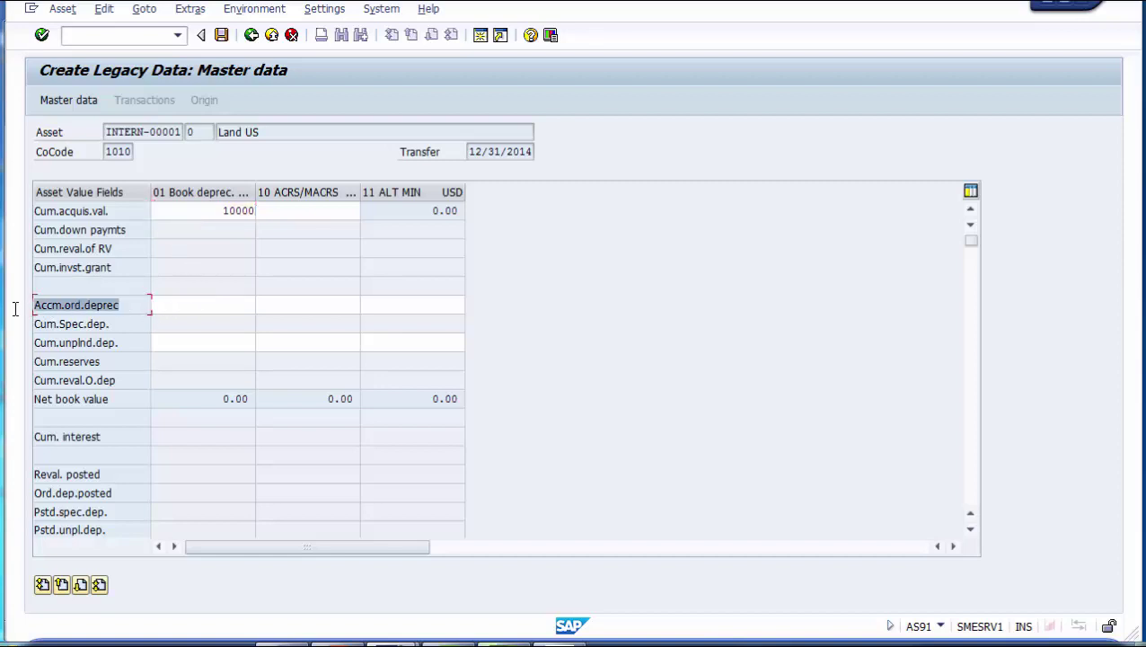
left_click(227, 304)
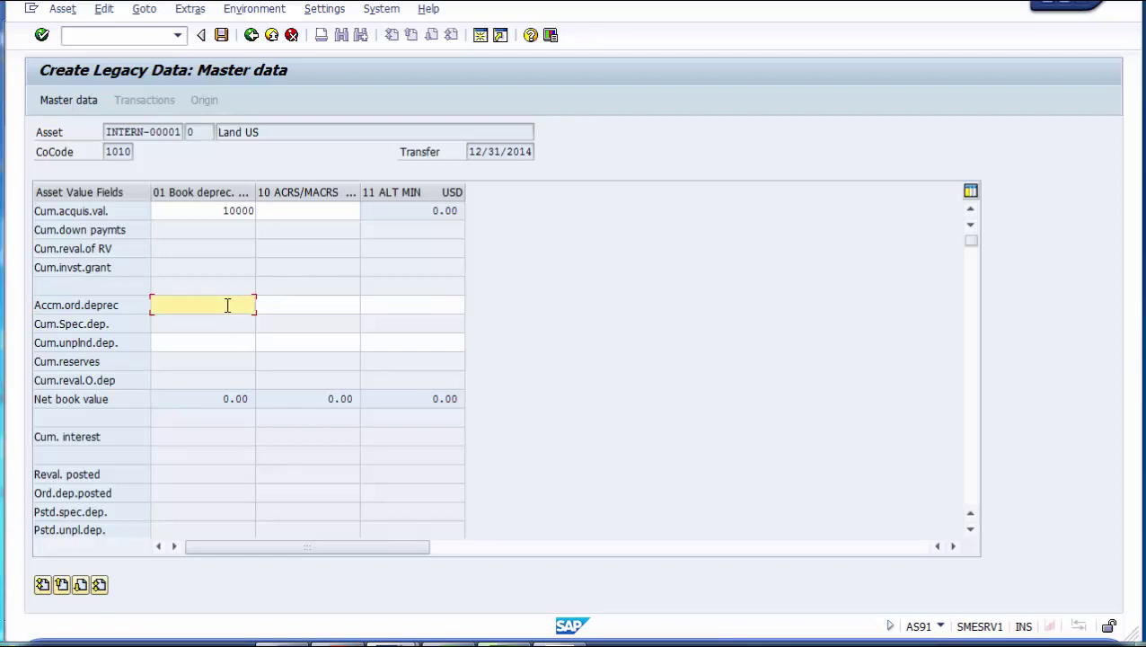
type("1000")
Step: For area 10 ACRS/MACRS, enter a cumulative acquisition value of 10000 and accumulated ordinary depreciation of 1000
left_click(314, 211)
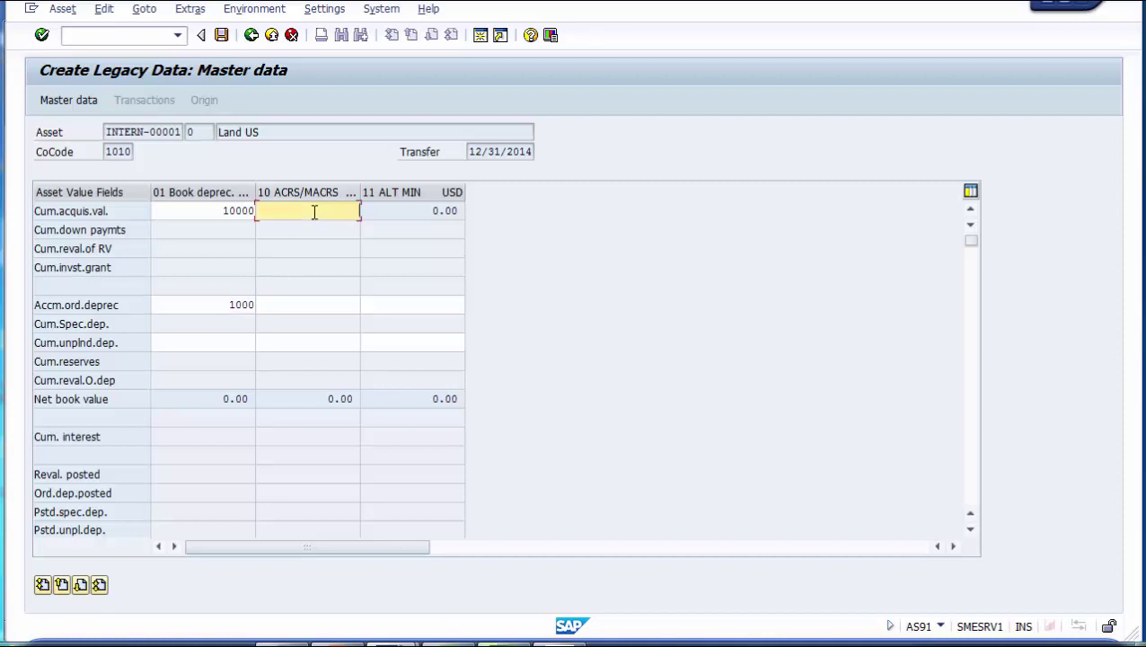
type("10000")
left_click(322, 306)
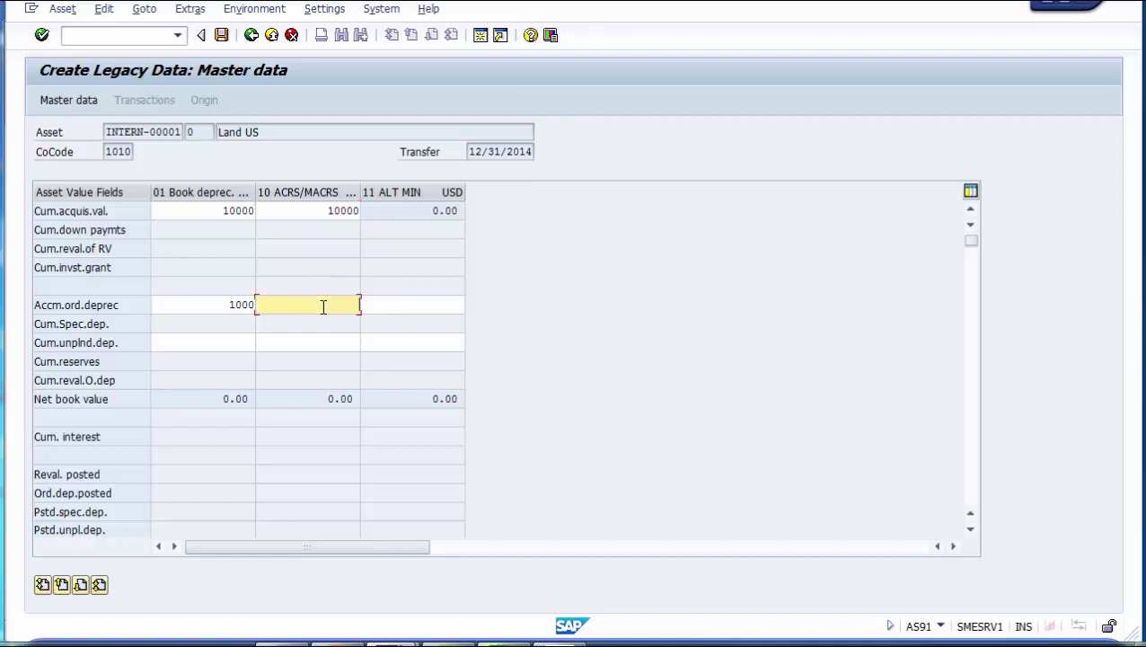
type("1000")
left_click(227, 398)
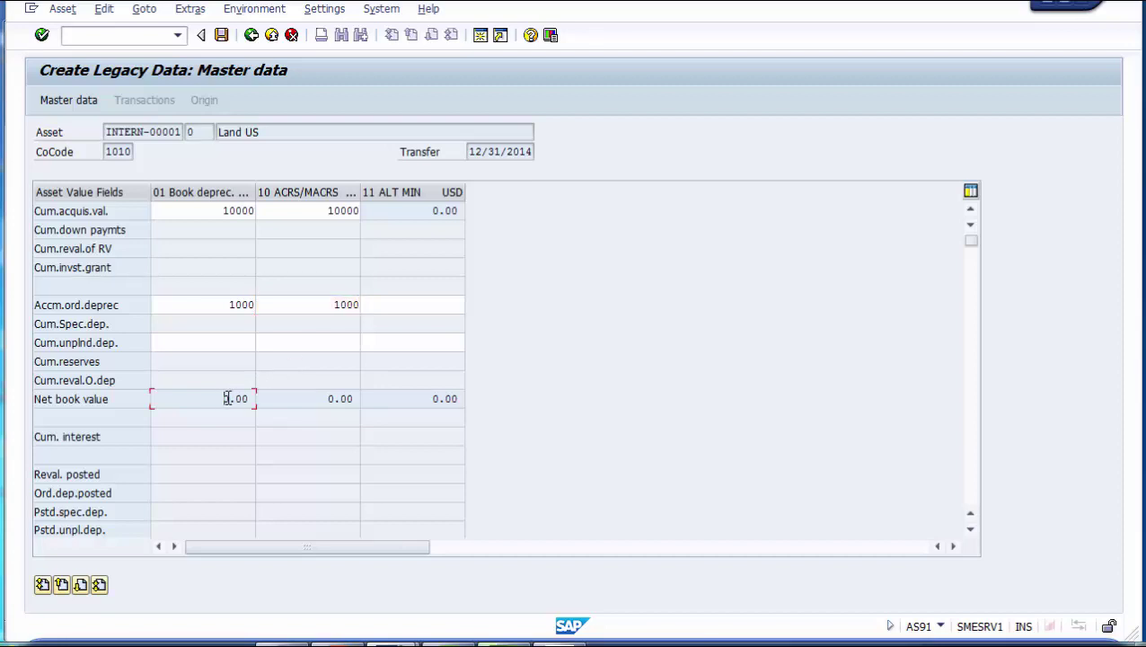
left_click_drag(227, 398, 263, 398)
left_click(220, 341)
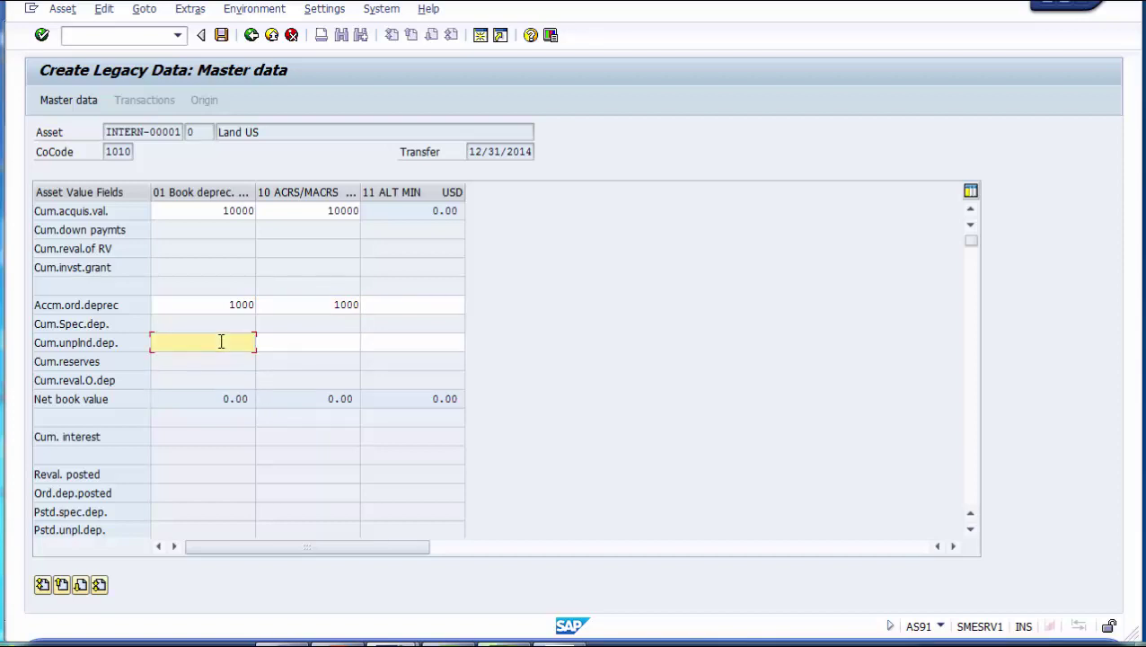
left_click(113, 350)
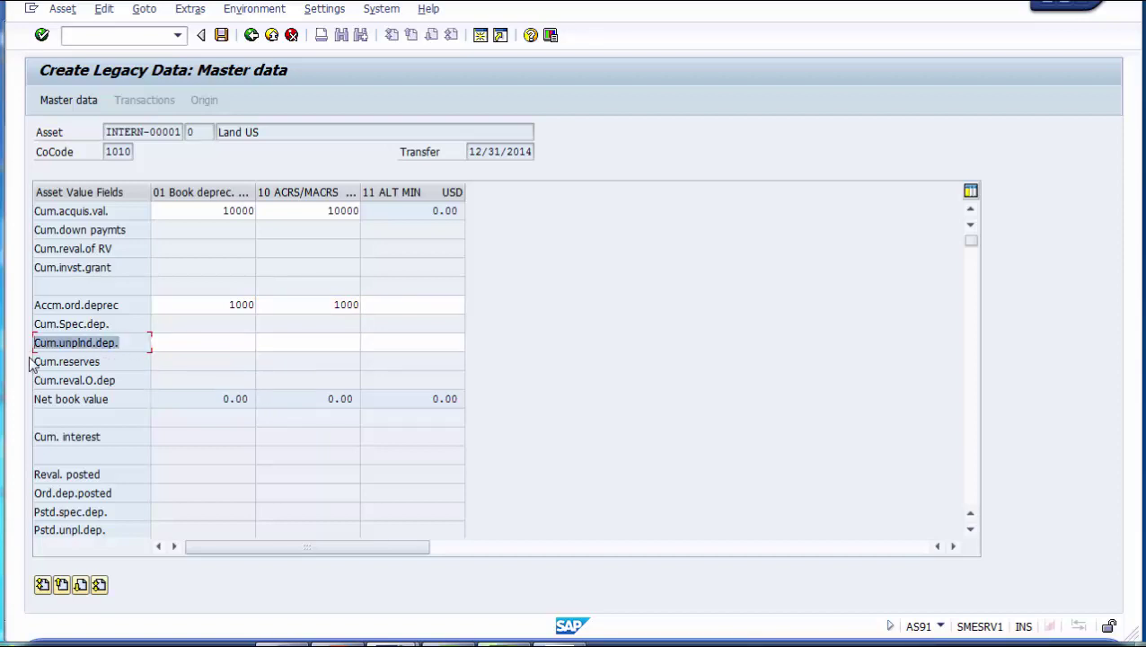
Step: Confirm the takeover values entered for legacy asset Land US, check the resulting area values, and save the asset
left_click(213, 344)
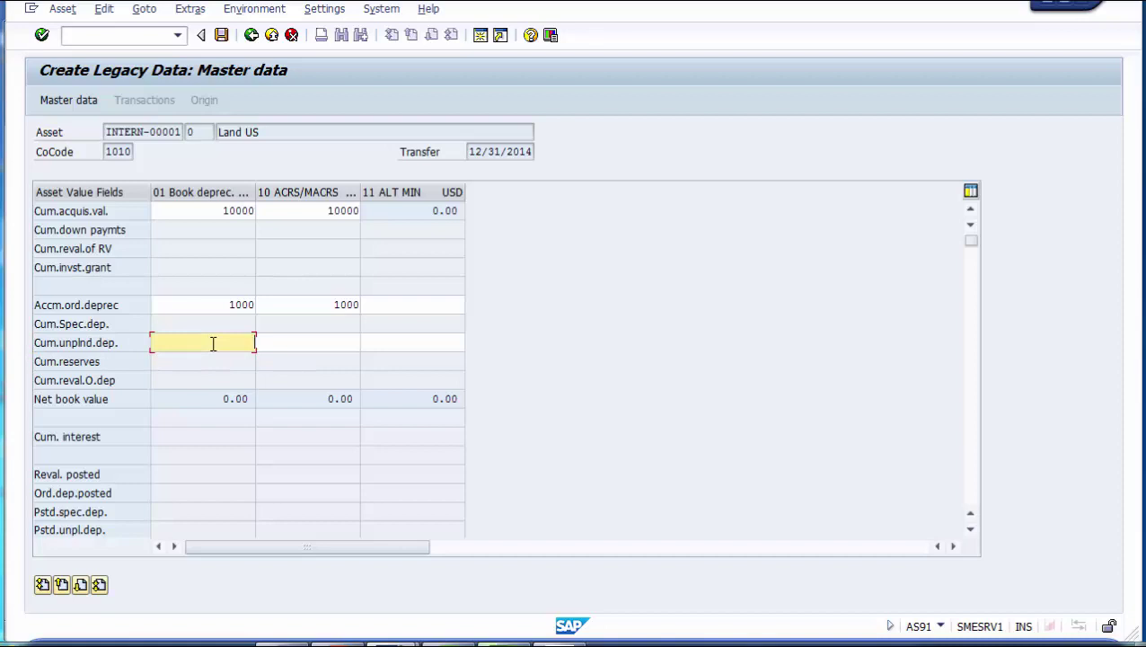
key("Return")
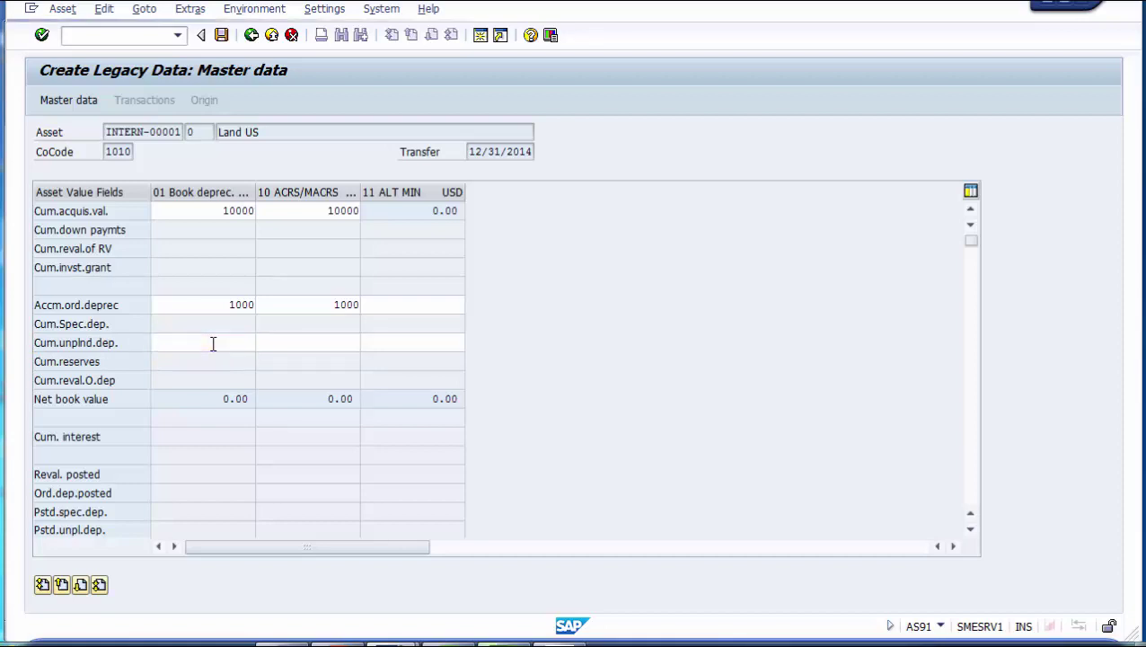
left_click(199, 398)
double_click(234, 403)
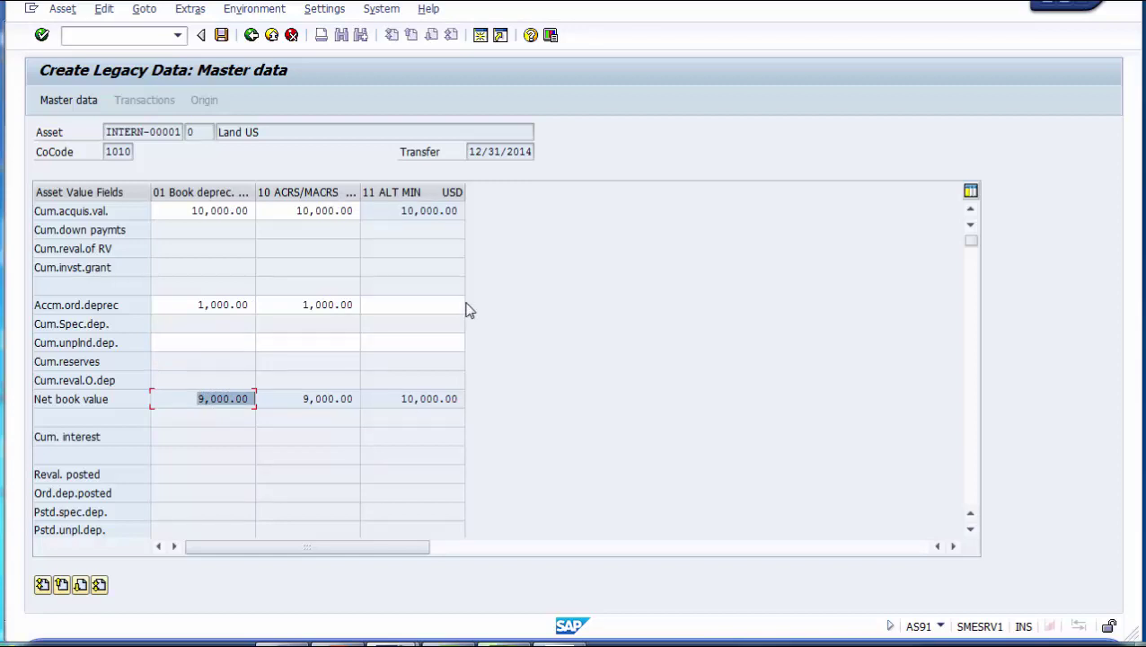
double_click(402, 210)
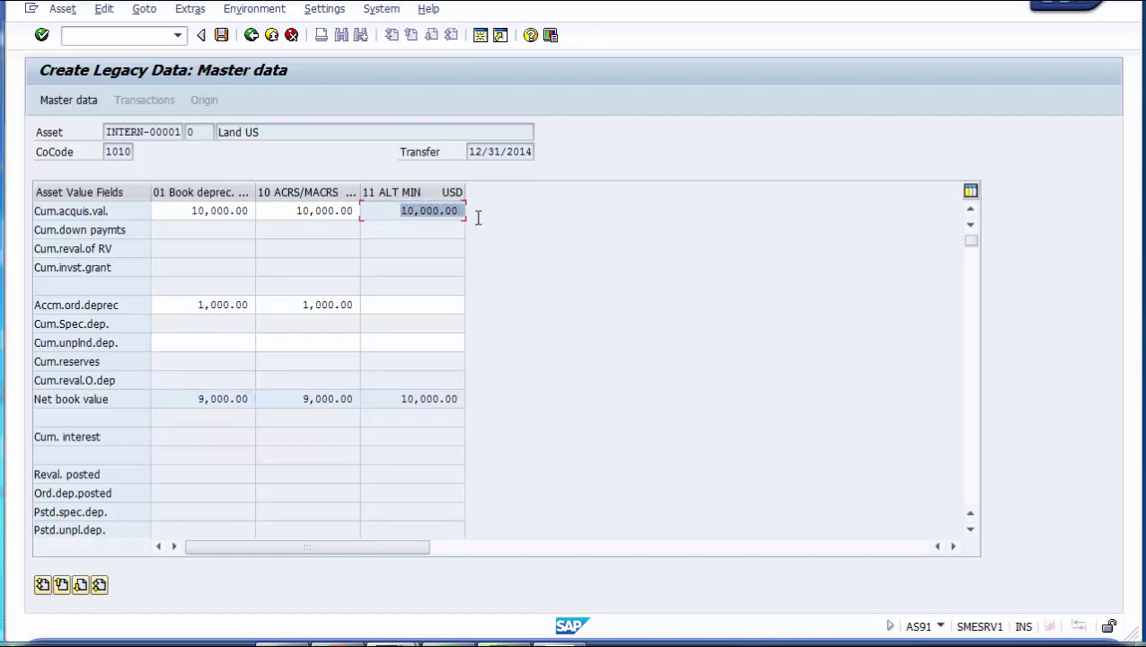
left_click(422, 305)
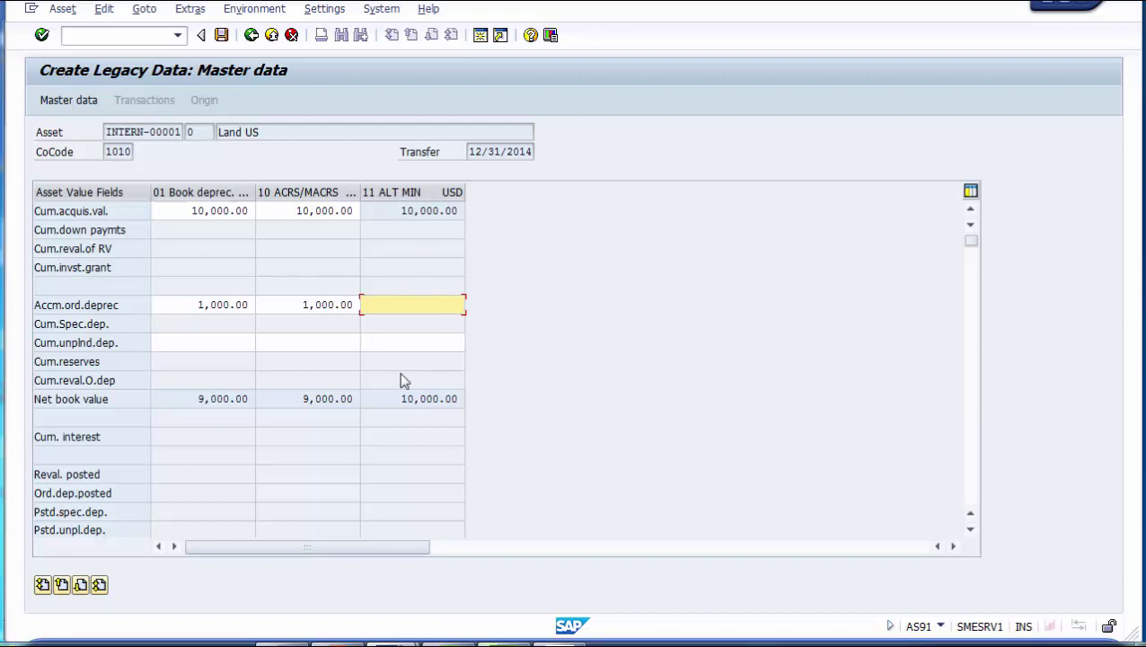
left_click(222, 36)
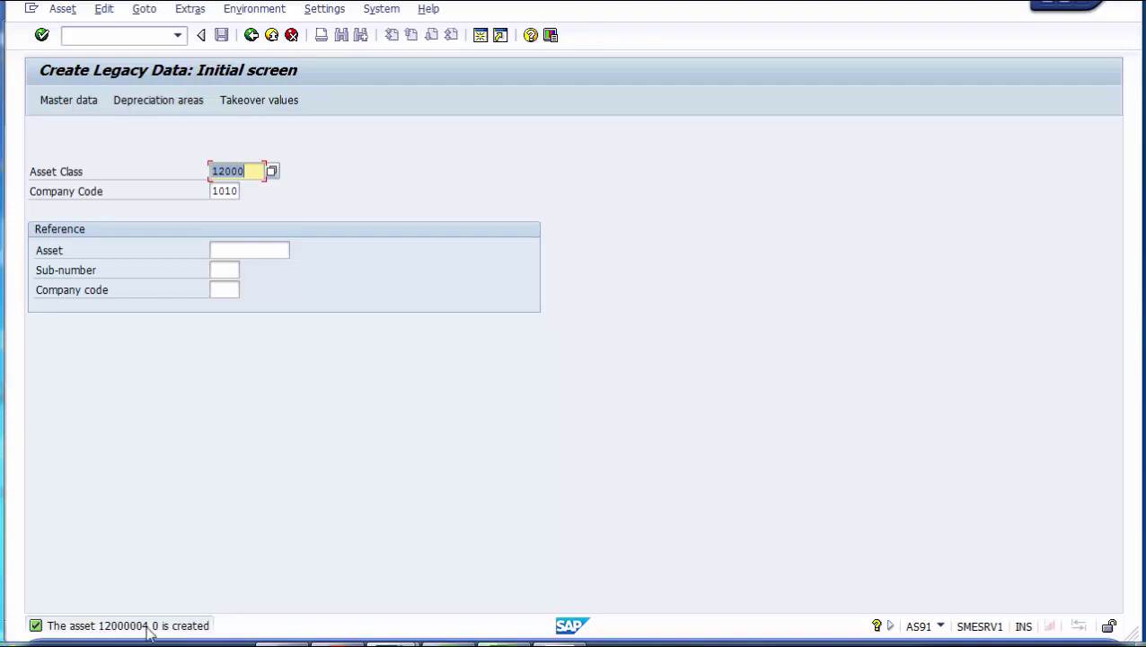
Step: Switch to the Asset Data Transfer slide in PowerPoint and look up the transaction code for changing a legacy asset
left_click(323, 634)
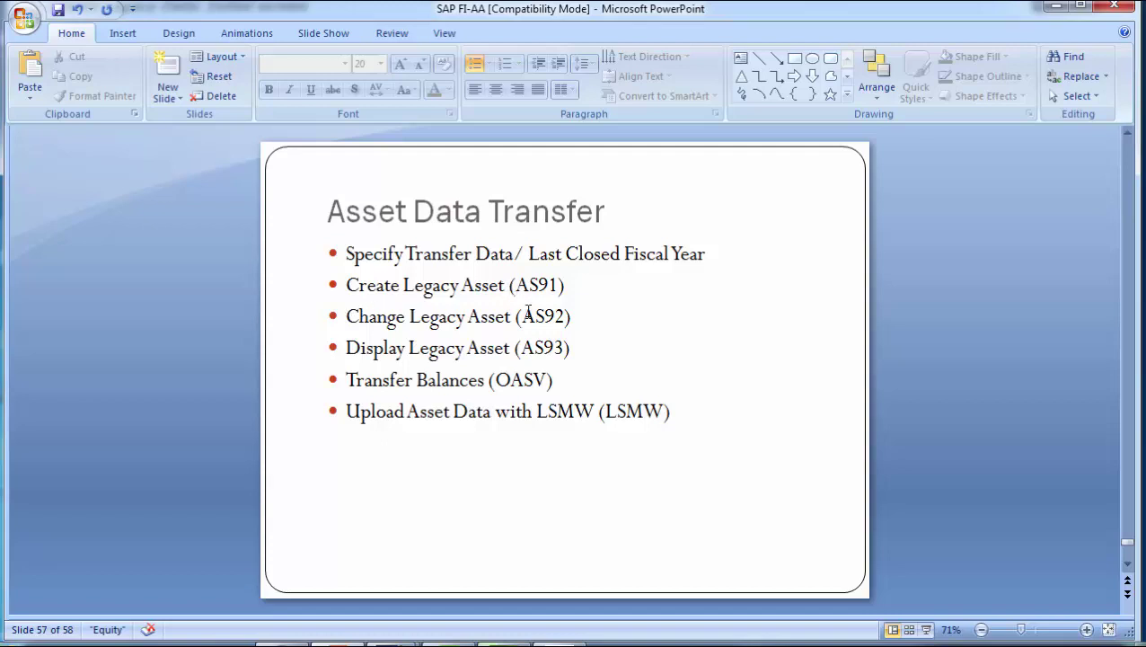
left_click_drag(525, 315, 566, 316)
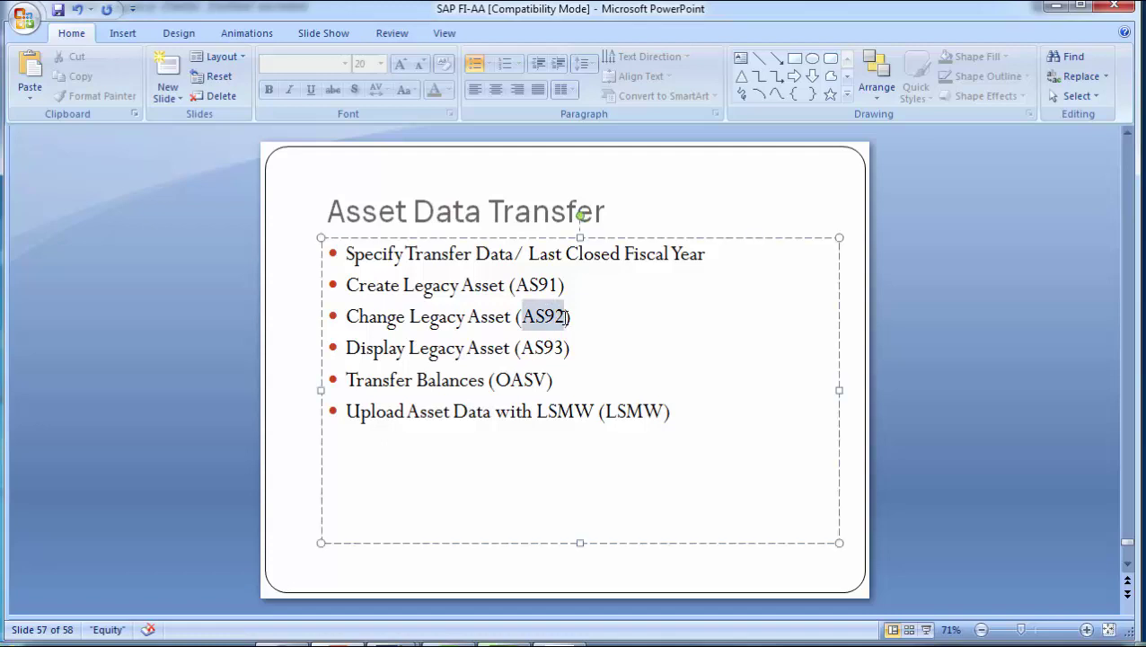
left_click(193, 319)
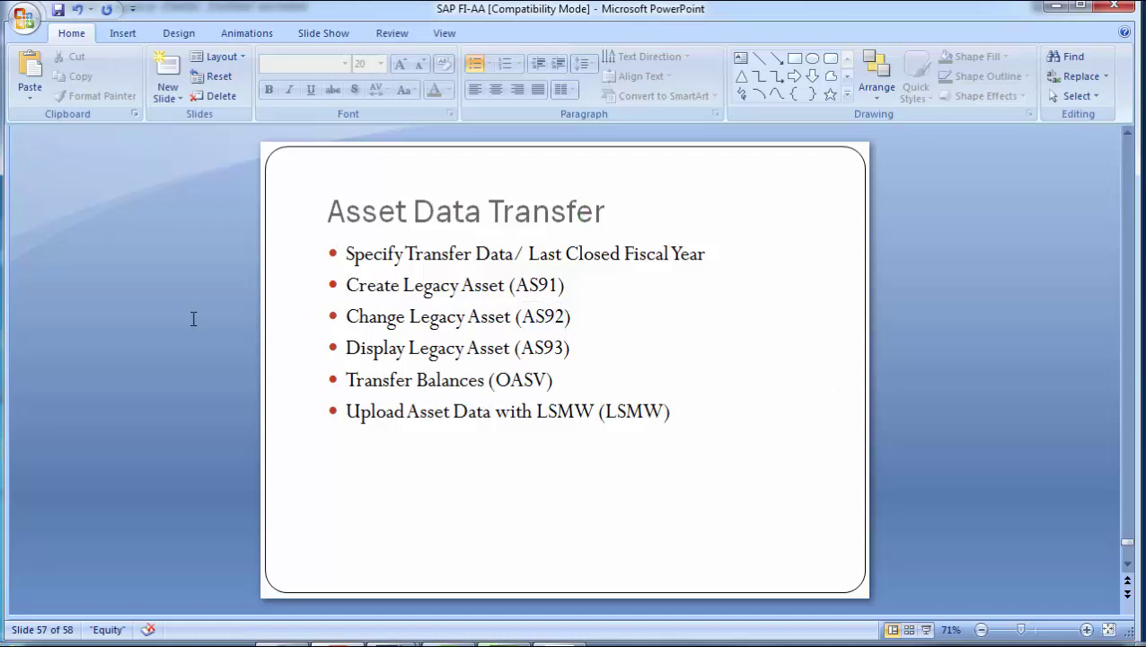
Step: Switch back to SAP, run transaction AS92 and open the master data of legacy asset 12000004 in company code 1010
key("alt+Tab")
left_click(95, 36)
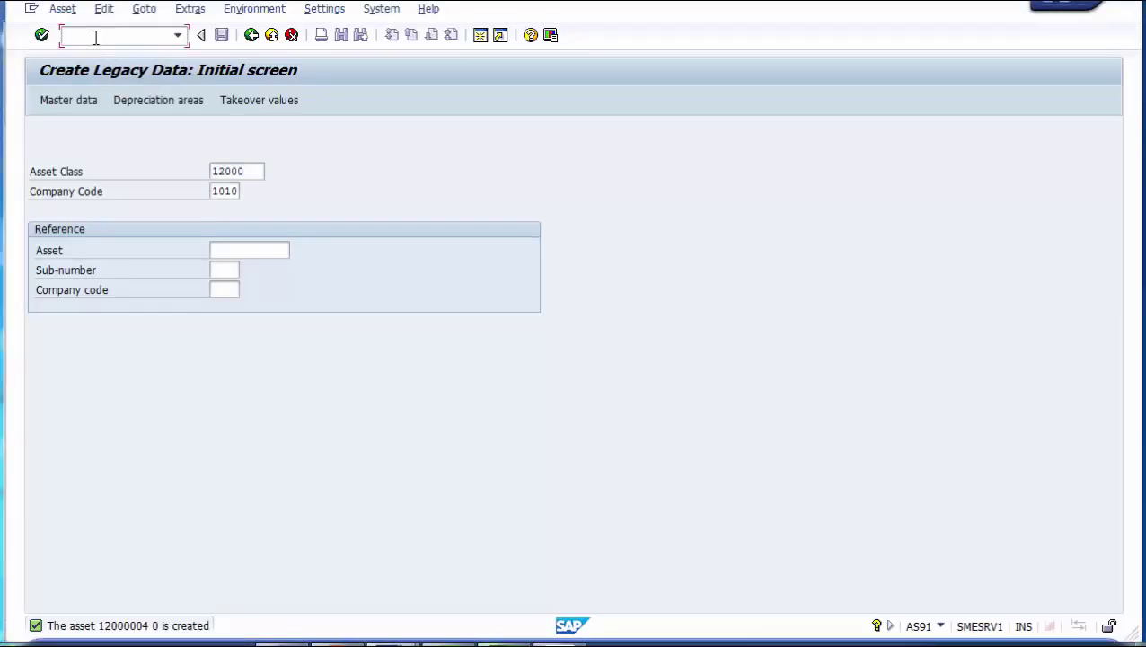
type("/nAS92")
key("Return")
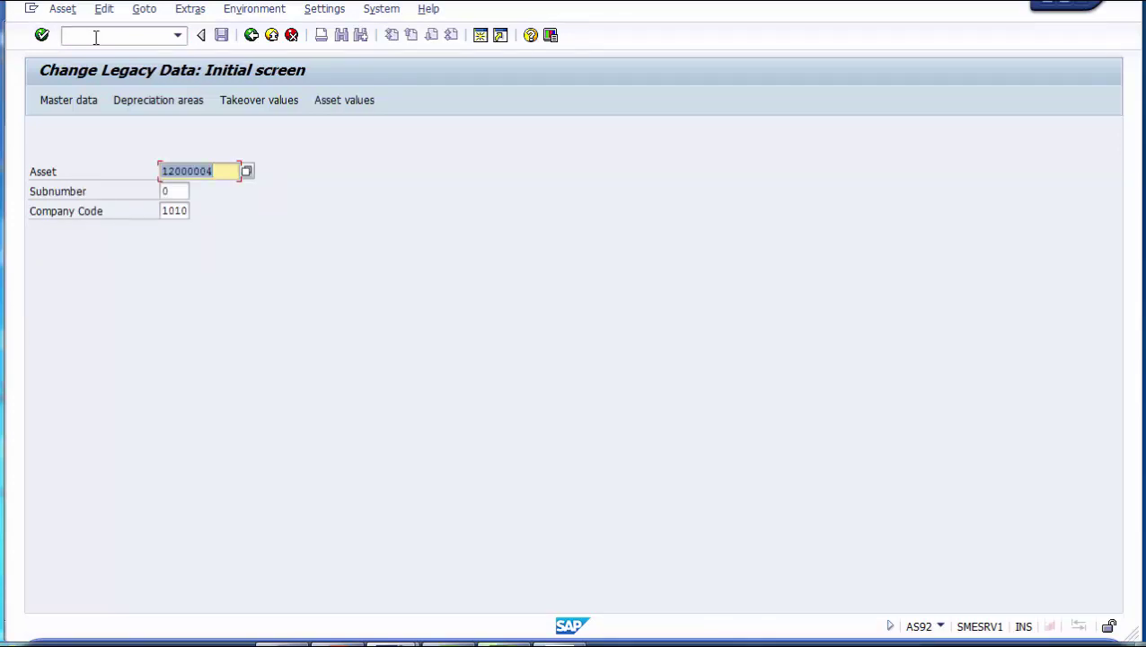
left_click(222, 170)
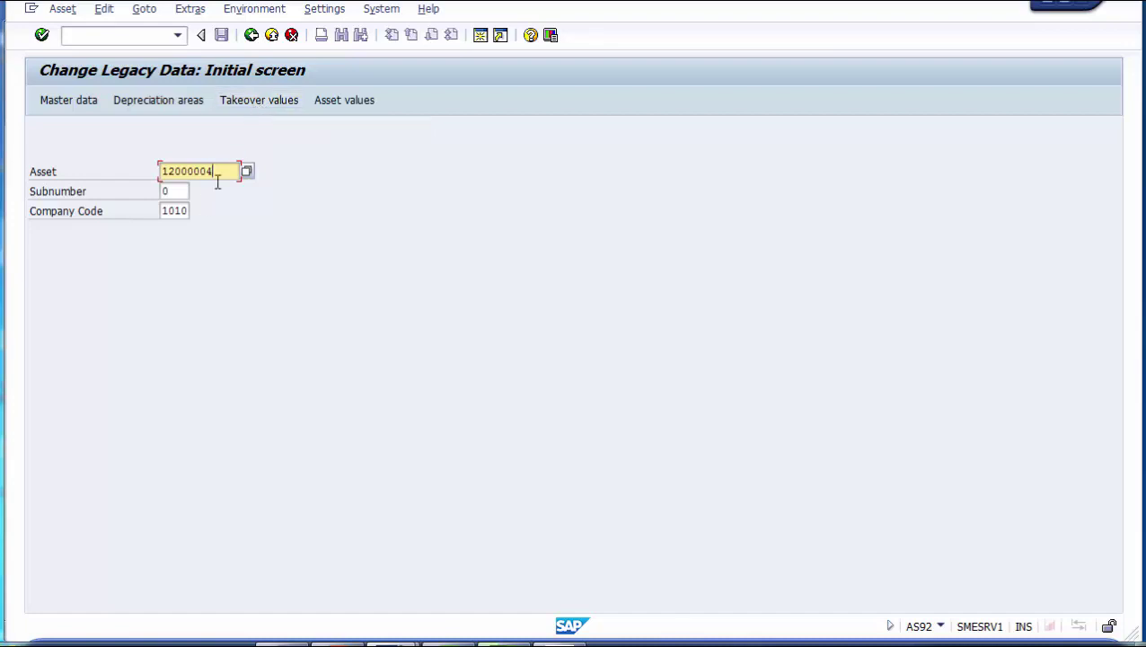
left_click(64, 101)
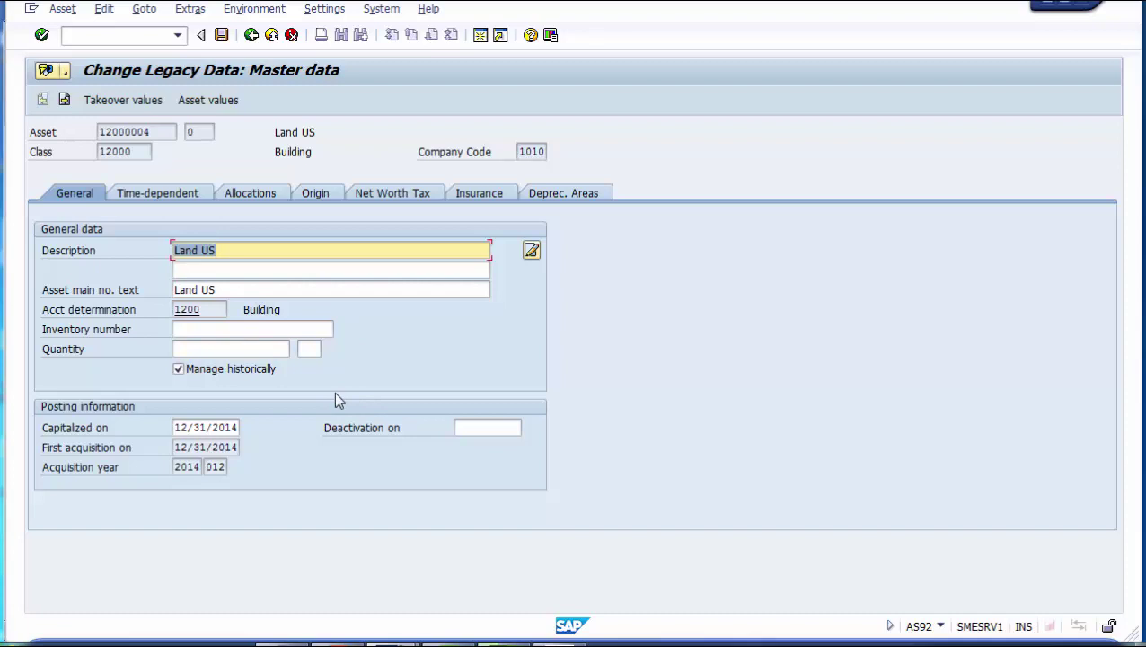
Step: Set the asset's capitalization date to 12/01/2014, accept the change, and check the capitalization and first acquisition dates
left_click(199, 429)
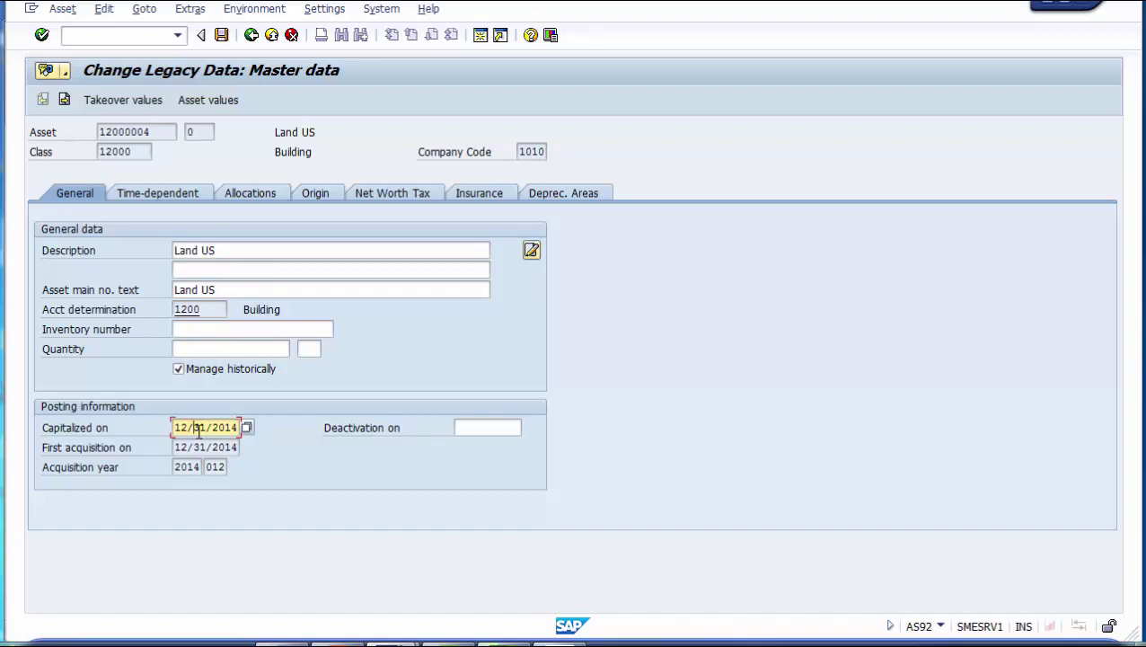
key("BackSpace")
type("0")
key("Return")
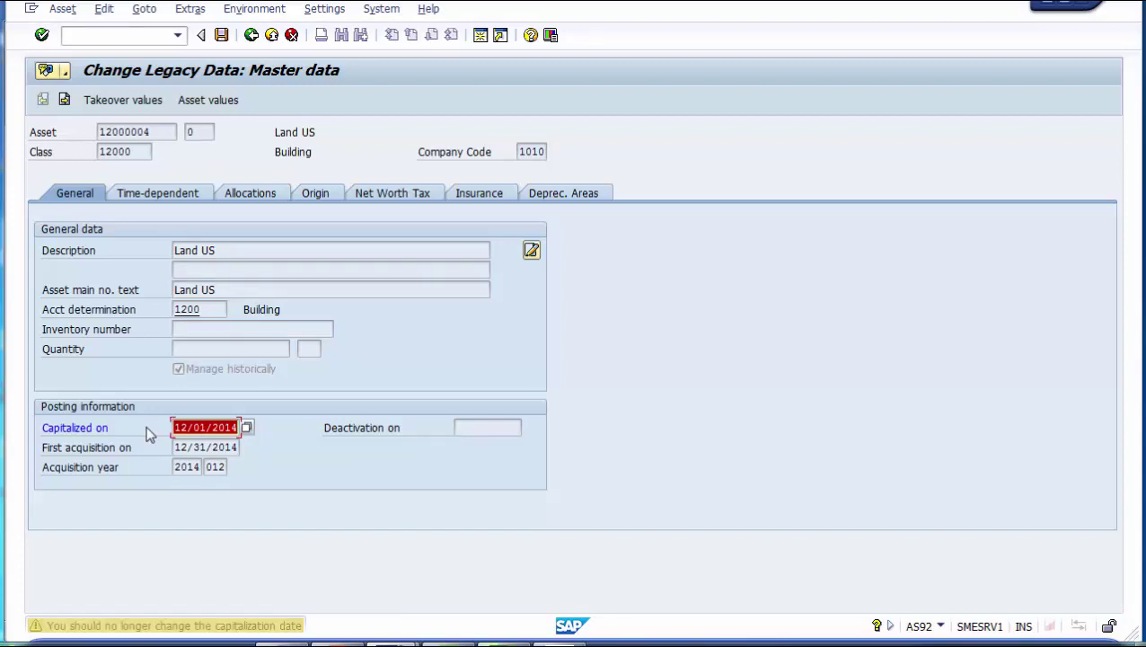
key("Return")
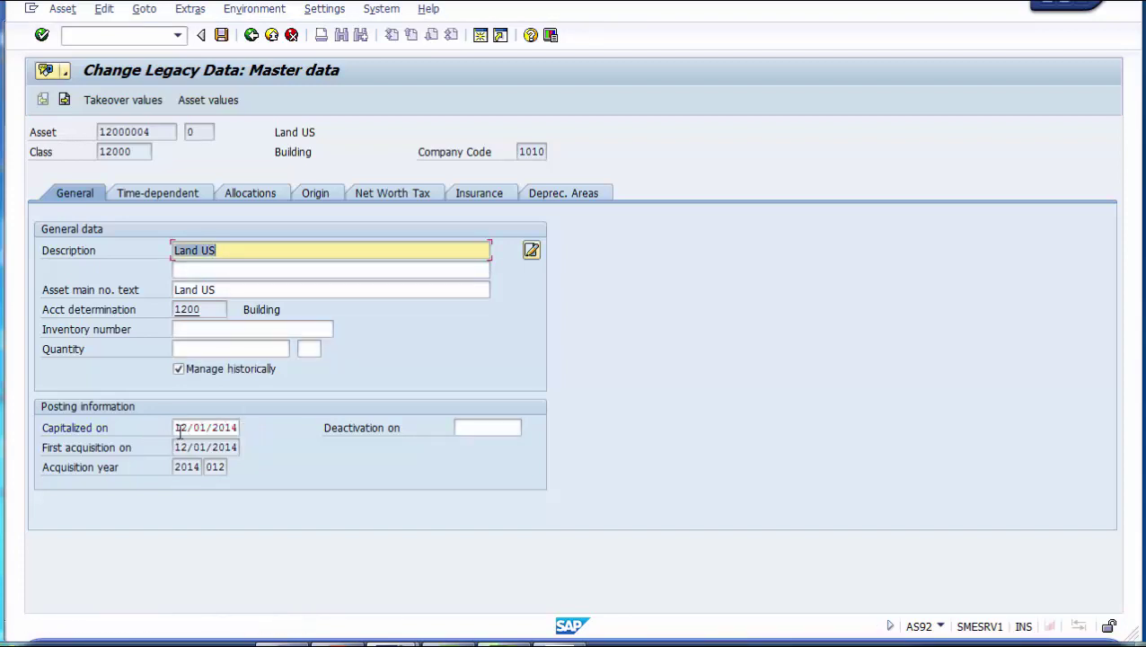
left_click_drag(175, 429, 250, 440)
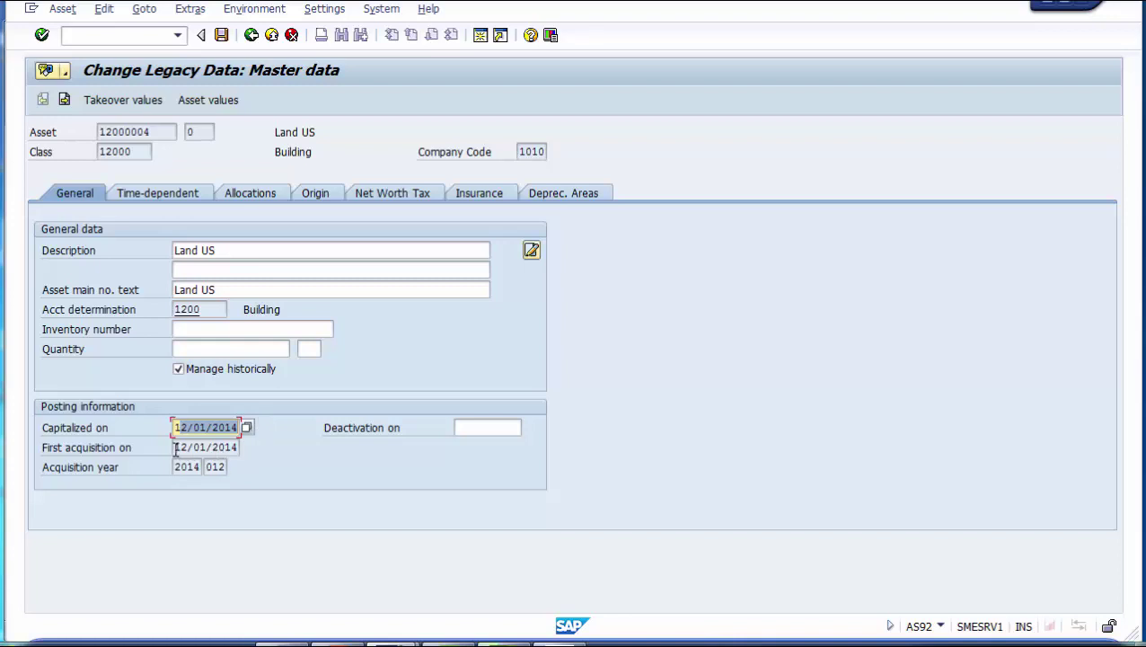
left_click_drag(174, 447, 240, 449)
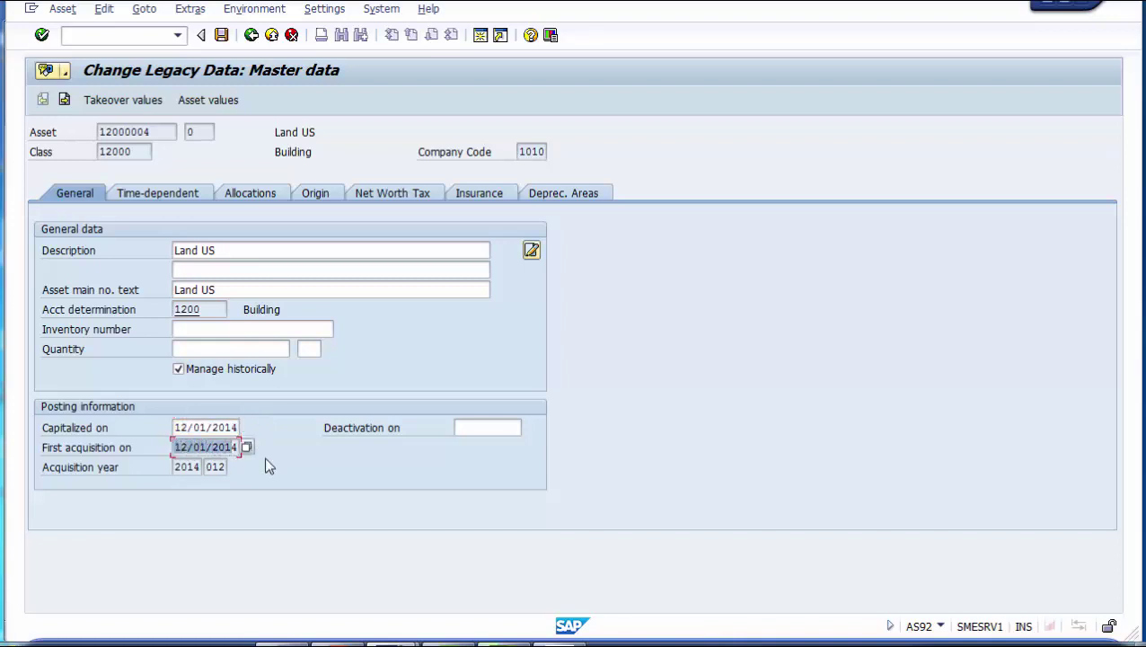
left_click(219, 448)
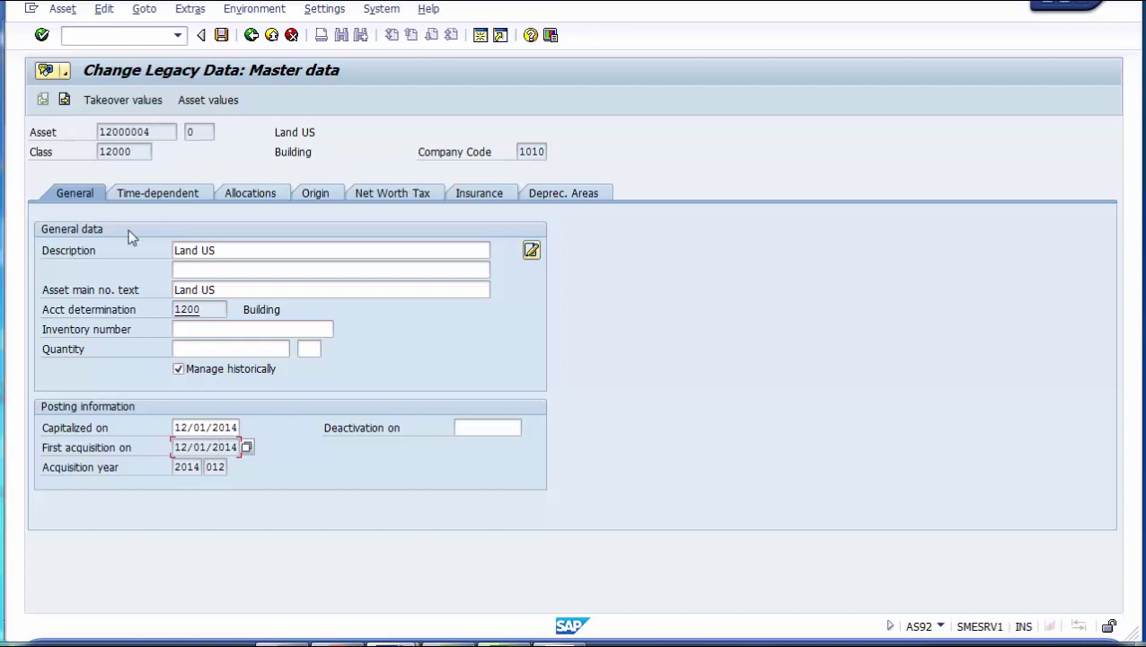
Step: Assign plant 1010 (Plant 3) in the asset's time-dependent data, choosing it from the list of plants
left_click(162, 204)
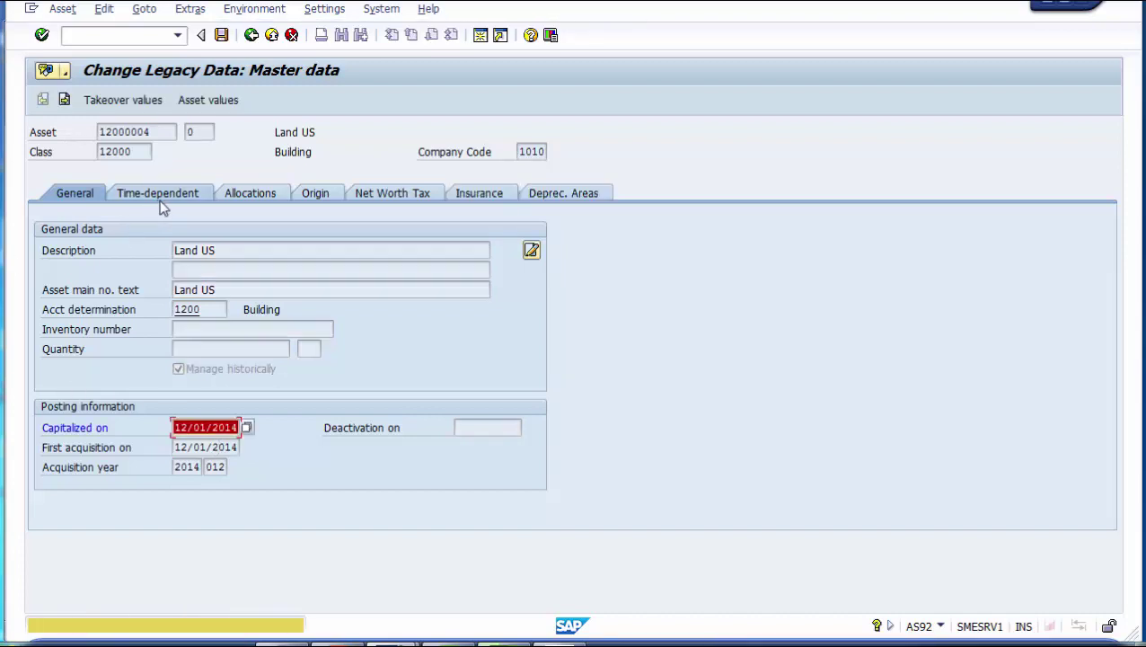
left_click(163, 205)
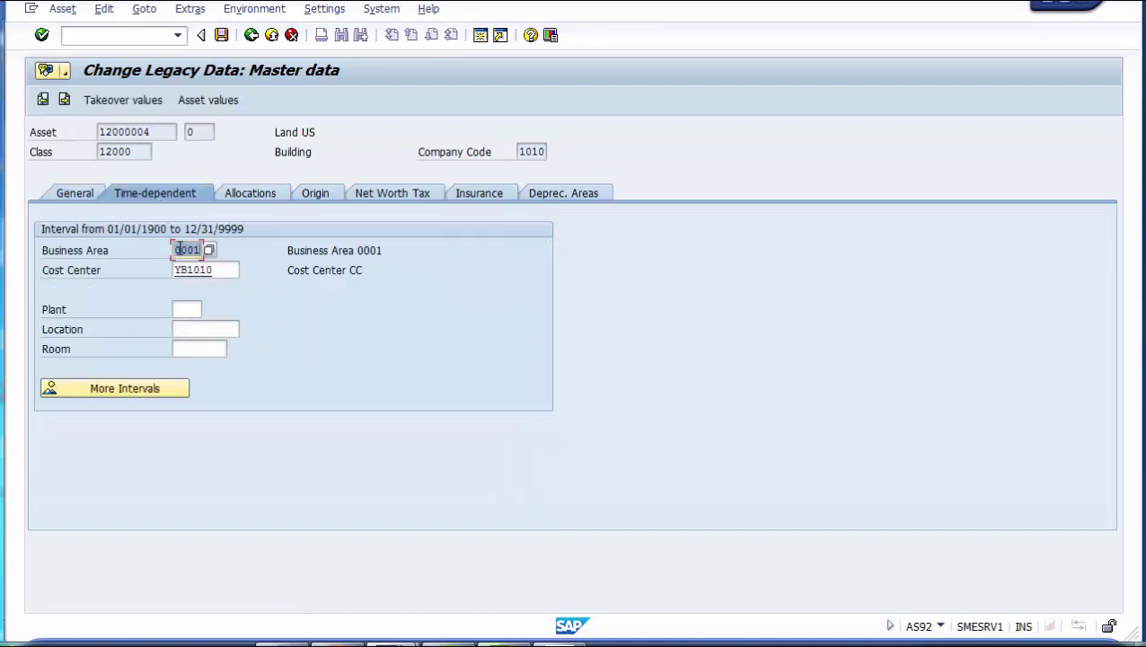
left_click(187, 309)
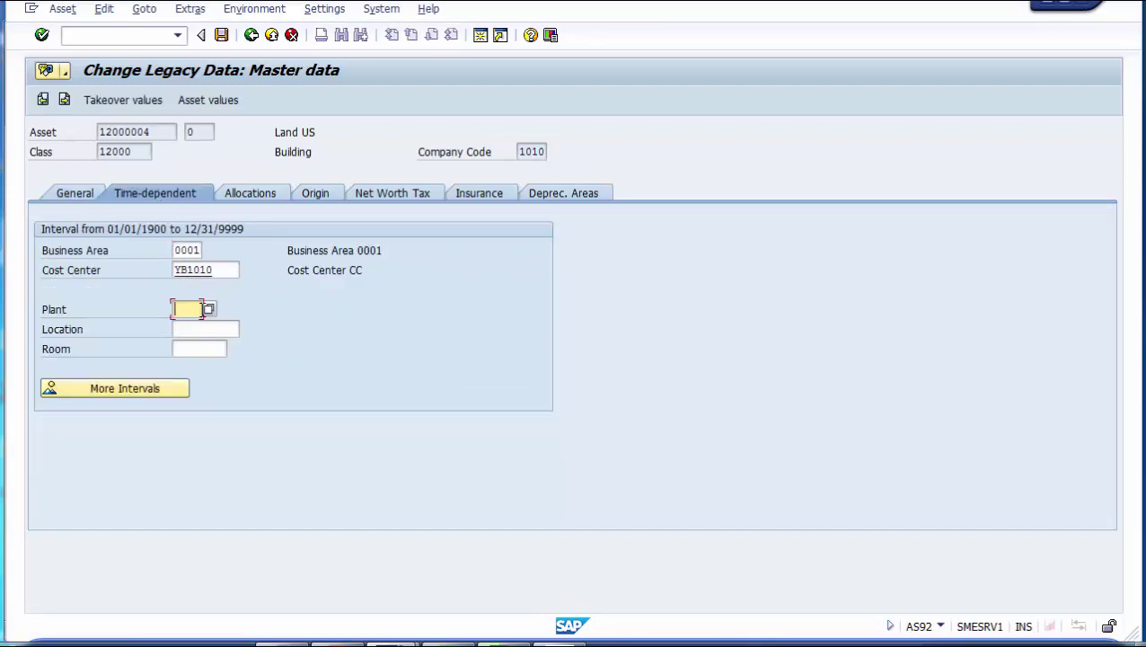
left_click(209, 310)
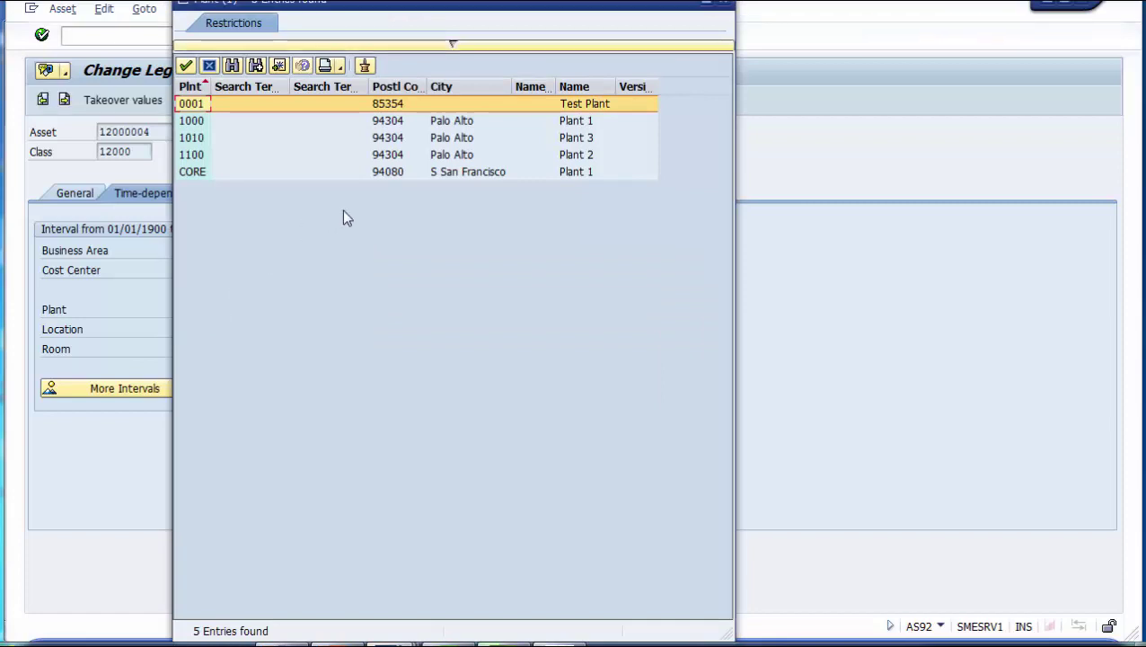
left_click(389, 125)
left_click(391, 140)
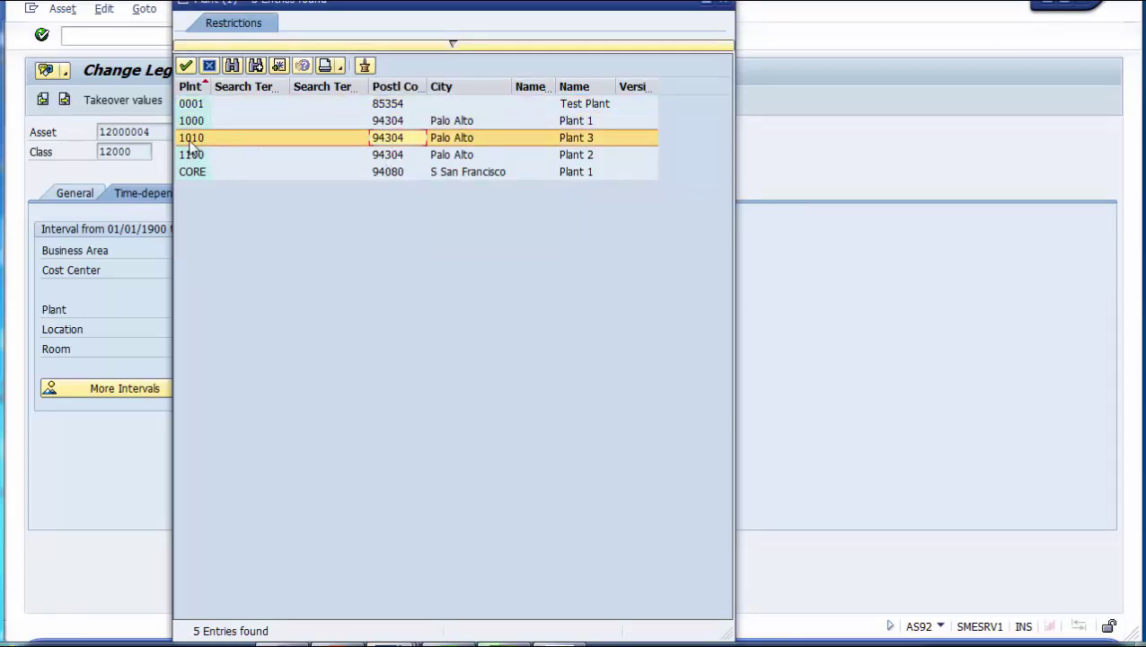
left_click(578, 141)
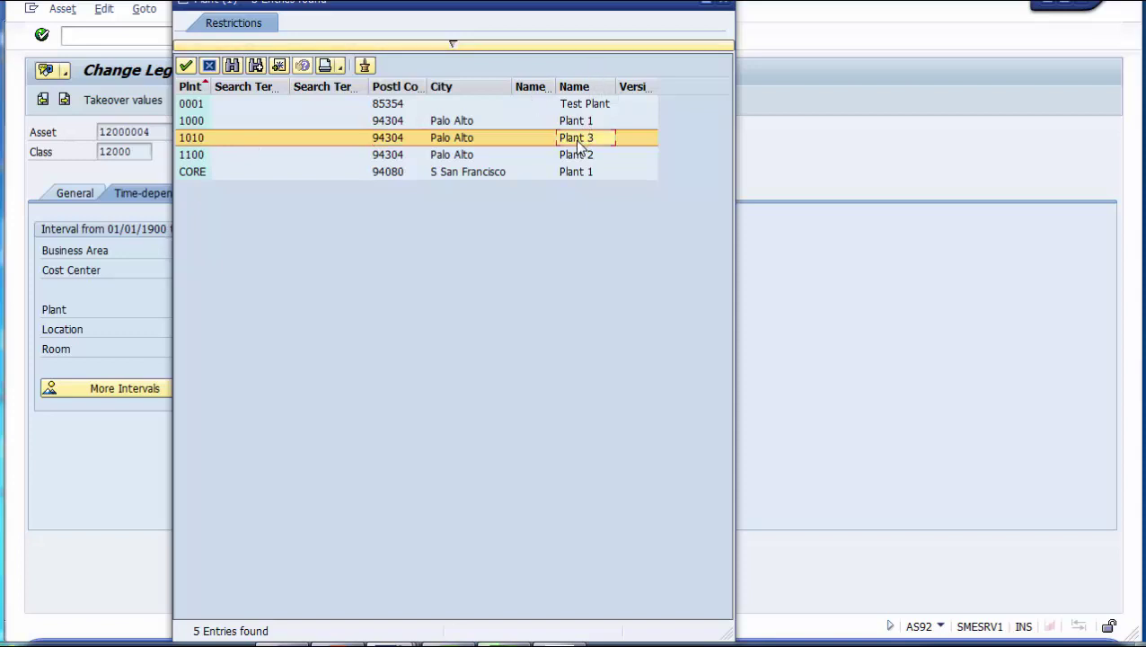
double_click(578, 139)
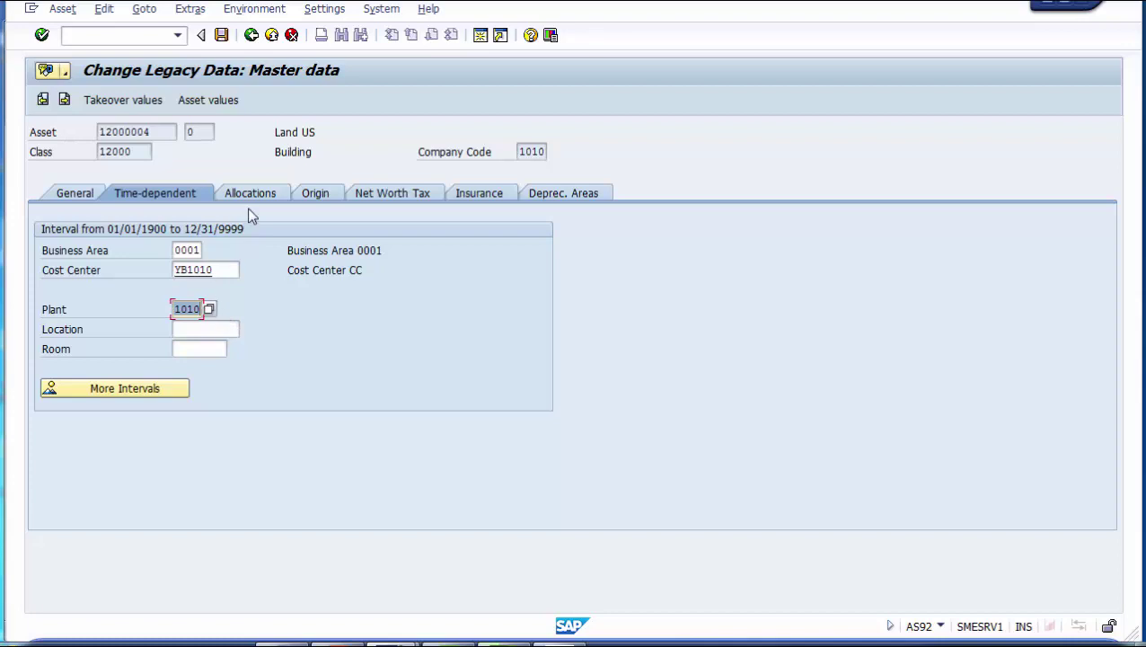
Step: Go to the asset's depreciation areas, overwriting the existing time-dependent data and suppressing that question in future
left_click(569, 194)
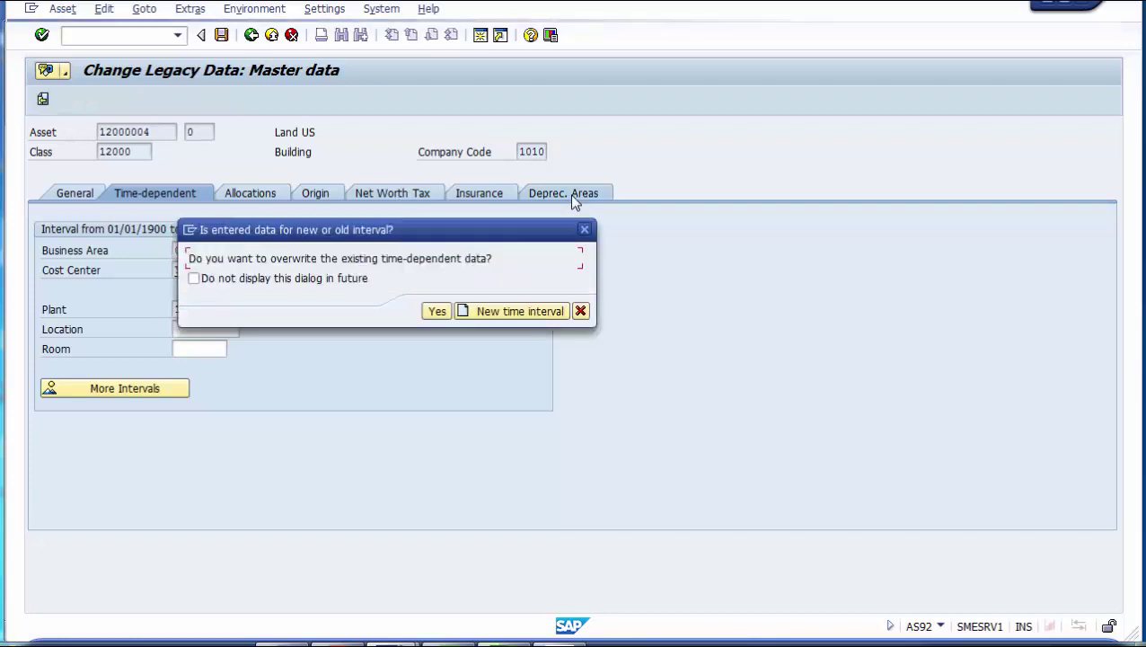
left_click(278, 281)
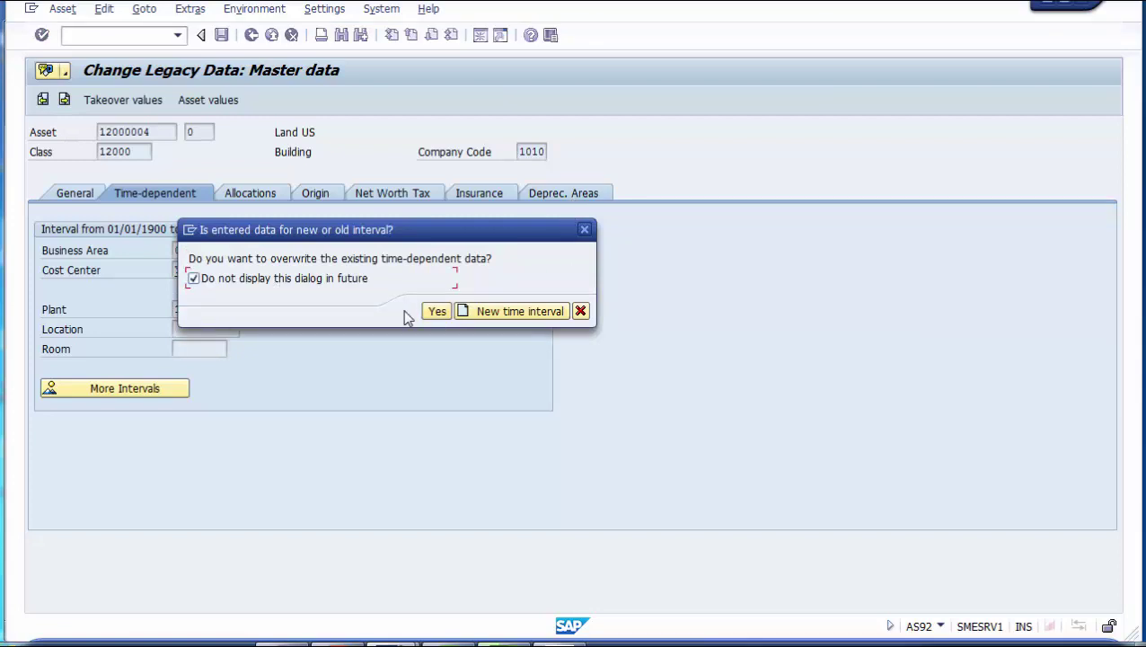
left_click(436, 312)
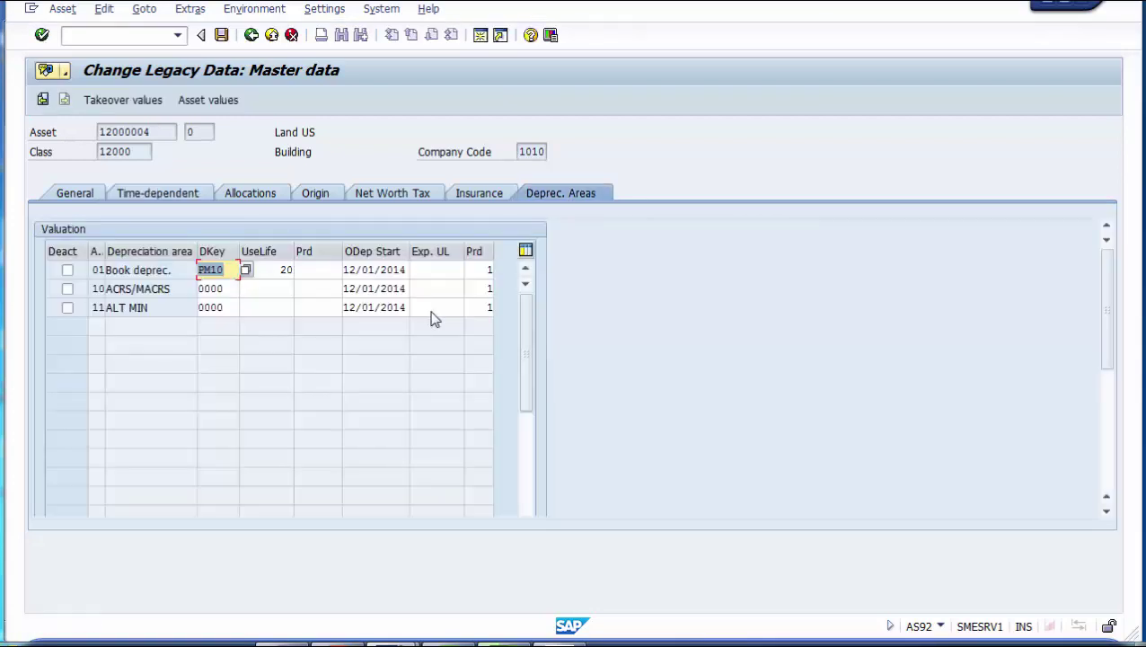
Step: Check the useful life entries of the depreciation areas and the takeover values, and save the changed asset
left_click(261, 274)
left_click(259, 289)
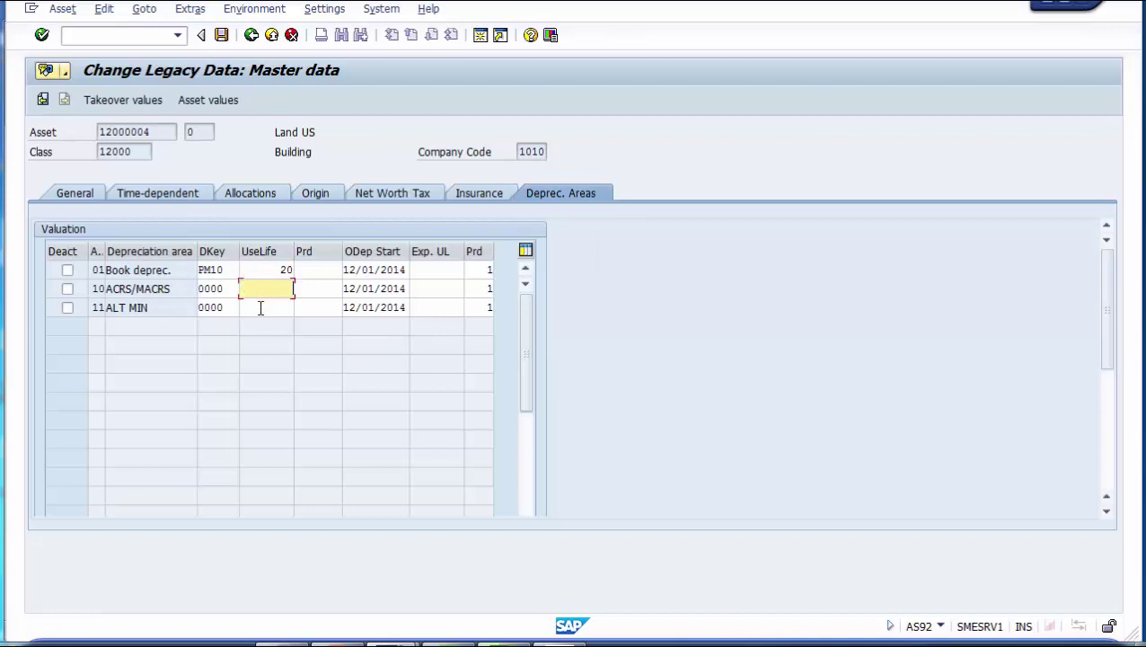
left_click(223, 271)
left_click(268, 270)
left_click(268, 306)
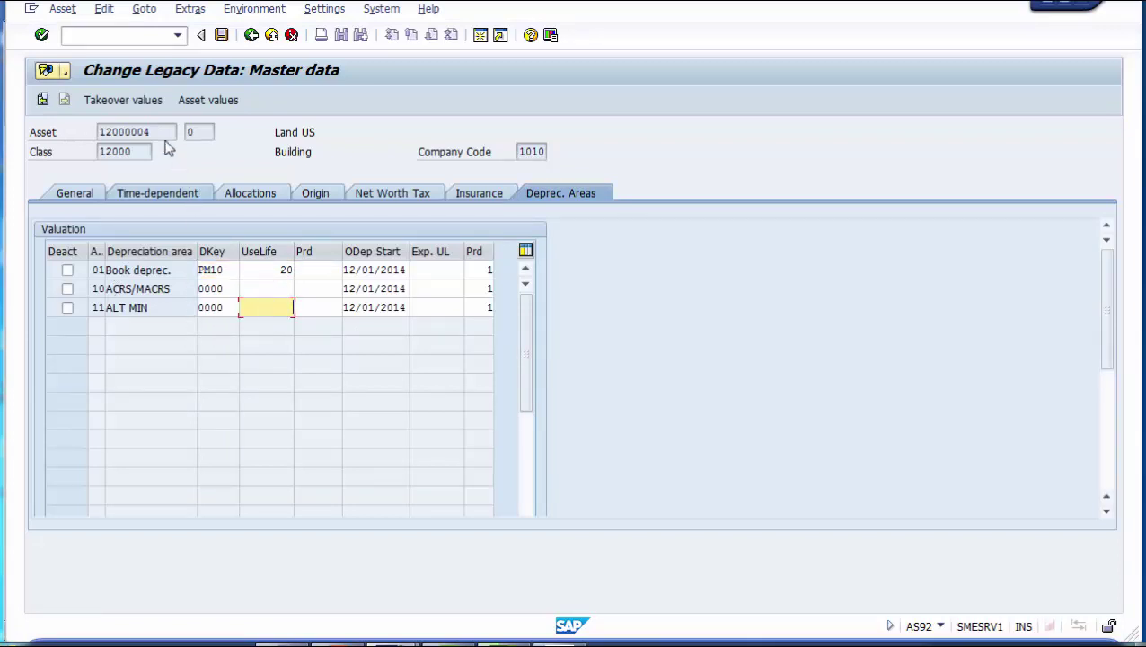
left_click(118, 101)
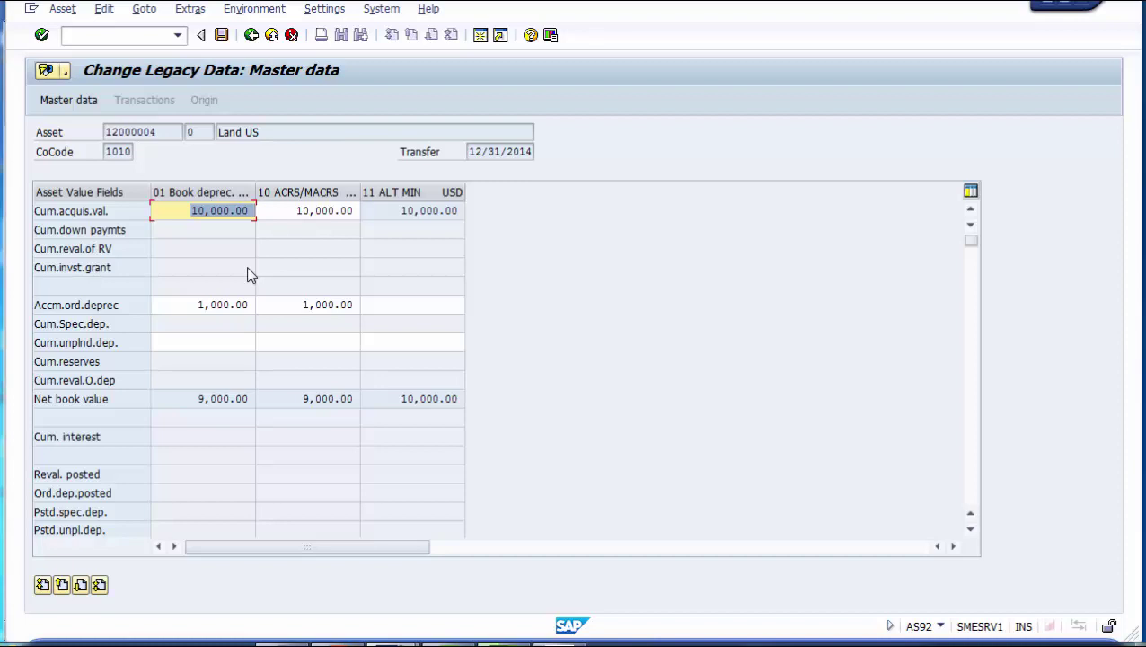
left_click(221, 36)
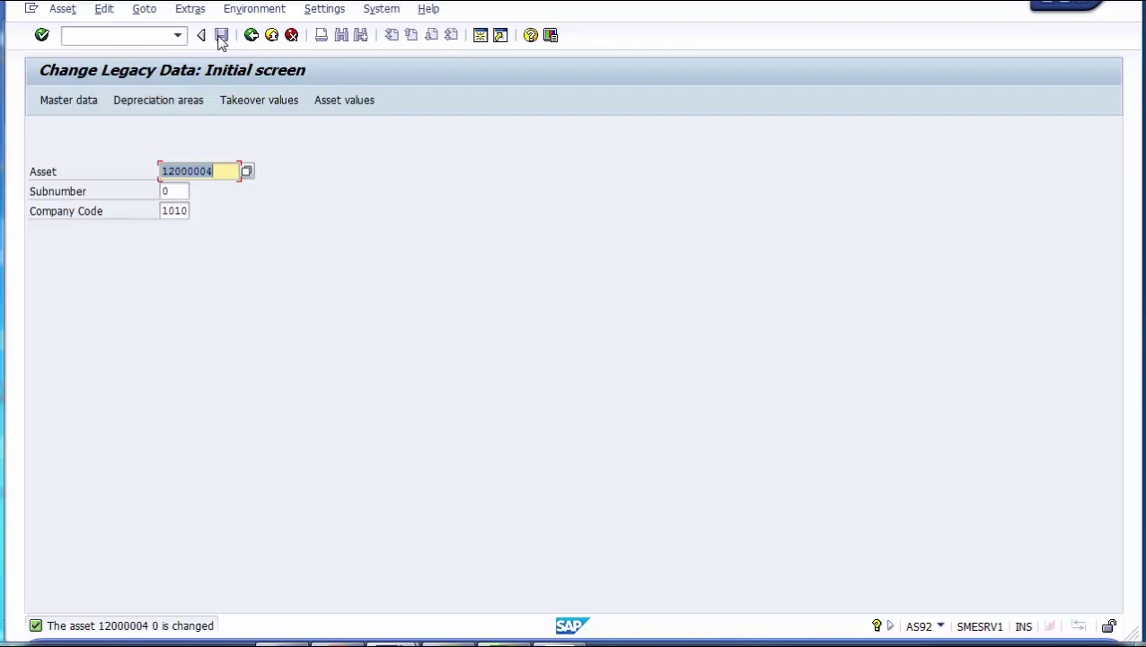
Step: Consult the Asset Data Transfer slide in PowerPoint for the display legacy asset transaction and return to SAP
key("alt+Tab")
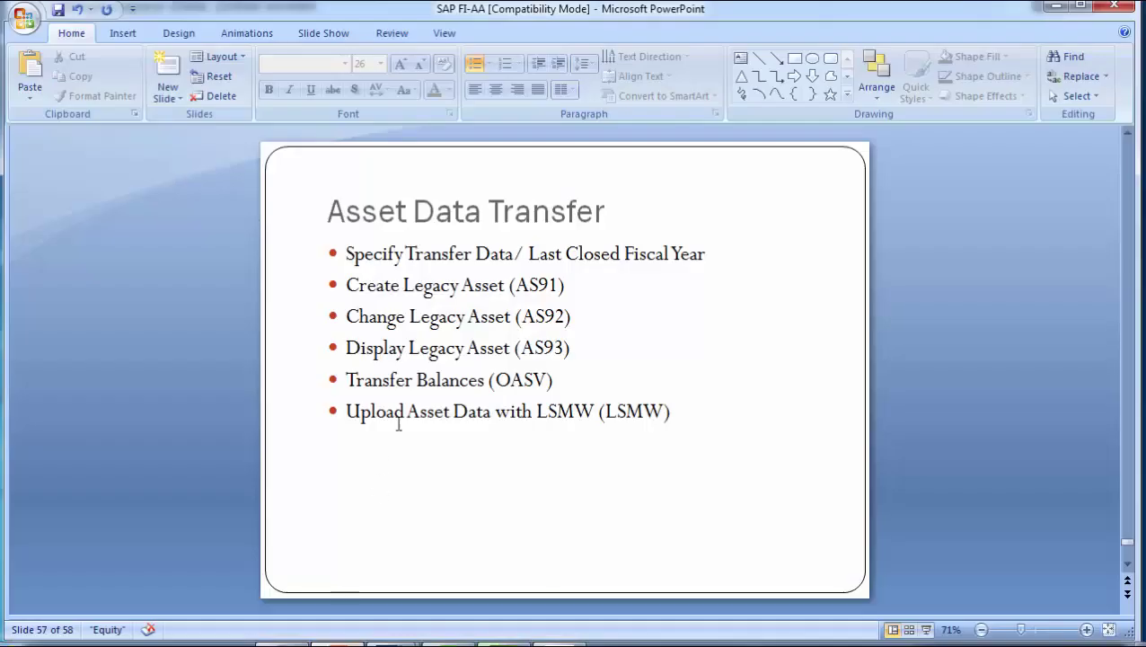
left_click_drag(346, 353, 566, 352)
left_click(184, 325)
key("alt+Tab")
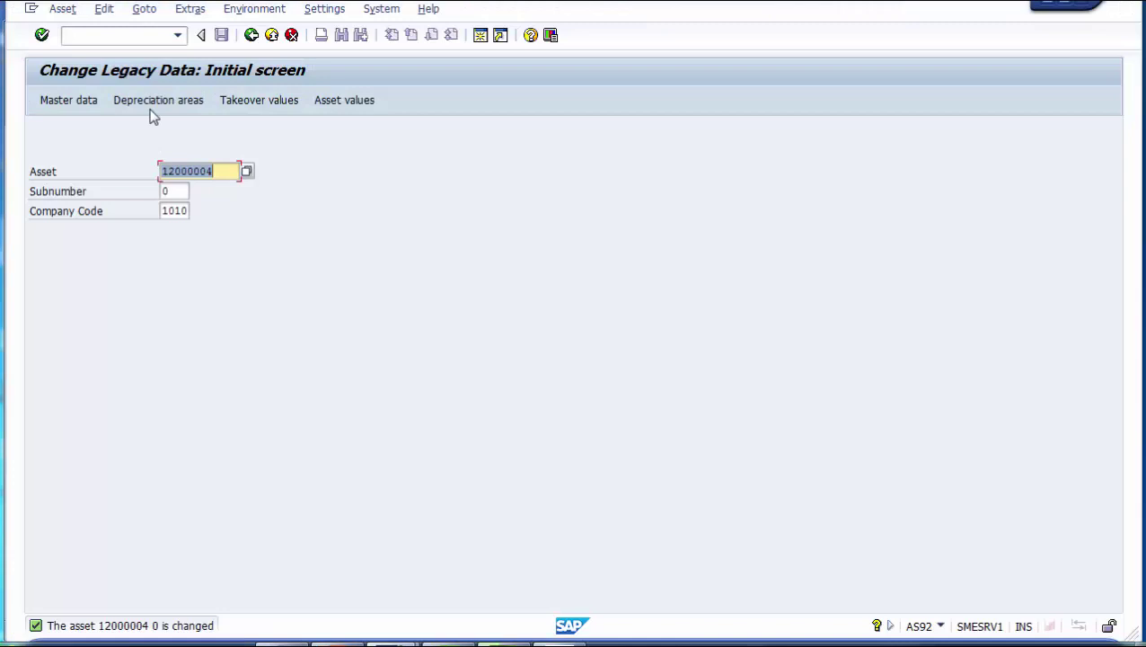
Step: Leave the change legacy data transaction and start the display legacy asset transaction AS93
left_click(109, 36)
type("/n")
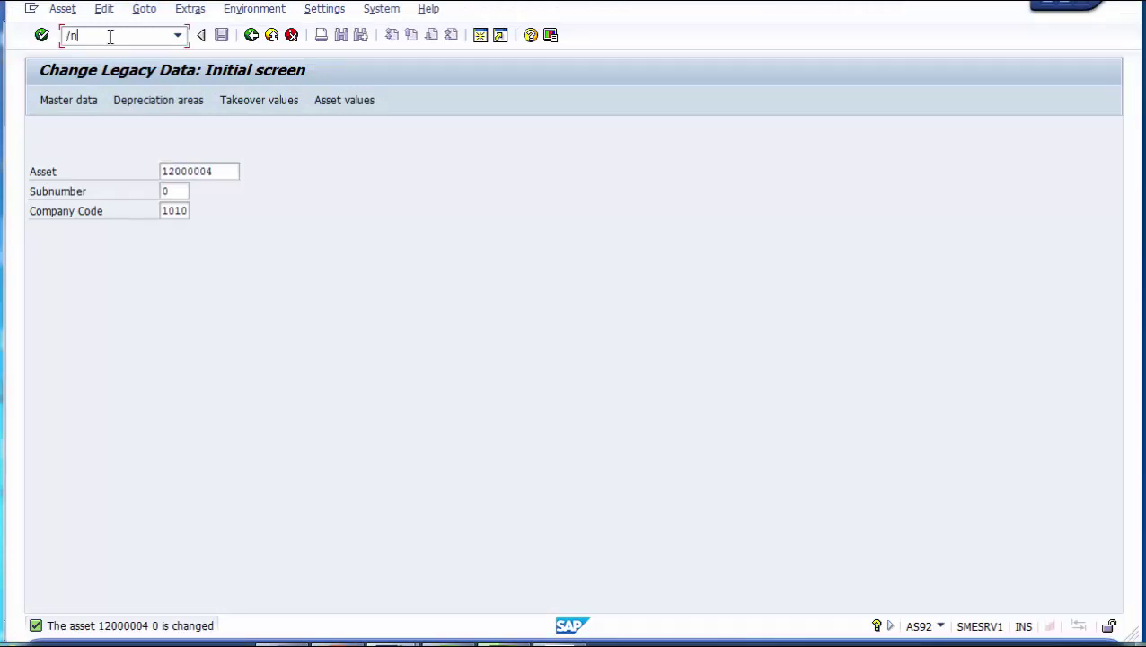
type("AS93")
key("Return")
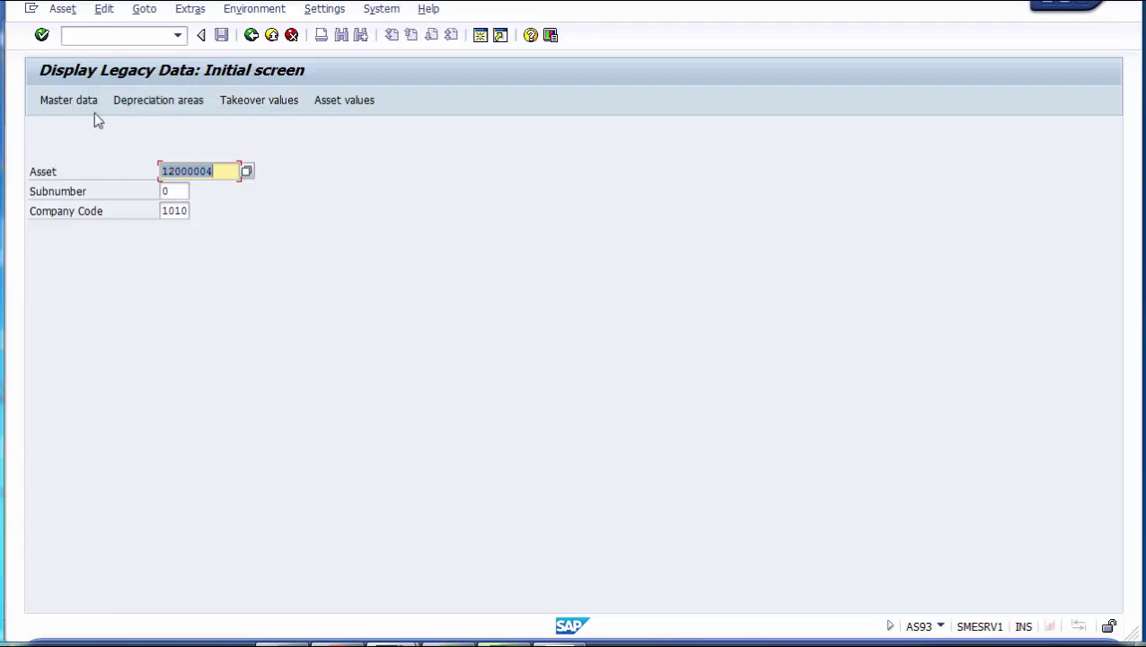
Step: Examine the legacy asset's master data, time-dependent data, depreciation areas and takeover values down to the net book value row, and return
left_click(65, 100)
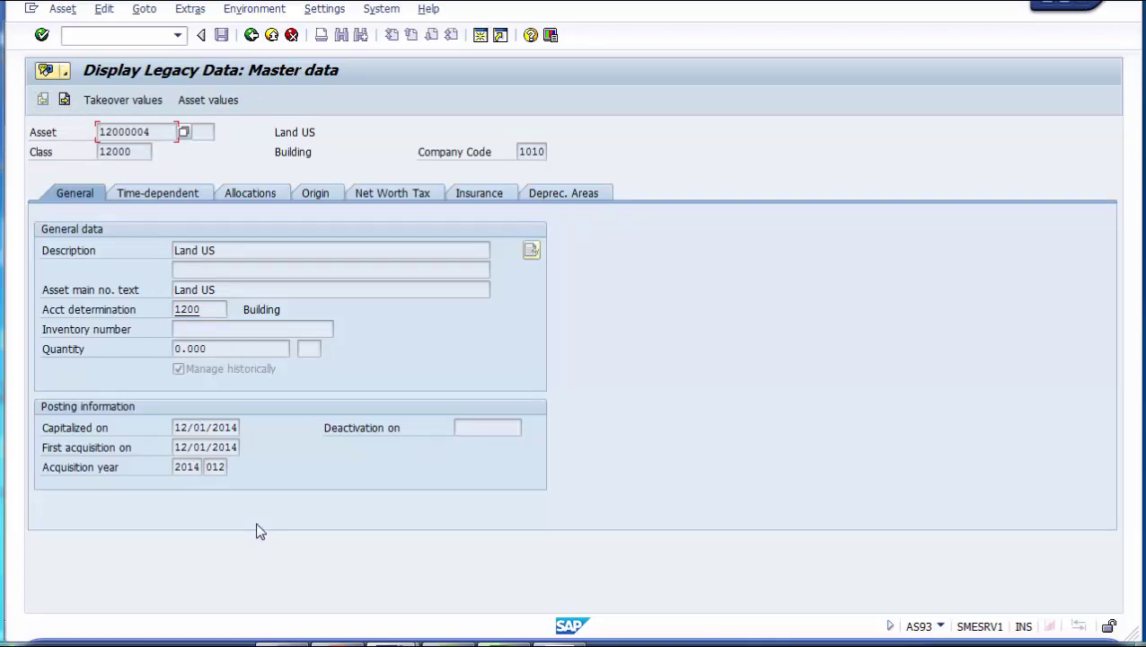
left_click(170, 197)
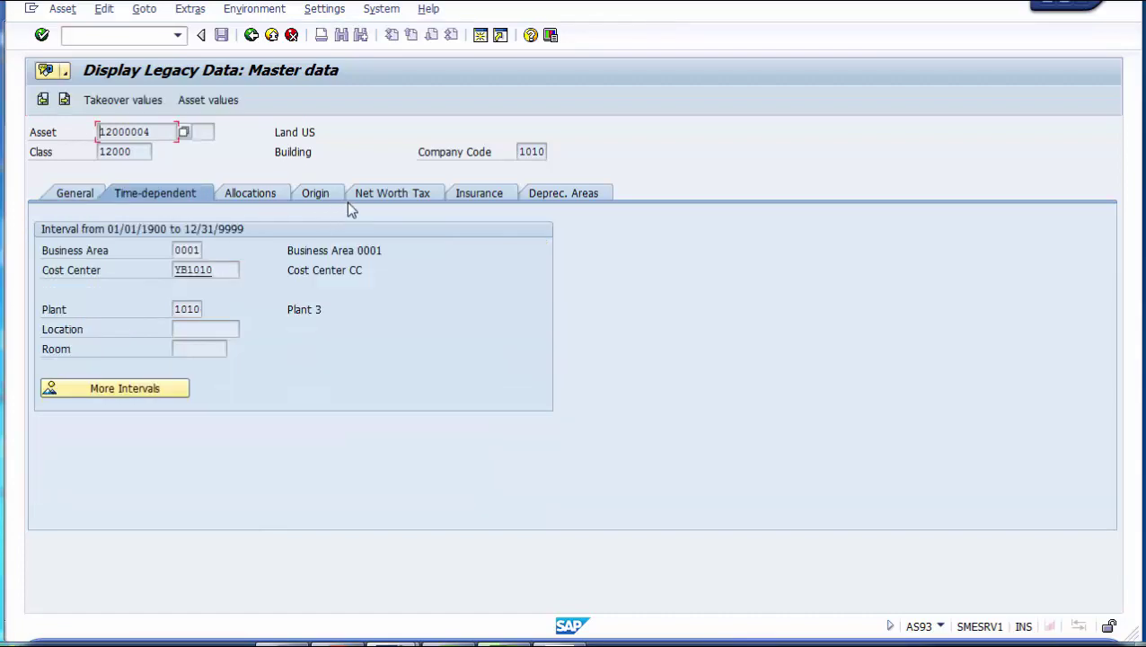
left_click(554, 194)
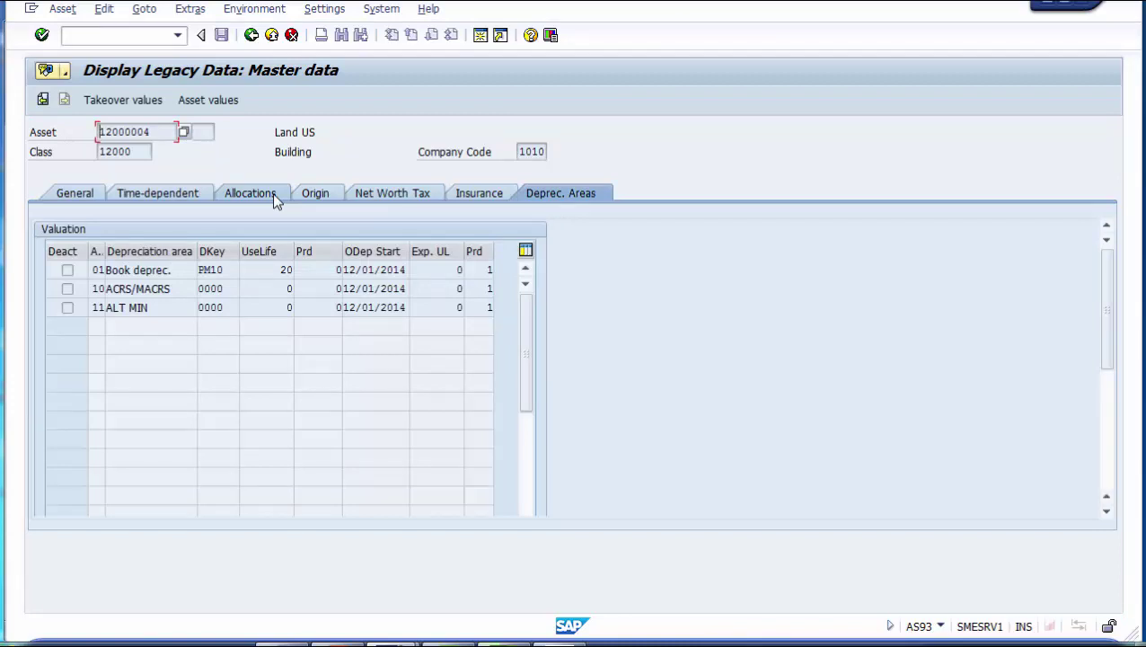
left_click(108, 99)
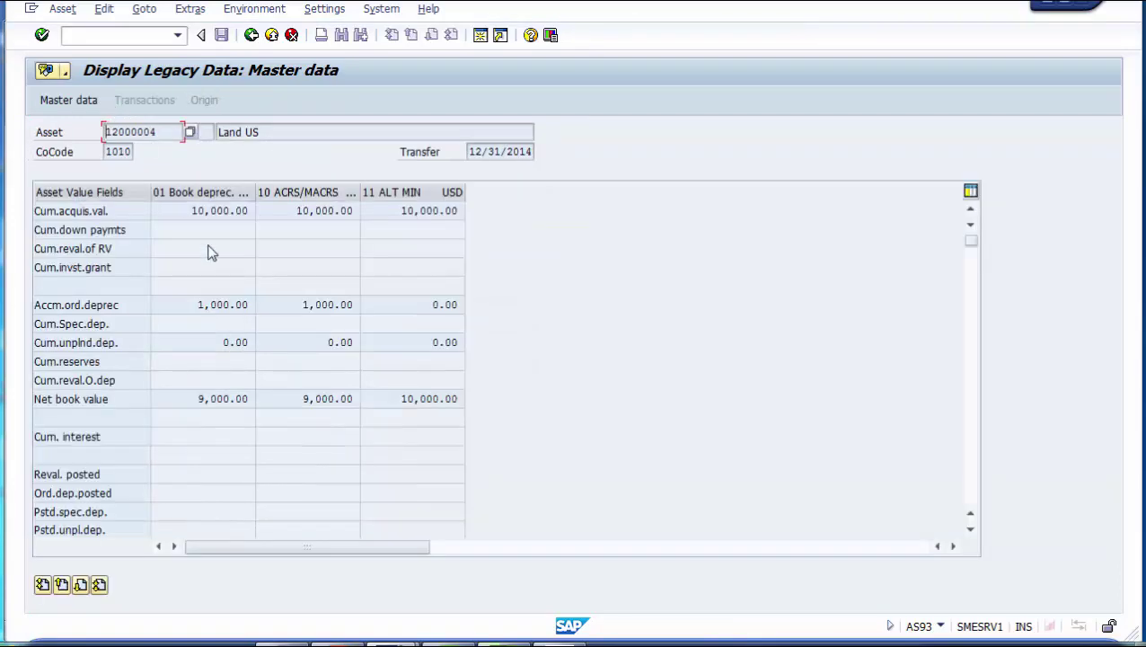
left_click(196, 398)
left_click_drag(196, 398, 480, 397)
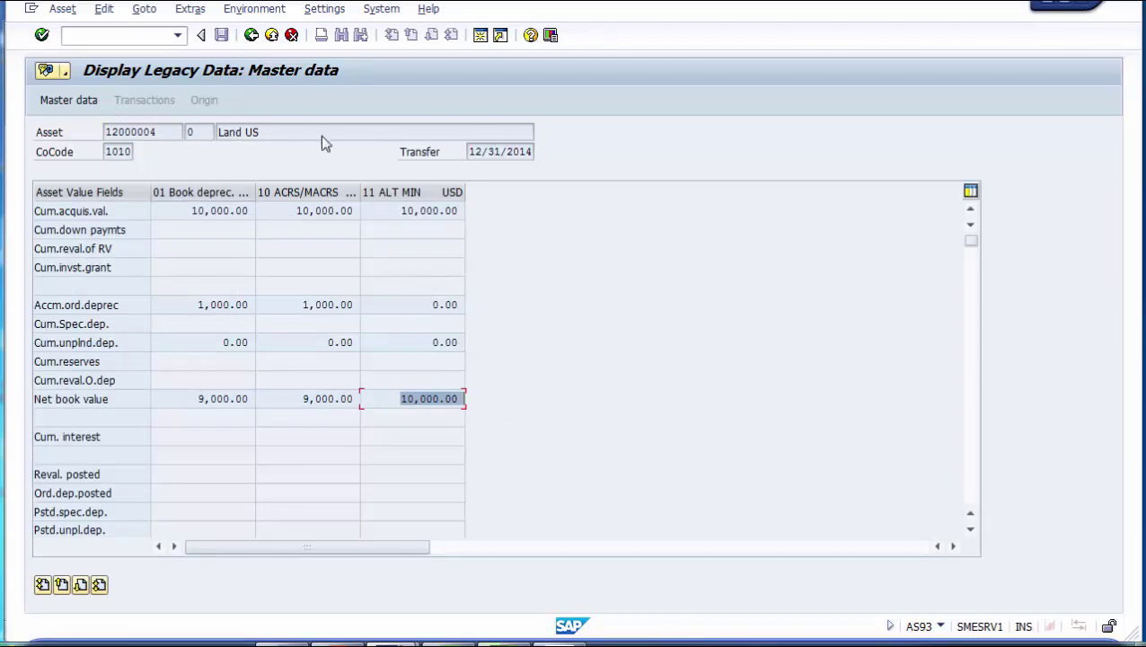
left_click(252, 35)
Step: Switch to PowerPoint and review the create, change and display legacy asset entries on the Asset Data Transfer slide
left_click(352, 638)
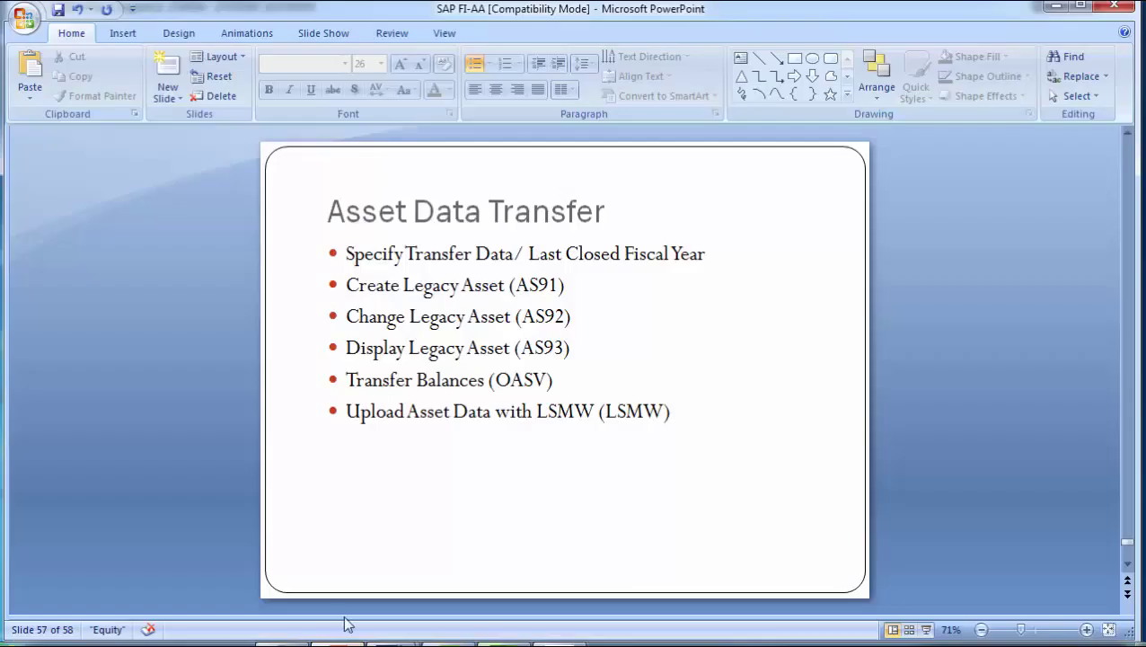
left_click_drag(348, 285, 563, 286)
left_click_drag(349, 317, 513, 317)
left_click_drag(628, 317, 655, 310)
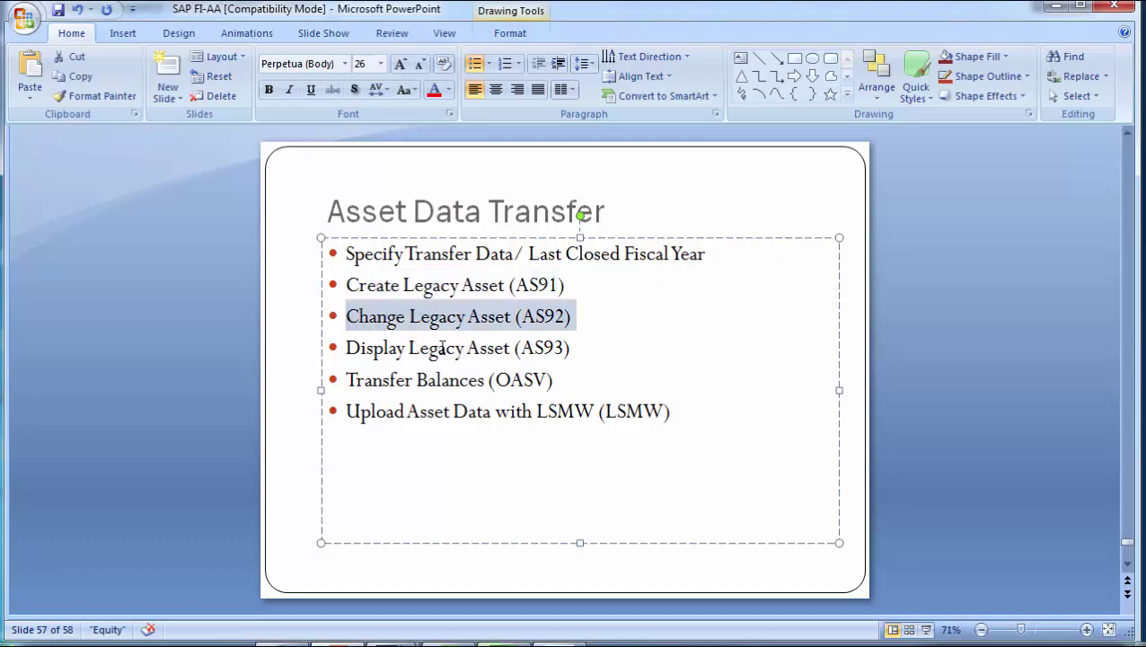
left_click(350, 348)
left_click_drag(481, 316, 564, 330)
left_click_drag(346, 348, 636, 332)
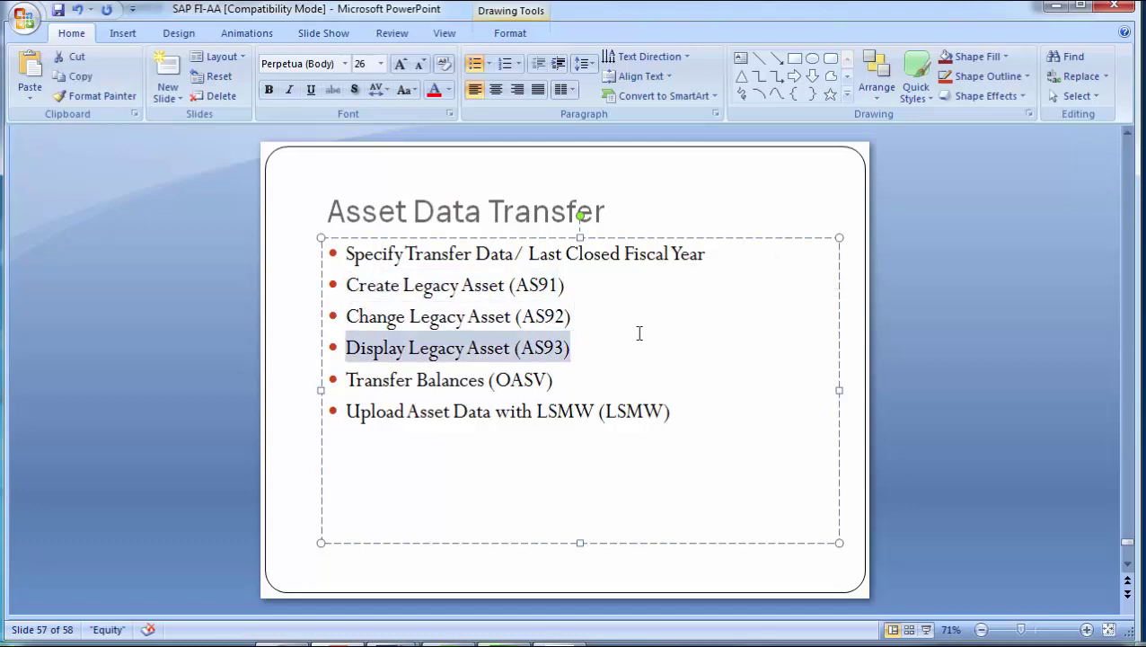
Step: Recheck the takeover values of asset Land US in SAP and return to the PowerPoint slide
left_click(200, 293)
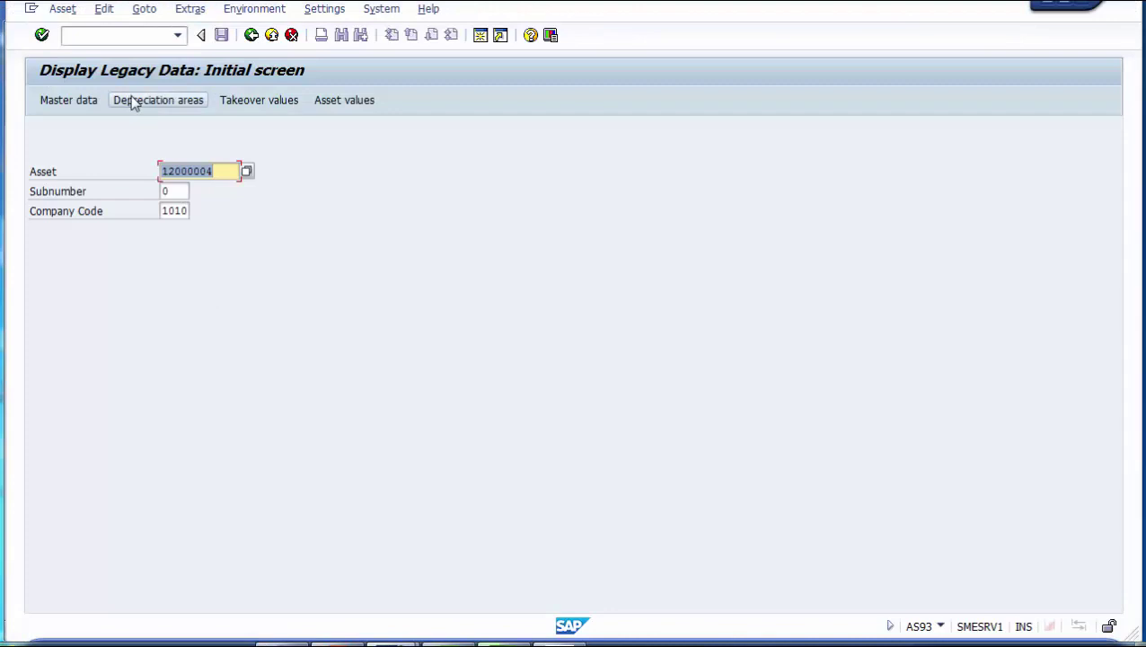
left_click(248, 106)
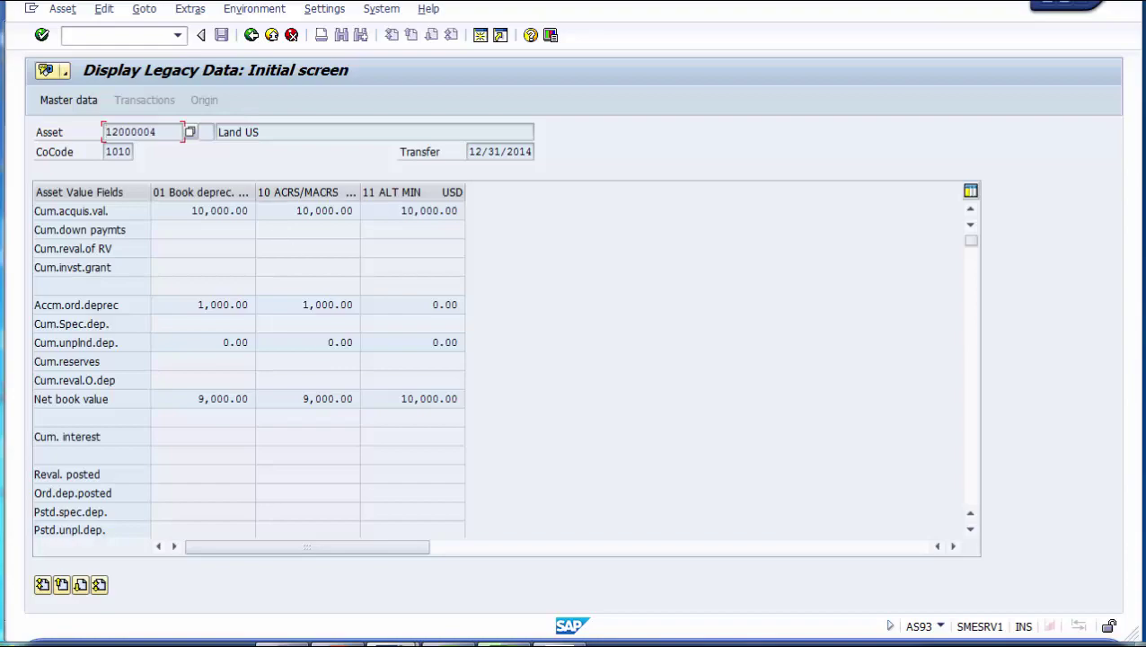
key("alt+Tab")
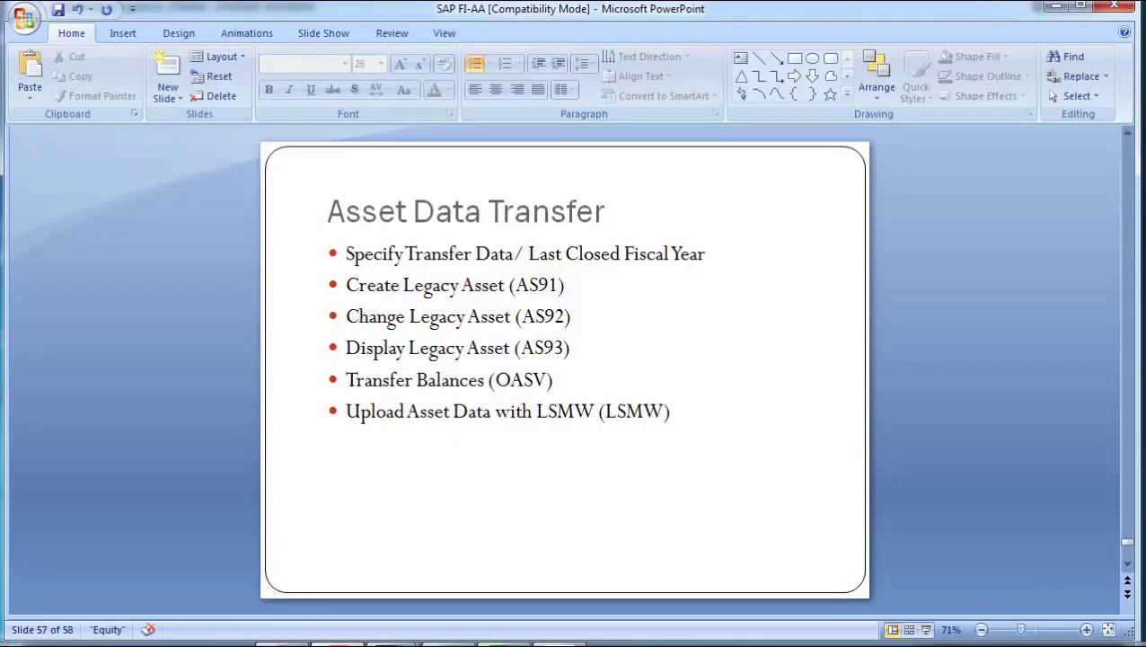
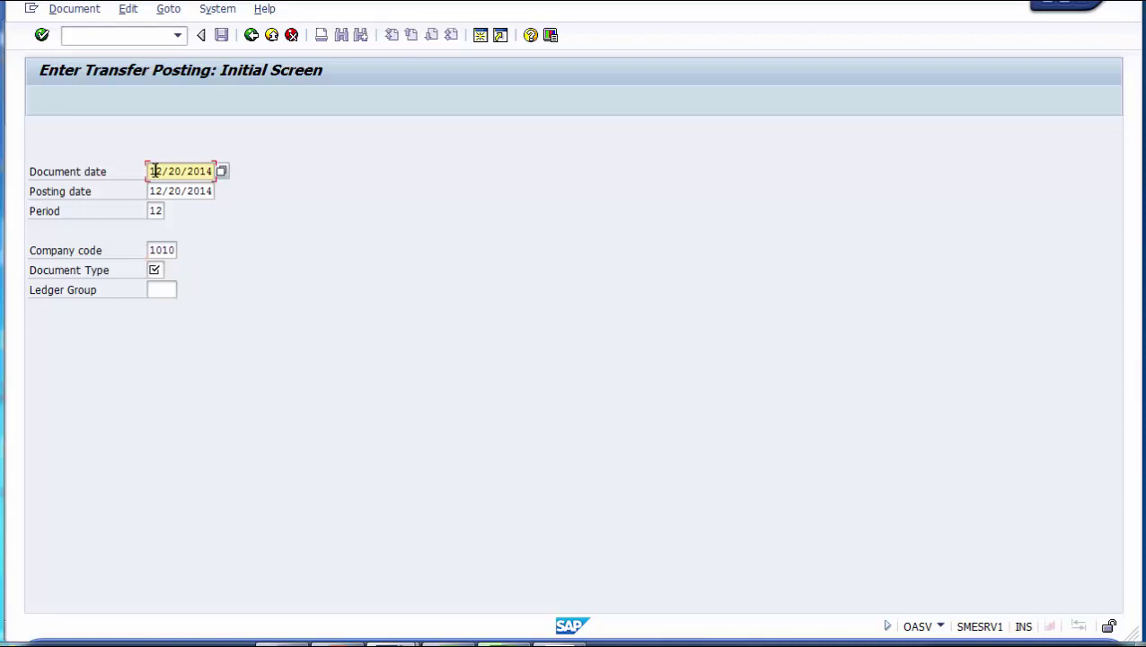
Step: Set both the document date and the posting date of the transfer posting to 12/31/2014
key("Right")
key("Right")
key("Right")
key("Delete")
key("Delete")
type("31")
key("Down")
key("Left")
key("Delete")
key("Delete")
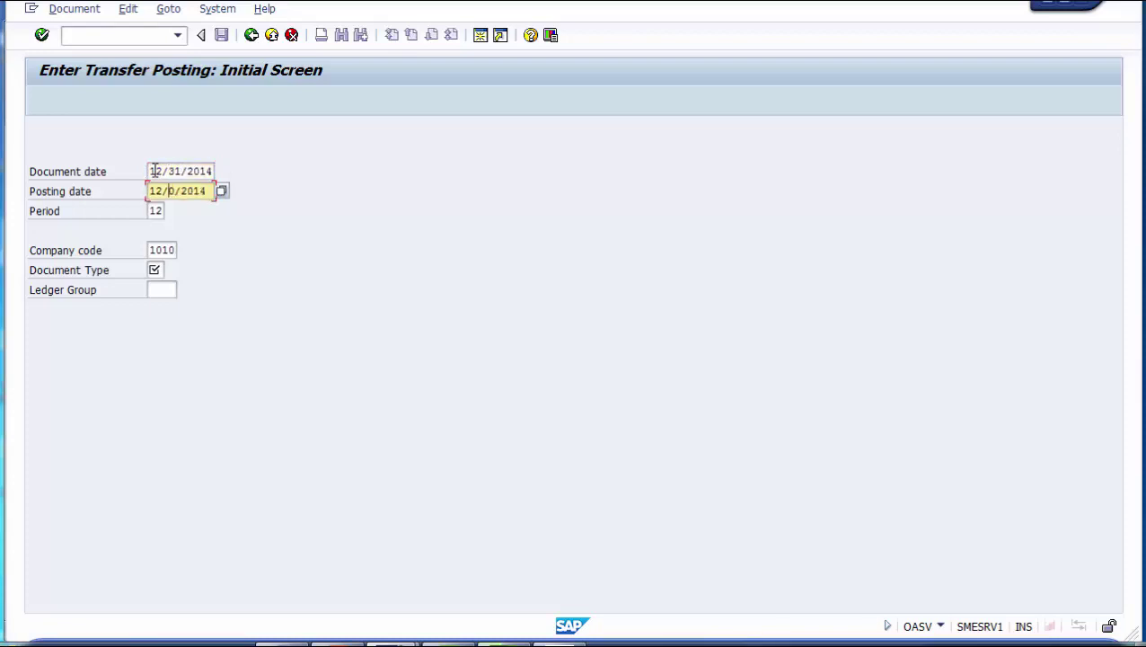
type("31")
key("Down")
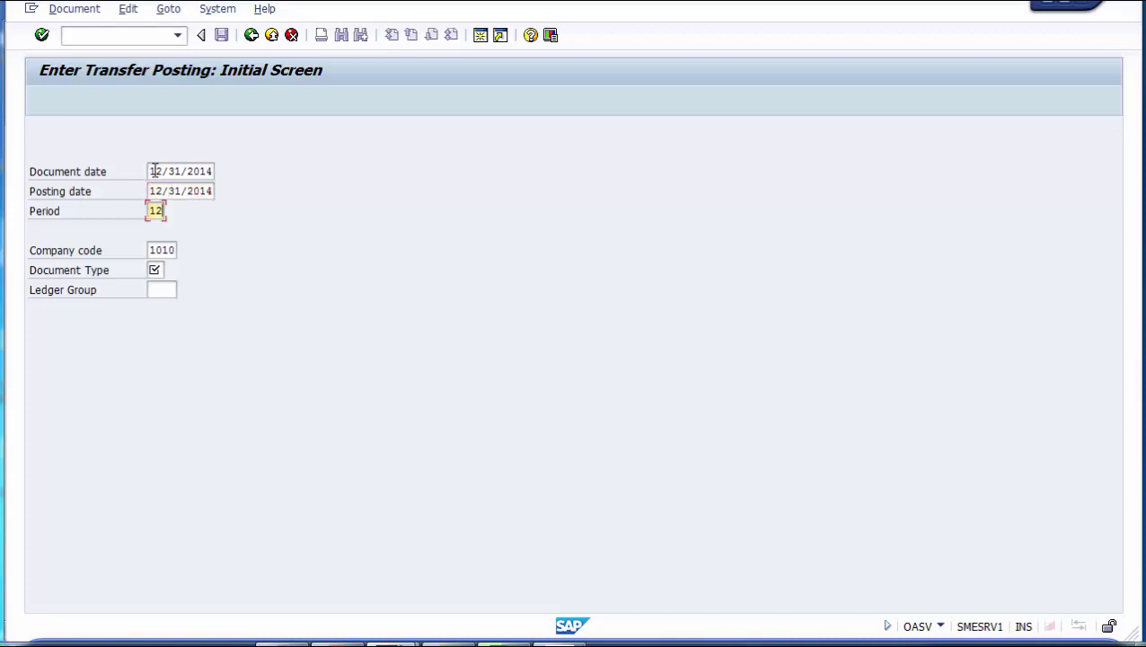
Step: Set the document type of the transfer posting to AB
key("Down")
key("Down")
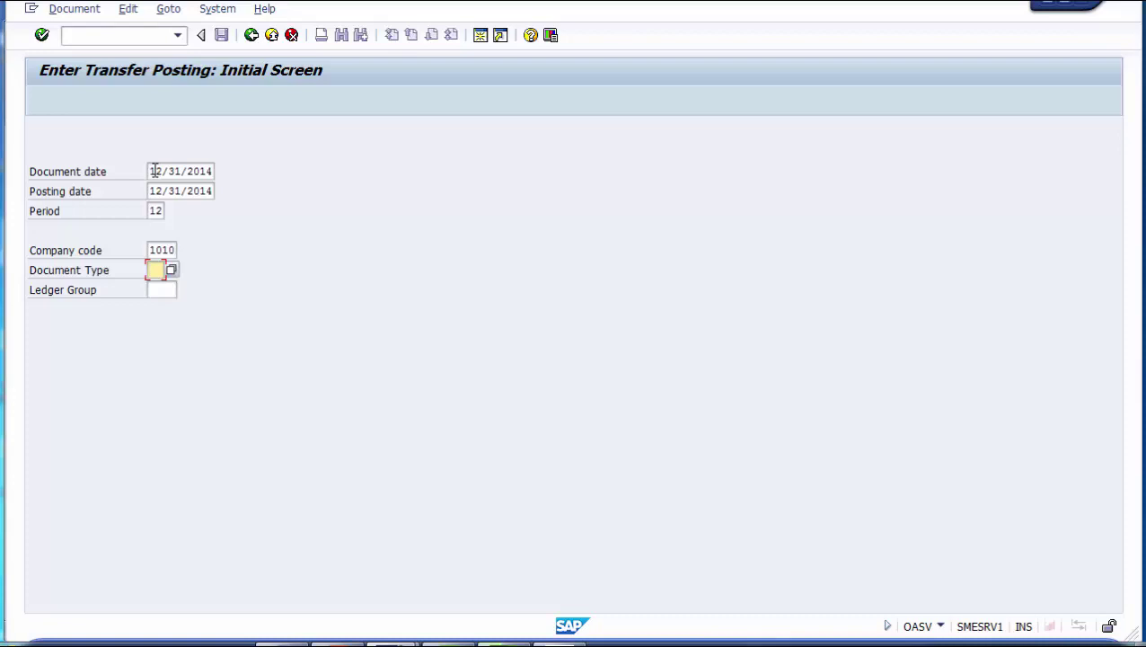
type("AA")
key("BackSpace")
type("B")
Step: Check the transfer posting's dates, period, company code and document type, and continue to the transaction data
key("Up")
key("Up")
key("Up")
key("Up")
key("Down")
key("Down")
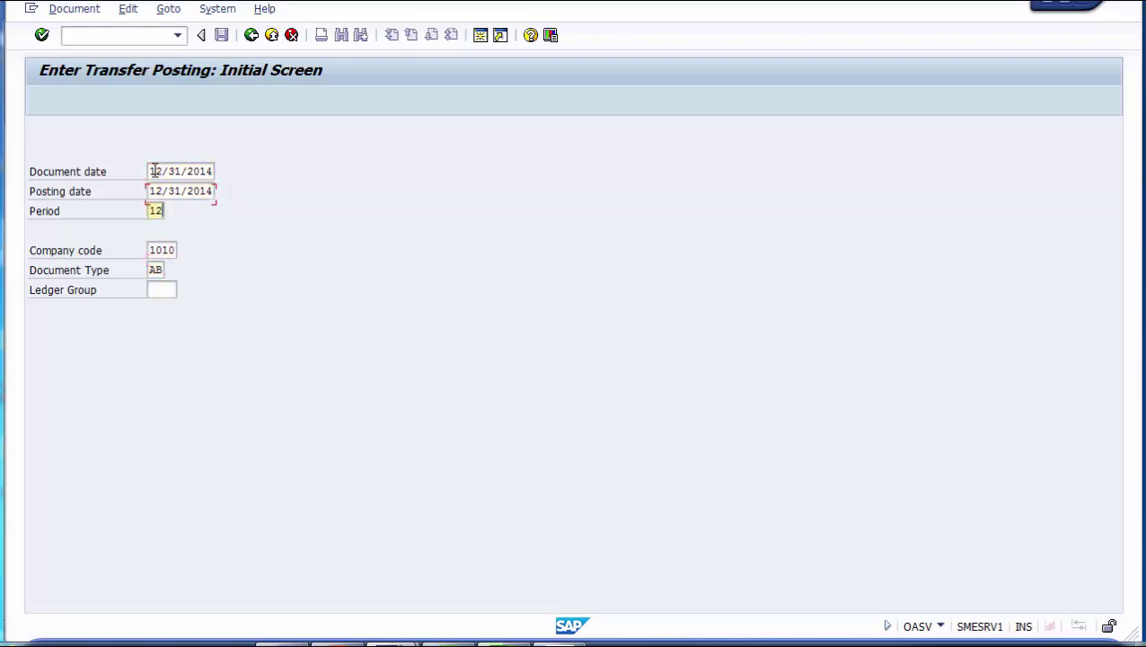
key("Up")
key("Up")
key("Down")
key("Down")
key("Down")
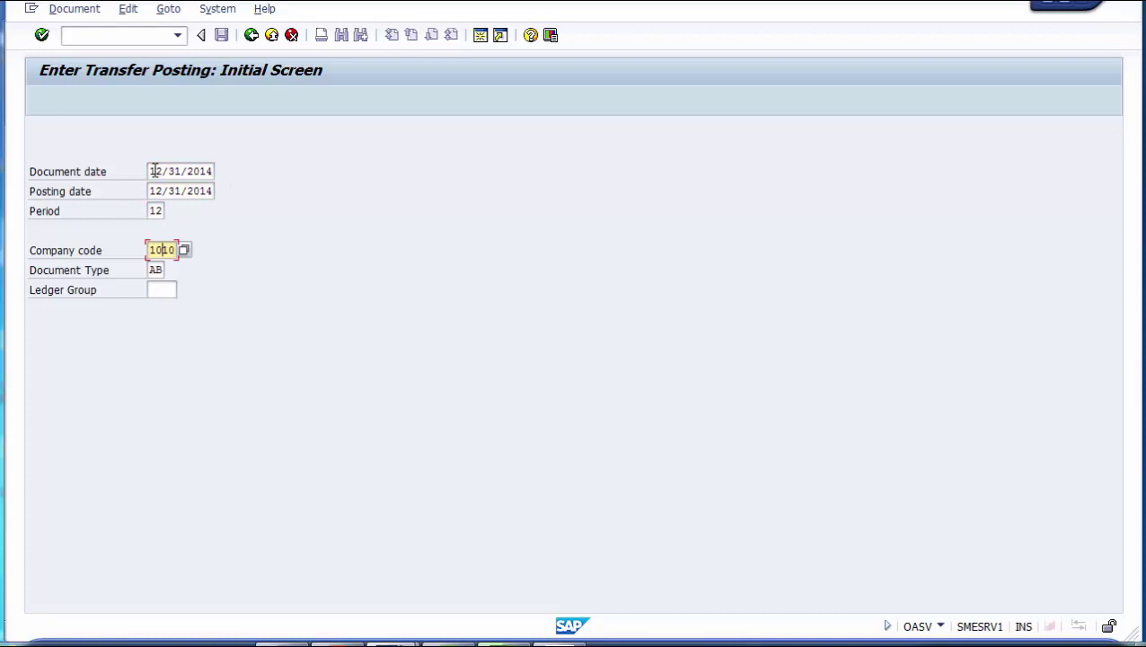
key("Down")
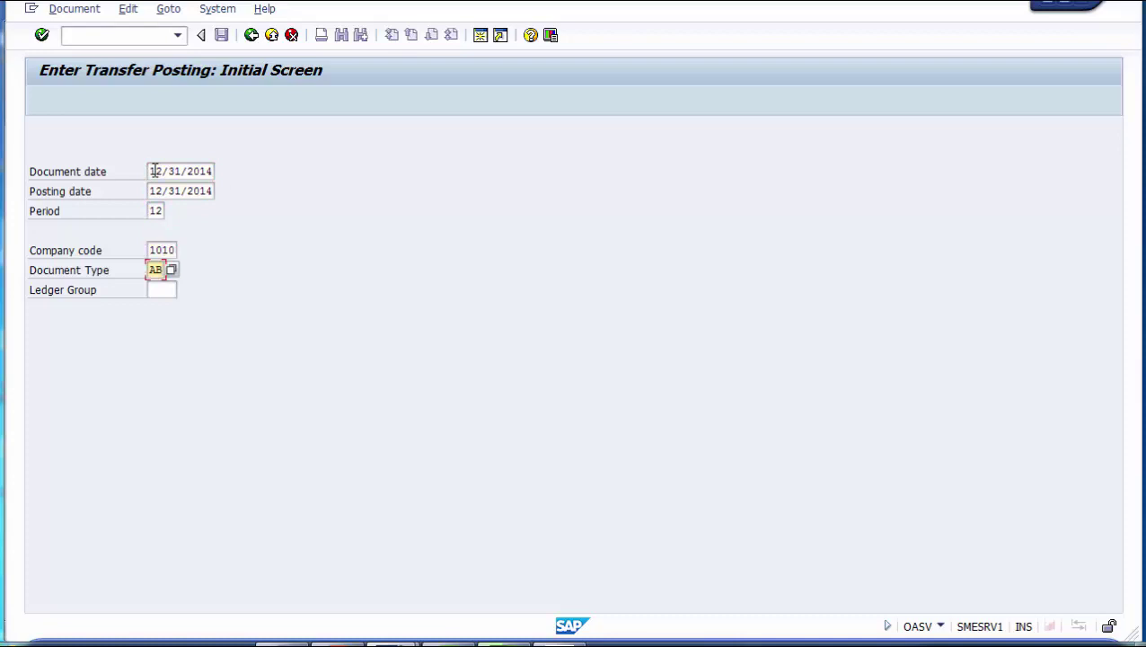
key("Return")
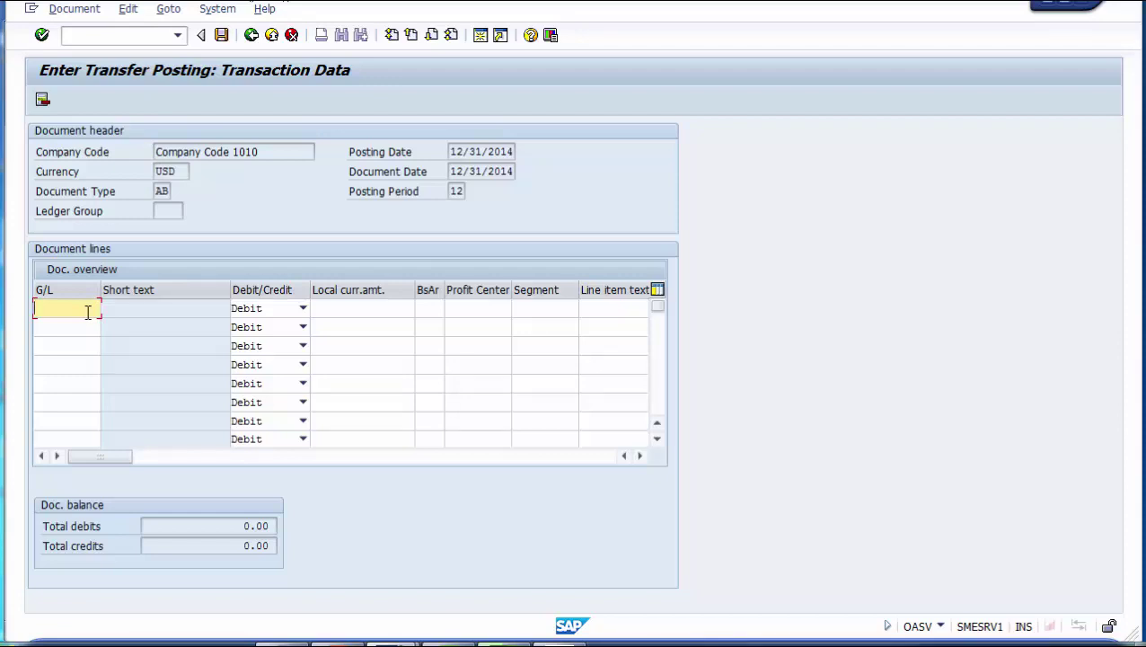
Step: Open the central G/L account maintenance transaction FS00 in a new session
left_click(108, 35)
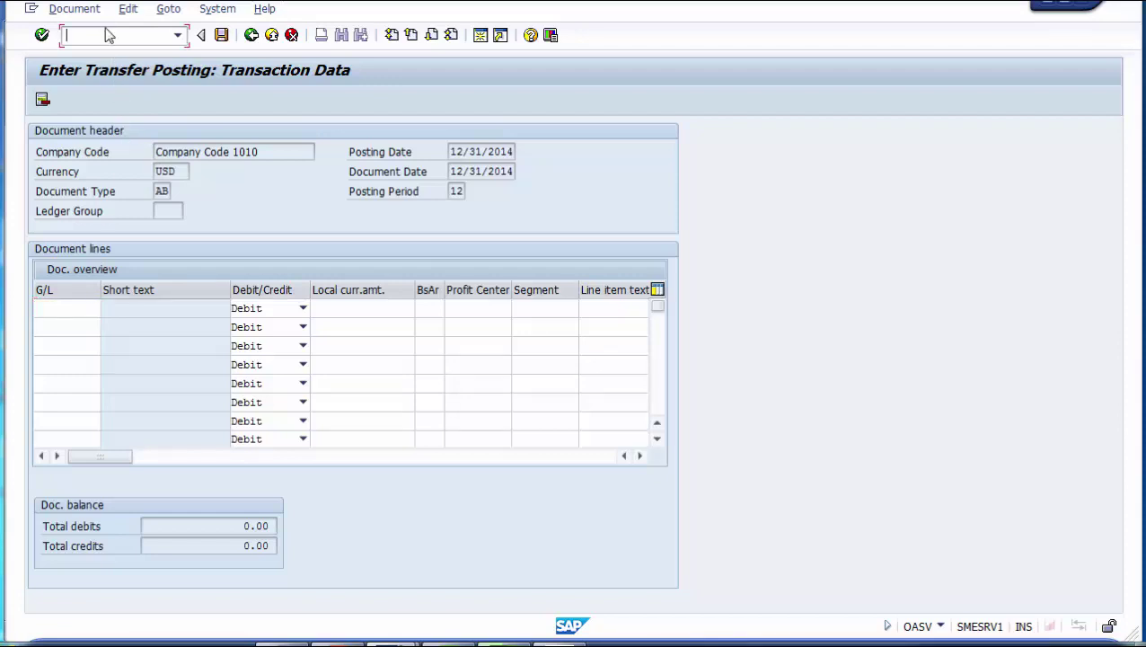
type("/o")
type("FB50")
key("Return")
key("alt+Tab")
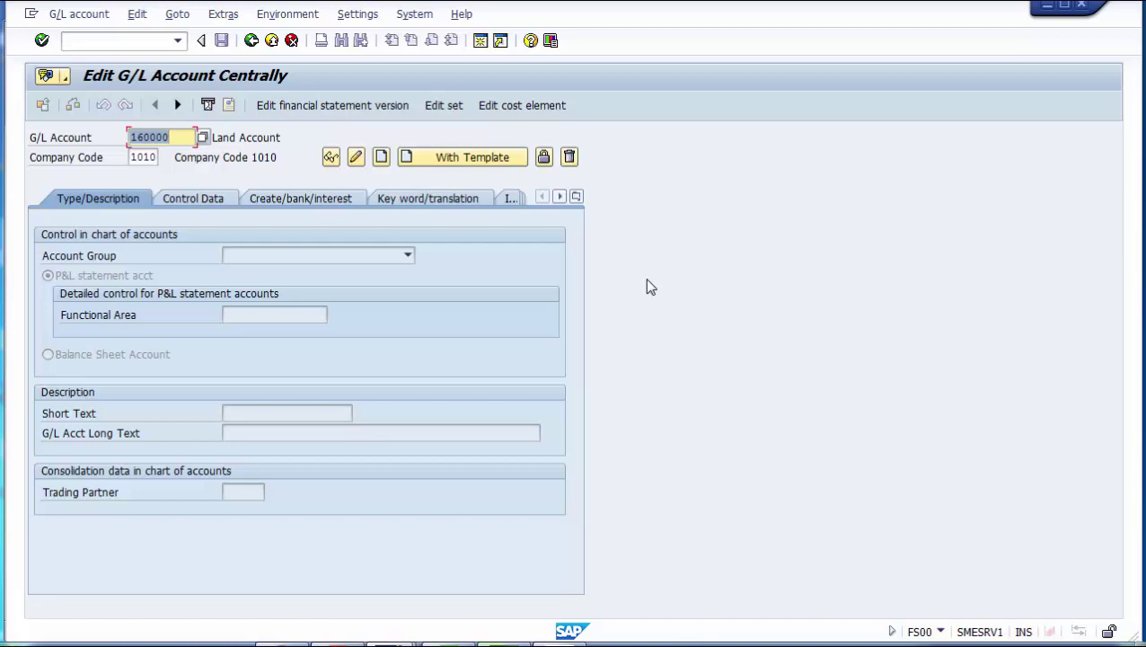
Step: Clear the G/L account and list all G/L accounts of company code 1010 with an unrestricted search
key("Delete")
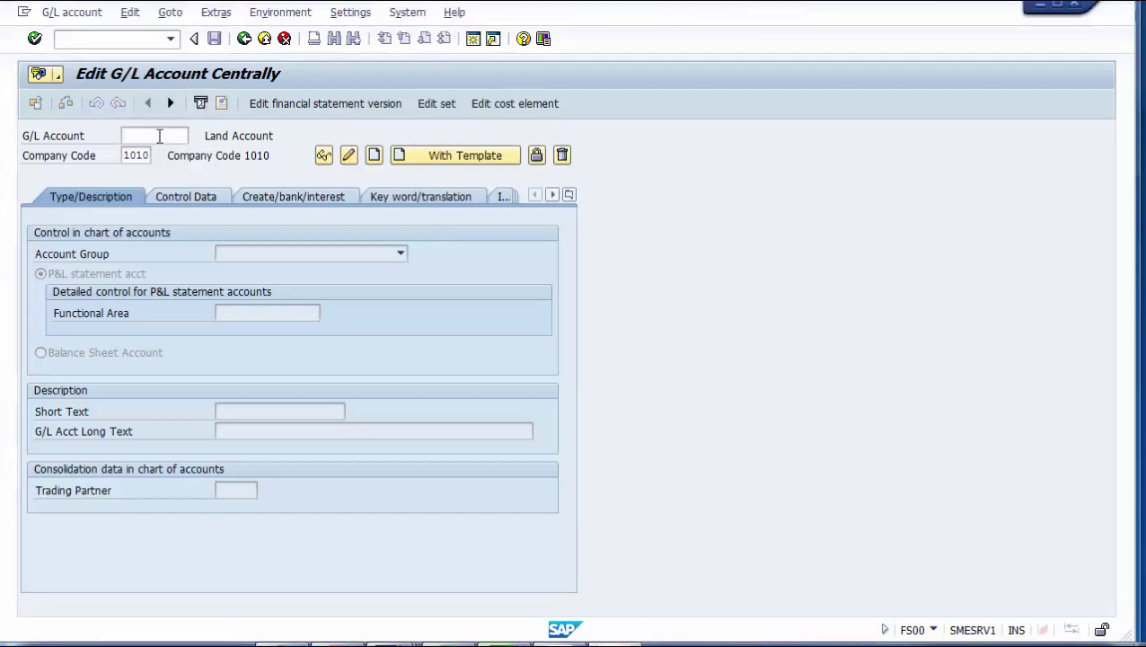
key("Return")
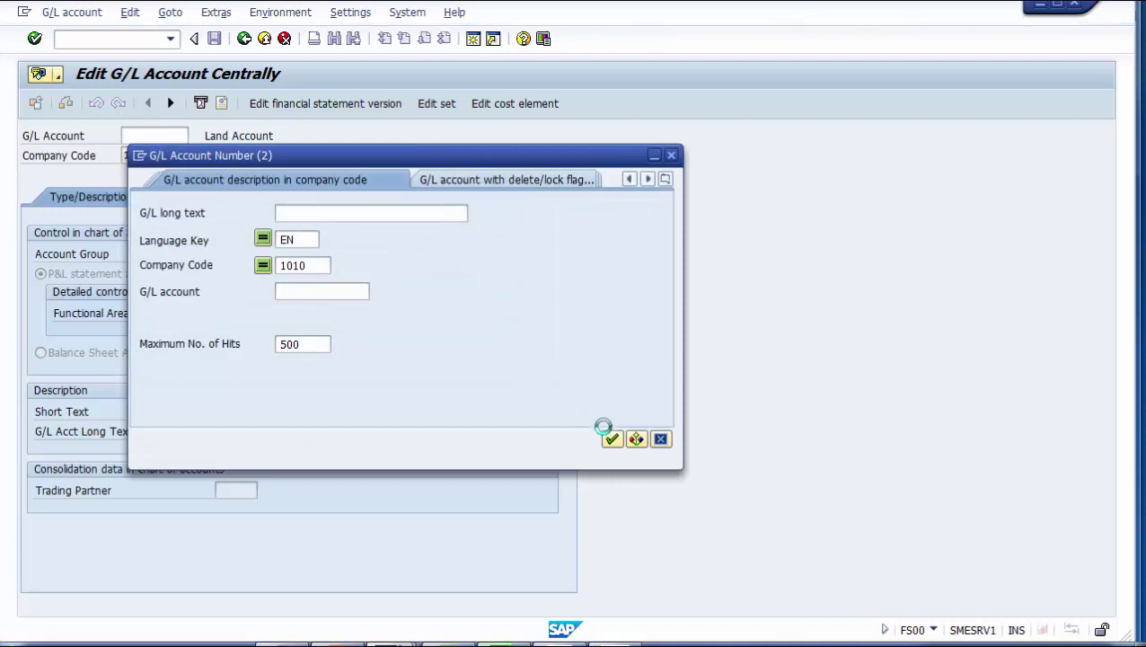
left_click(611, 440)
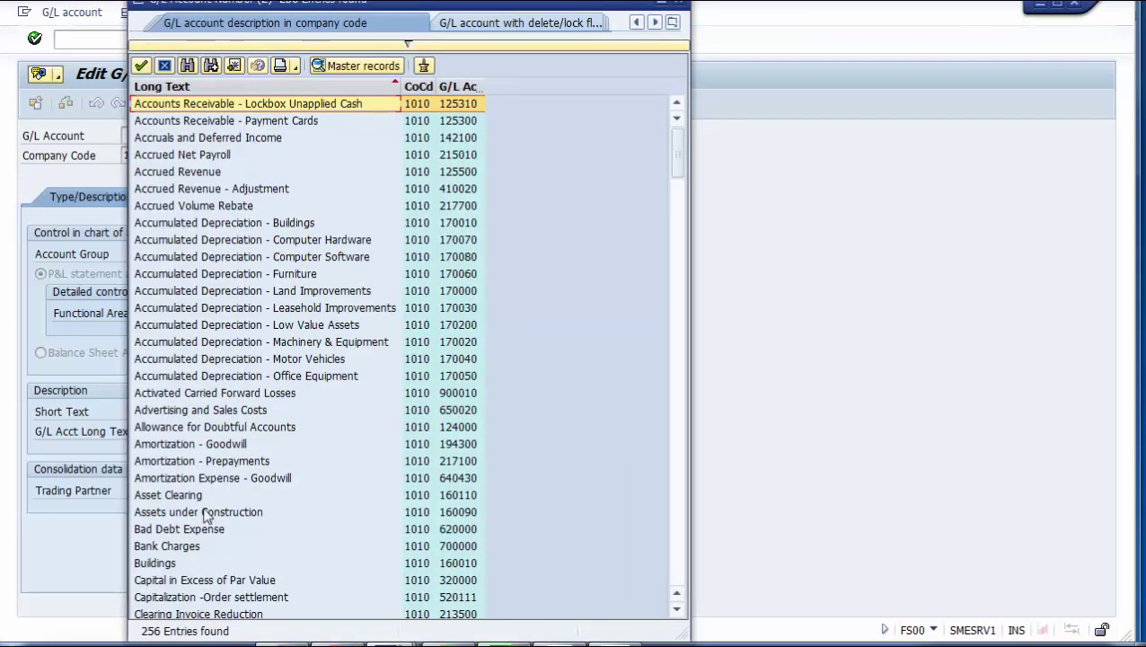
Step: Copy the Buildings account 160010 from the account list into the first document line of the transfer posting
left_click(166, 566)
left_click(459, 564)
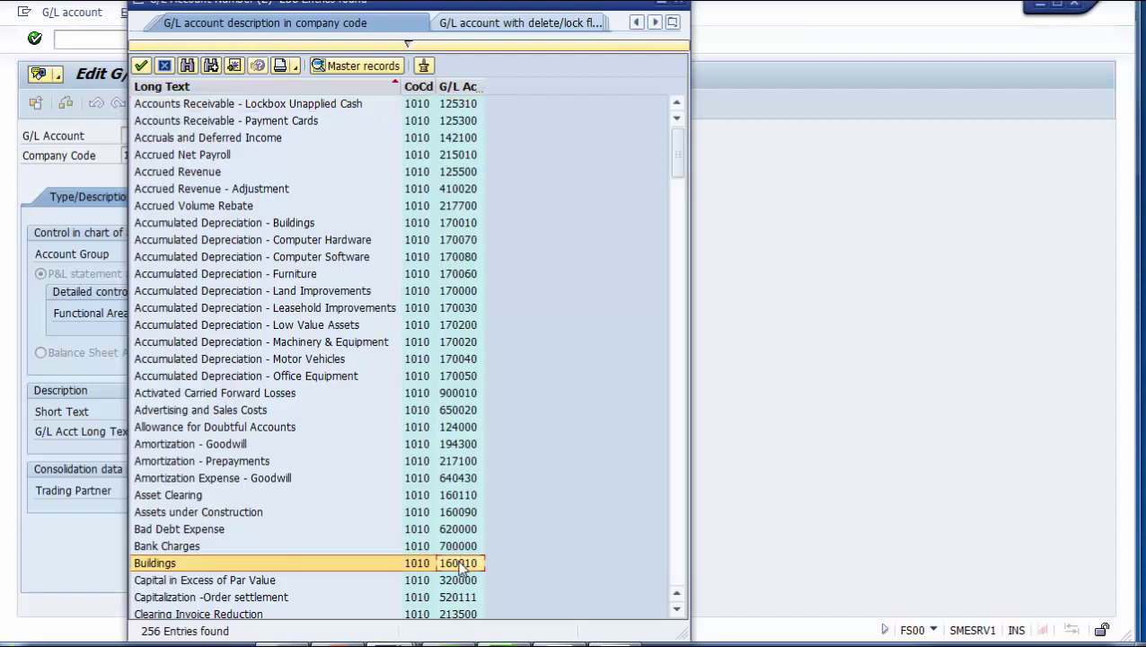
double_click(459, 563)
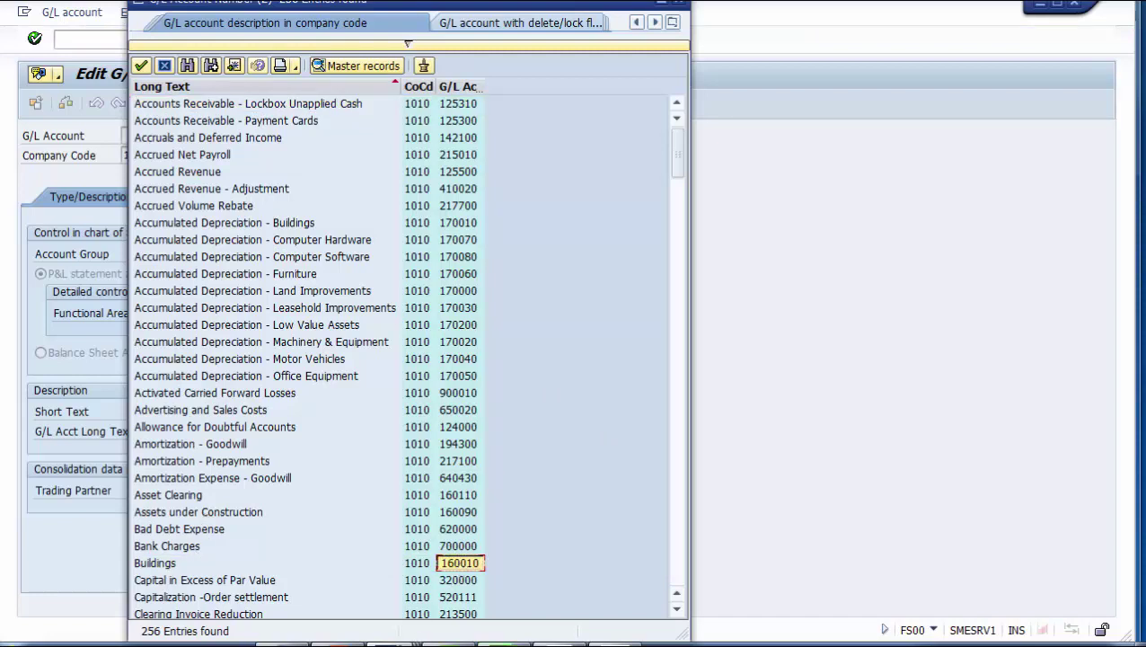
left_click(300, 562)
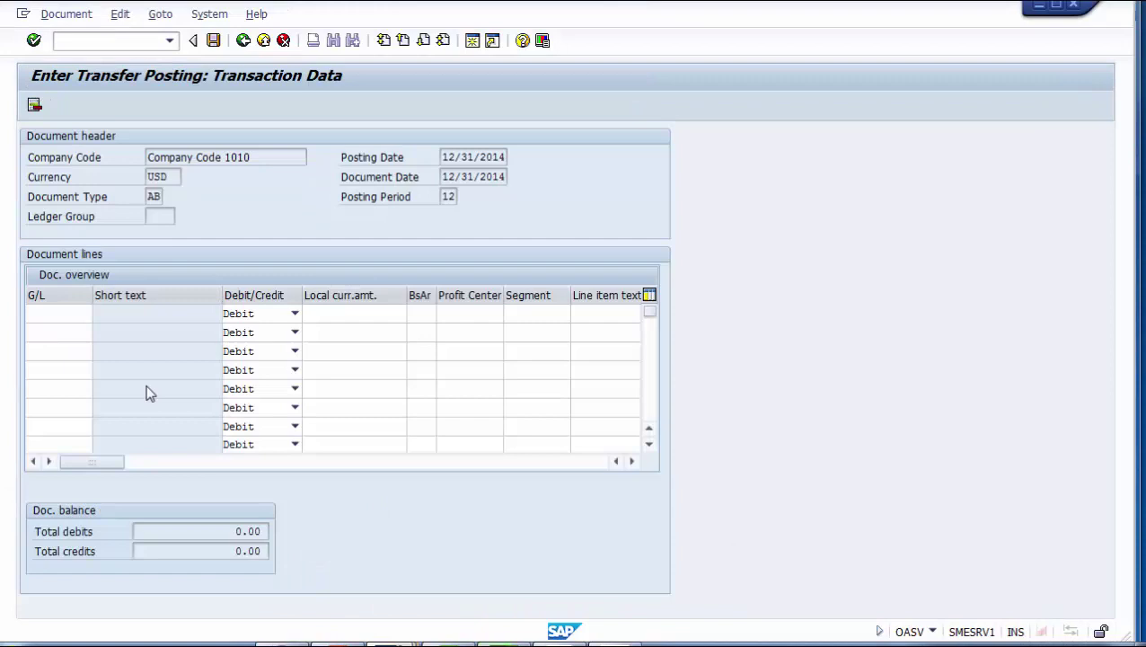
type("160010")
left_click(78, 333)
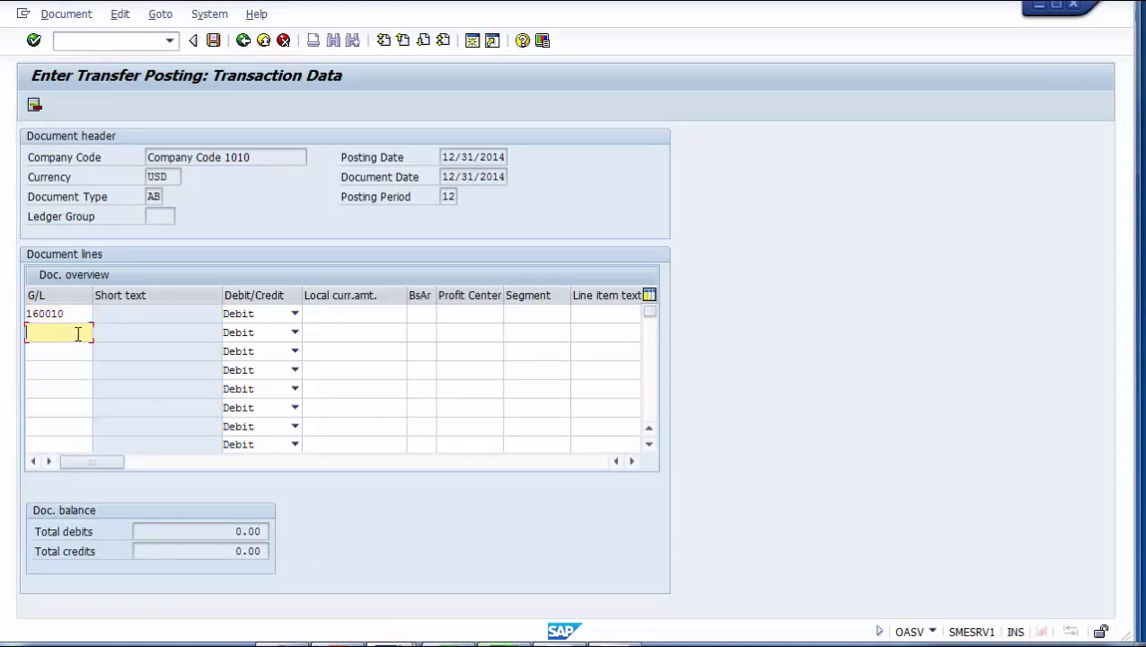
key("alt+Tab")
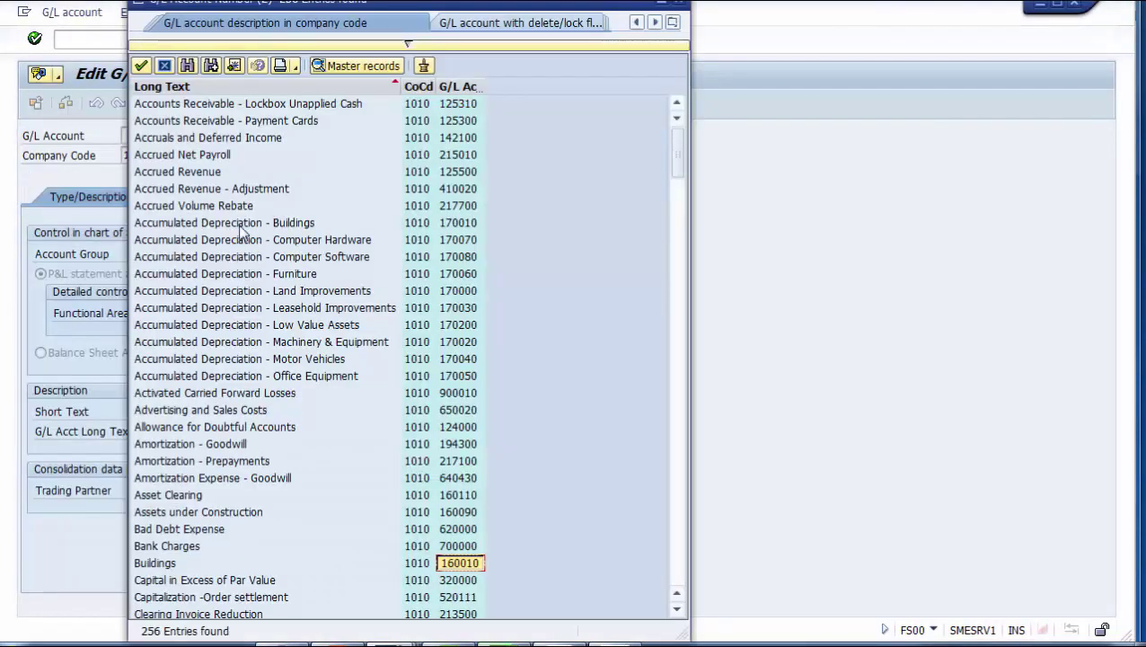
left_click(240, 225)
left_click(241, 225)
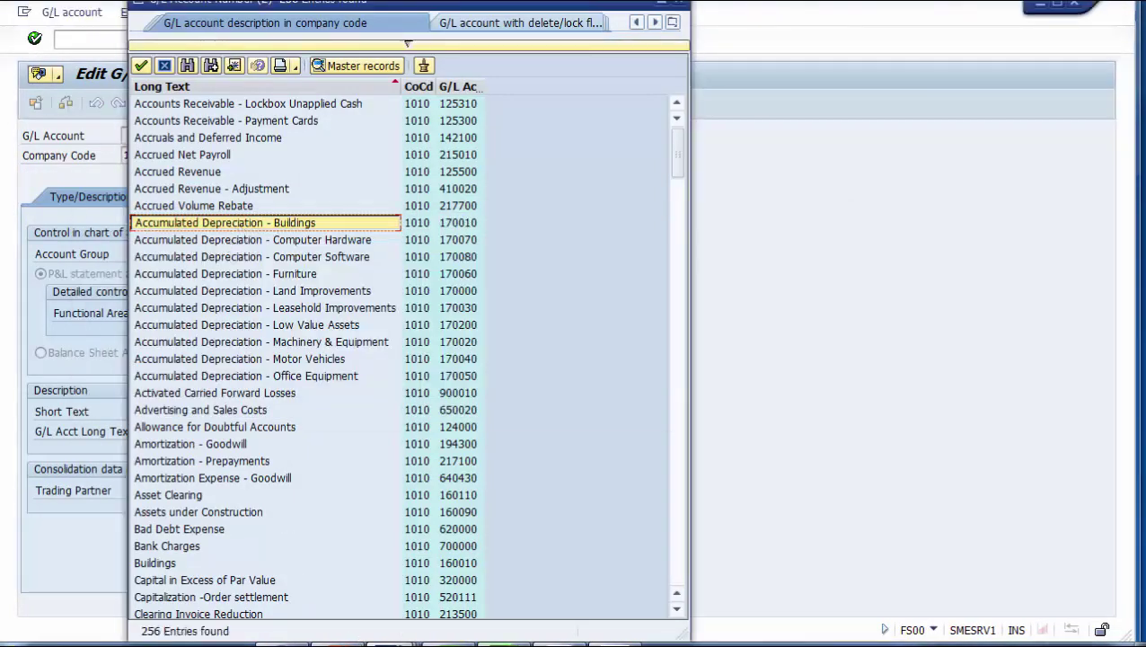
mouse_move(321, 628)
left_click(276, 579)
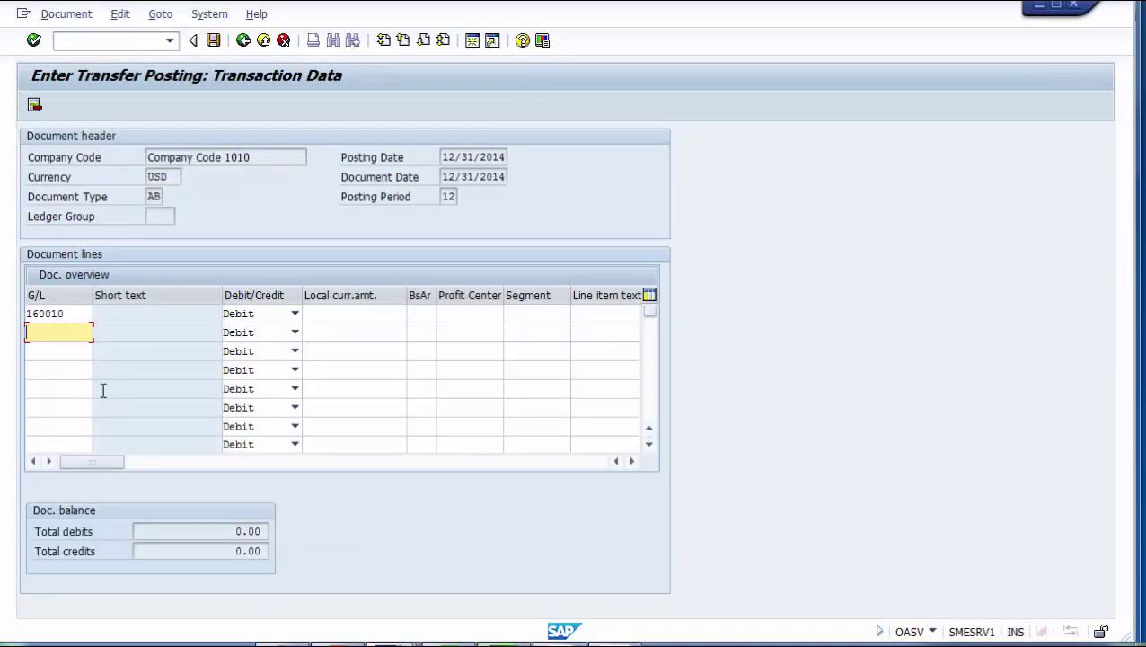
type("Accumulate")
key("BackSpace")
key("BackSpace")
key("BackSpace")
key("BackSpace")
key("BackSpace")
key("BackSpace")
key("BackSpace")
key("BackSpace")
key("BackSpace")
key("BackSpace")
Step: Copy the Accumulated Depreciation - Buildings account 170010 from the account list into the second document line of the transfer posting
key("alt+Tab")
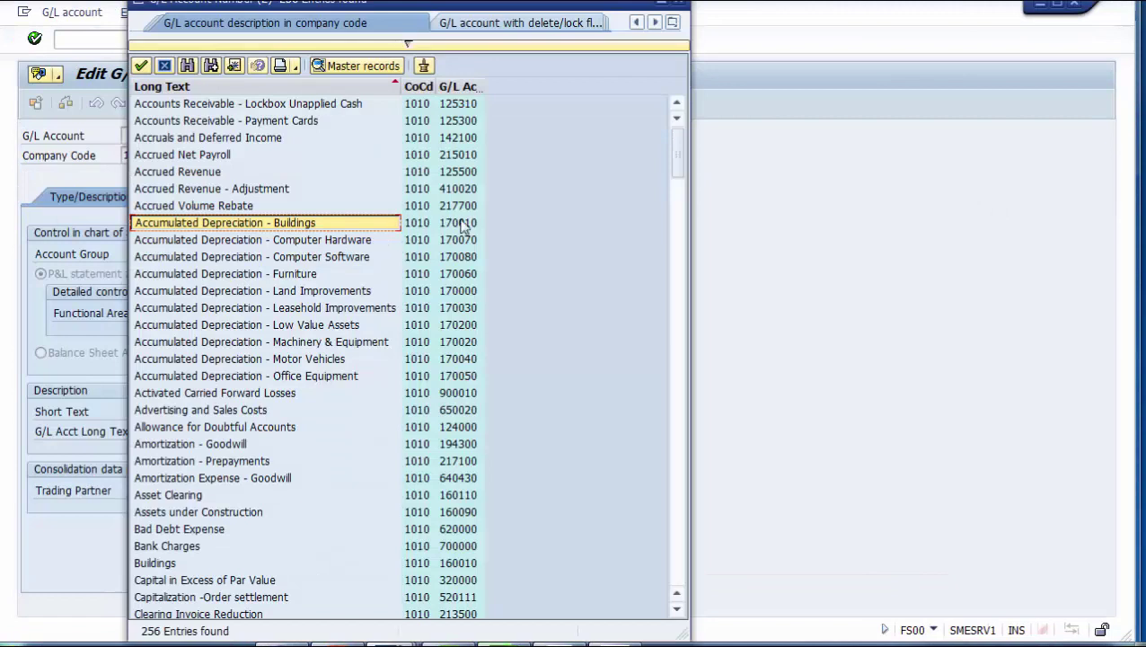
left_click(478, 225)
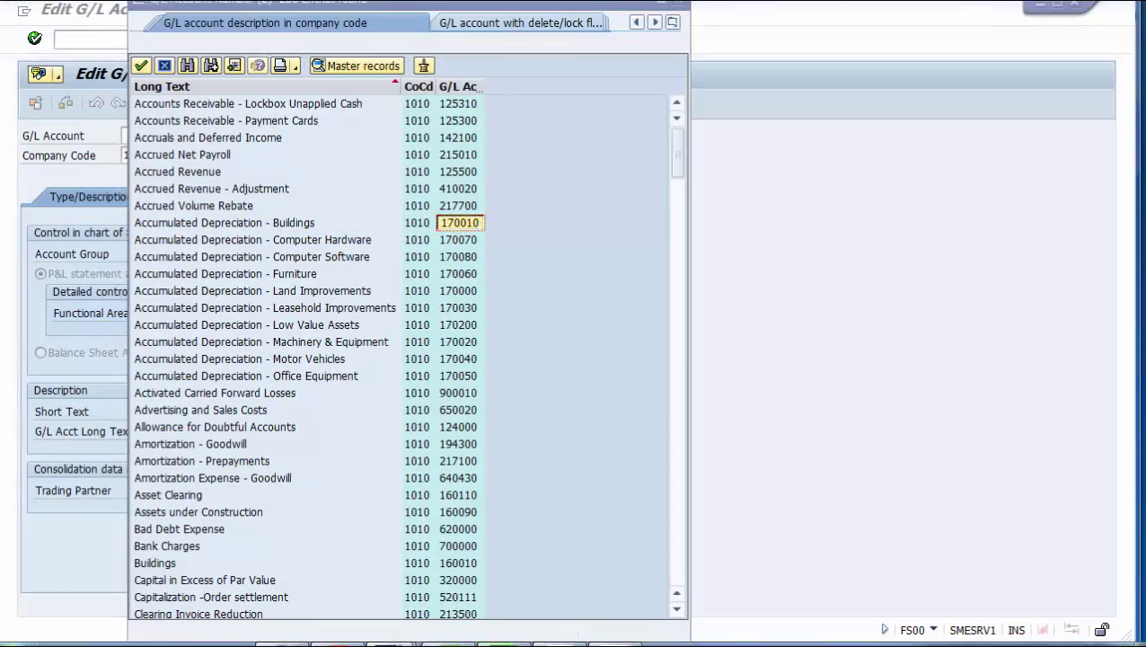
left_click(301, 557)
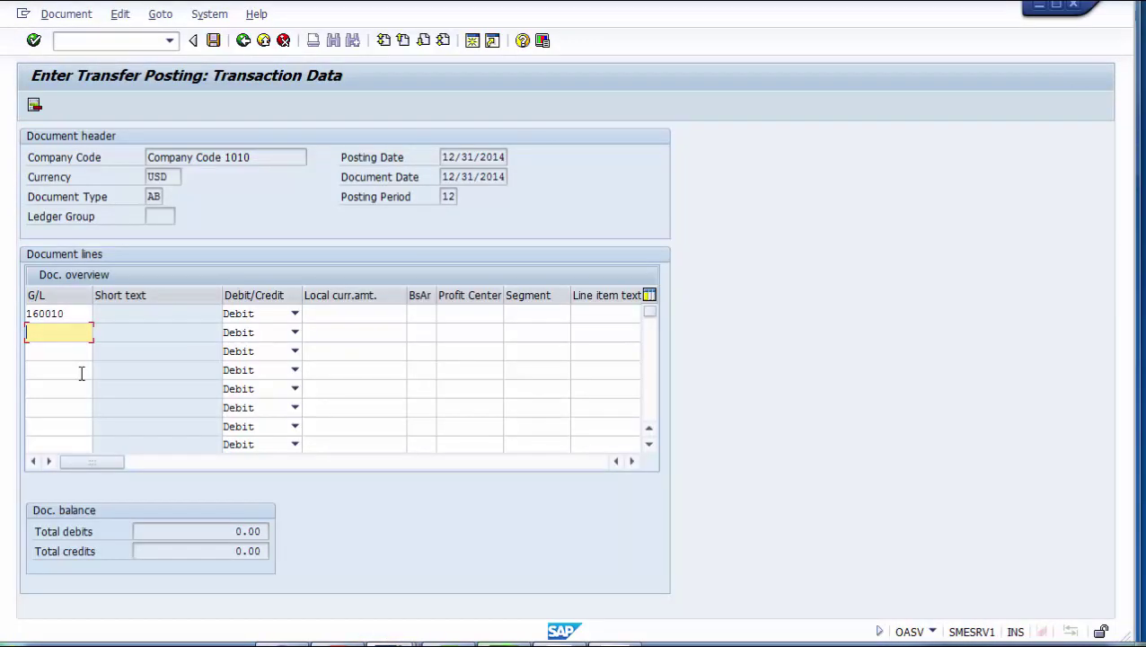
type("170010")
Step: Look through the G/L account list of company code 1010 for a suitable offsetting account, and close the list
key("alt+Tab")
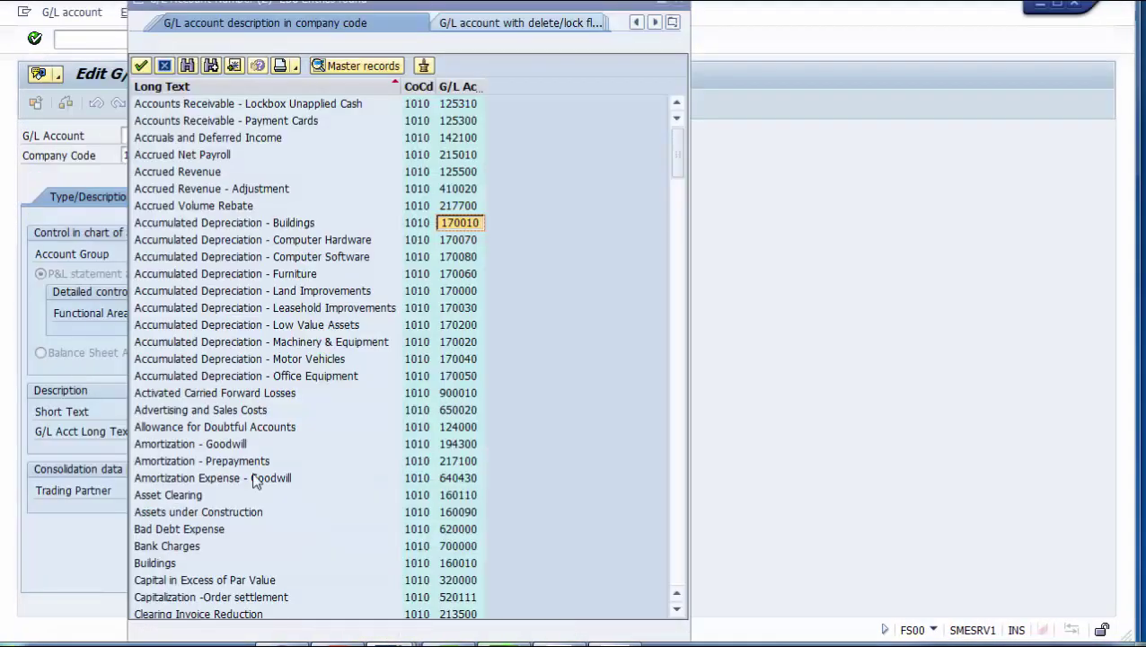
scroll(263, 532, "down", 10)
scroll(263, 532, "down", 20)
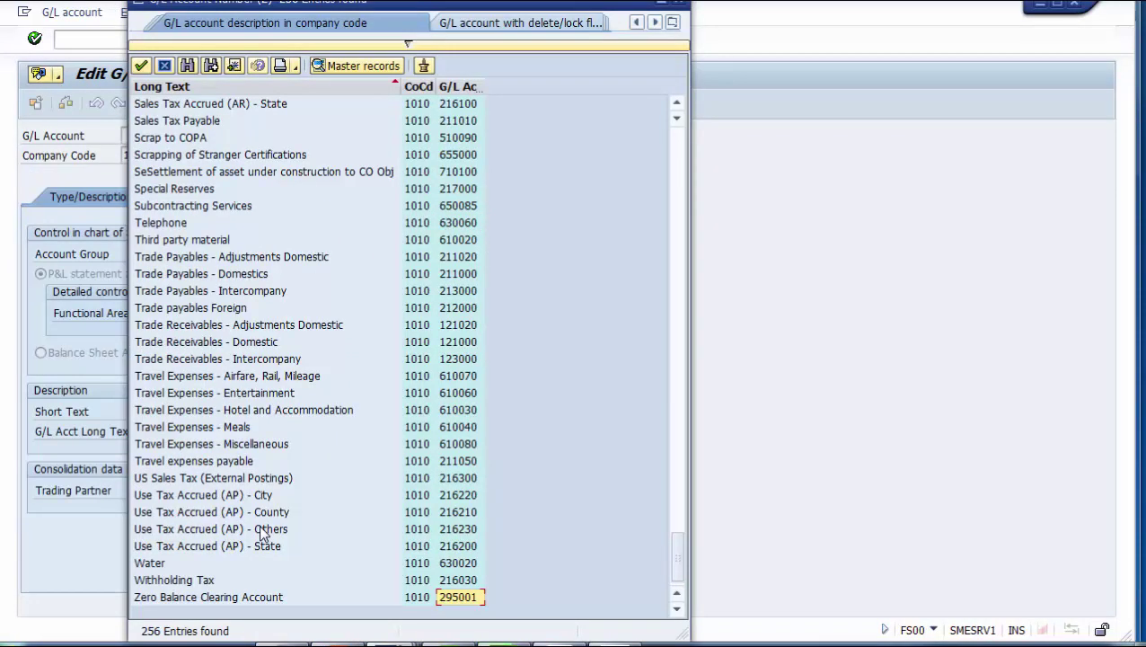
key("Up")
left_click(176, 551)
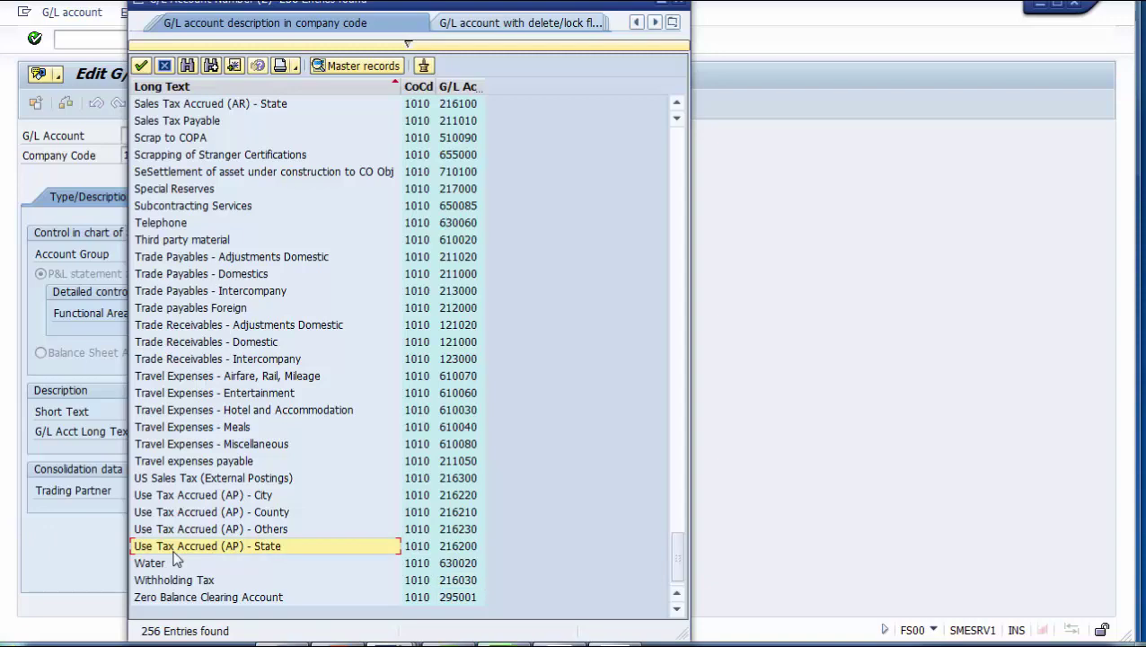
key("Up")
key("Up")
key("Up")
key("Up")
key("Up")
key("Up")
key("Up")
key("Up")
key("Up")
key("Up")
key("Up")
key("Up")
key("Up")
key("Up")
key("Up")
key("Up")
key("Up")
key("Up")
key("Up")
key("Up")
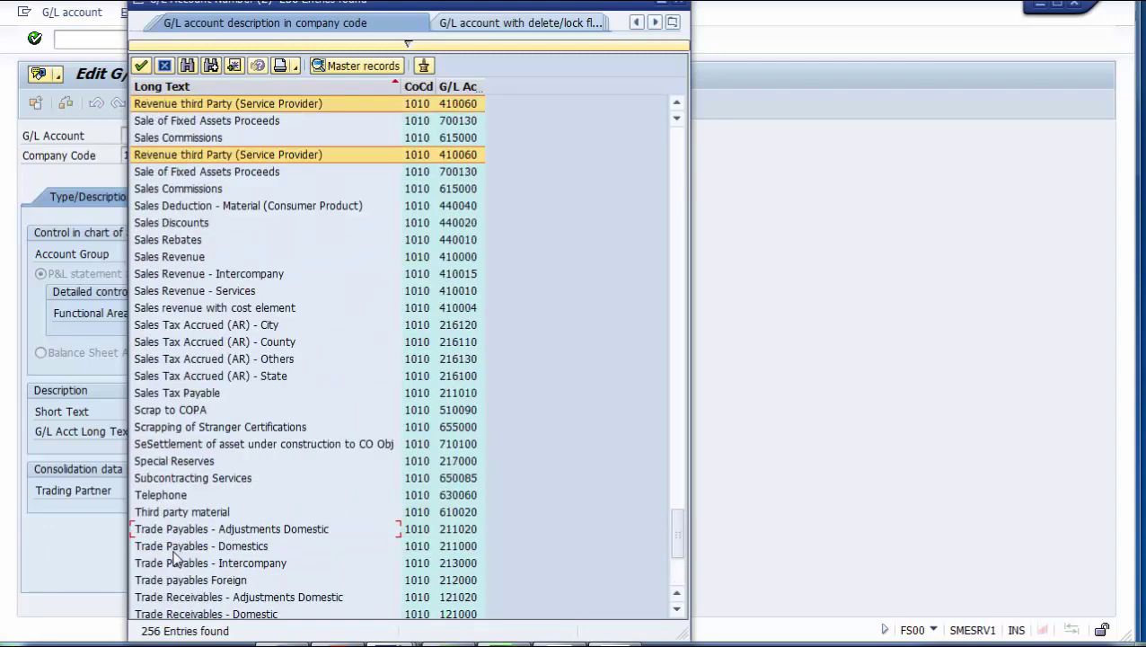
key("Up")
key("Up")
key("Up")
key("Up")
key("Up")
key("Up")
key("Up")
key("Up")
key("Up")
key("Up")
key("Up")
key("Up")
key("Up")
key("Up")
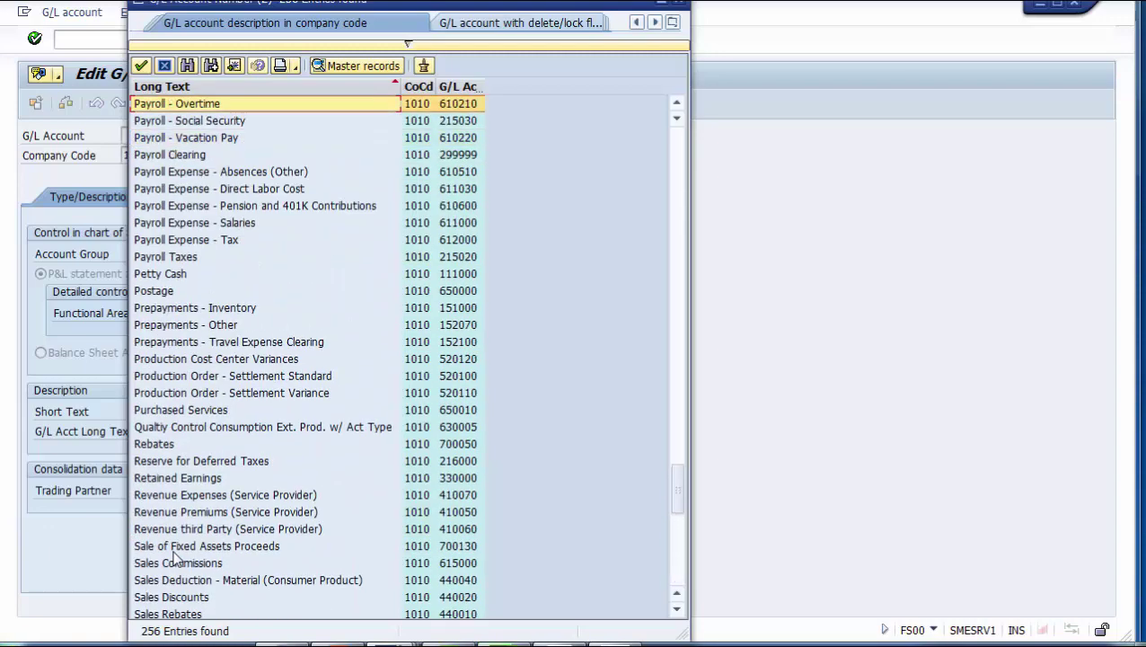
key("Up")
key("Up")
key("Up")
key("Up")
key("Up")
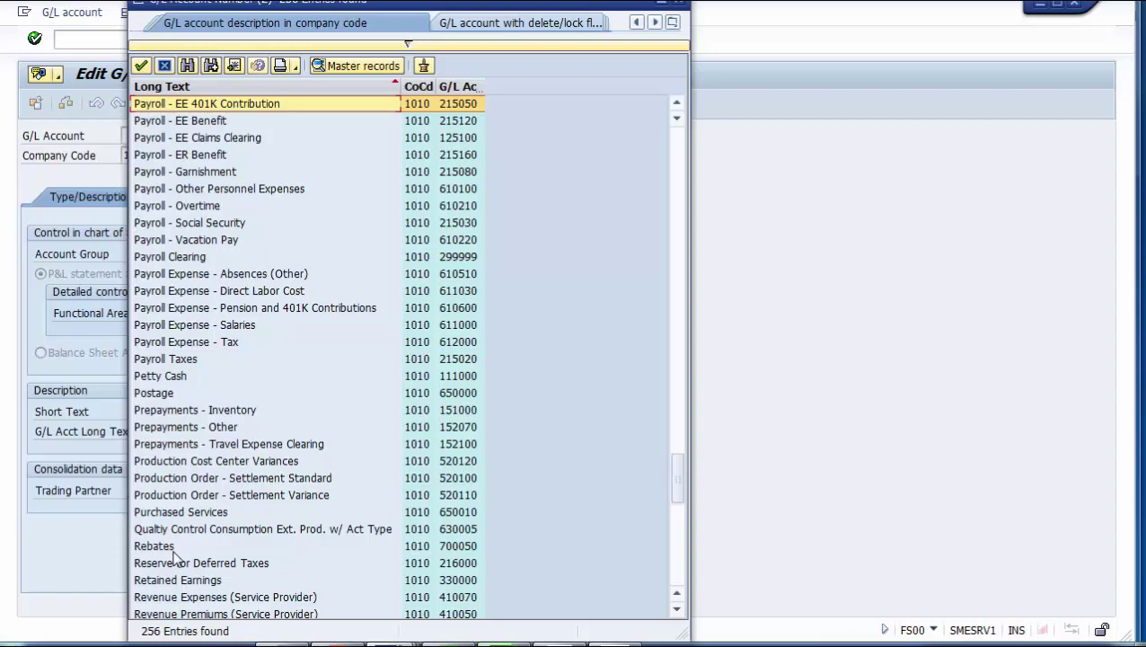
key("Up")
key("Up")
key("Up")
key("Up")
key("Up")
key("Up")
key("Up")
key("Up")
key("Up")
key("Up")
key("Up")
key("Up")
key("Up")
key("Up")
key("Up")
key("Up")
key("Up")
key("Up")
key("Up")
key("Up")
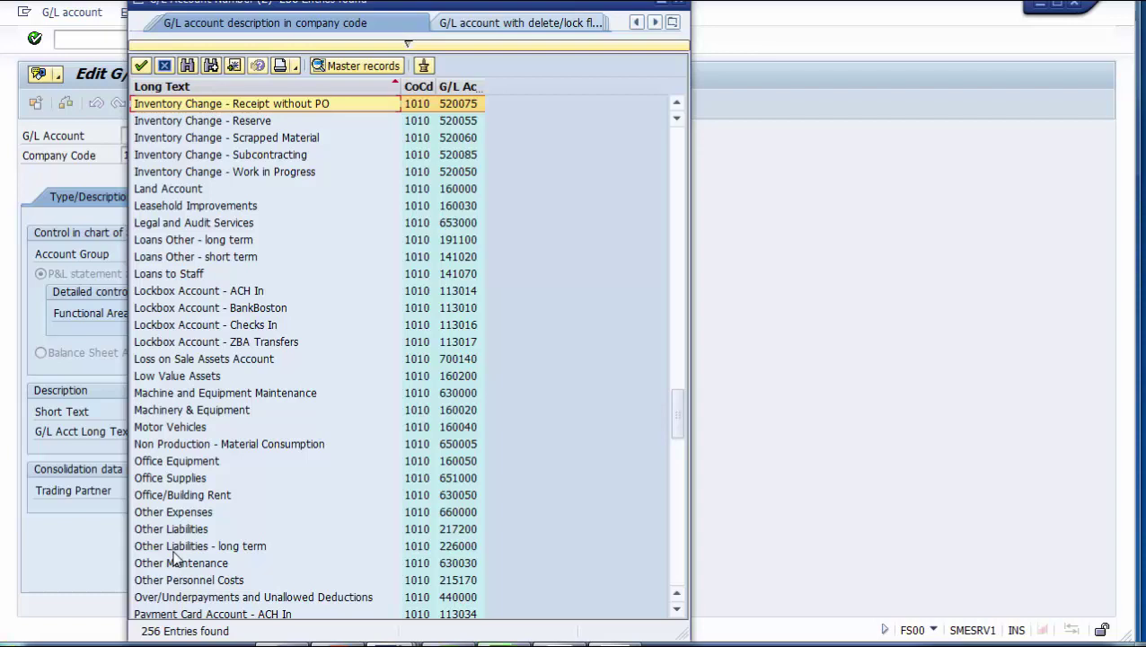
key("Up")
key("Up")
key("Up")
key("Up")
key("Up")
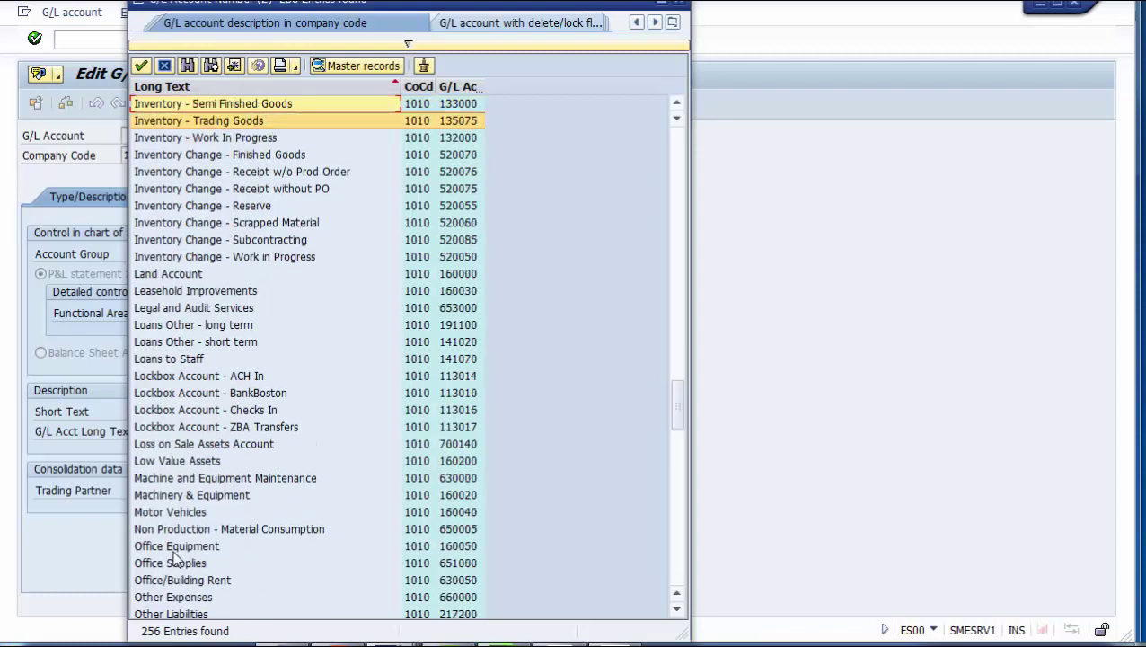
key("Up")
key("Up")
key("Up")
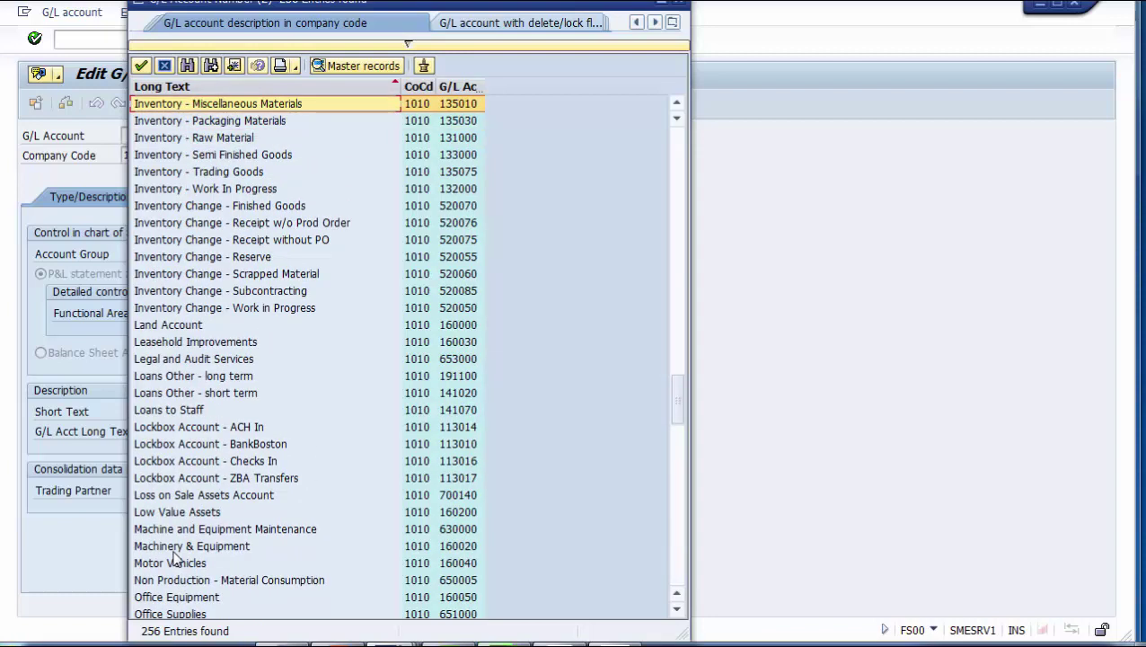
key("Up")
key("Up")
key("Up")
key("Up")
key("Up")
key("Up")
key("Up")
key("Up")
key("Up")
key("Up")
key("Up")
key("Up")
key("Up")
key("Up")
key("Up")
key("Up")
key("Up")
key("Up")
key("Up")
key("Up")
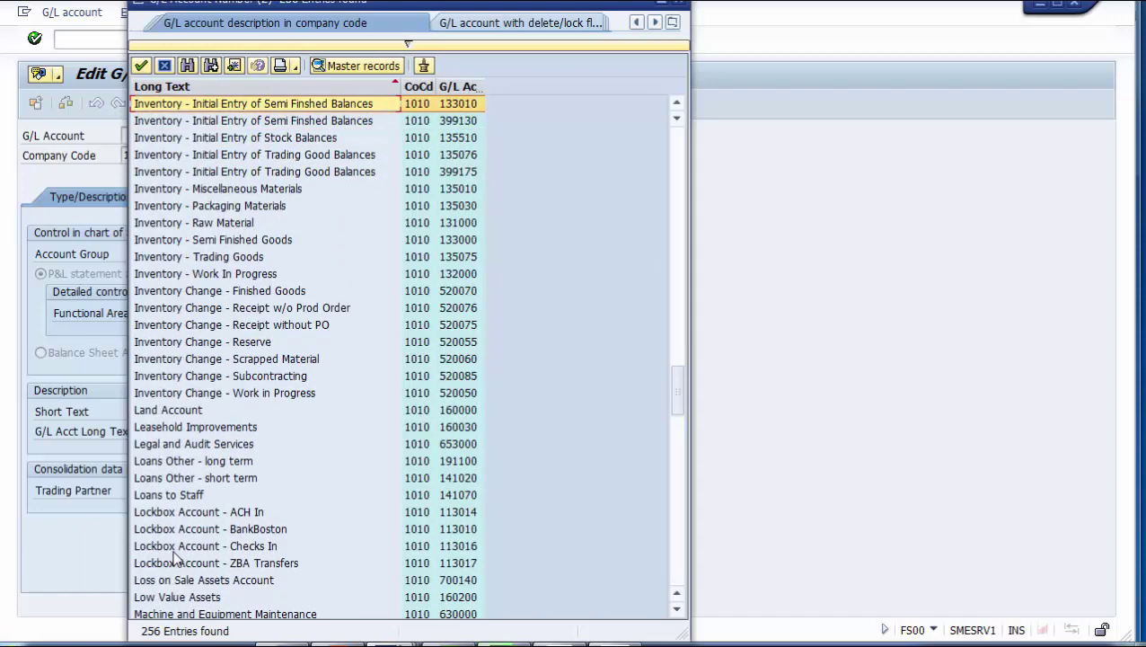
key("Up")
key("Up")
key("Up")
key("Up")
key("Up")
key("Up")
key("Up")
key("Up")
key("Up")
key("Up")
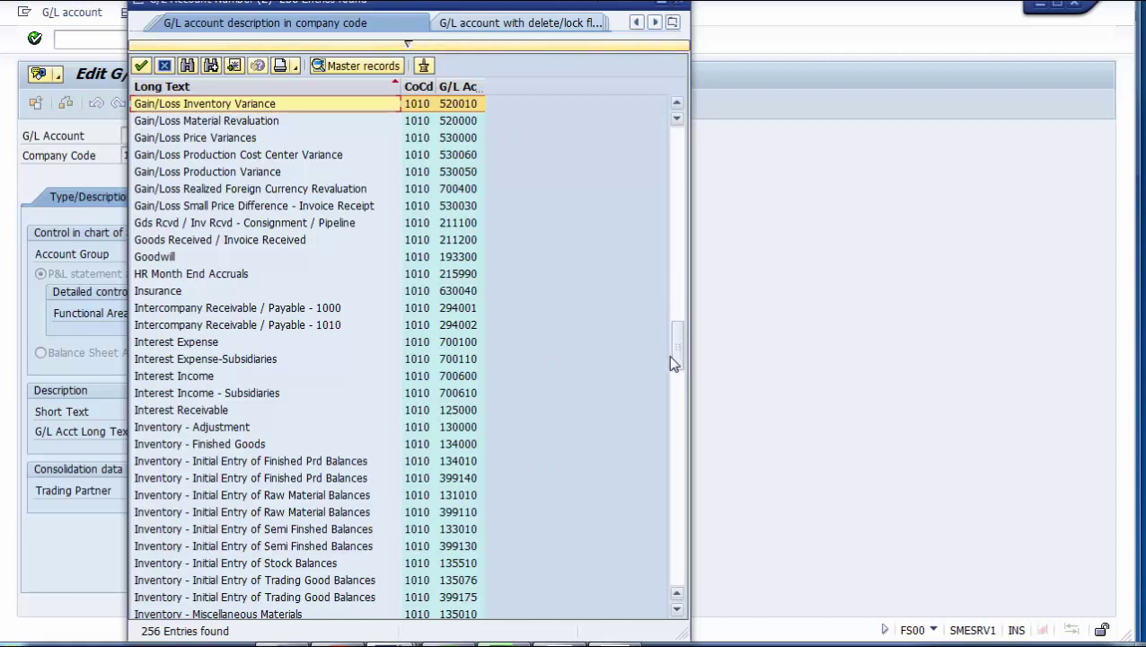
left_click(680, 527)
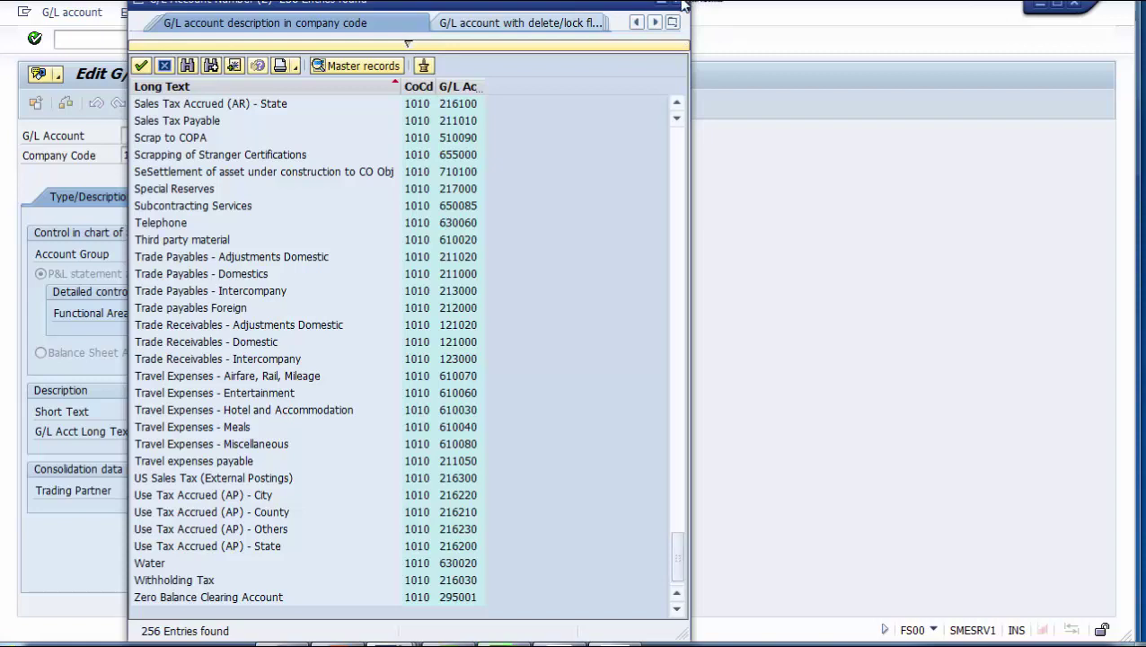
key("Escape")
Step: Try to create G/L account 999990 in company code 1010 as a balance sheet account with account group Balance Sheet
left_click(152, 135)
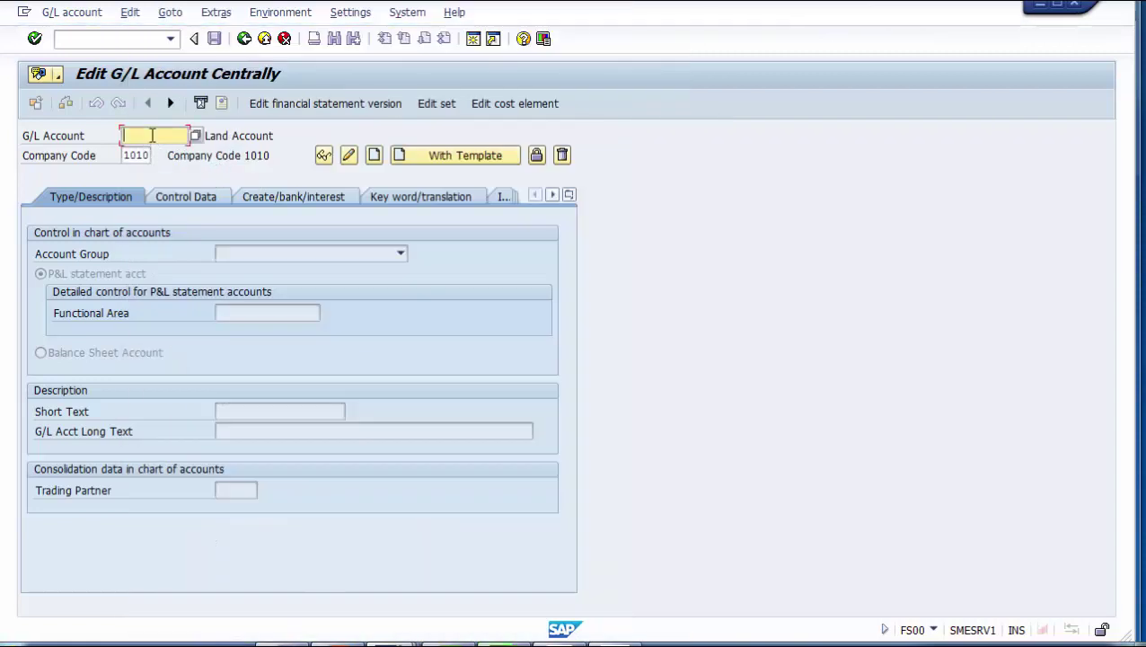
type("999990")
left_click(375, 162)
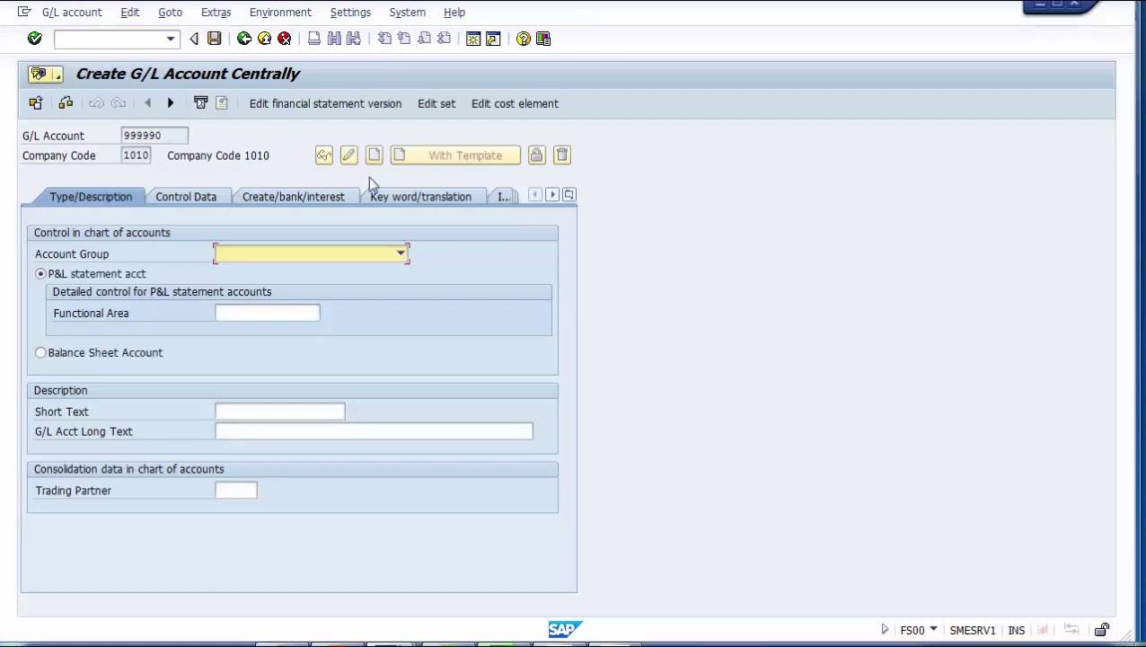
left_click(296, 254)
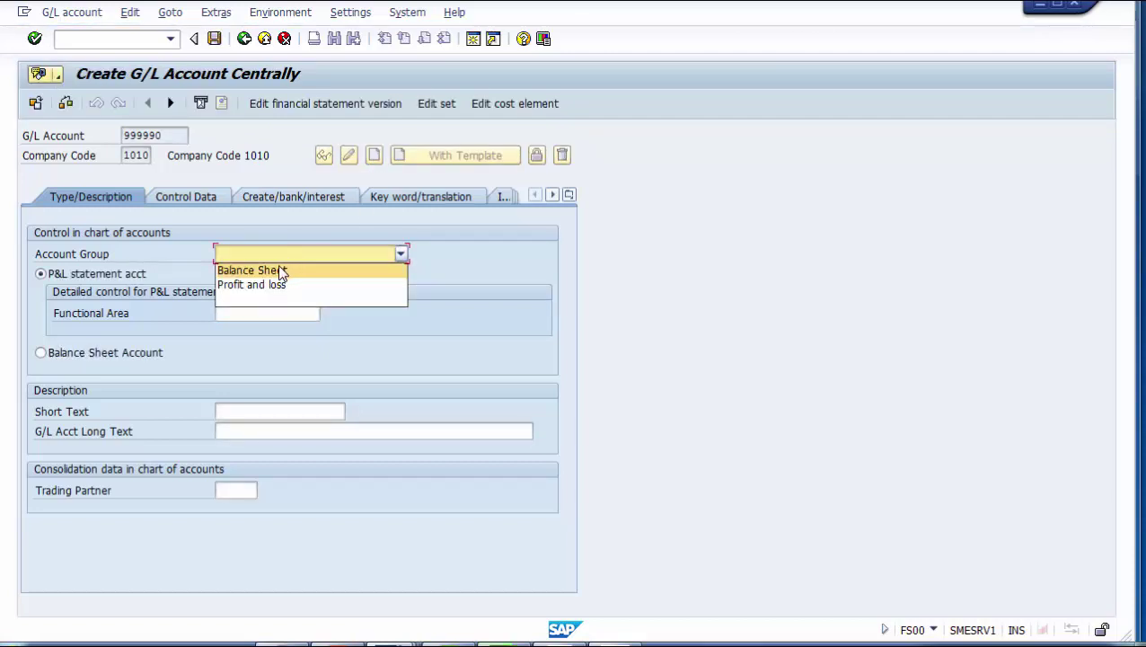
left_click(281, 270)
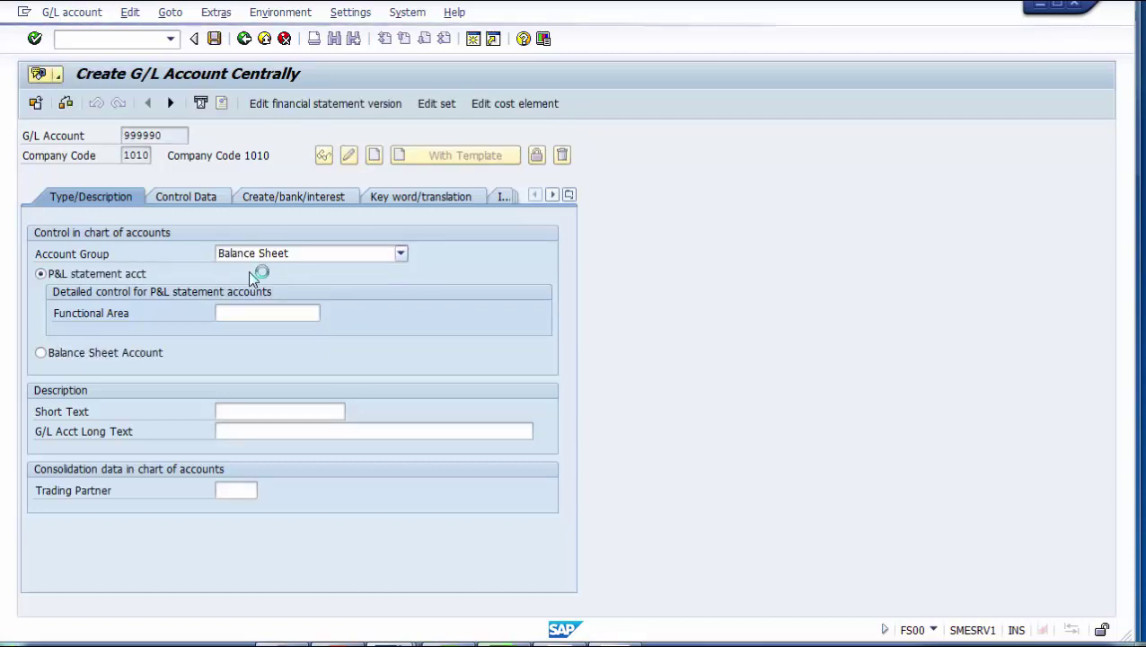
left_click(42, 353)
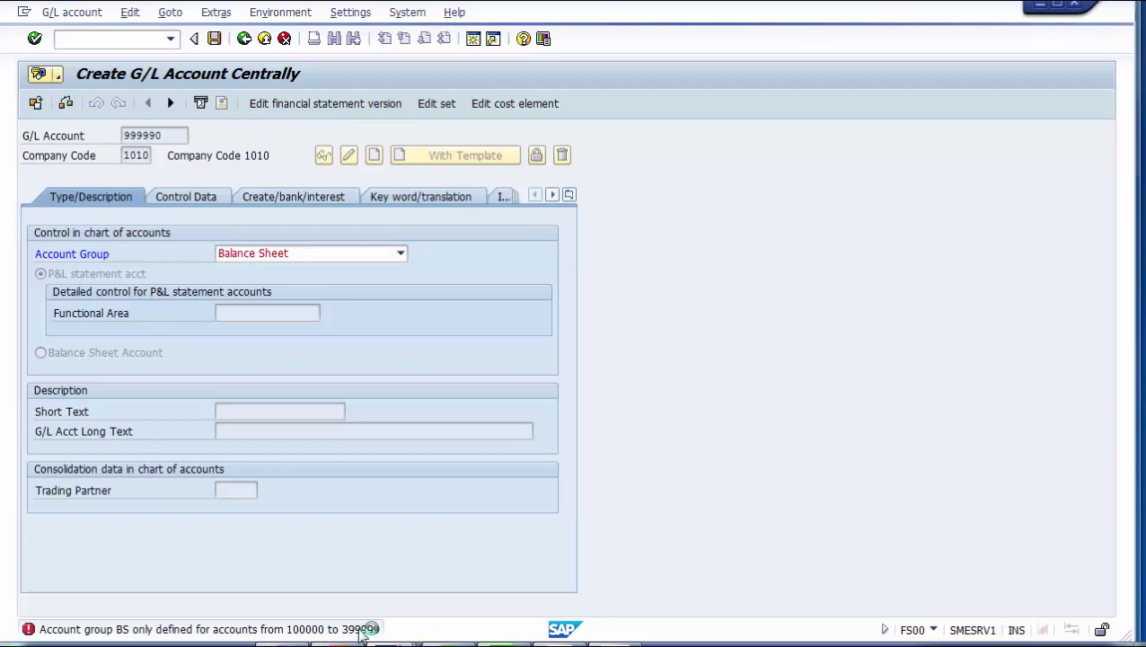
double_click(360, 630)
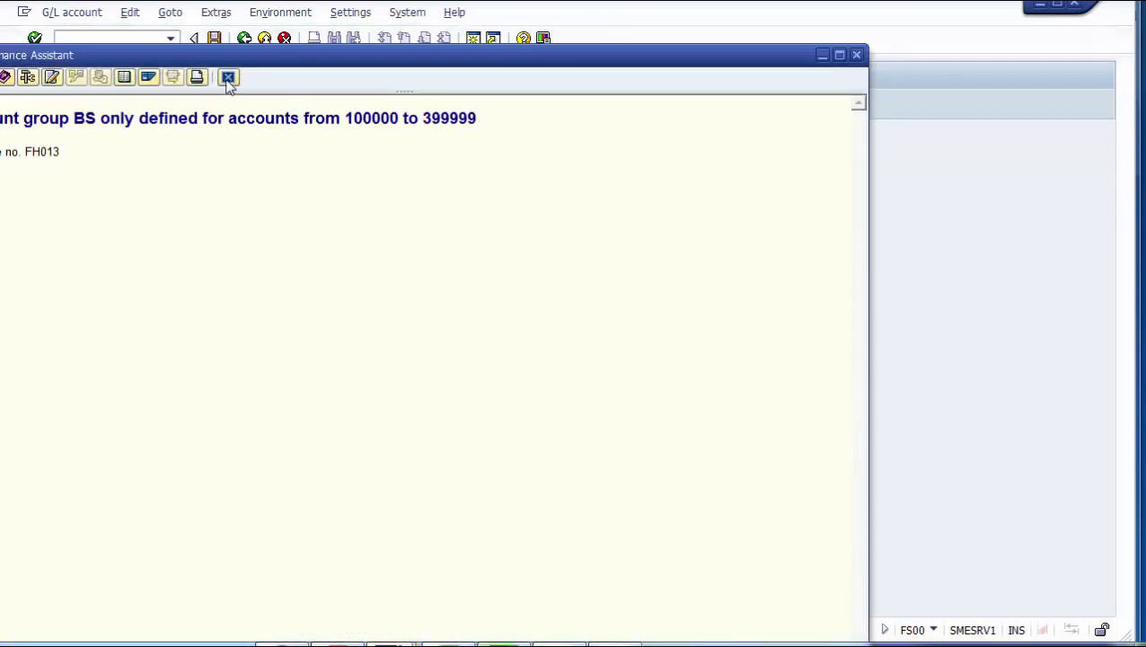
left_click(228, 79)
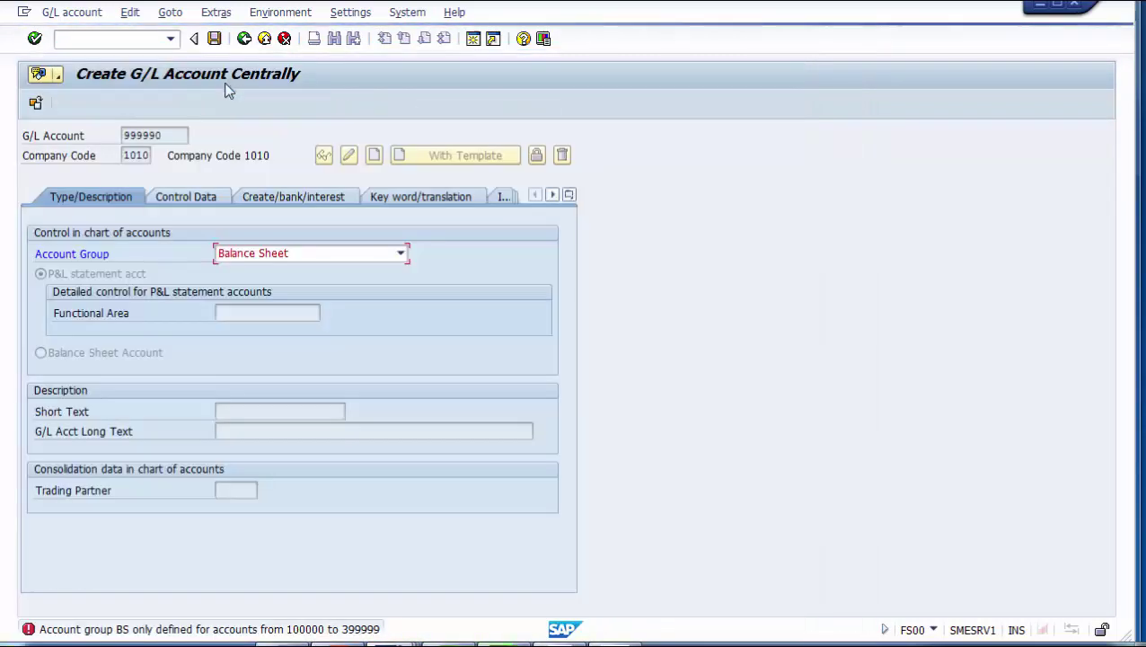
Step: Restart FS00 and try to create G/L account 3999990 in company code 1010, with account group Balance Sheet or Profit and loss
left_click(160, 45)
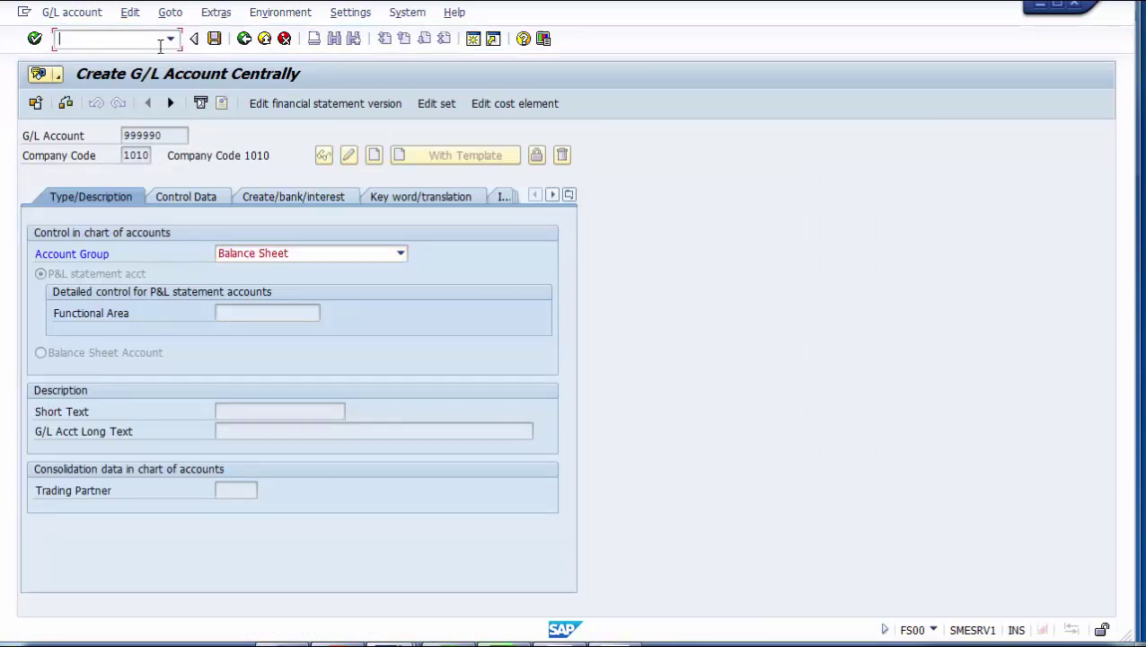
type("/nFS00")
key("Return")
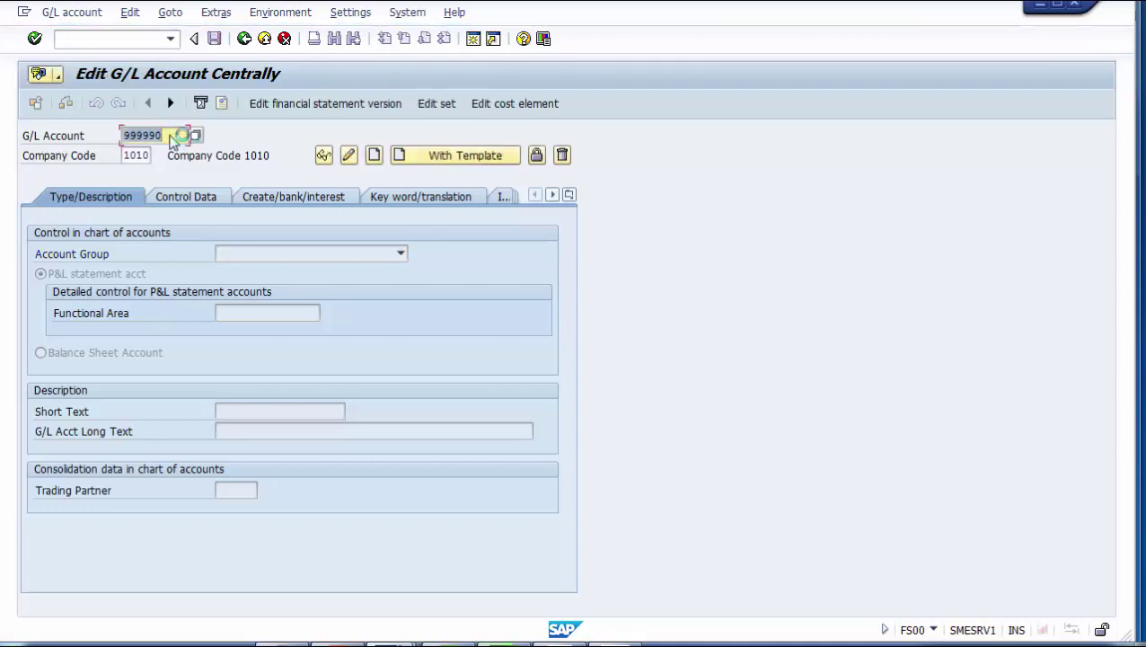
key("Delete")
type("39")
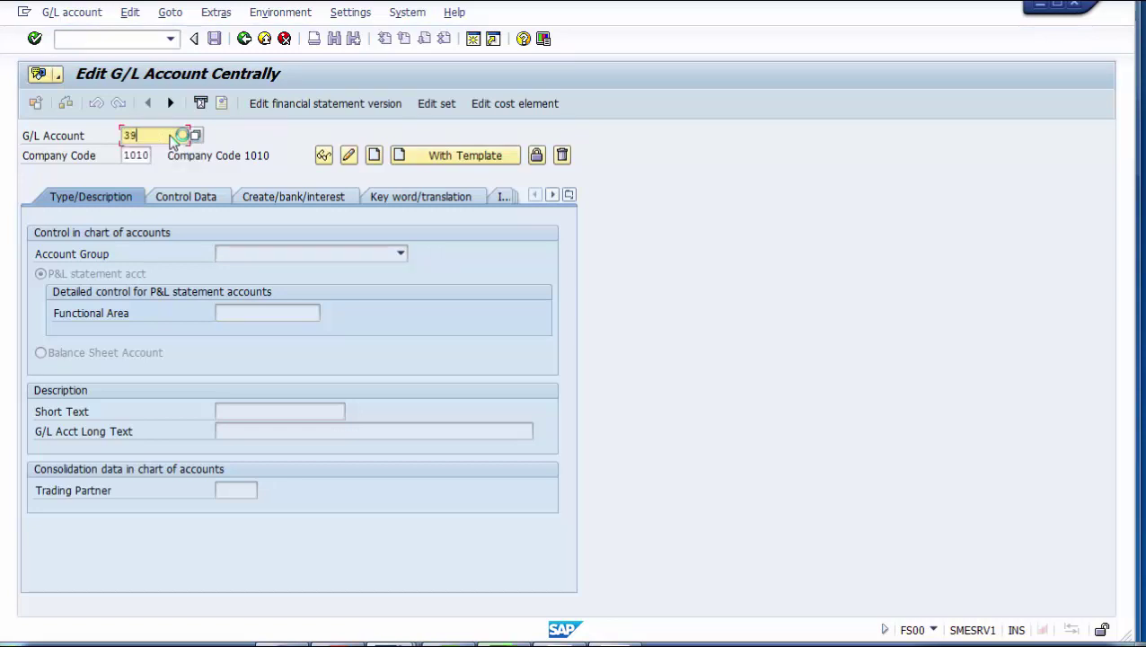
type("999990")
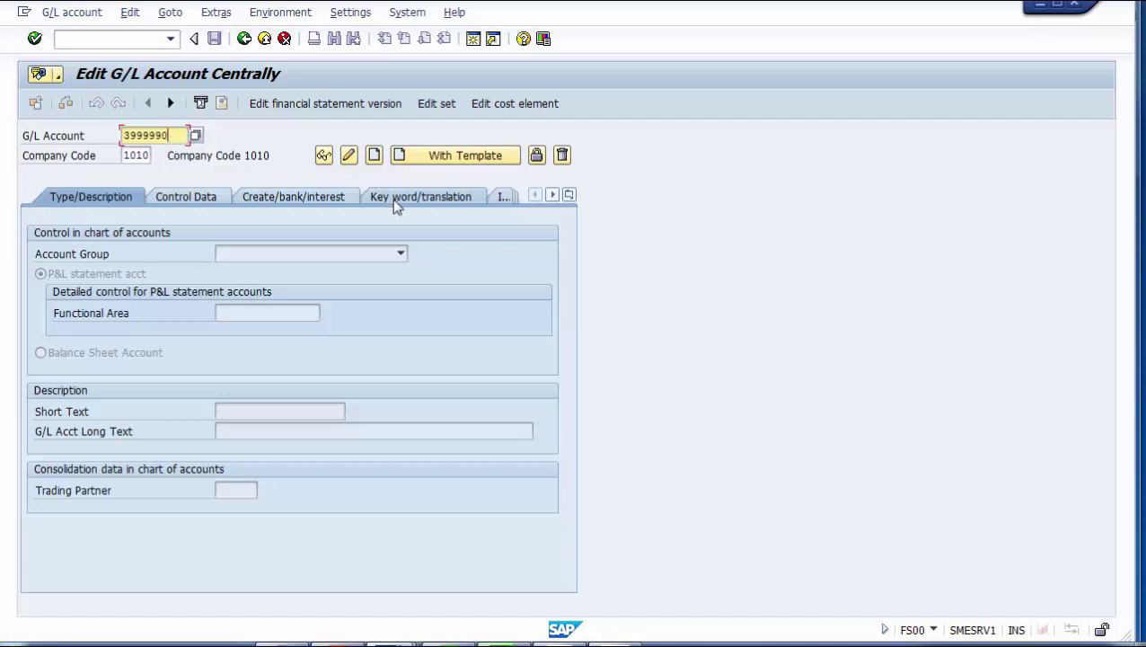
left_click(374, 155)
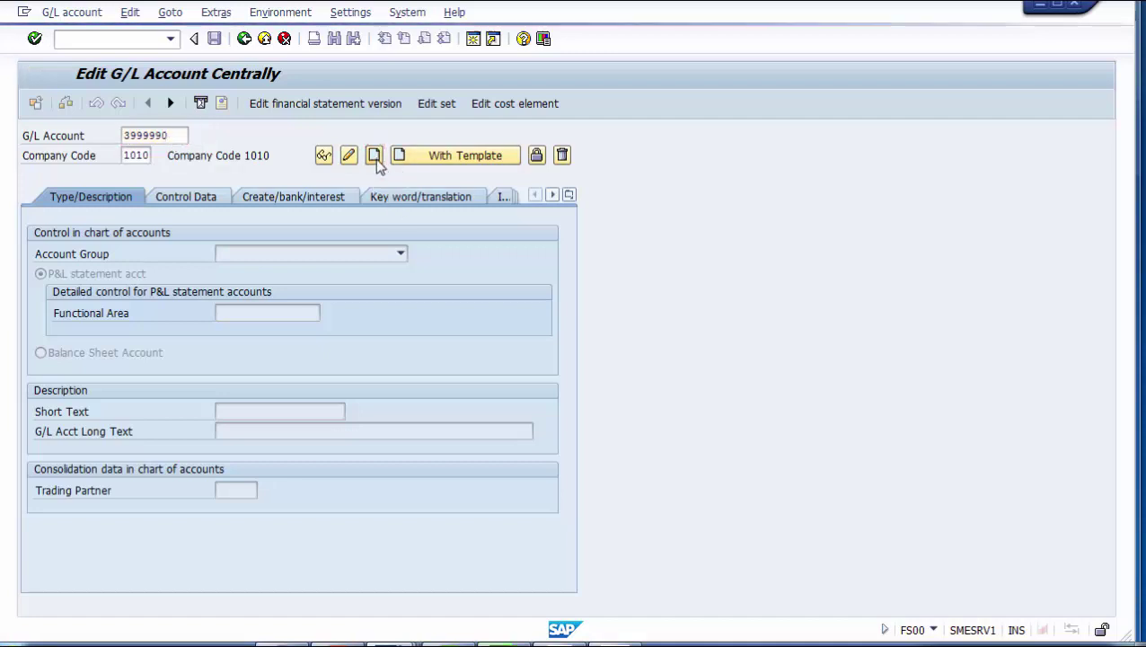
left_click(291, 252)
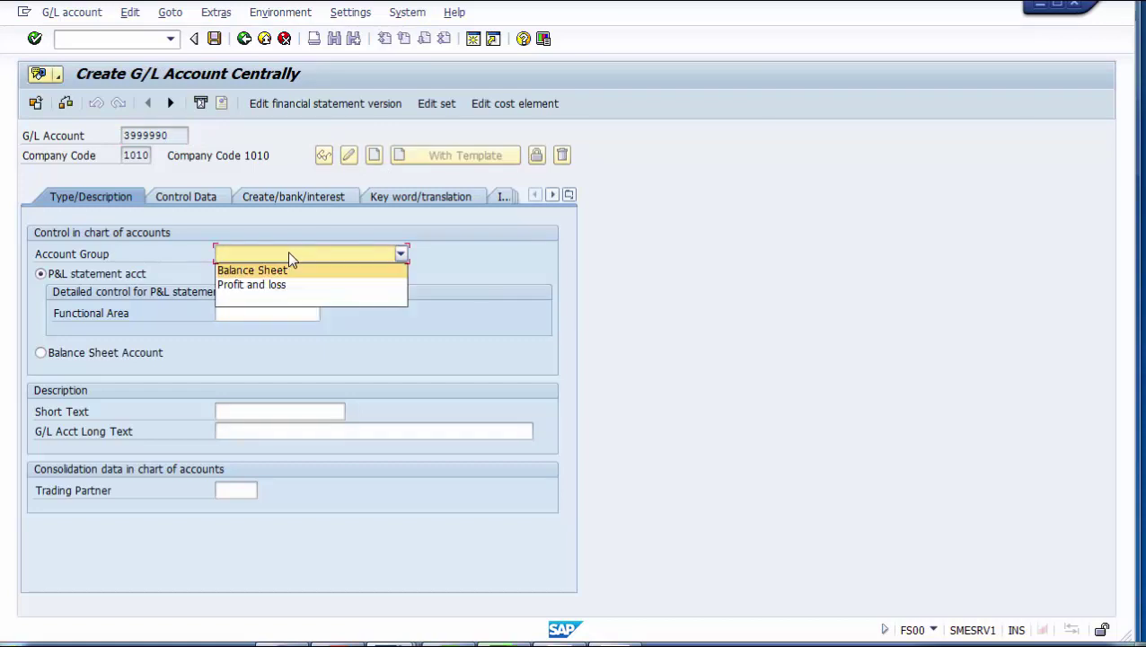
left_click(256, 274)
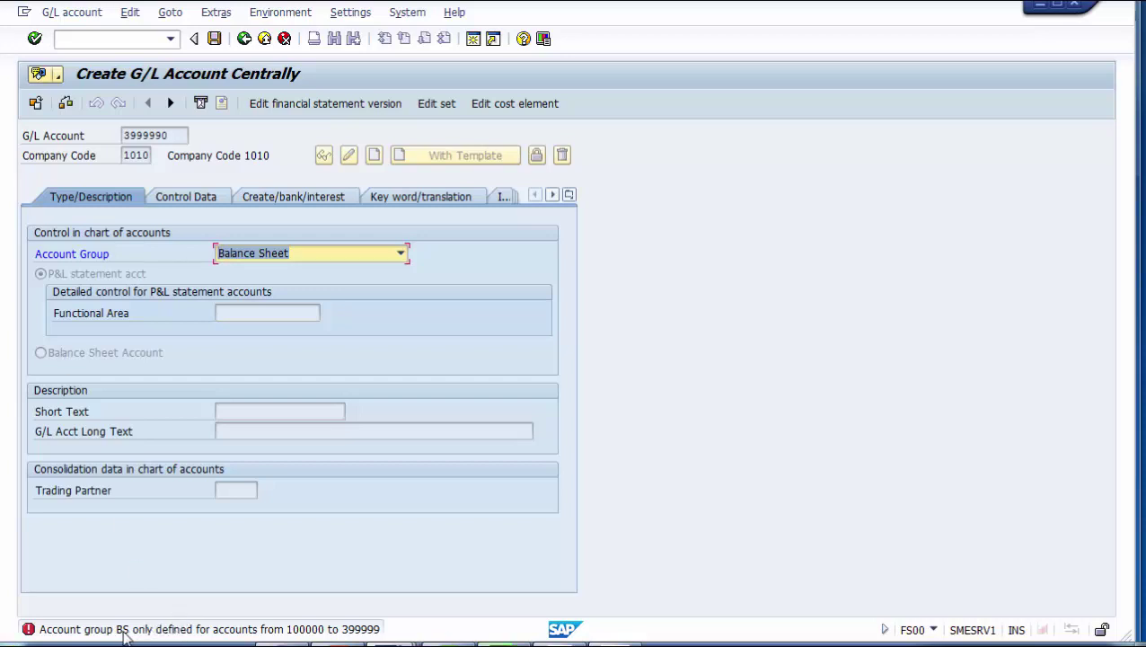
key("Return")
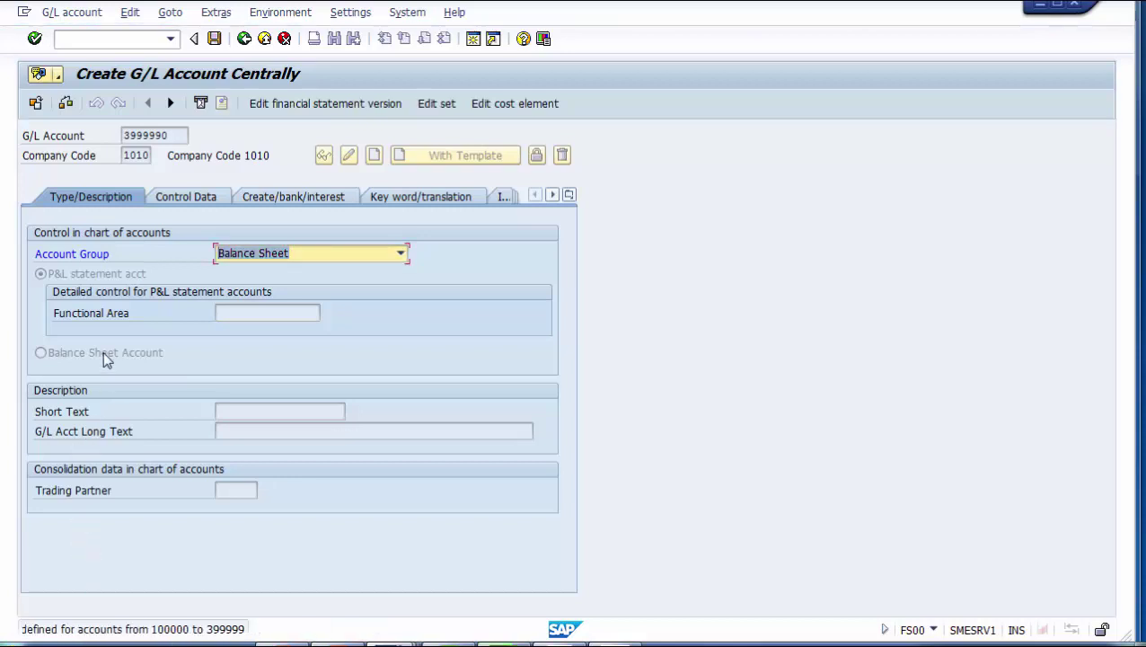
left_click(269, 259)
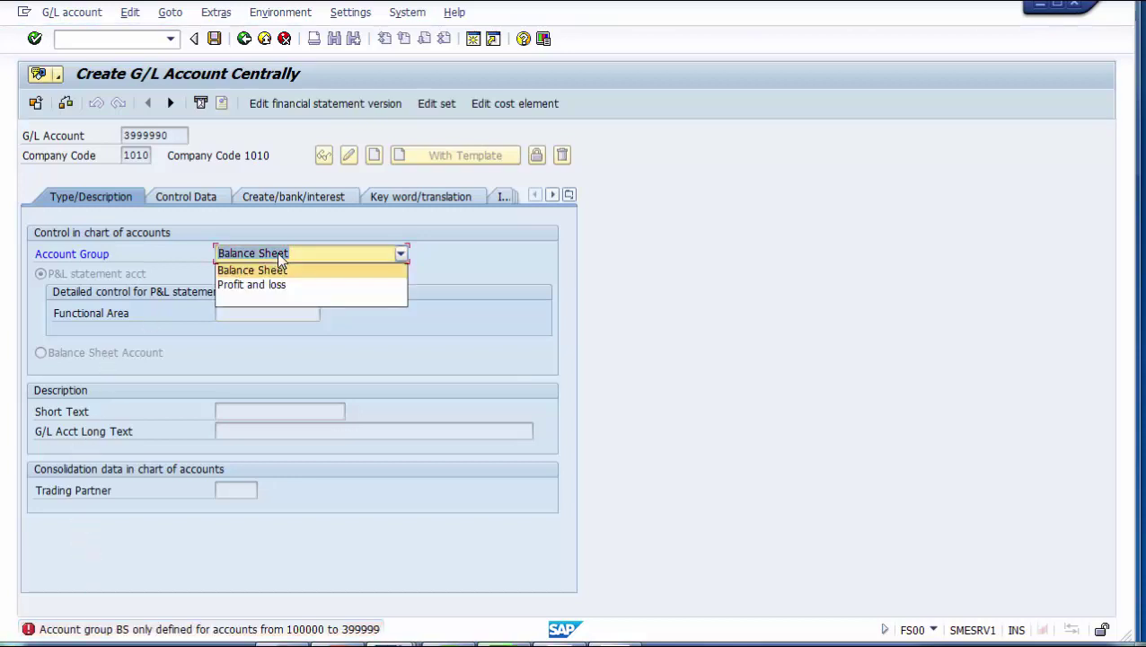
left_click(274, 283)
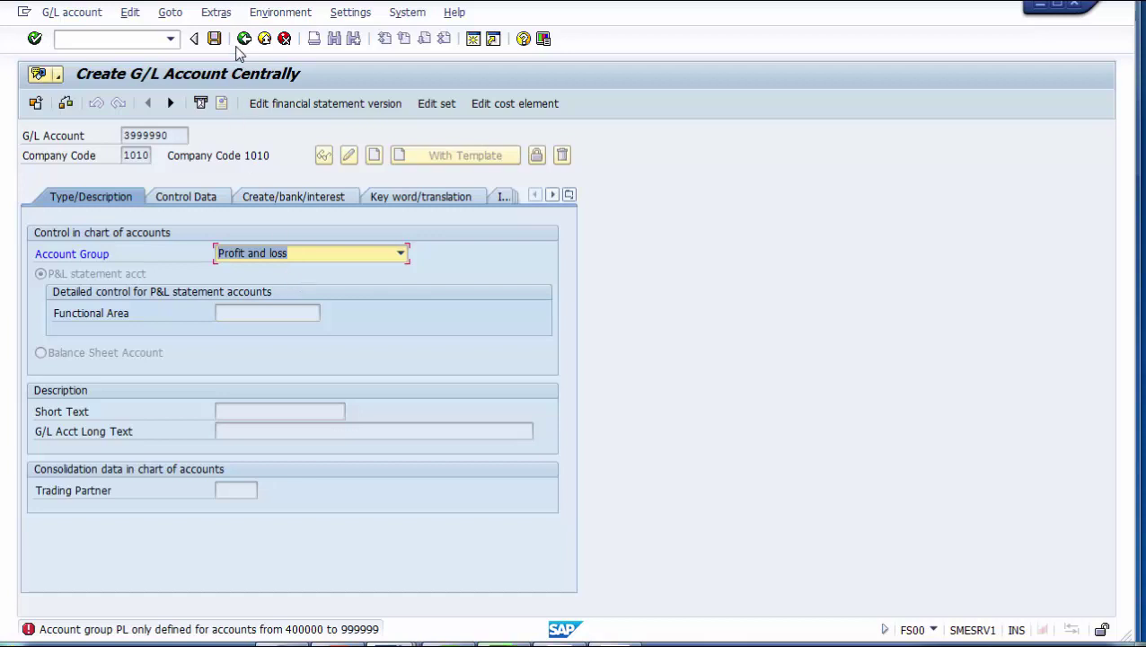
Step: Begin creating G/L account 399990 in company code 1010 with account group Balance Sheet, and copy its account number
key("Up")
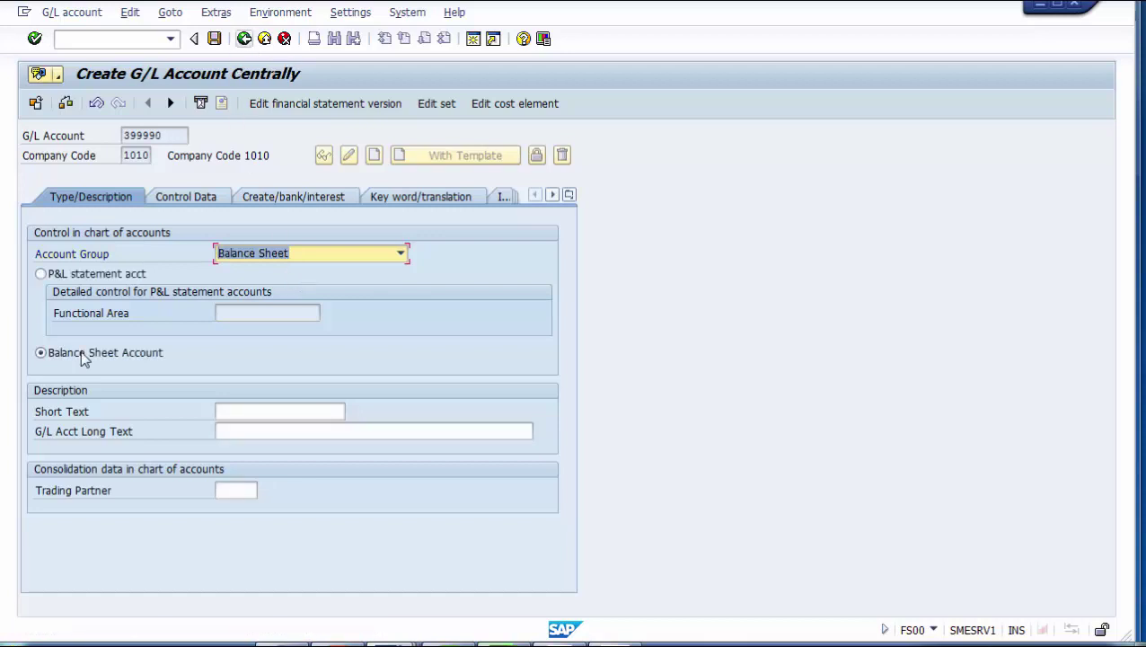
left_click(165, 137)
left_click_drag(165, 136, 108, 135)
key("ctrl+c")
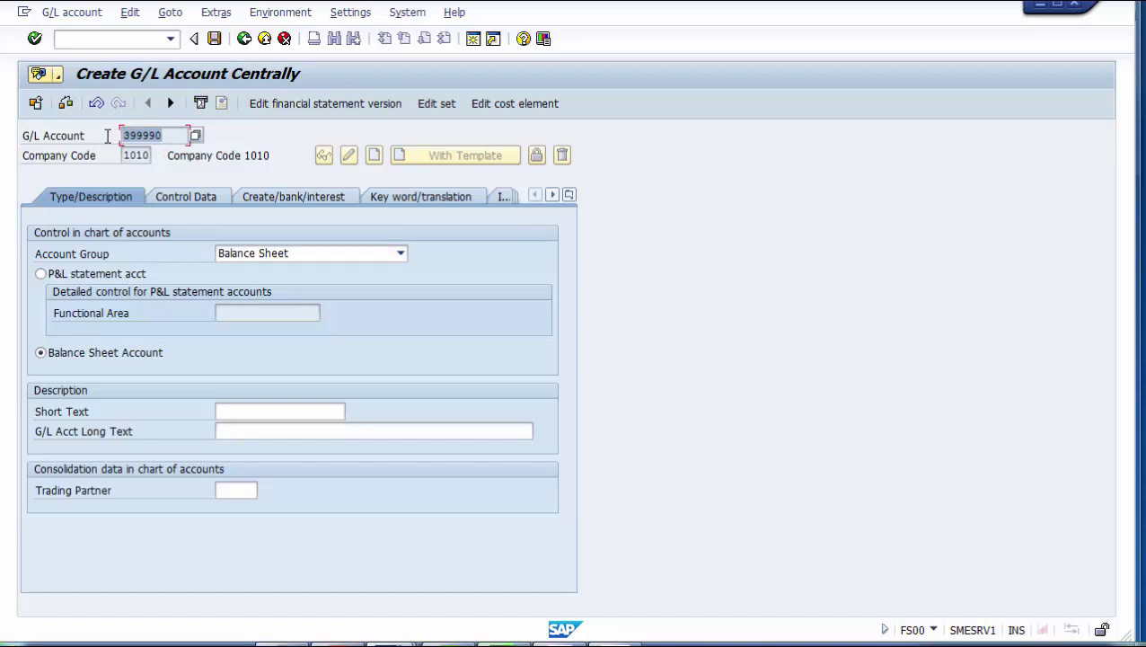
Step: Describe the new G/L account with short text Asset Upload and long text Asset Upload Account
left_click(246, 412)
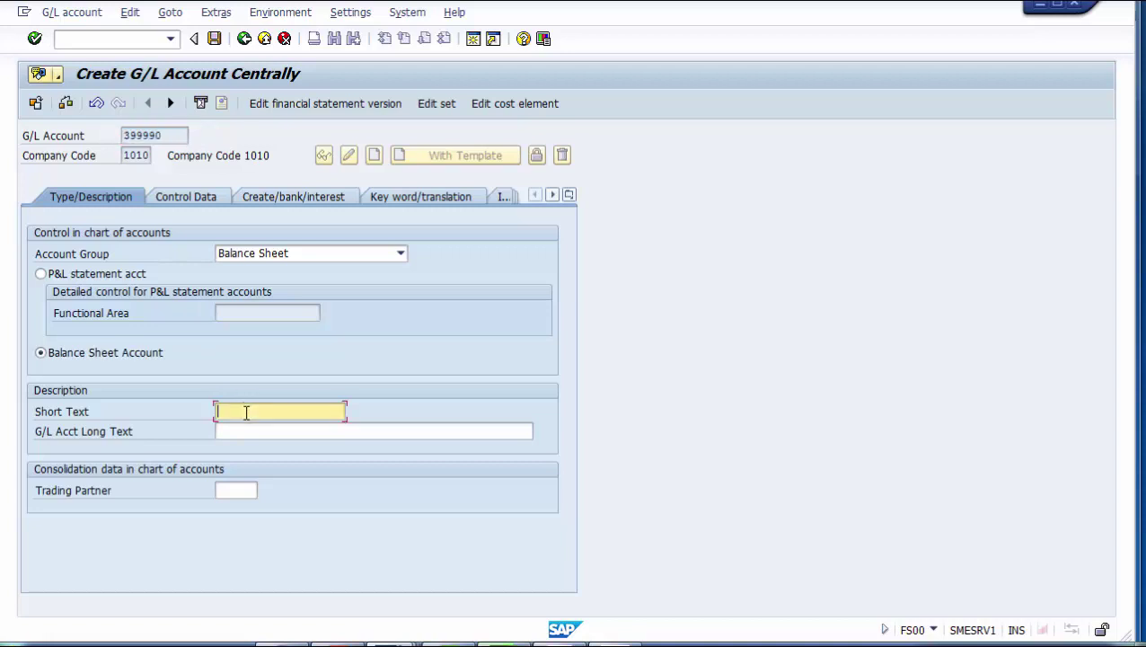
type("Upload")
type("Asset")
left_click(248, 430)
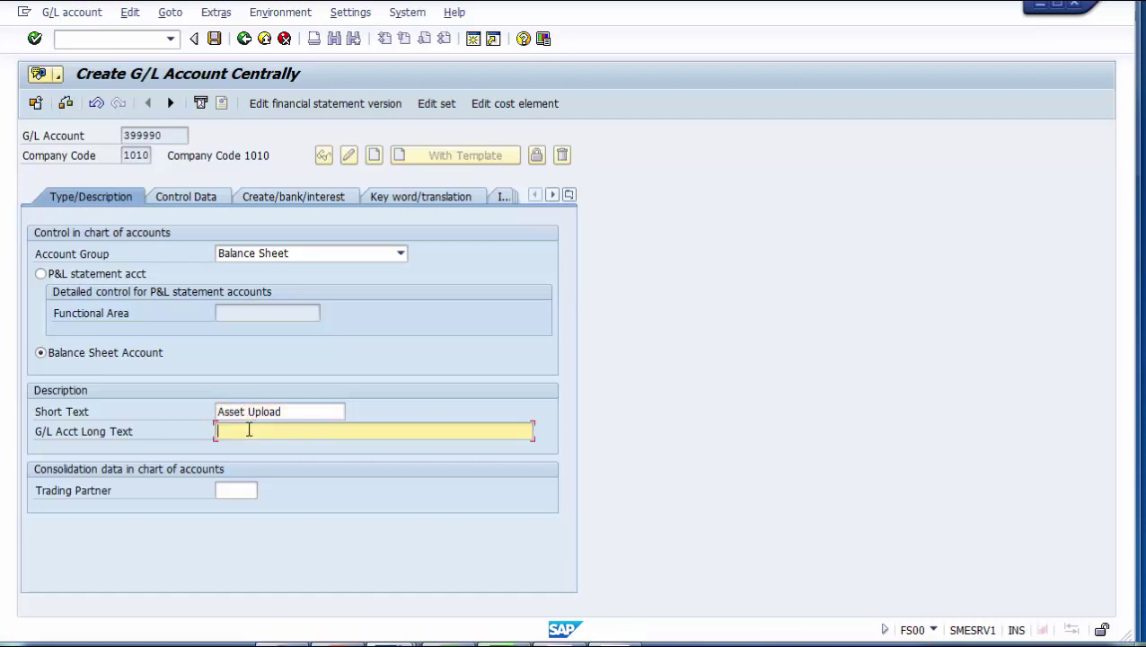
type("Asset Upload")
type("Acc")
key("BackSpace")
key("BackSpace")
type("ccont")
key("BackSpace")
key("BackSpace")
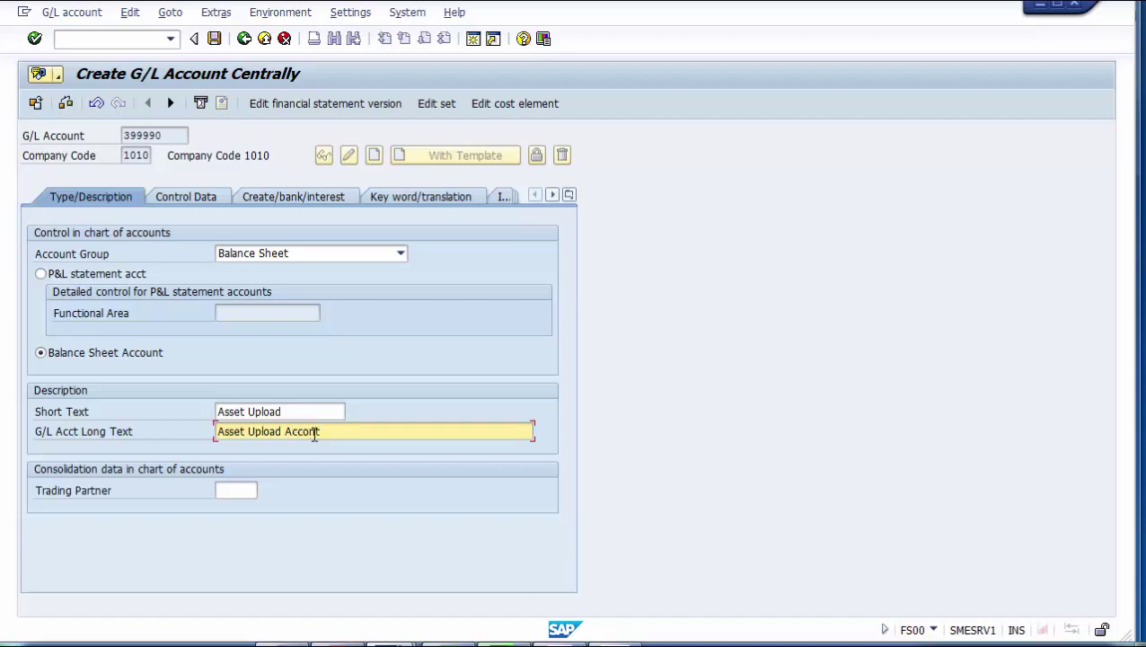
type("unt")
Step: Enable line item display in the control data of account 399990
left_click(189, 203)
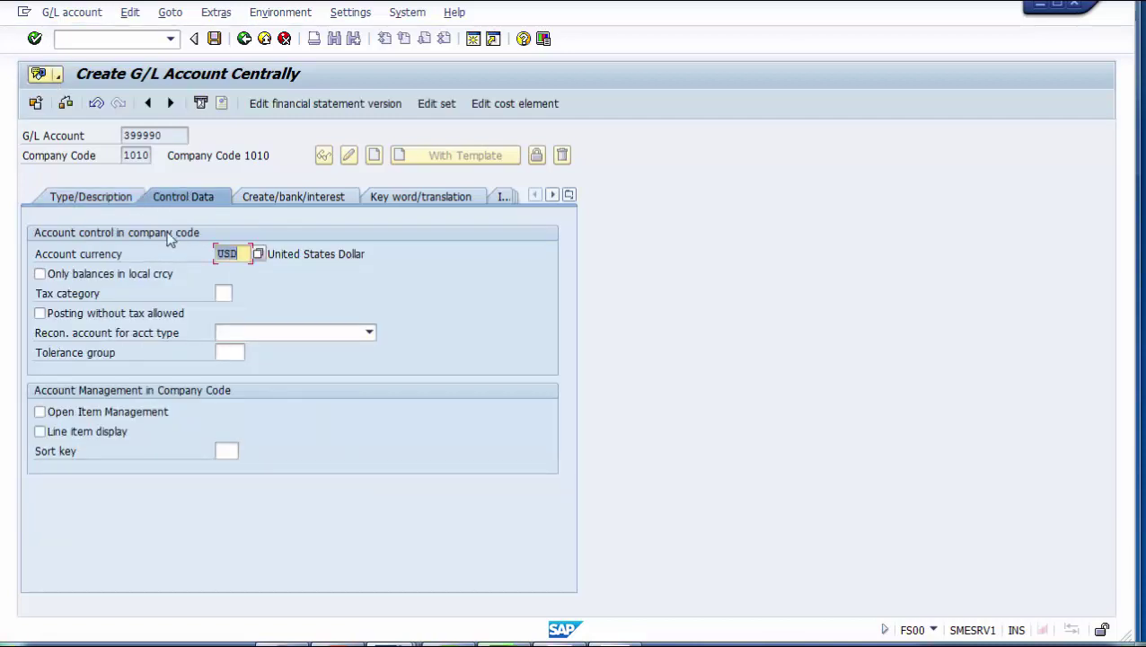
left_click(86, 431)
left_click(77, 415)
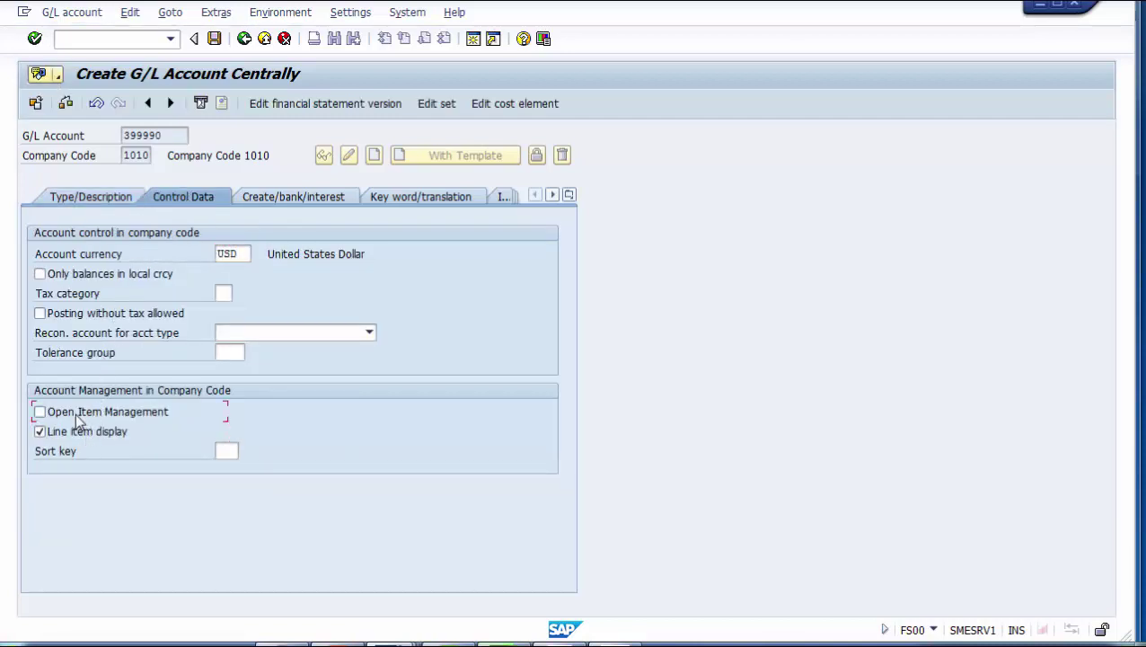
Step: Assign field status group Y001 to account 399990 and save the account
left_click(292, 200)
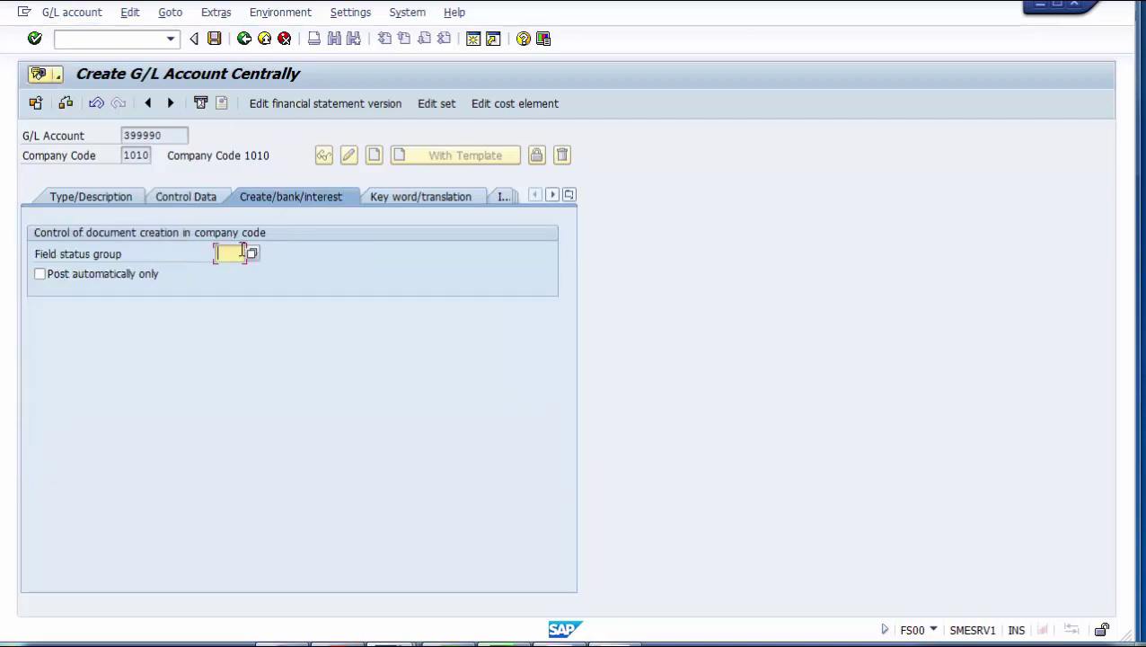
left_click(235, 253)
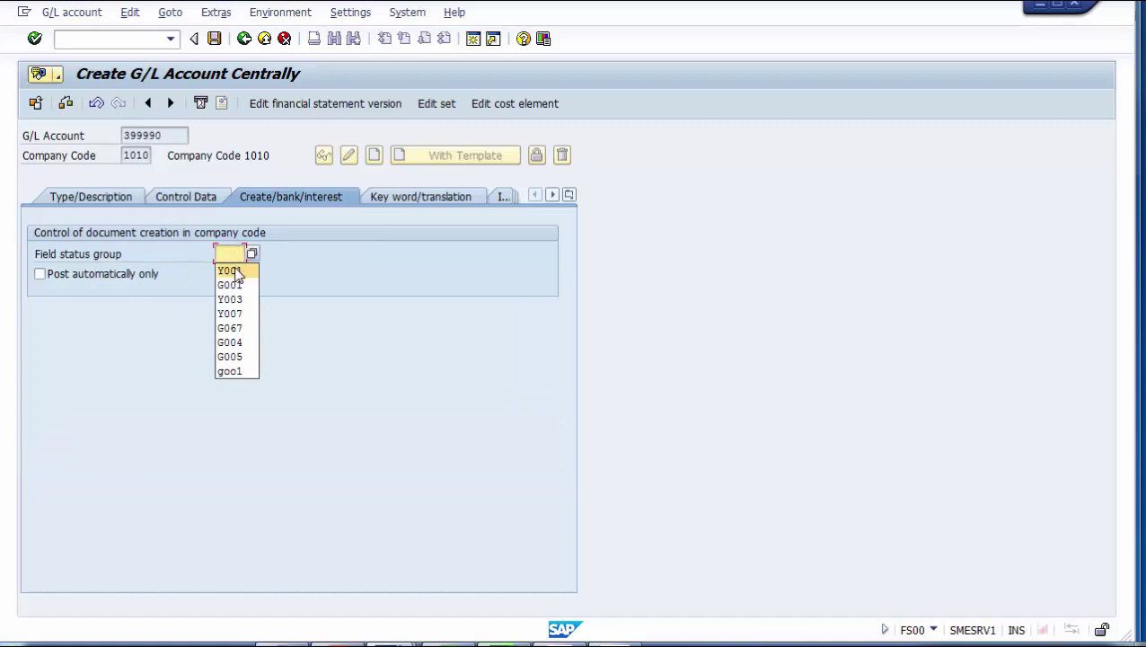
left_click(234, 271)
left_click(214, 39)
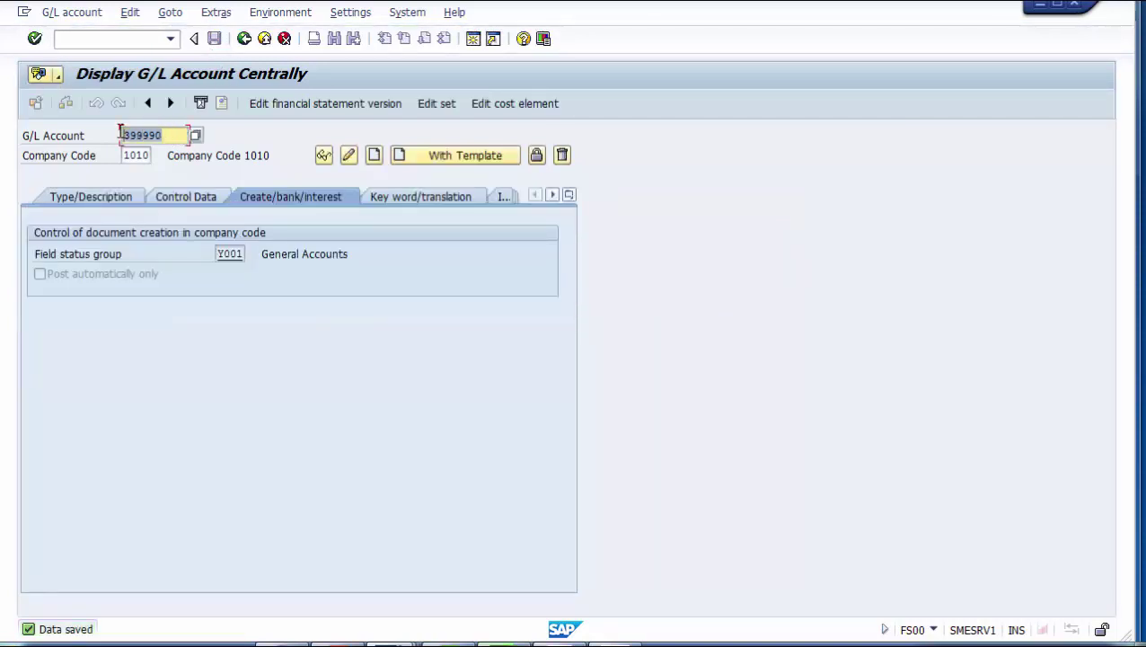
Step: Return to the transfer posting session and paste account 399990 into the third document line
left_click(393, 641)
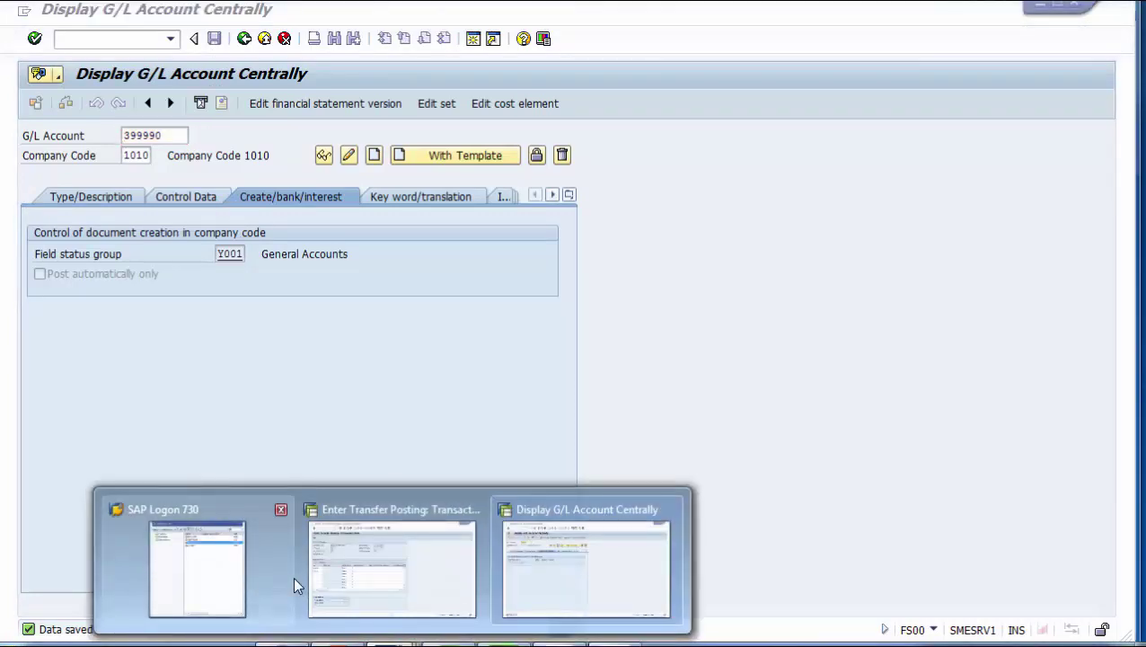
left_click(392, 566)
left_click(81, 348)
key("ctrl+v")
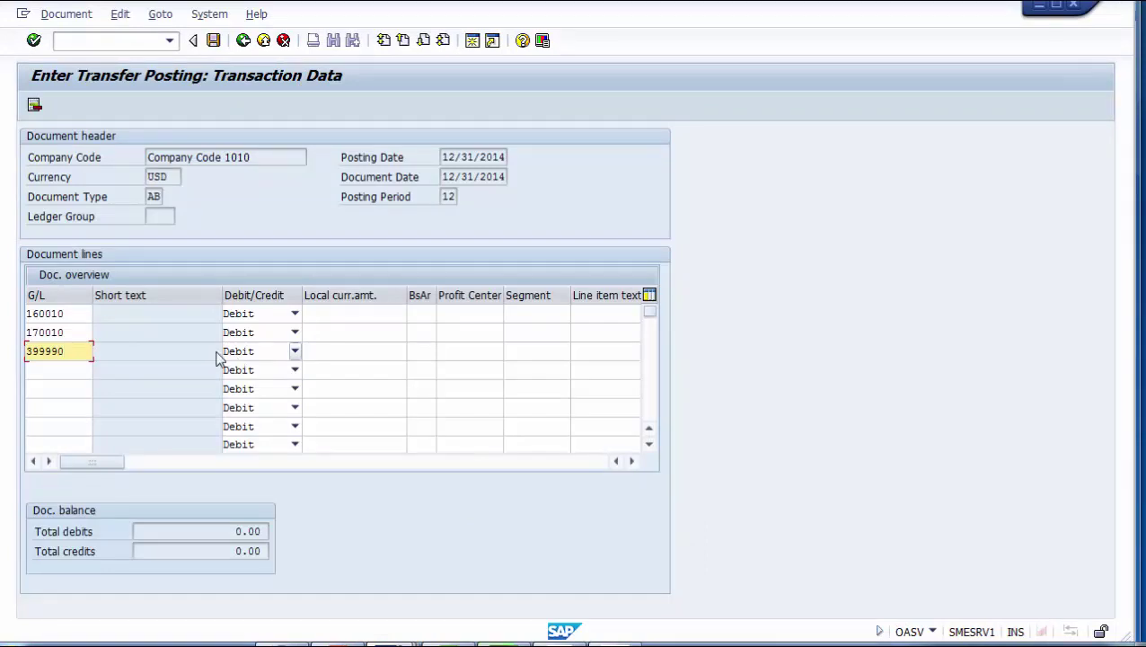
Step: Enter local currency amounts of 10000 on the debit lines for accounts 160010 and 170010
left_click_drag(73, 313, 13, 314)
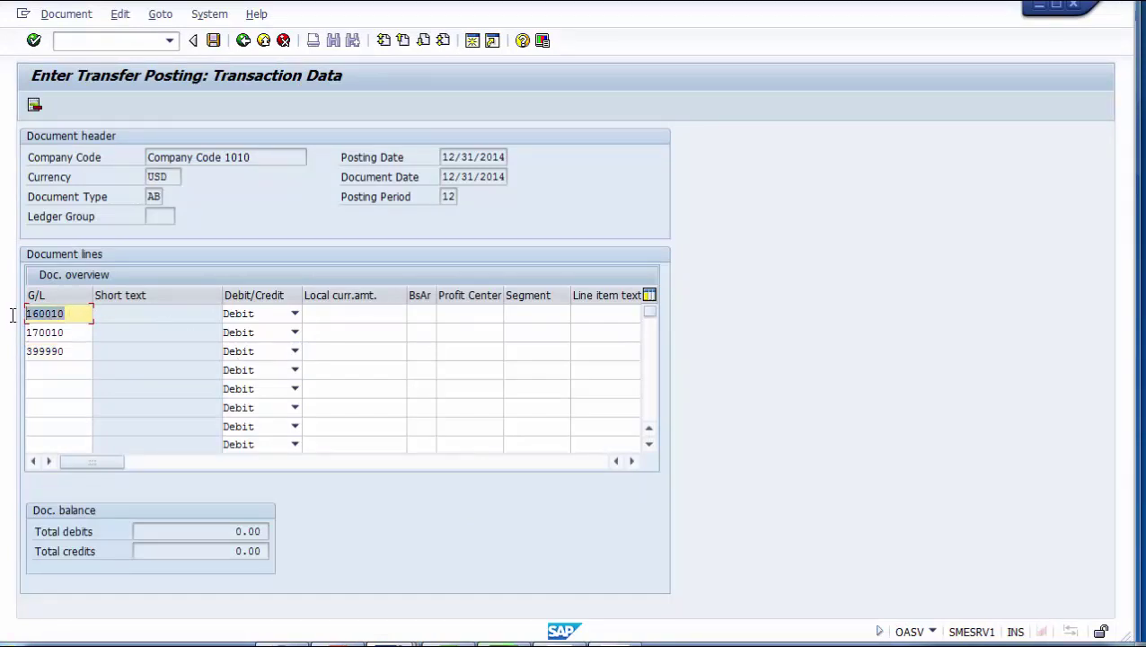
left_click(281, 316)
left_click(281, 317)
left_click(343, 298)
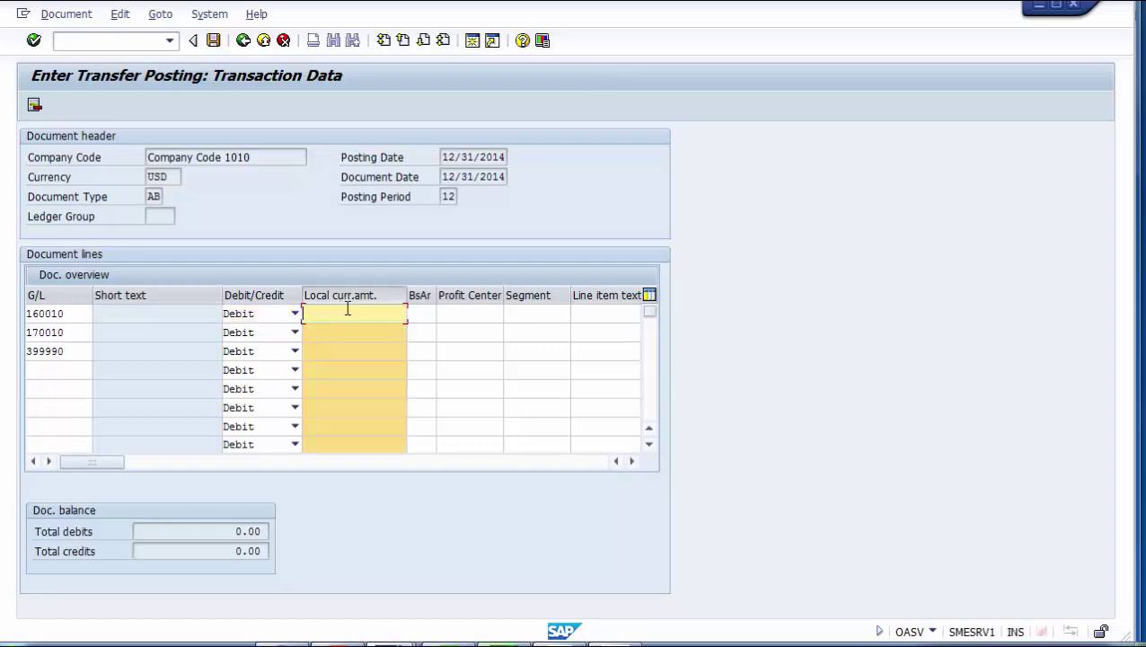
type("10000")
left_click_drag(76, 333, 18, 332)
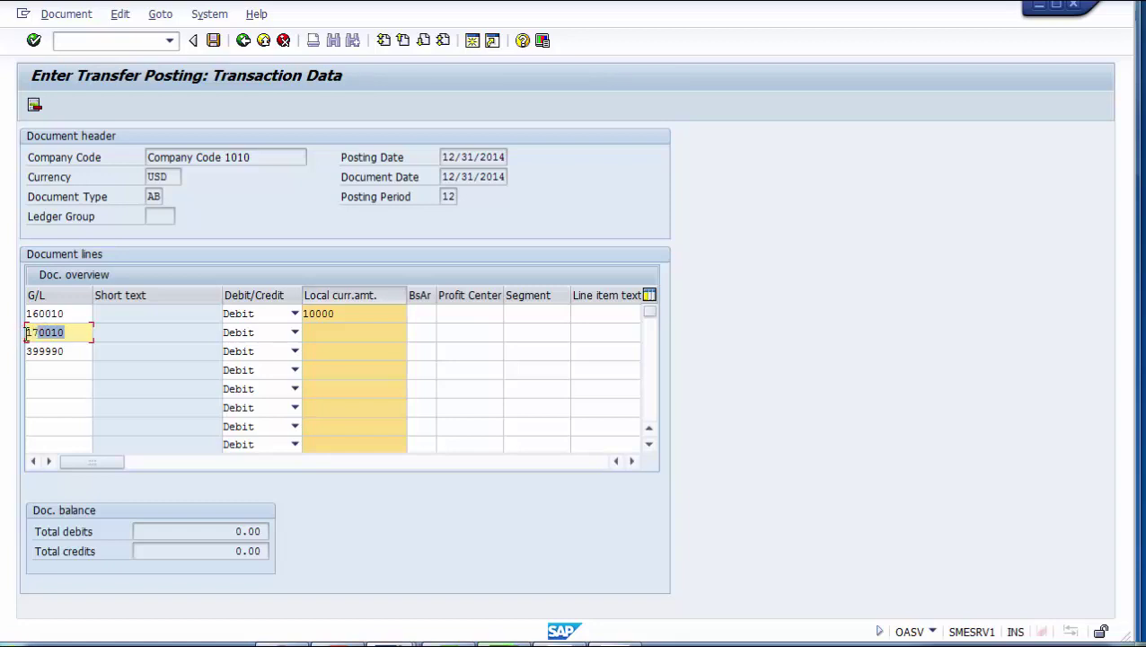
left_click(315, 331)
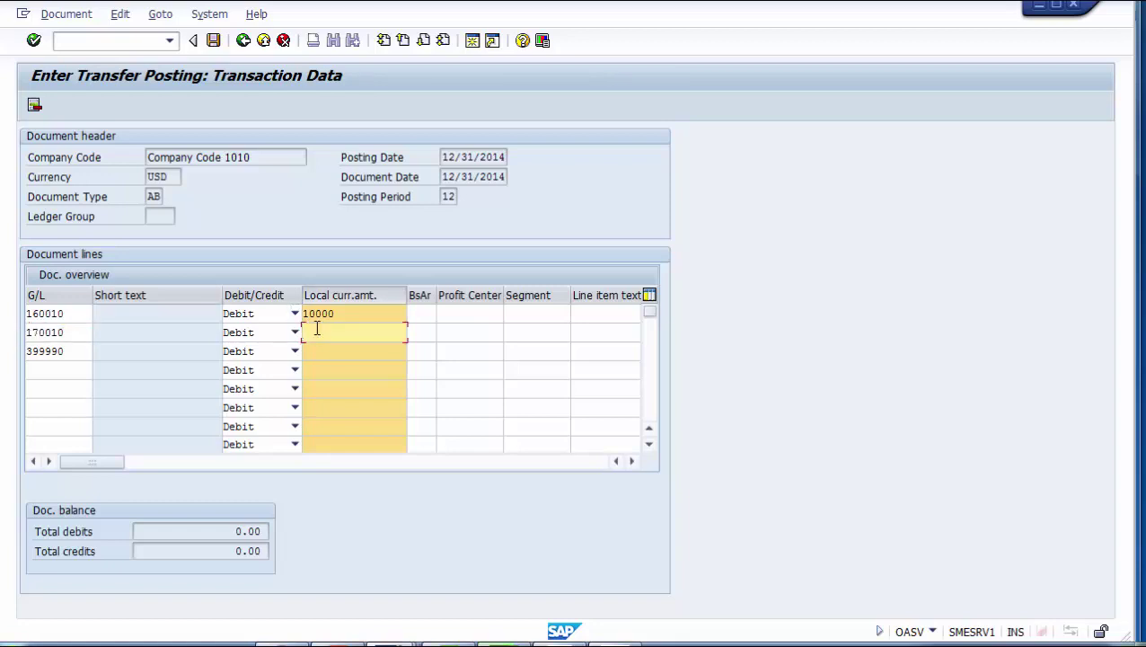
type("10000")
Step: Set the 399990 line to Credit and correct the amount of the 170010 line to 1000
left_click(295, 351)
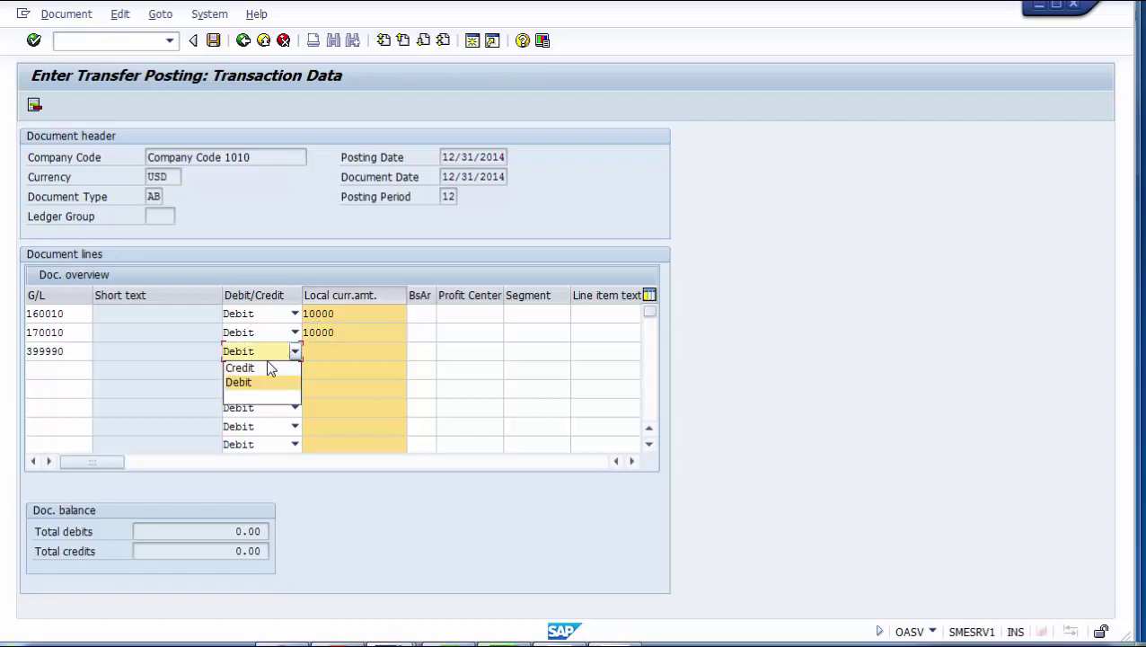
left_click(251, 370)
left_click(66, 357)
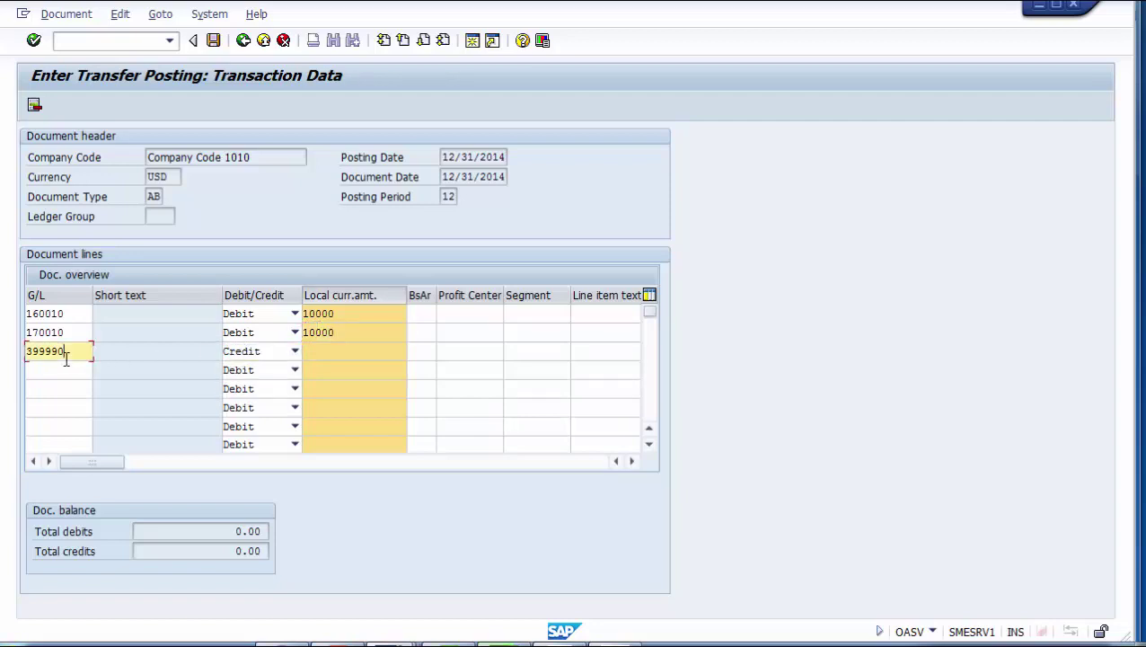
left_click_drag(66, 357, 20, 352)
left_click(325, 351)
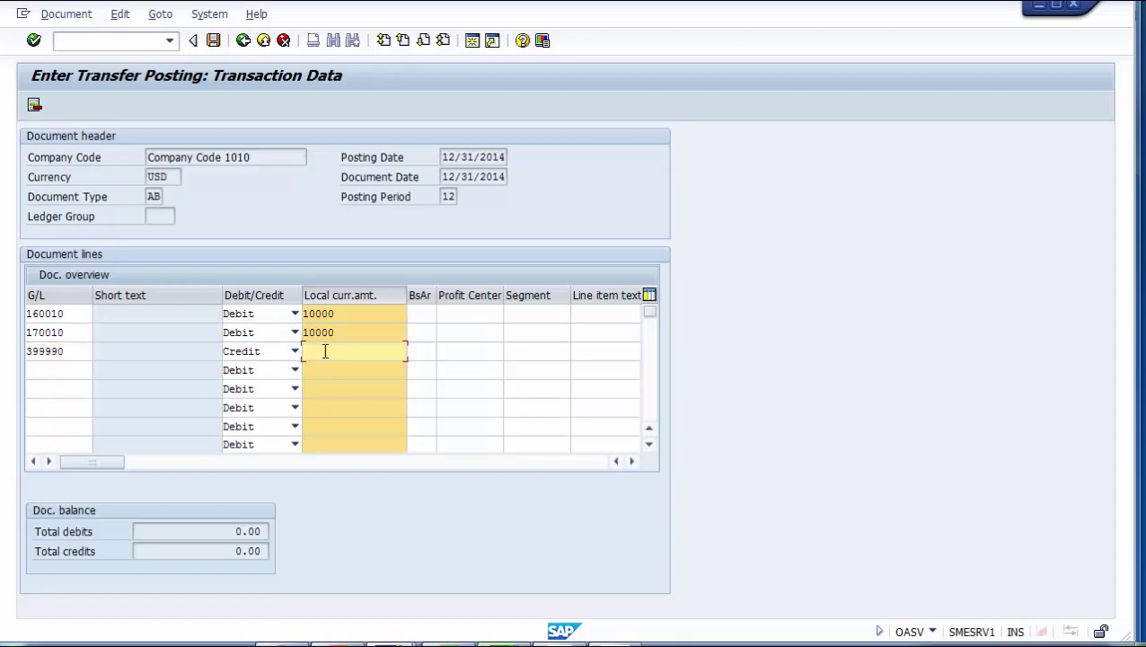
left_click(345, 334)
key("BackSpace")
Step: Try using * as the local currency amount of the 399990 line, and clear the entry
left_click(350, 353)
type("*")
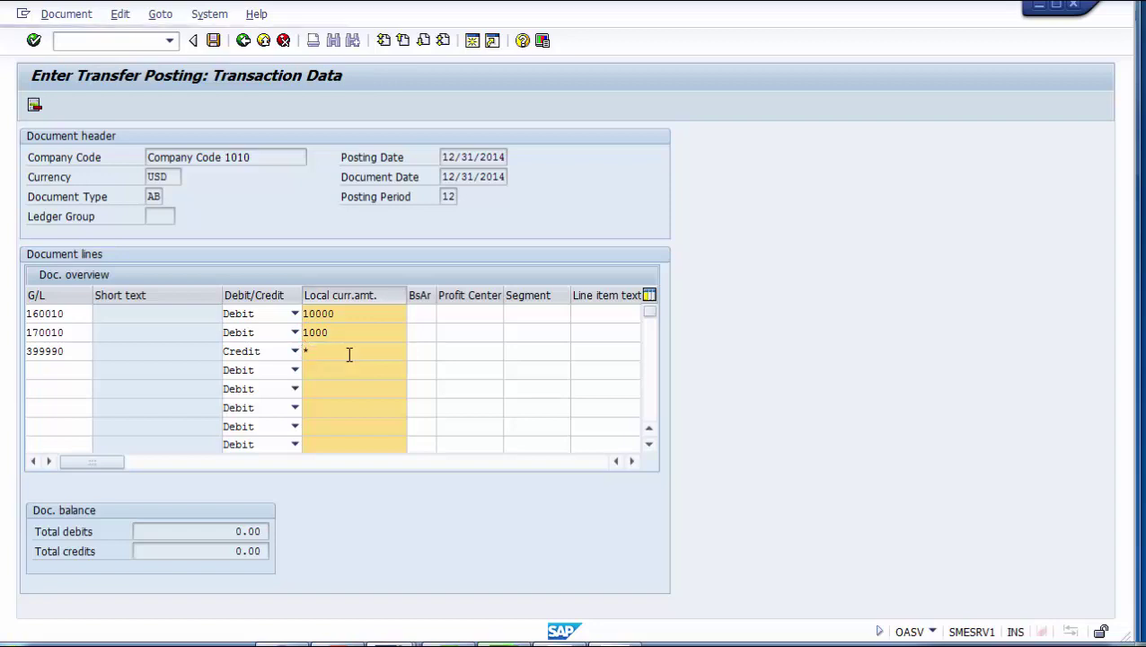
key("Return")
key("BackSpace")
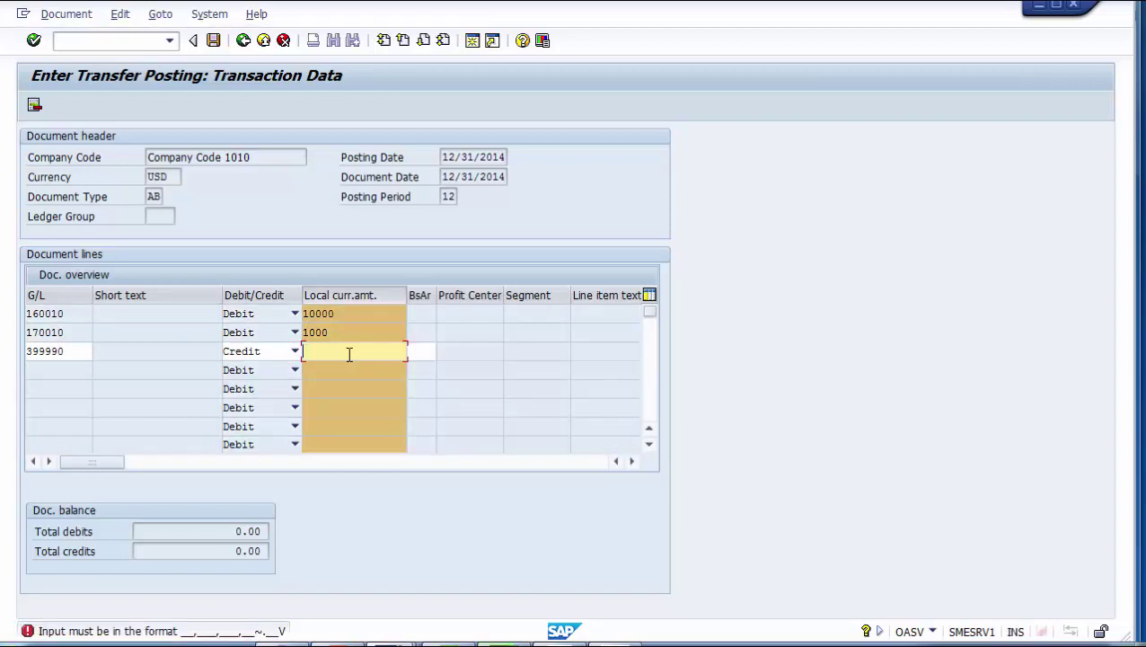
type("11")
key("BackSpace")
key("BackSpace")
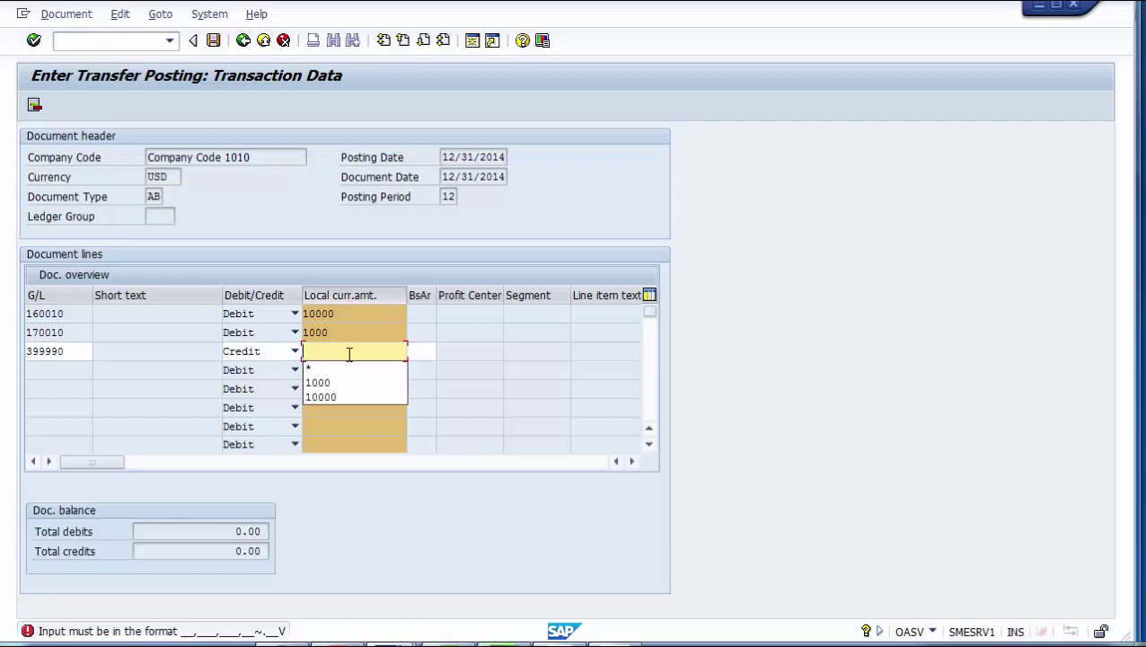
type("1")
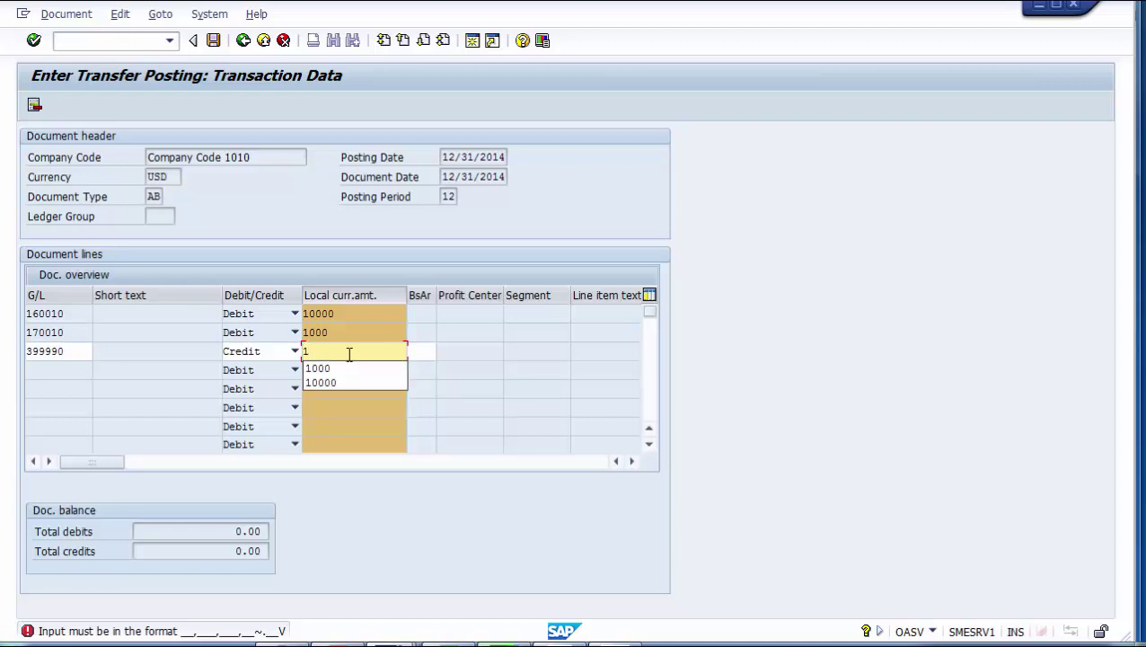
key("BackSpace")
Step: Enter 9000 as the amount of the 399990 line and change the 170010 line to Credit
type("9000")
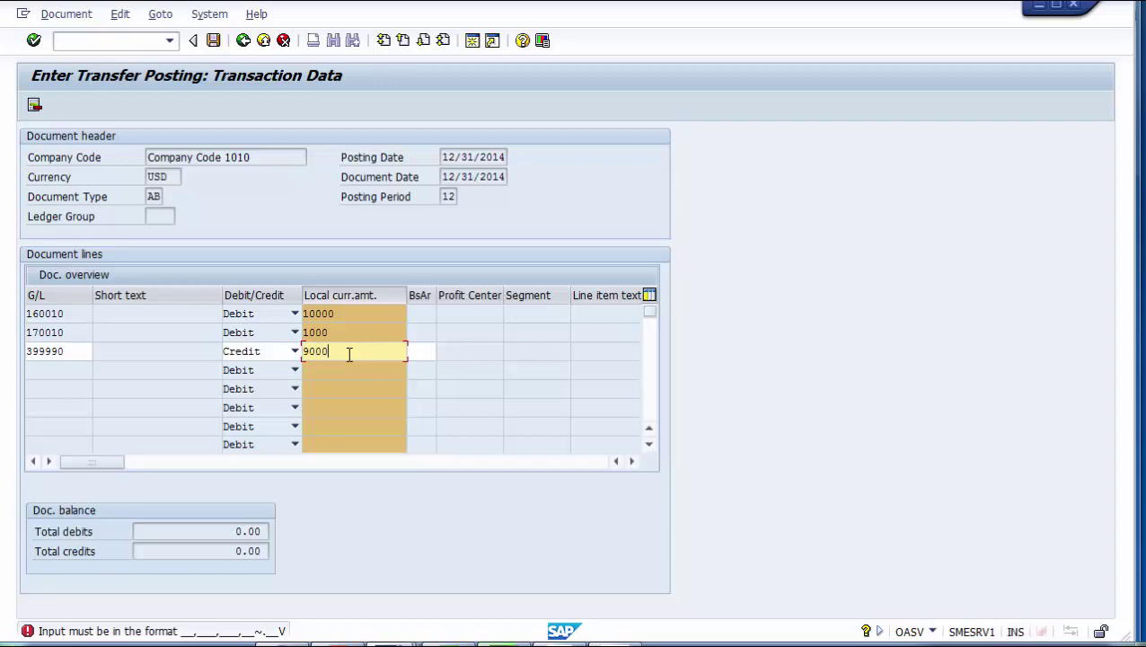
key("Return")
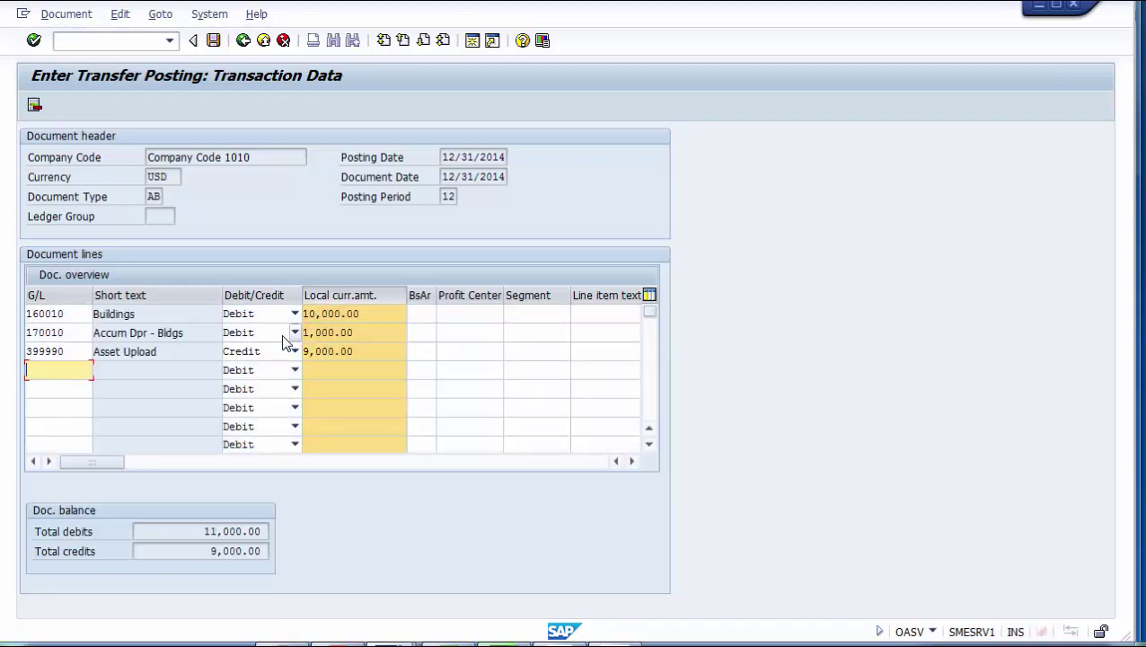
left_click(294, 332)
left_click(267, 349)
key("Return")
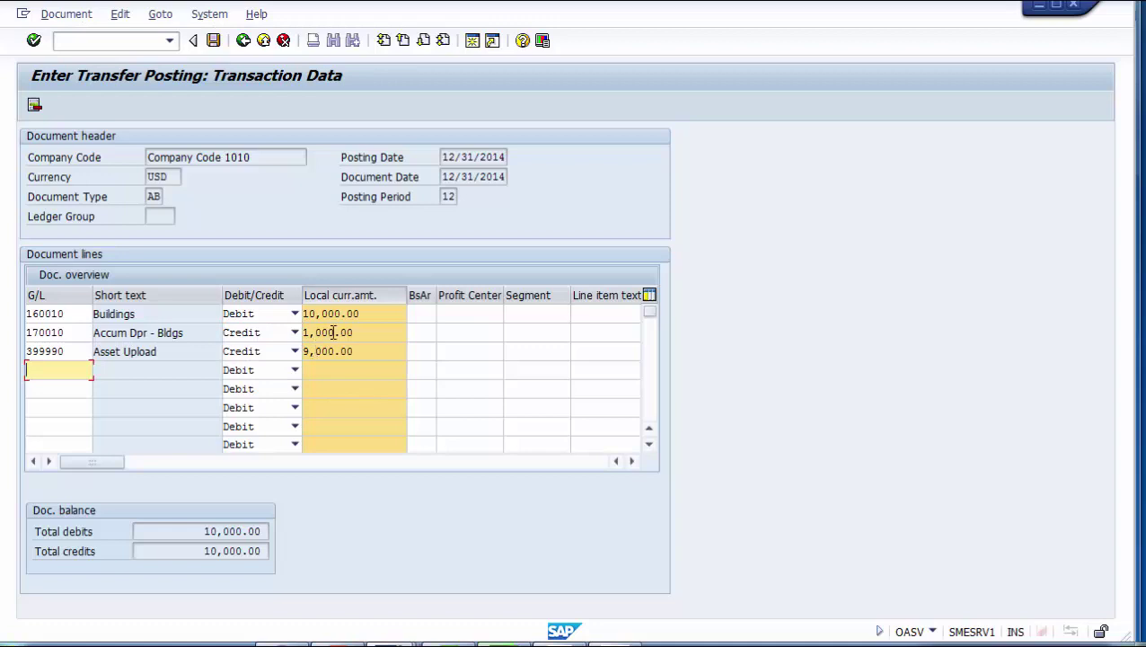
Step: Review the amounts, business area and profit center fields of the three document lines
left_click(340, 315)
left_click_drag(364, 313, 286, 330)
left_click_drag(357, 349, 296, 351)
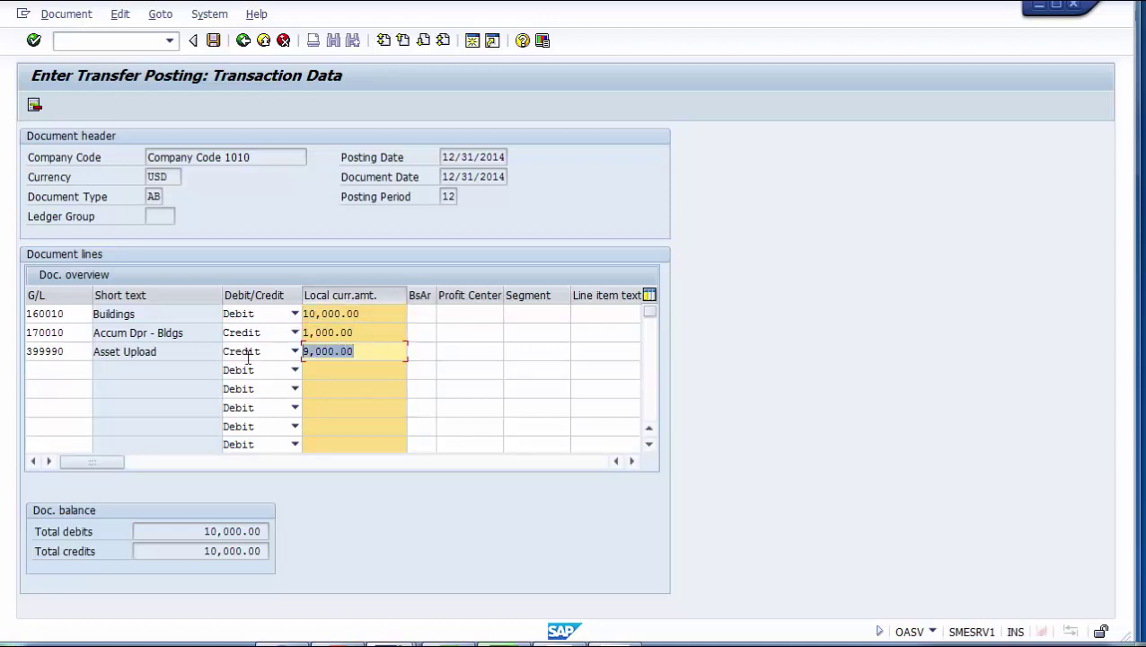
left_click(119, 312)
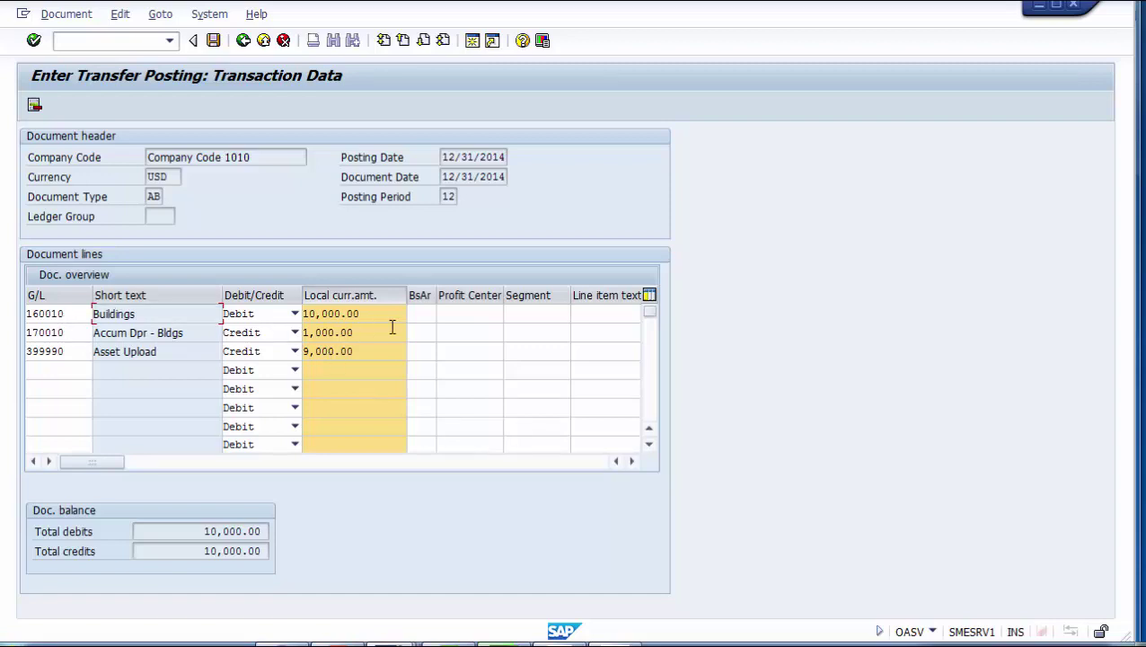
left_click(426, 317)
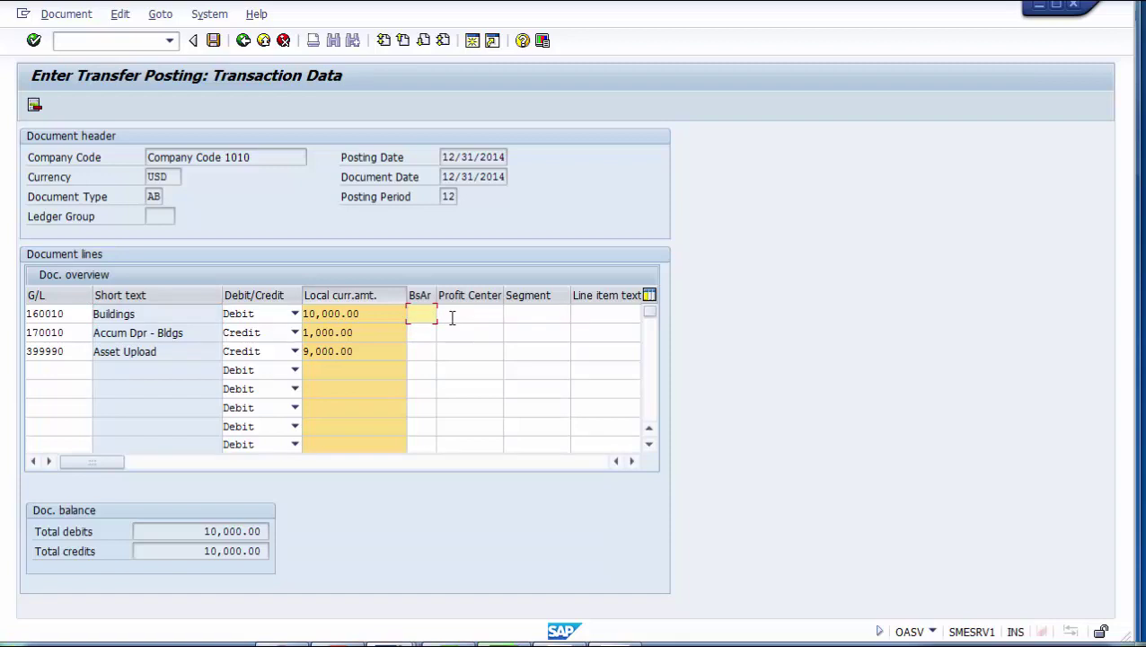
left_click(451, 317)
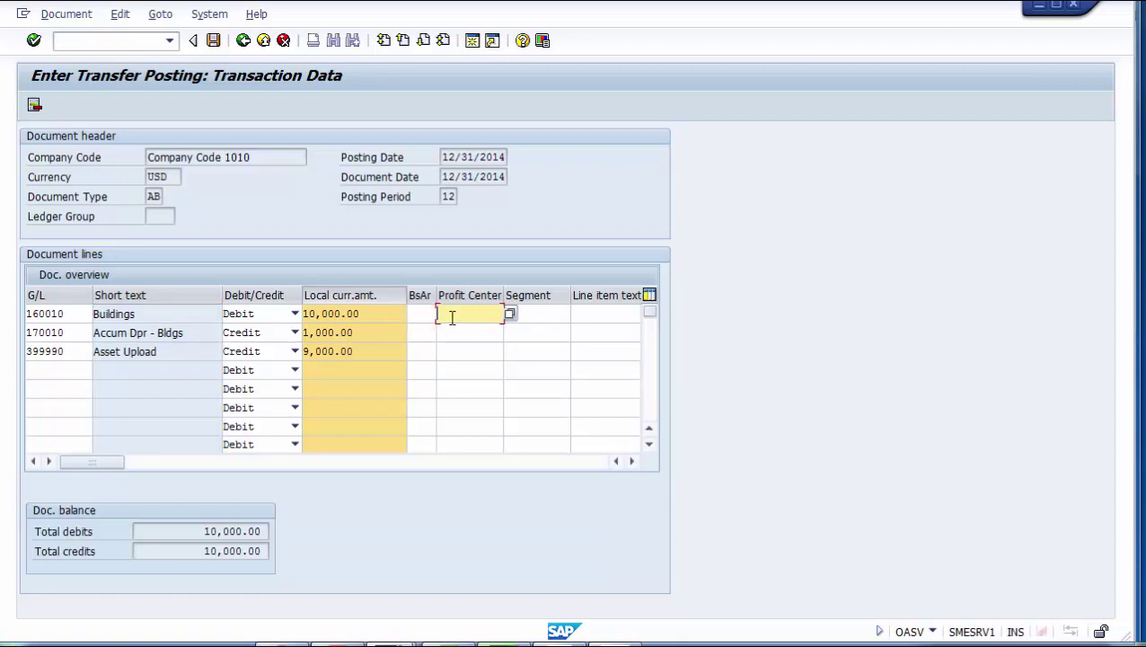
left_click(451, 333)
left_click(454, 350)
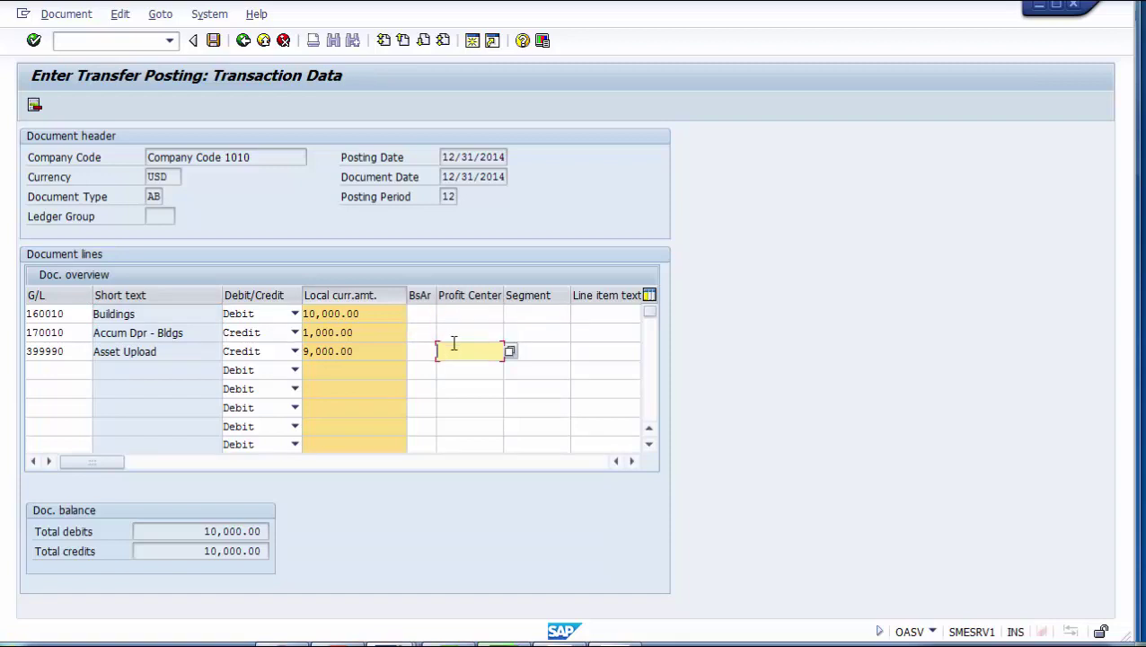
left_click(453, 329)
left_click(451, 316)
left_click(454, 333)
left_click(452, 351)
left_click(451, 331)
left_click(449, 316)
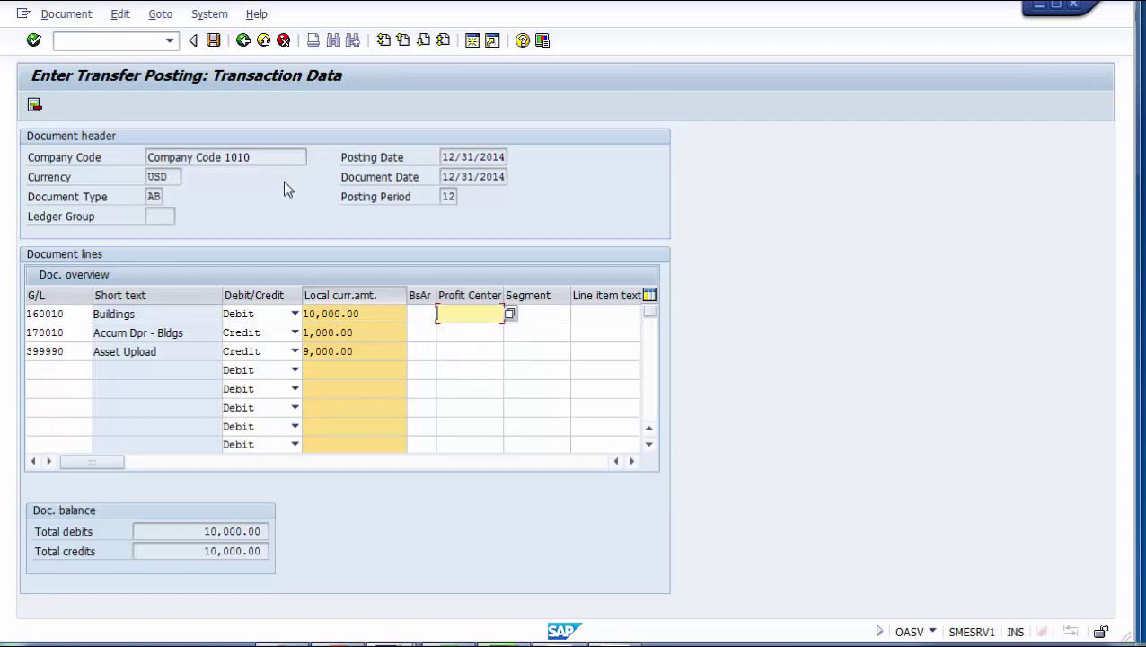
Step: Try to save the transfer posting, and select account number 160010 in the first document line
left_click(214, 42)
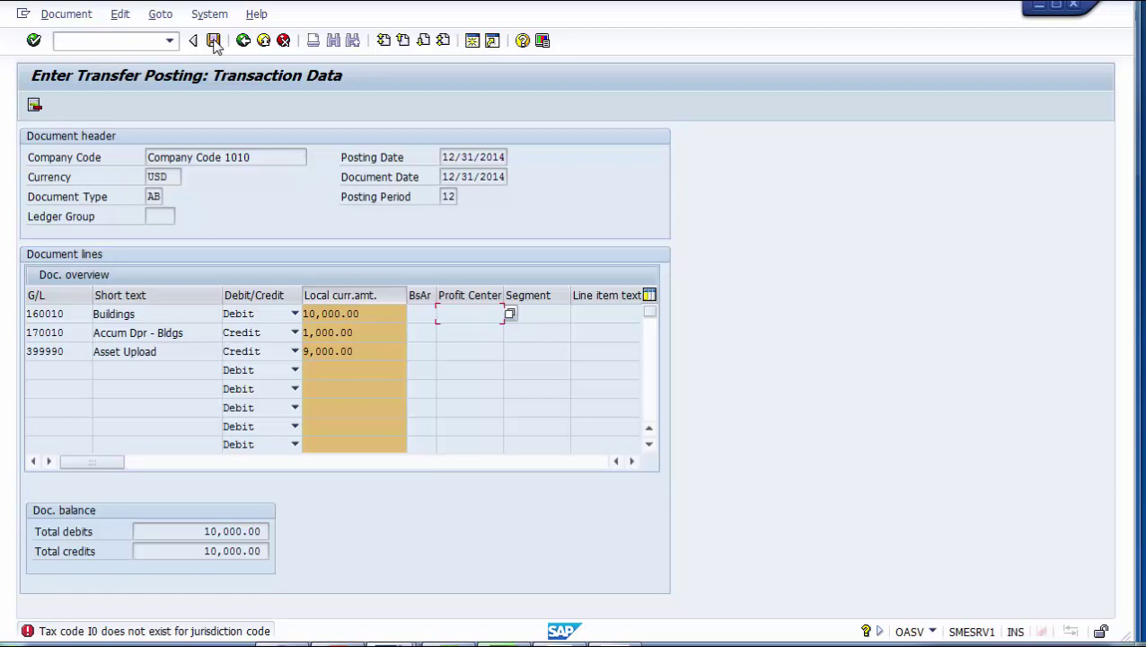
left_click(213, 40)
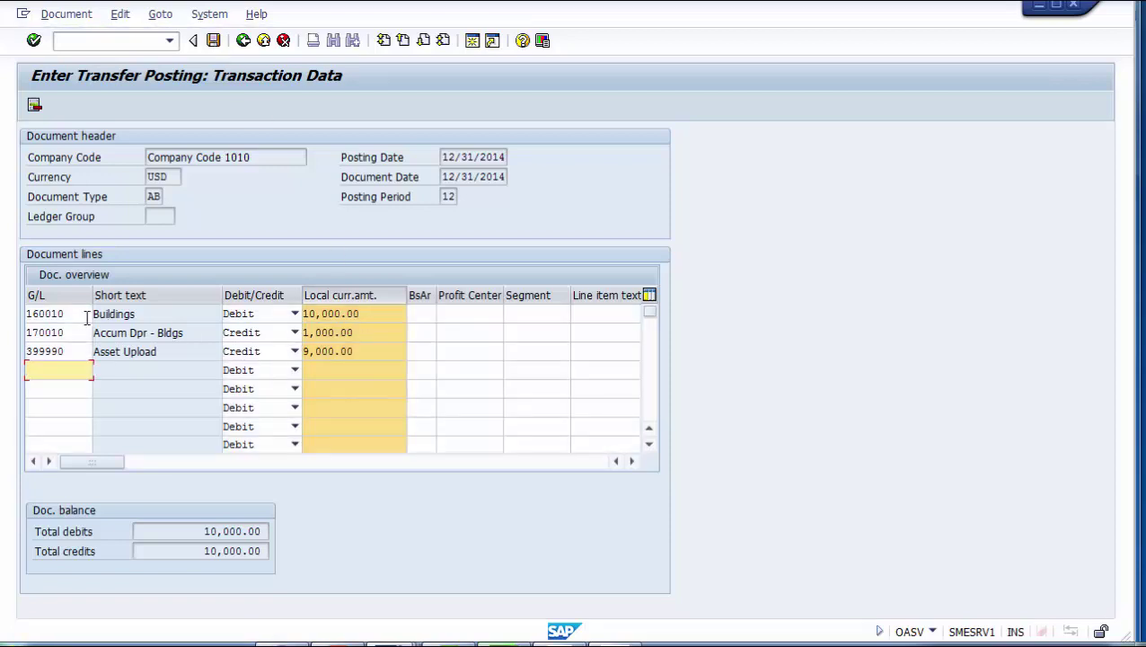
left_click_drag(88, 314, 2, 313)
key("Home")
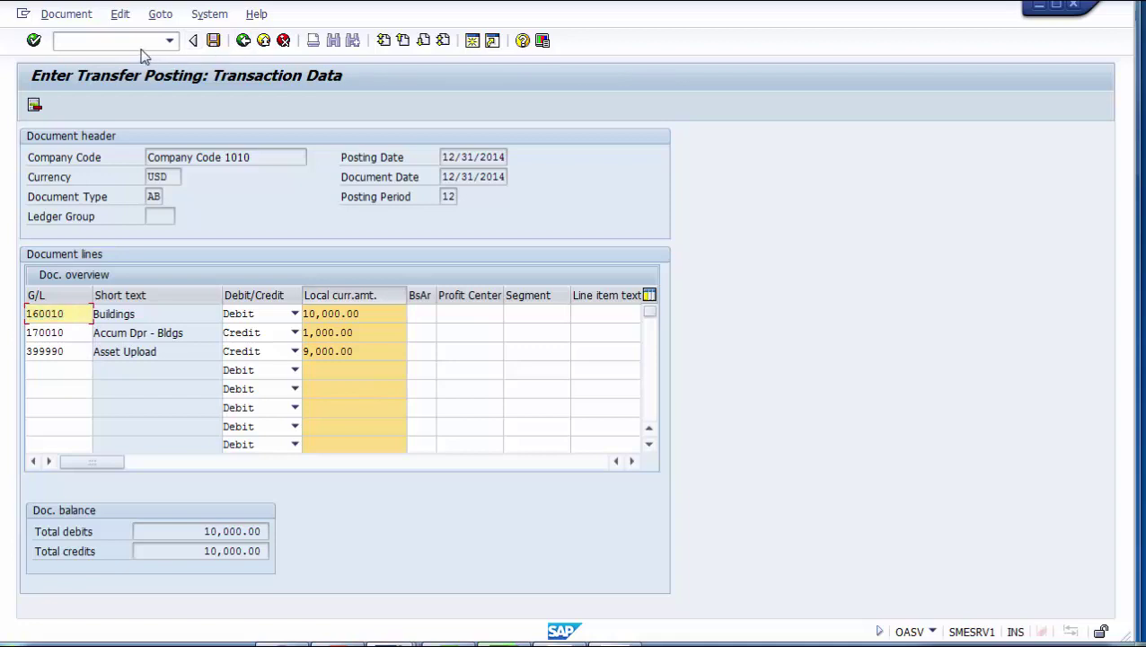
Step: Post the transfer document with lines for accounts 160010, 170010 and 399990
key("Return")
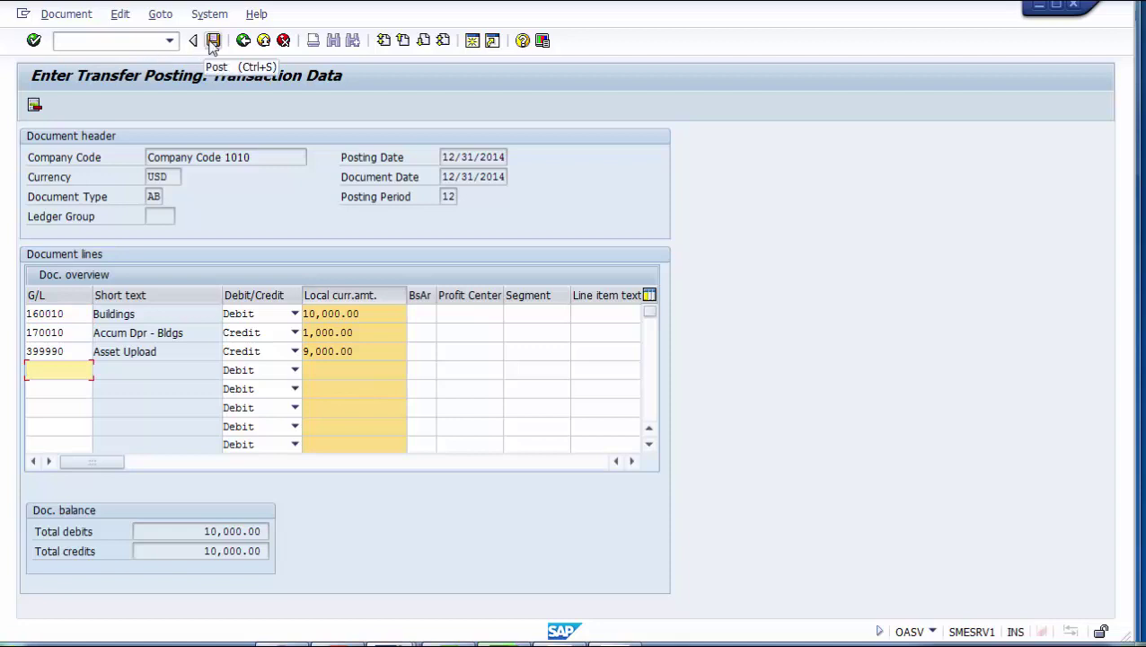
left_click(213, 41)
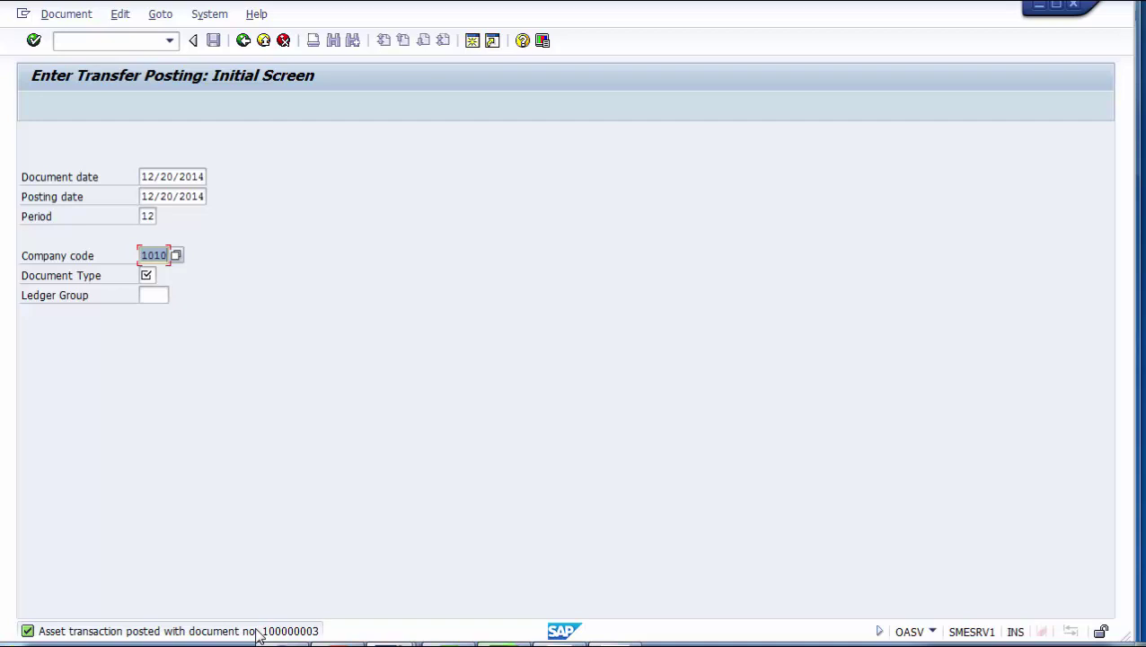
Step: Switch to PowerPoint and review the Transfer Balances (OASV) item on the Asset Data Transfer slide
key("alt+Tab")
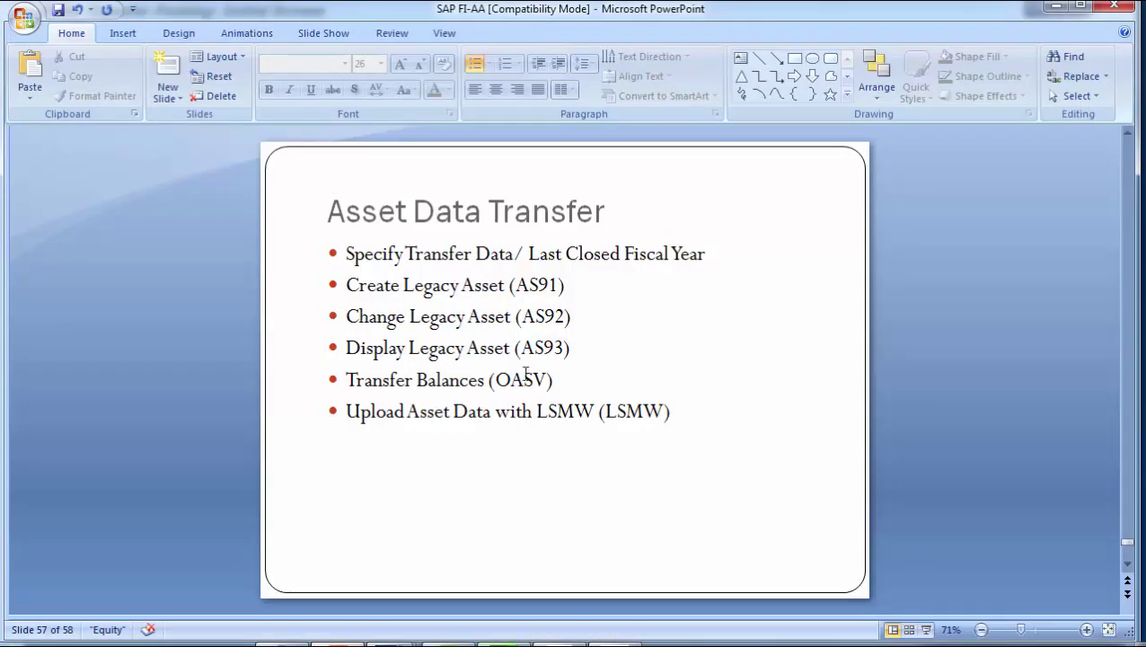
left_click_drag(556, 379, 406, 386)
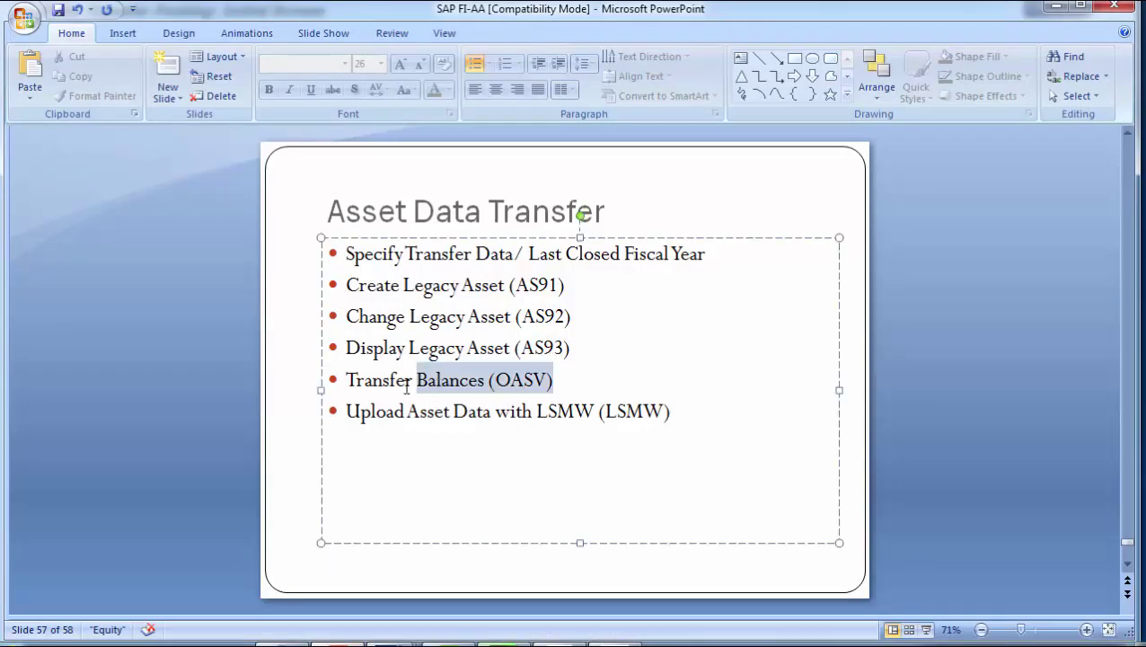
left_click(139, 321)
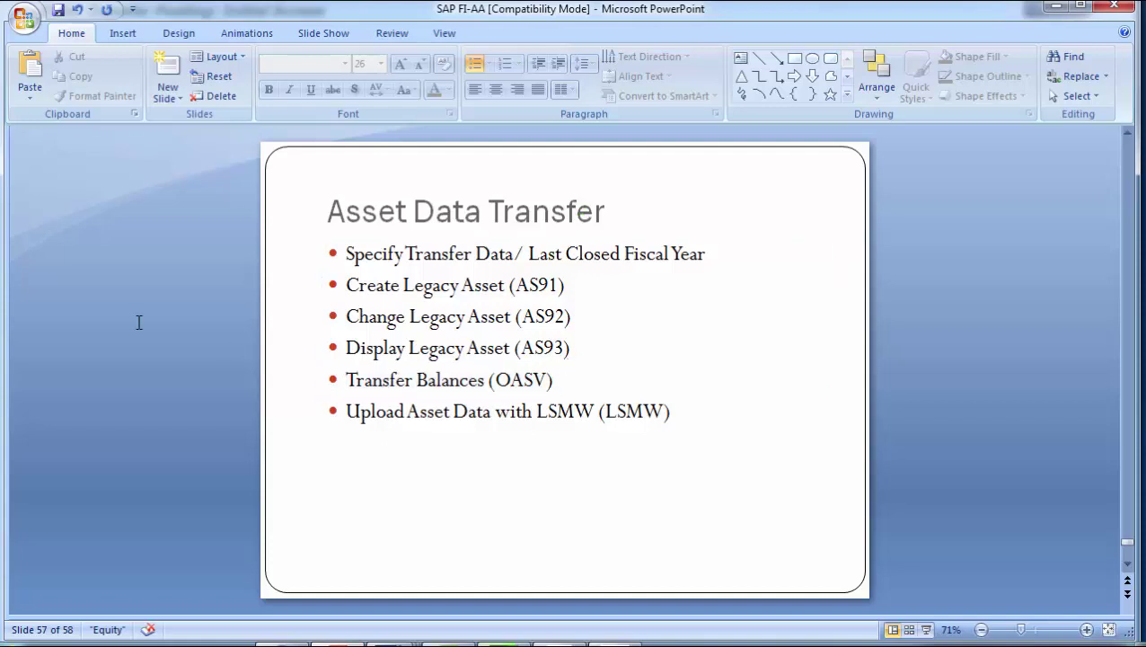
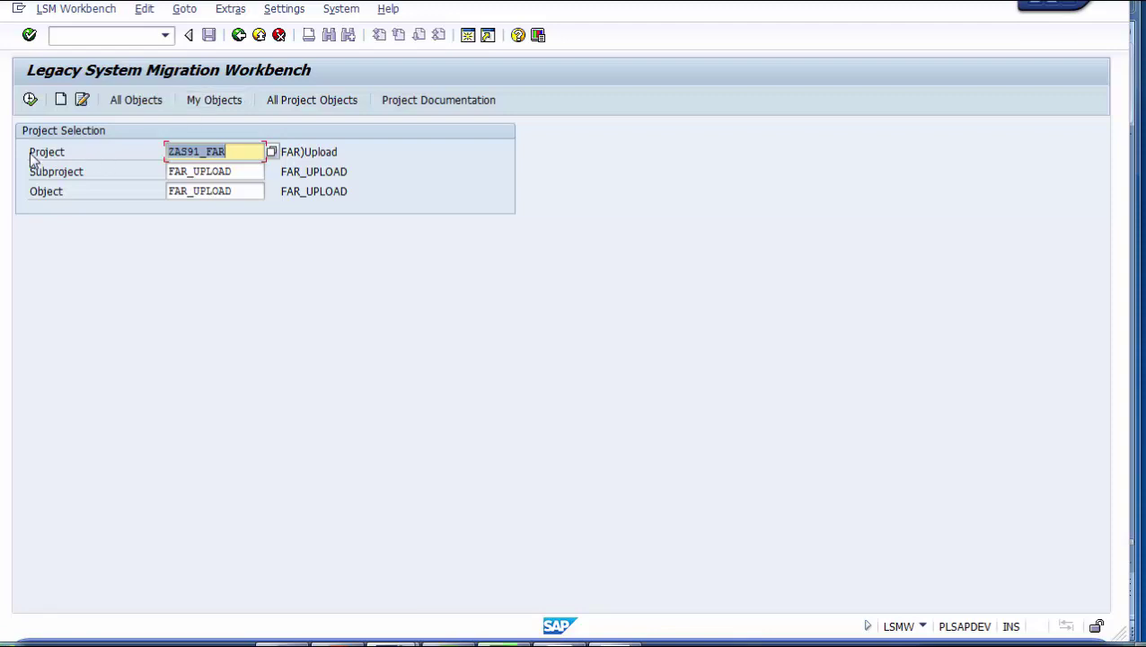
Step: Examine the project, subproject and object fields in the Legacy System Migration Workbench project selection
left_click(64, 154)
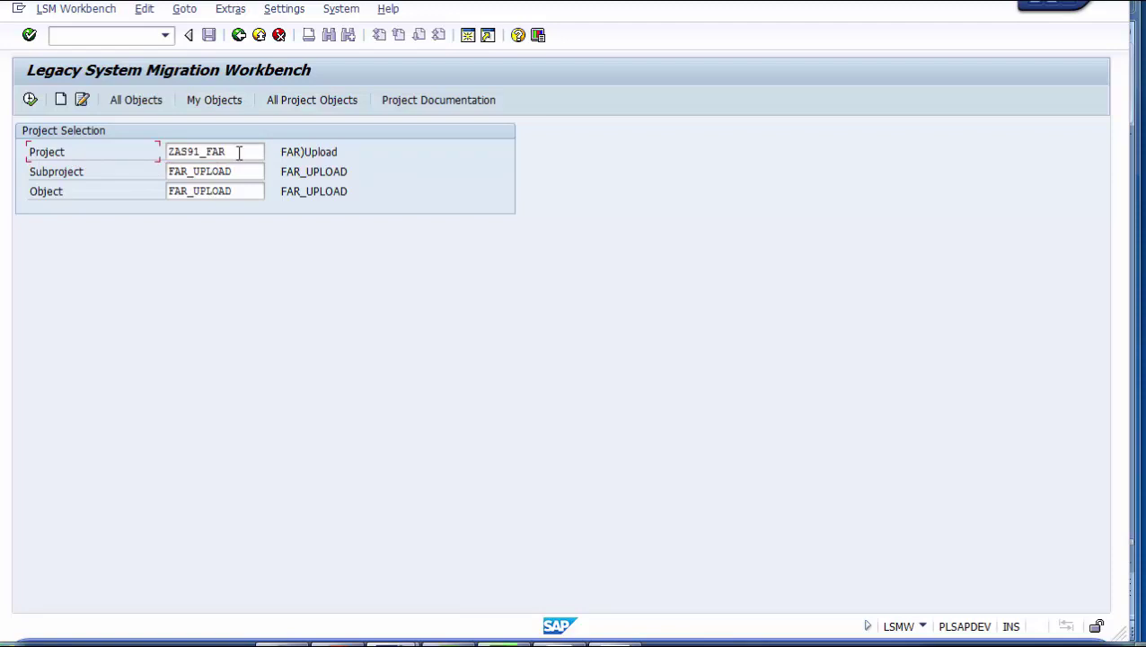
left_click_drag(244, 151, 154, 156)
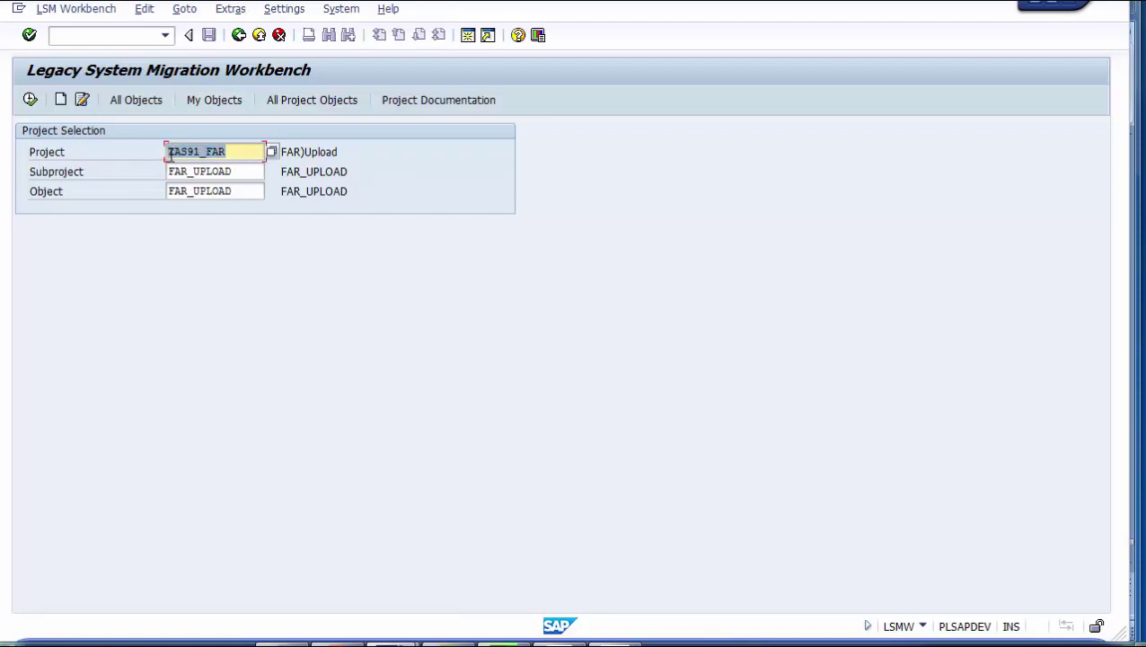
left_click(171, 152)
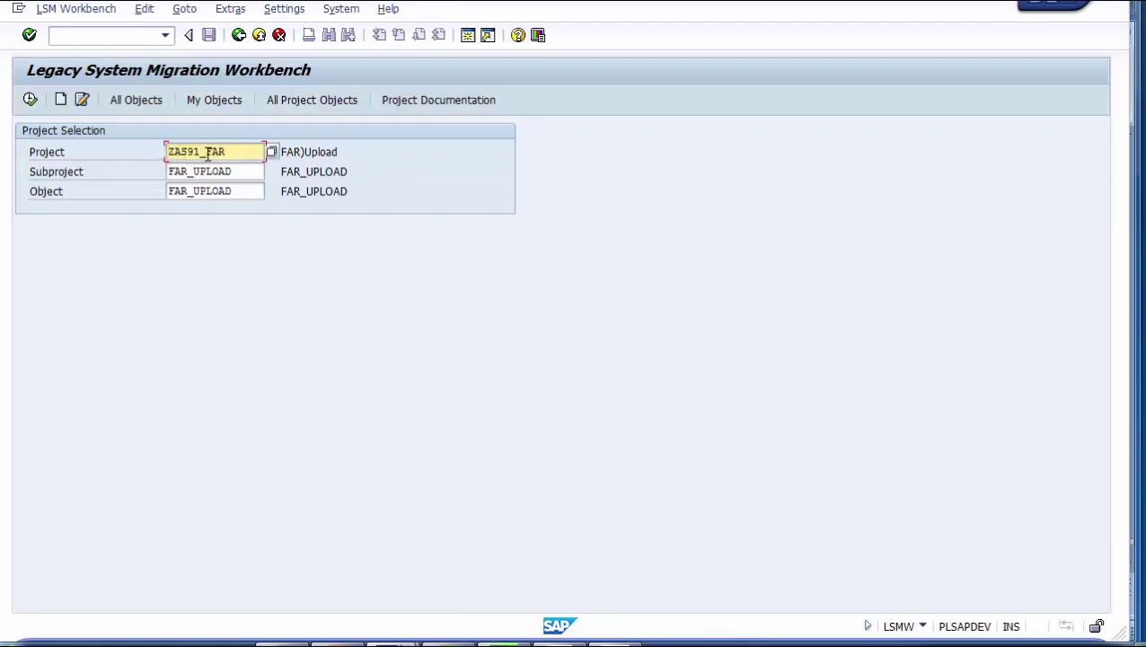
left_click_drag(207, 152, 234, 151)
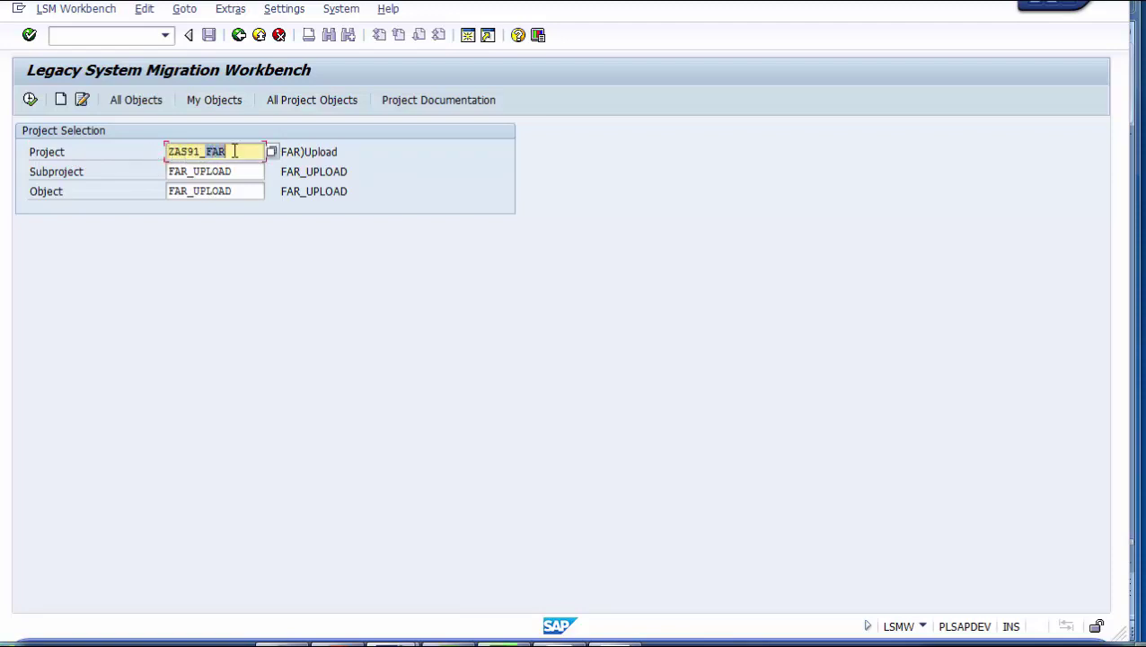
left_click(135, 174)
left_click(240, 172)
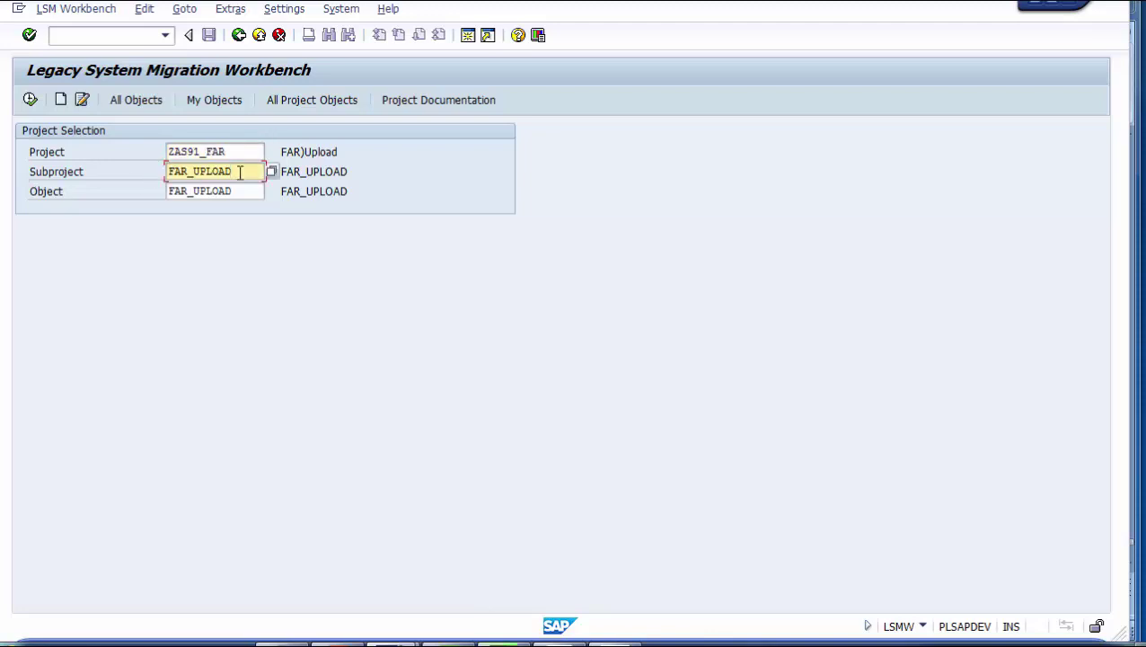
left_click(41, 200)
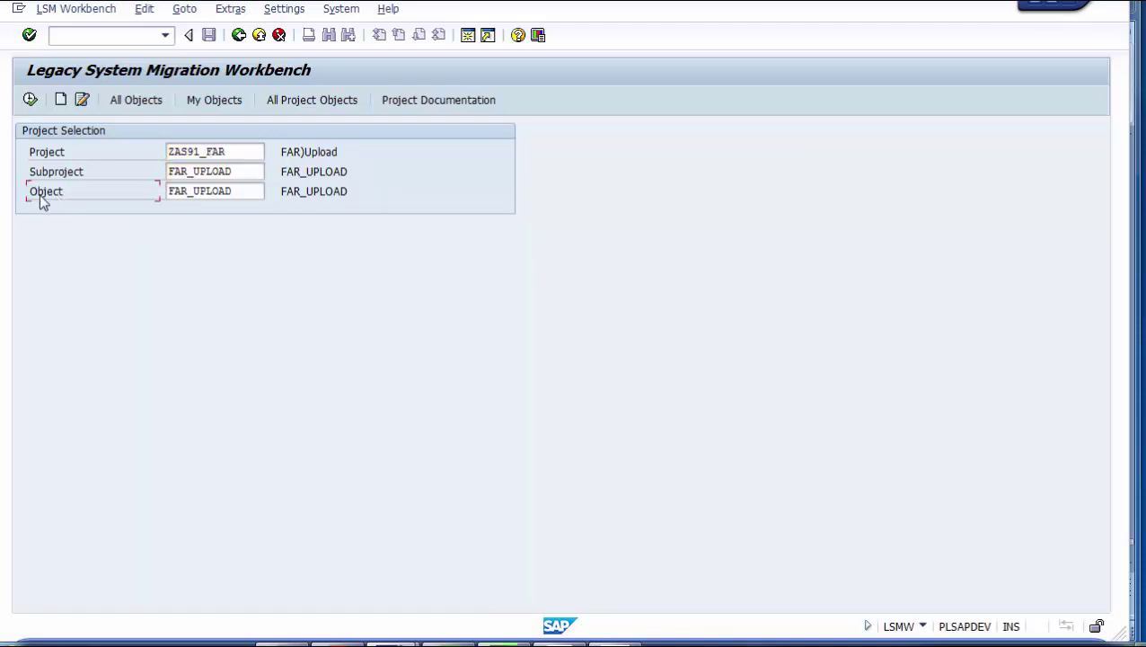
left_click(260, 197)
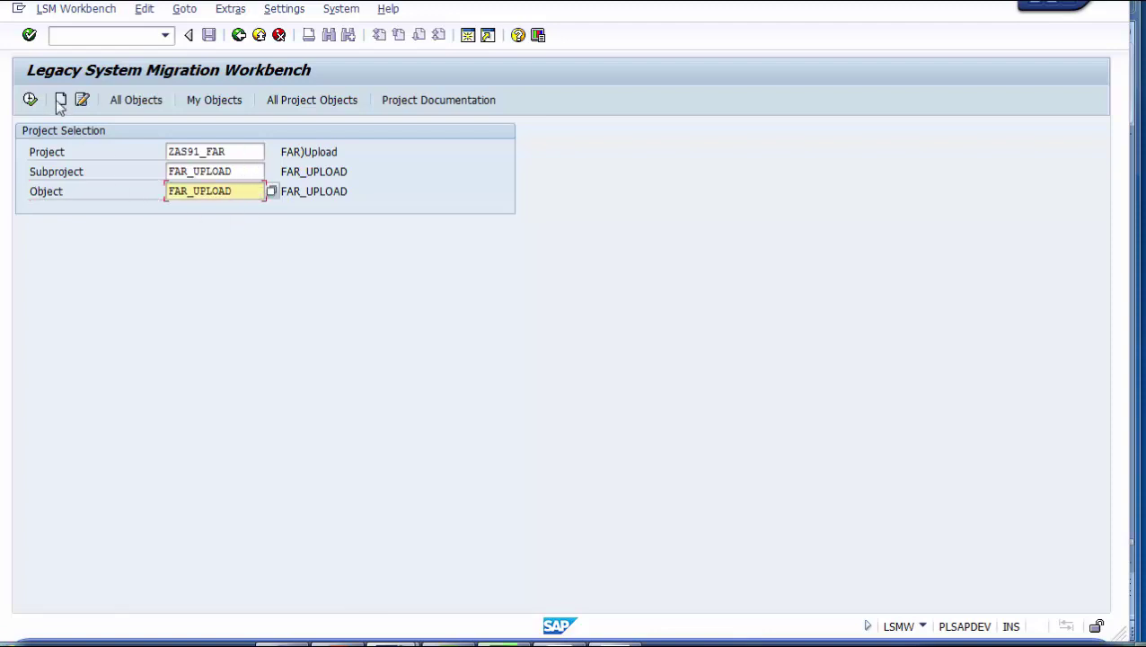
Step: Open the process steps of LSMW project ZAS91_FAR and select Specify Files
left_click(30, 99)
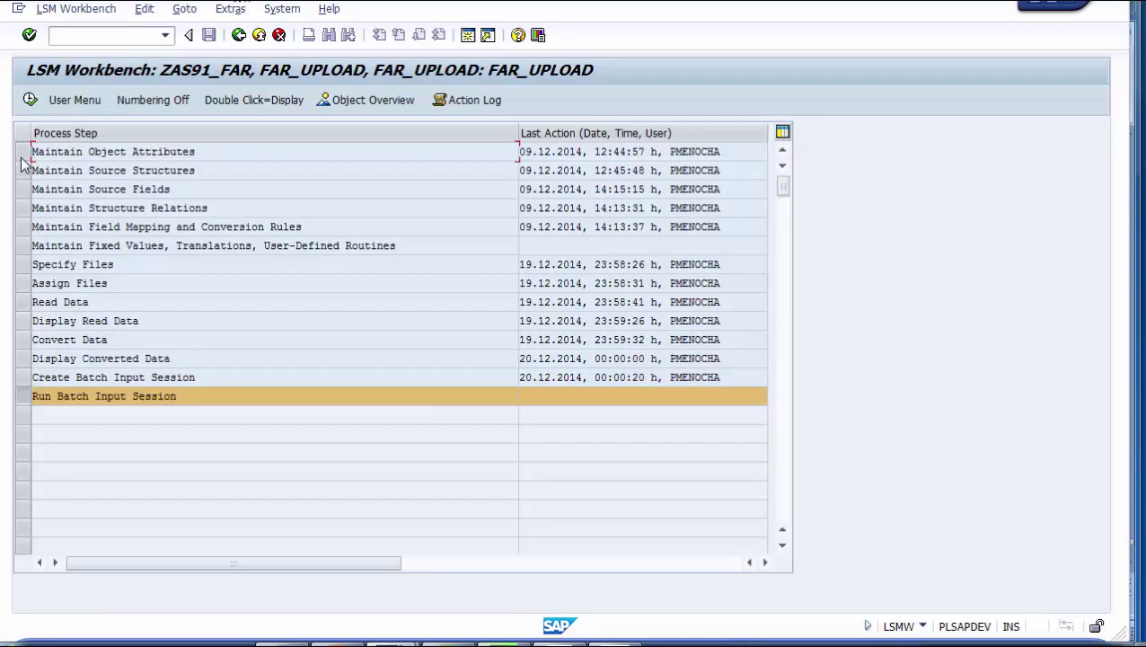
left_click(27, 264)
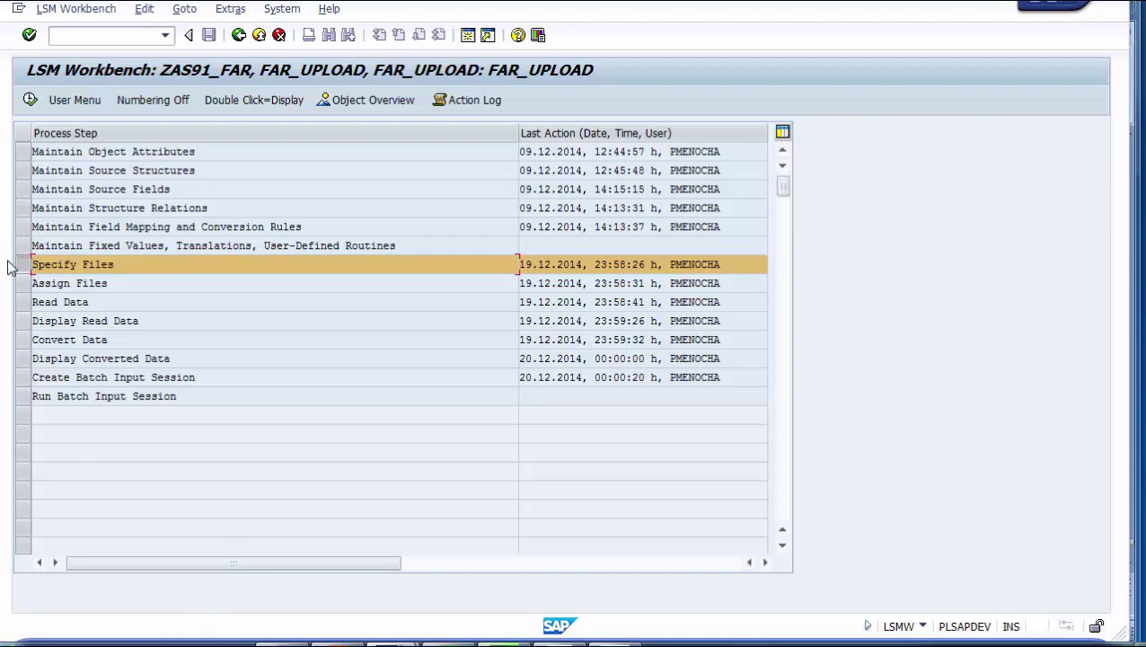
Step: Open the Asset Balances report with transaction AR01 in a new session
left_click(94, 38)
type("/oAR01")
key("Return")
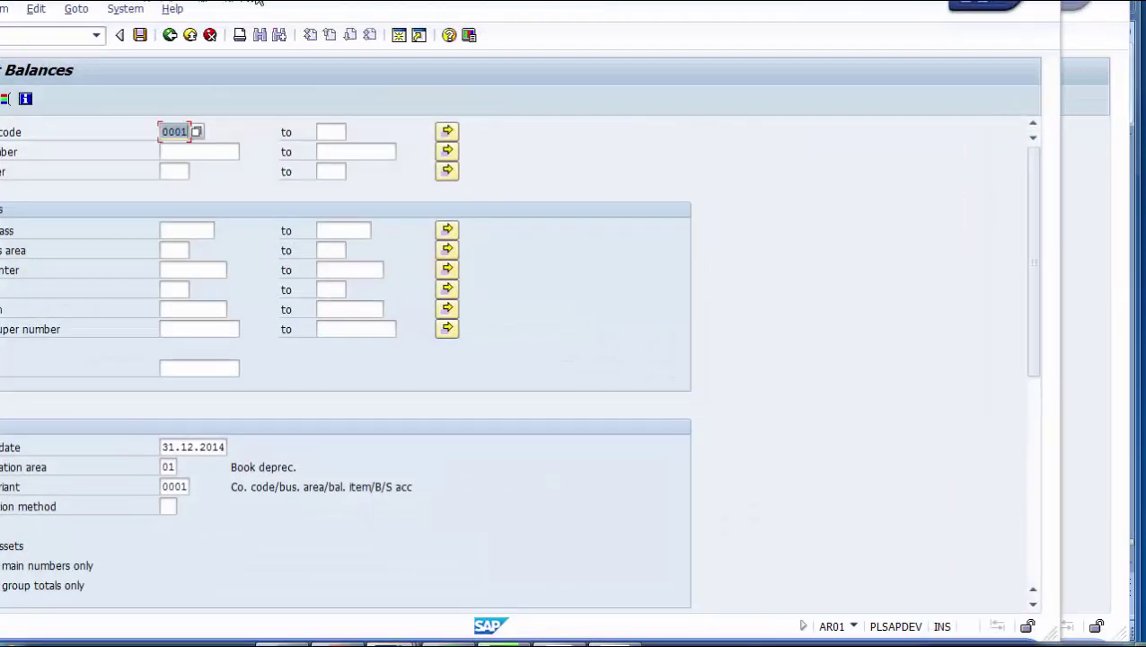
left_click_drag(261, 12, 329, 16)
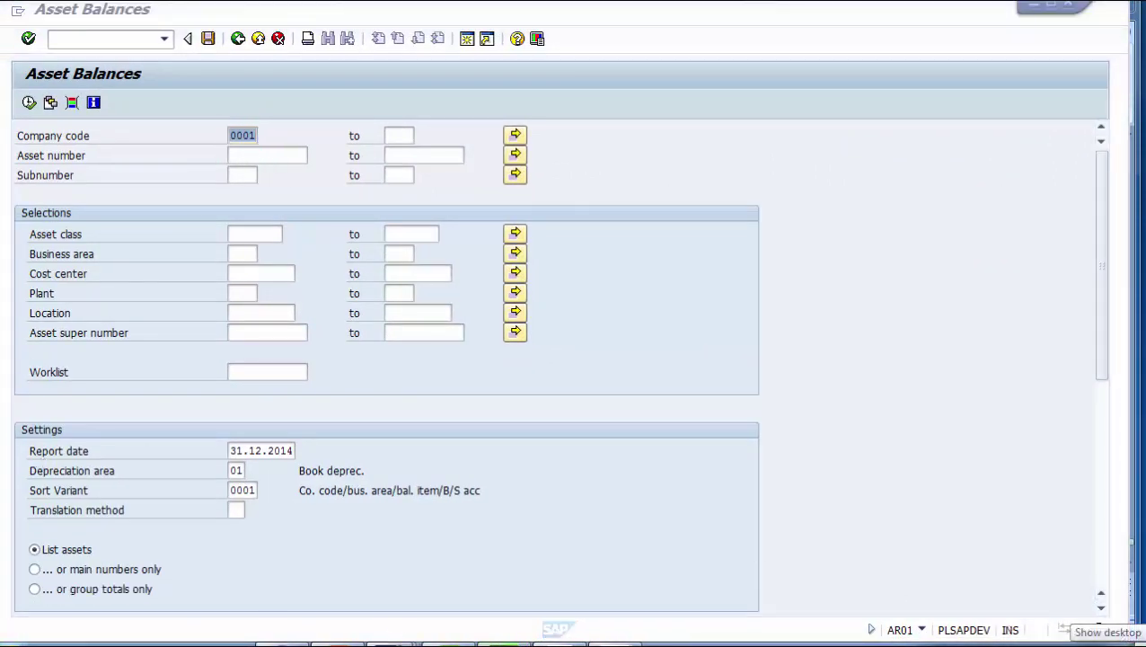
Step: Go to the desktop, minimize the airtel window and open the LAND workbook in Excel
left_click(1139, 638)
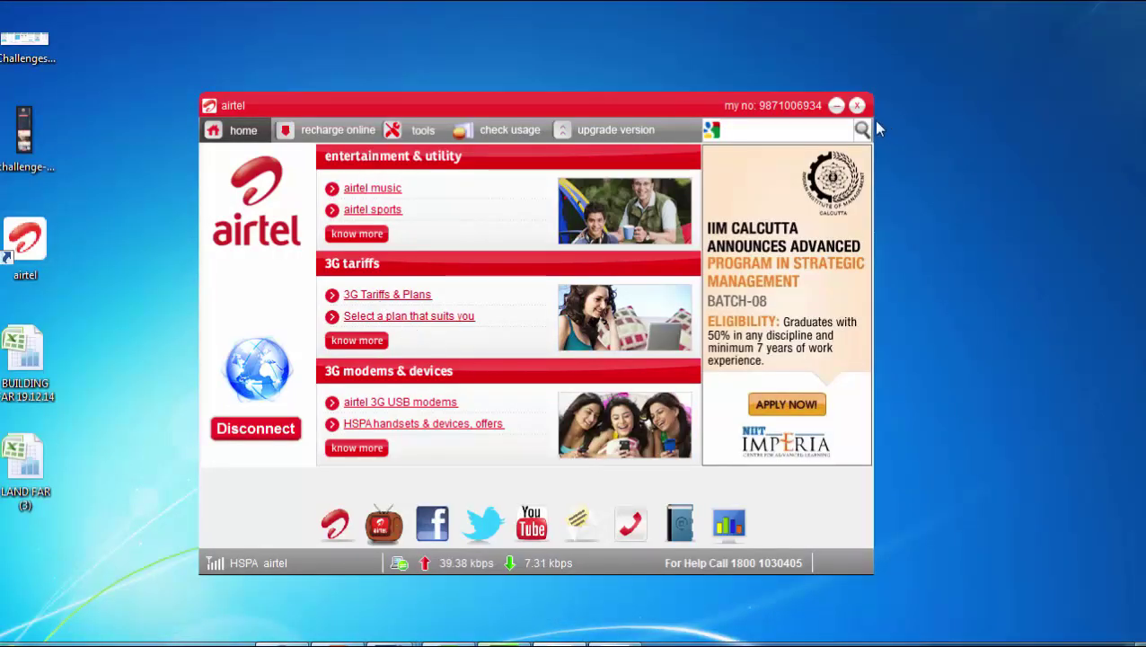
left_click(837, 106)
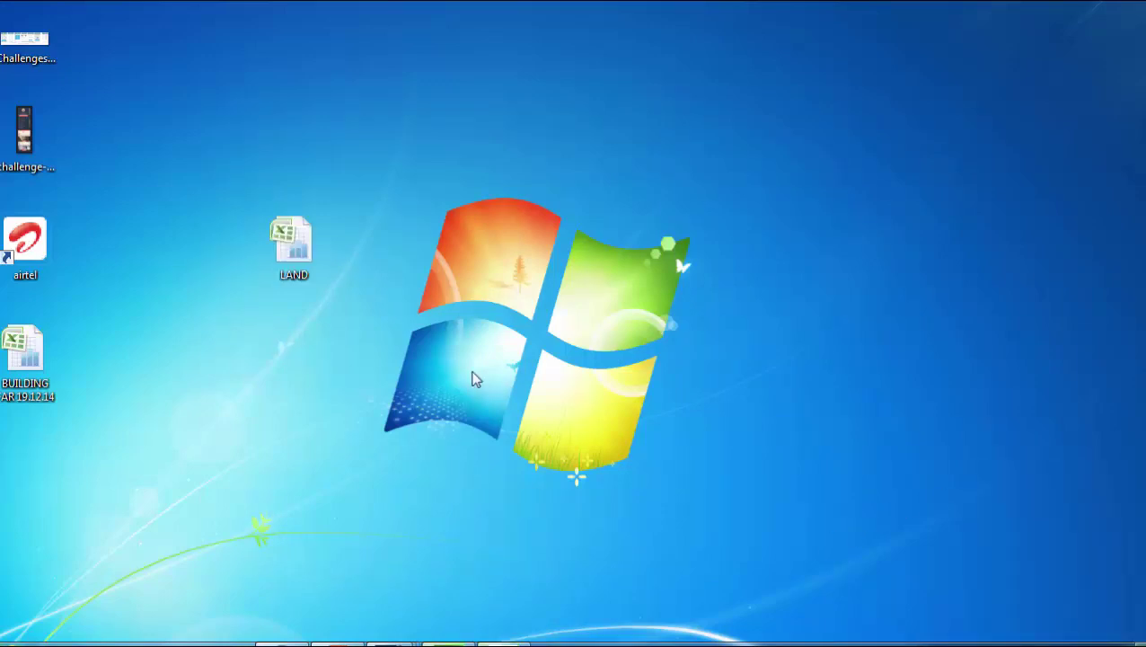
left_click(290, 276)
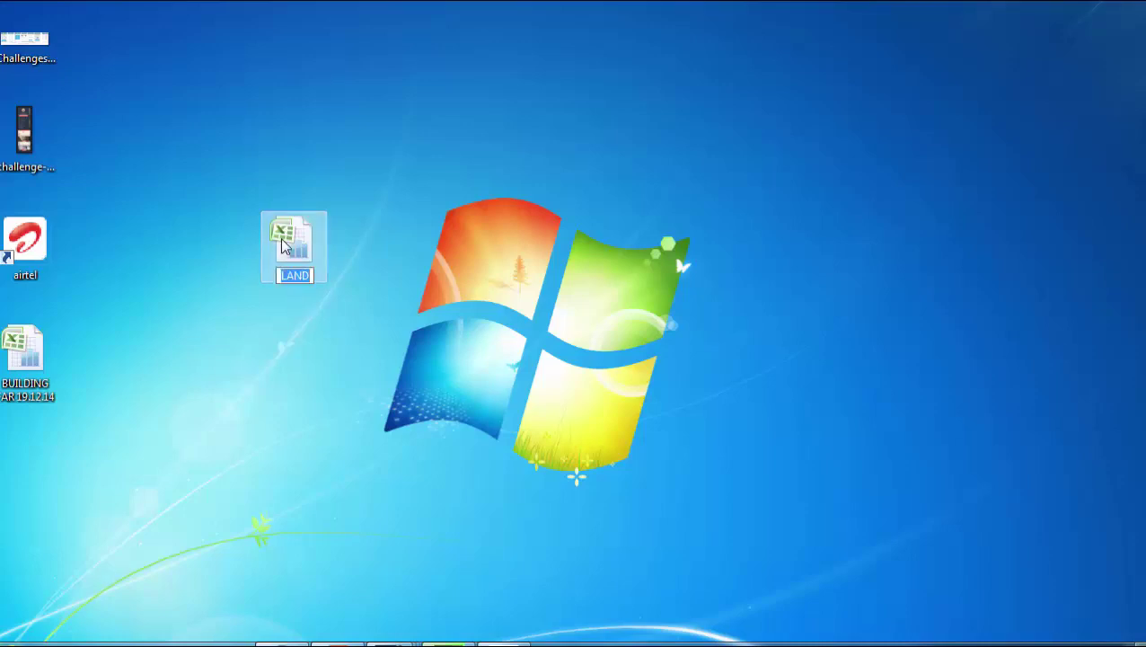
left_click(284, 244)
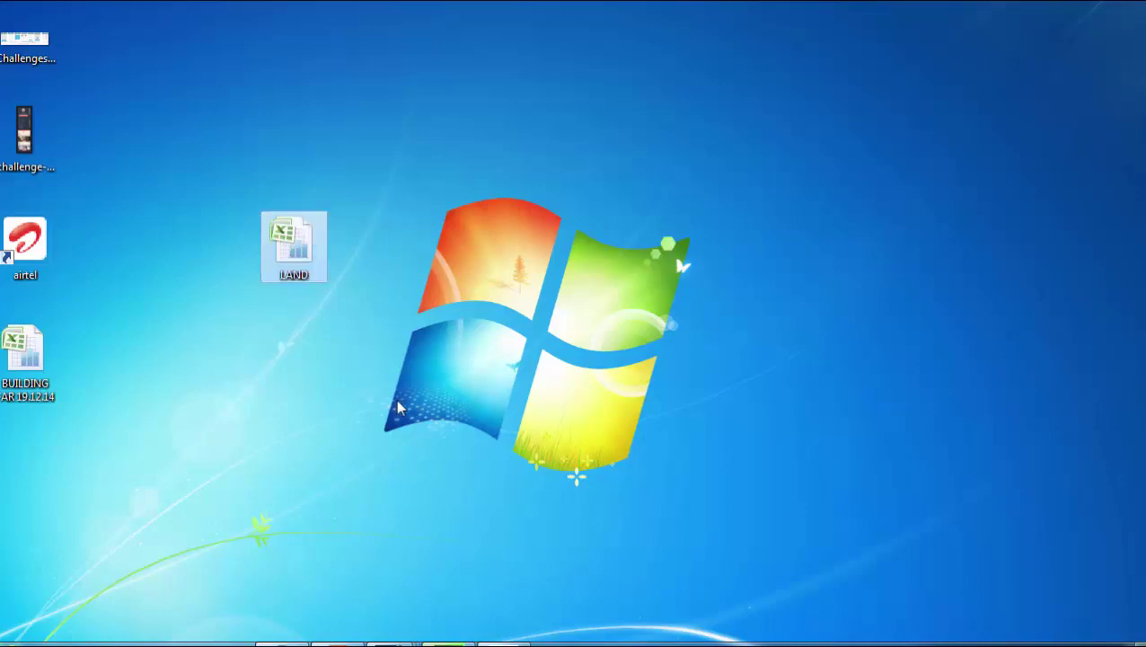
double_click(287, 240)
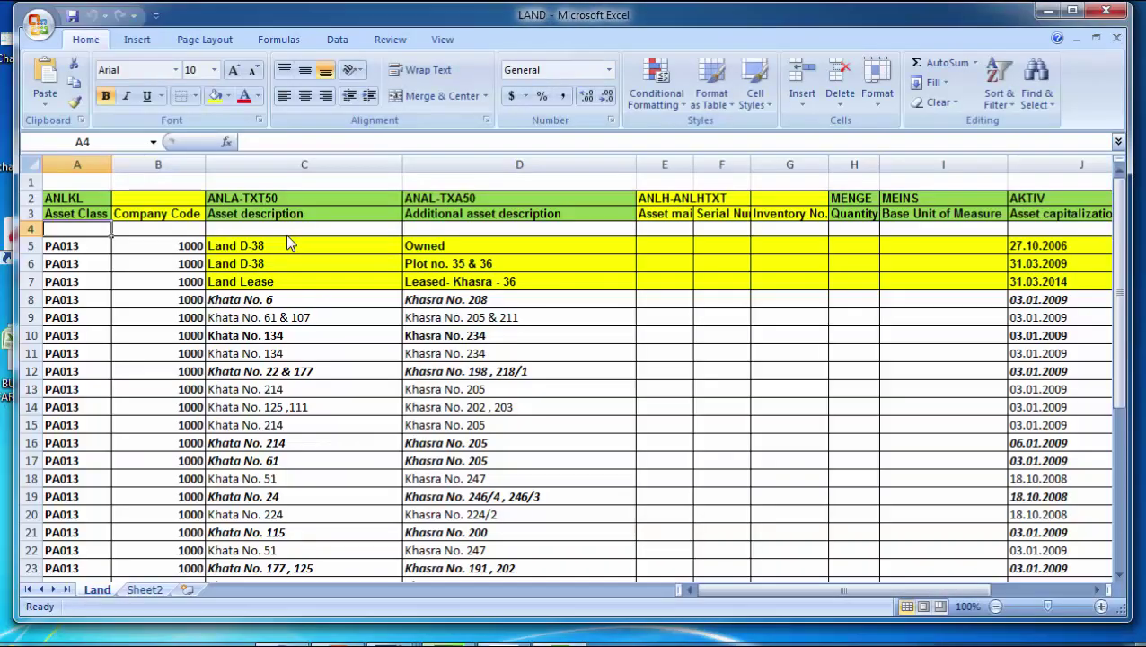
Step: Examine the Land sheet's upload columns from asset class through asset capitalization date
left_click(61, 213)
key("Down")
key("Down")
key("Down")
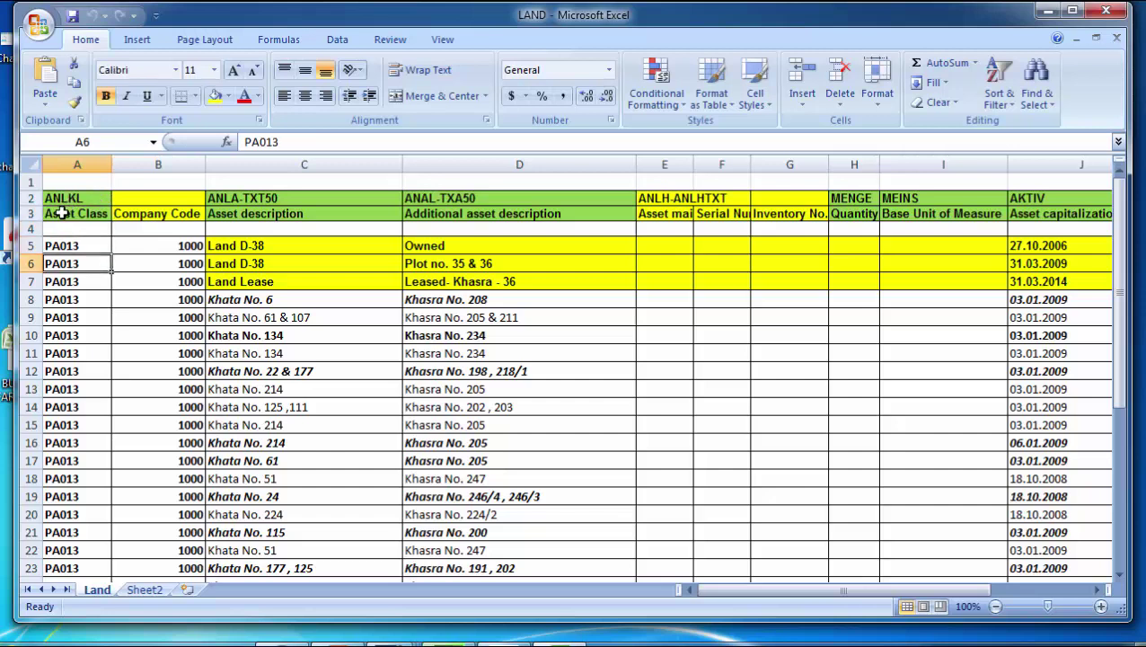
key("Right")
key("Right")
key("Right")
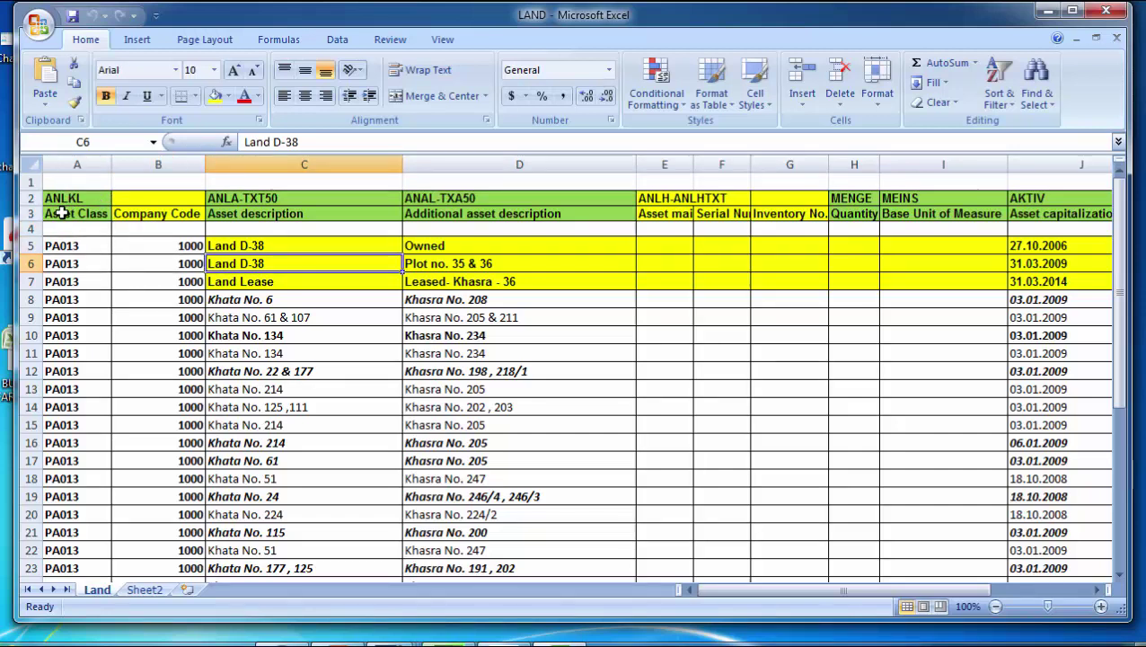
key("Right")
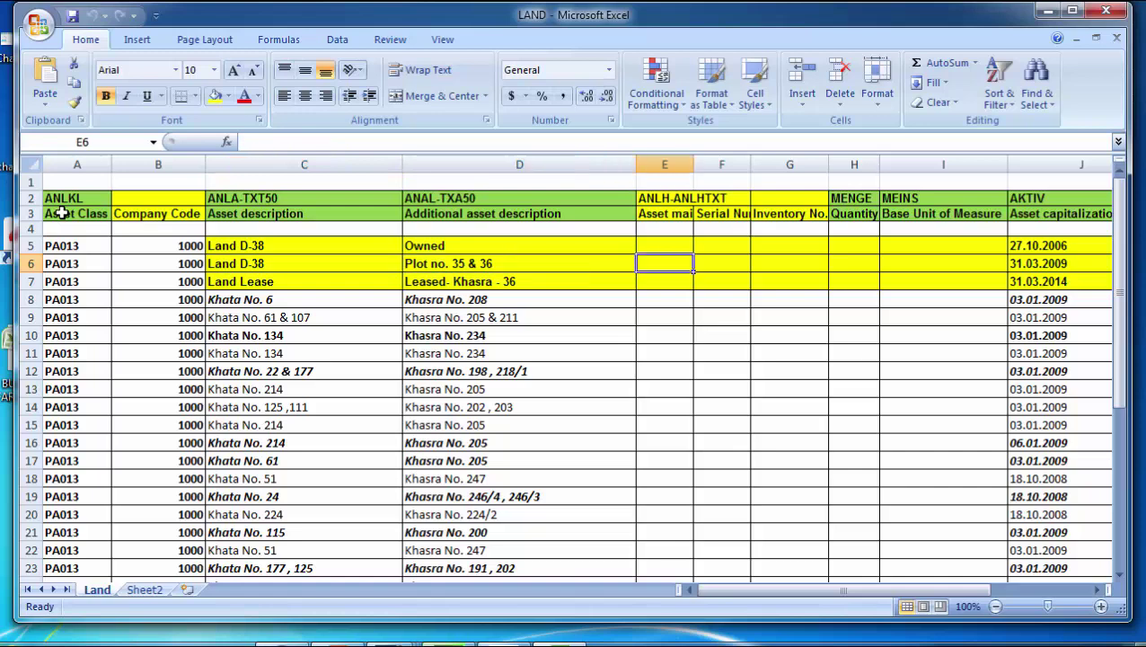
key("Right")
key("Right")
key("Right")
key("Right")
key("Right")
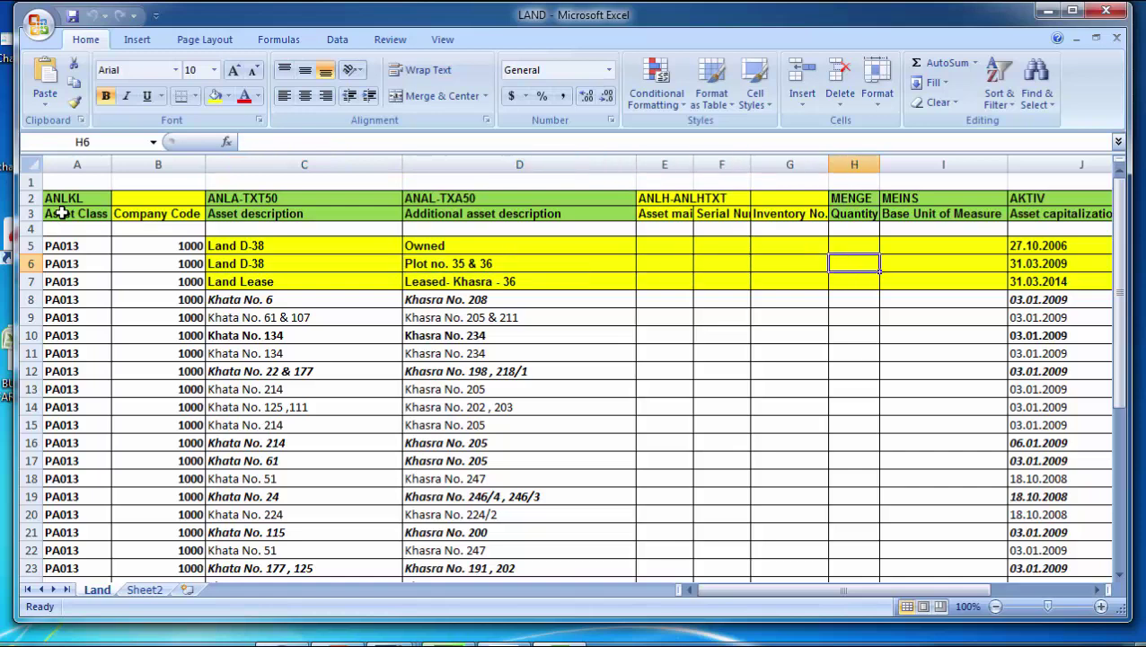
key("Right")
key("Right")
key("Left")
key("Left")
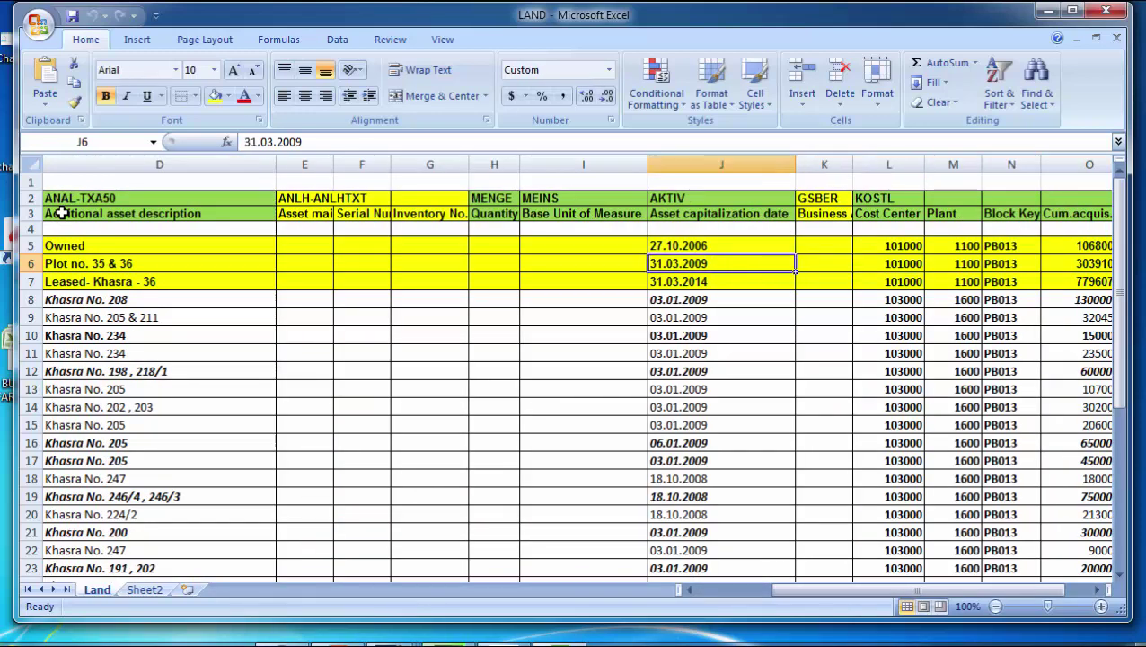
Step: Examine the cost center, plant, block key, acquisition value and accumulated depreciation columns, and return to the first columns
key("Up")
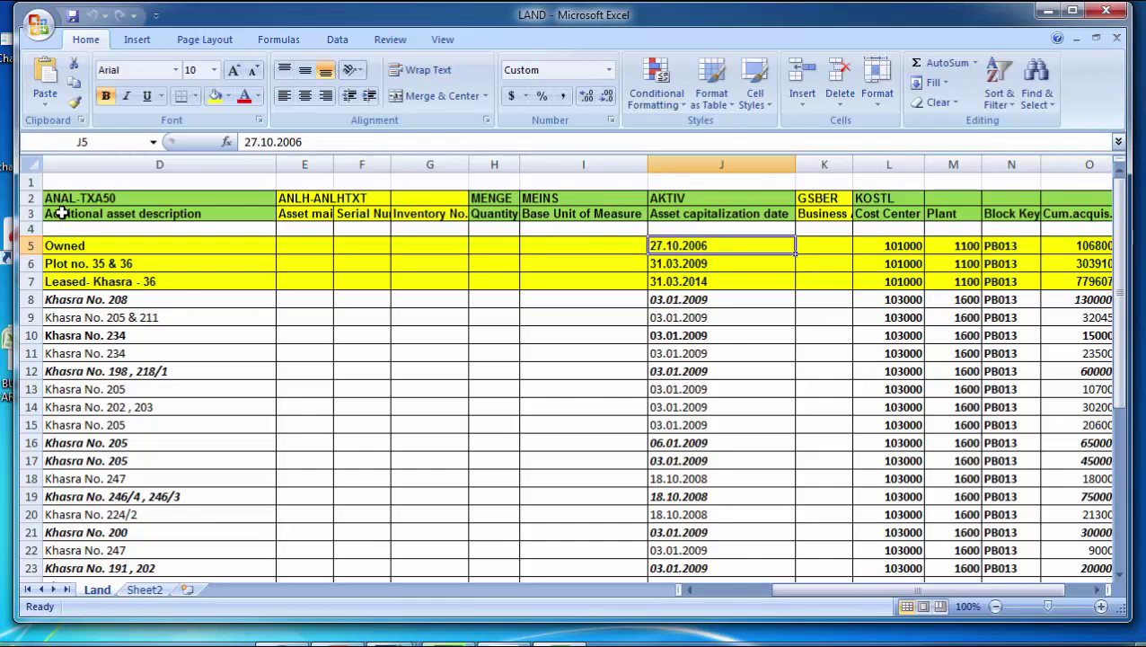
key("Right")
key("Right")
key("Right")
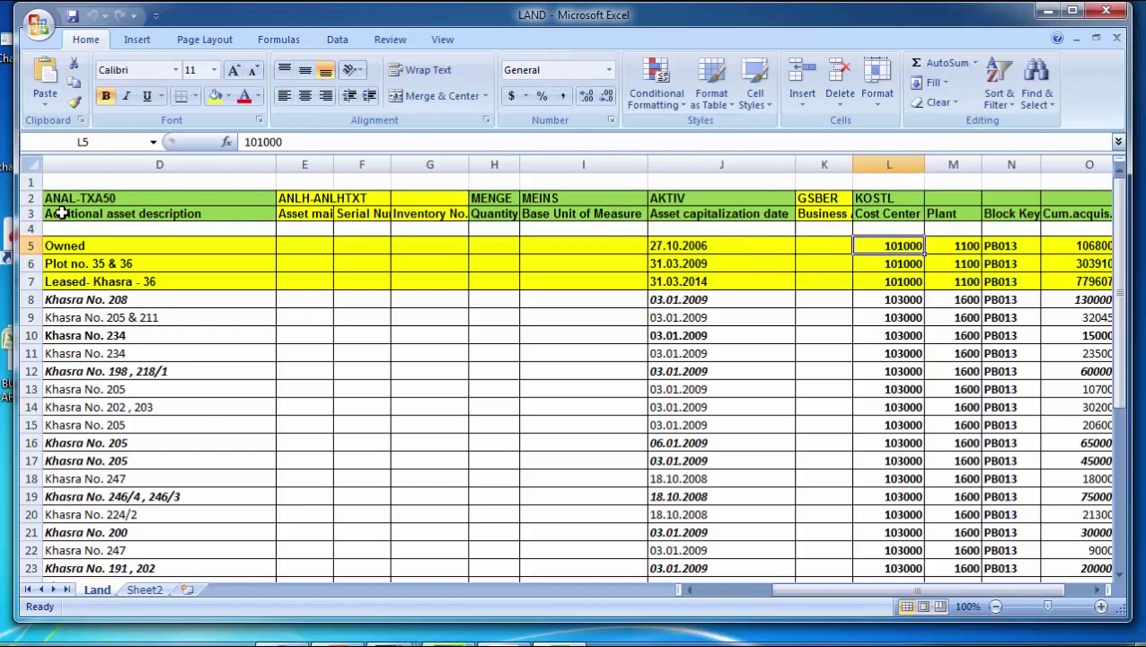
key("Right")
key("Right")
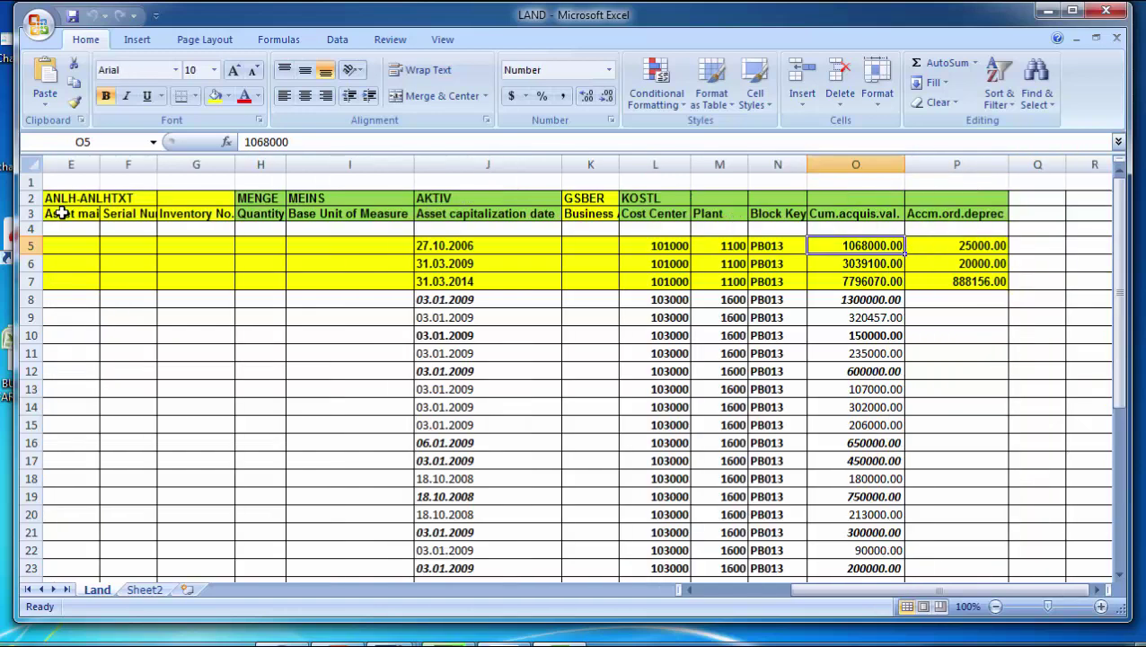
key("Left")
key("Right")
key("Right")
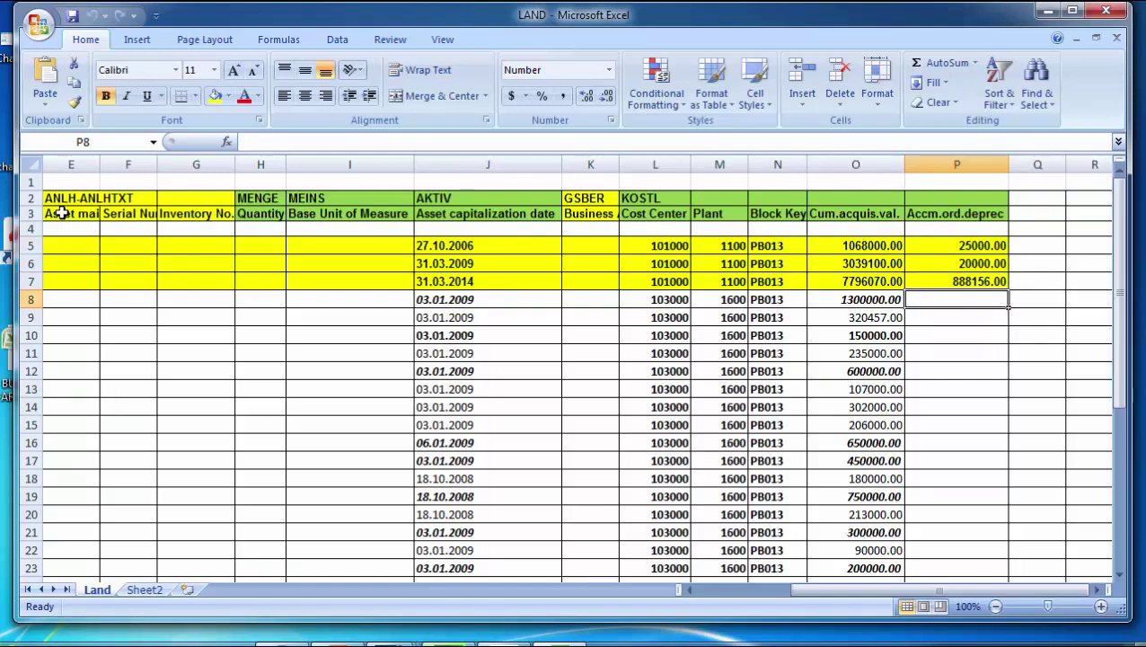
key("Up")
key("Up")
key("Up")
key("Left")
key("Left")
key("Left")
key("Left")
key("Left")
key("Left")
key("Left")
key("Left")
key("Left")
key("Left")
key("Left")
key("Left")
key("Left")
key("Left")
key("Left")
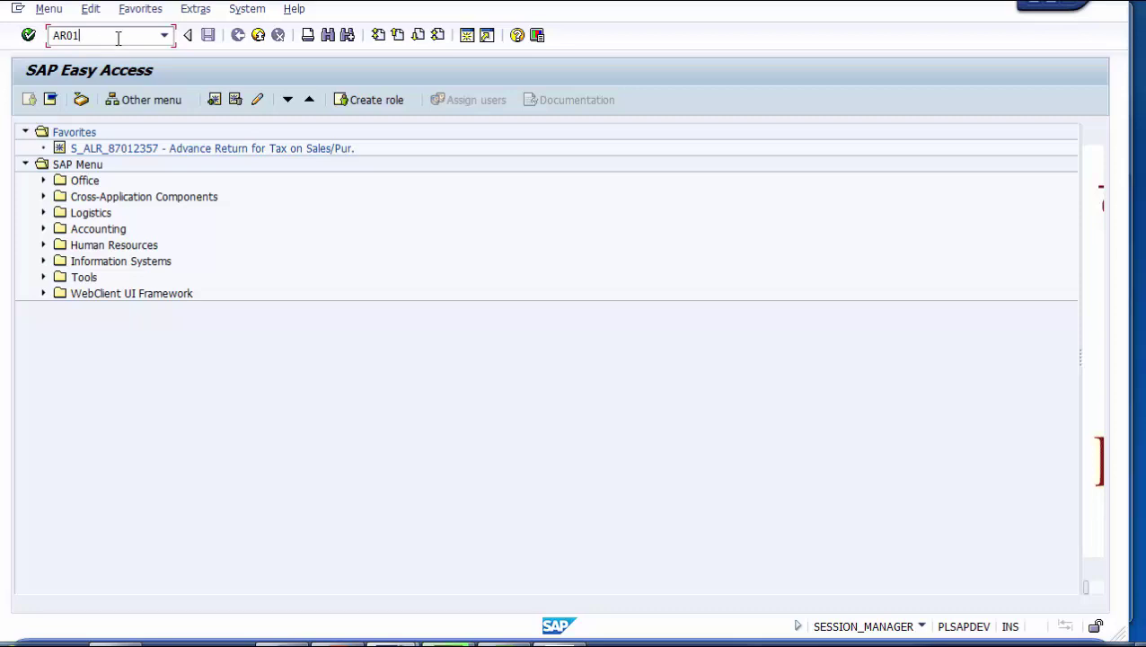
Step: Open the Asset Balances report from SAP Easy Access with transaction AR01 and enter company code 1000
left_click_drag(117, 36, 50, 36)
key("Return")
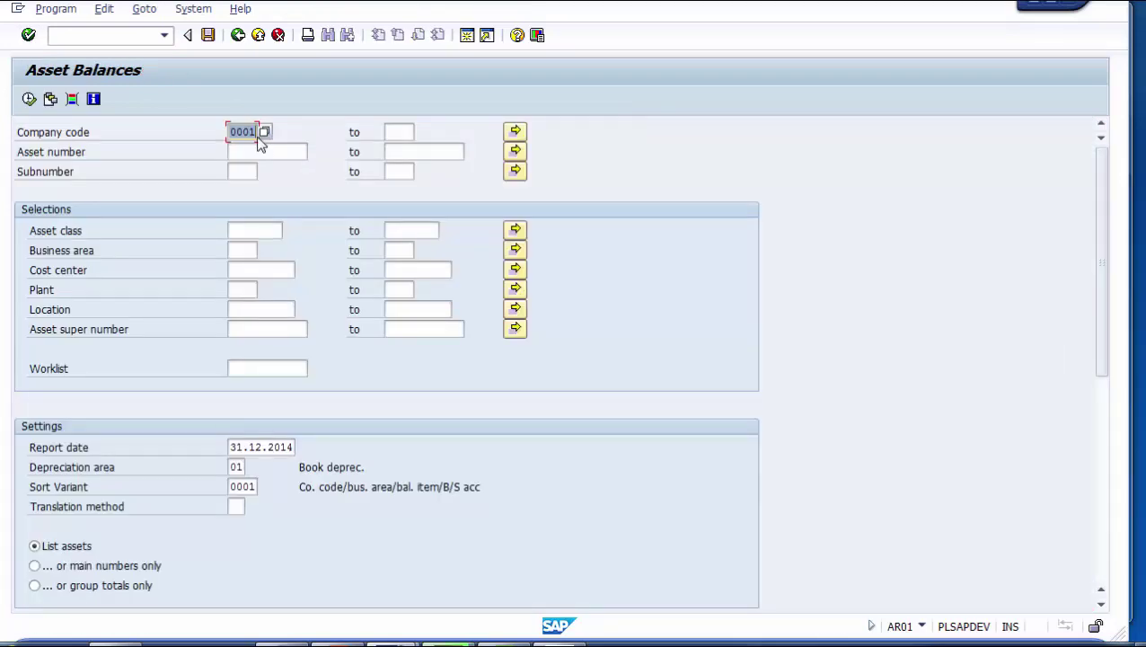
type("1000")
Step: Choose PA013 (Land) from the asset class value list as the Asset Balances selection
left_click(254, 231)
key("F4")
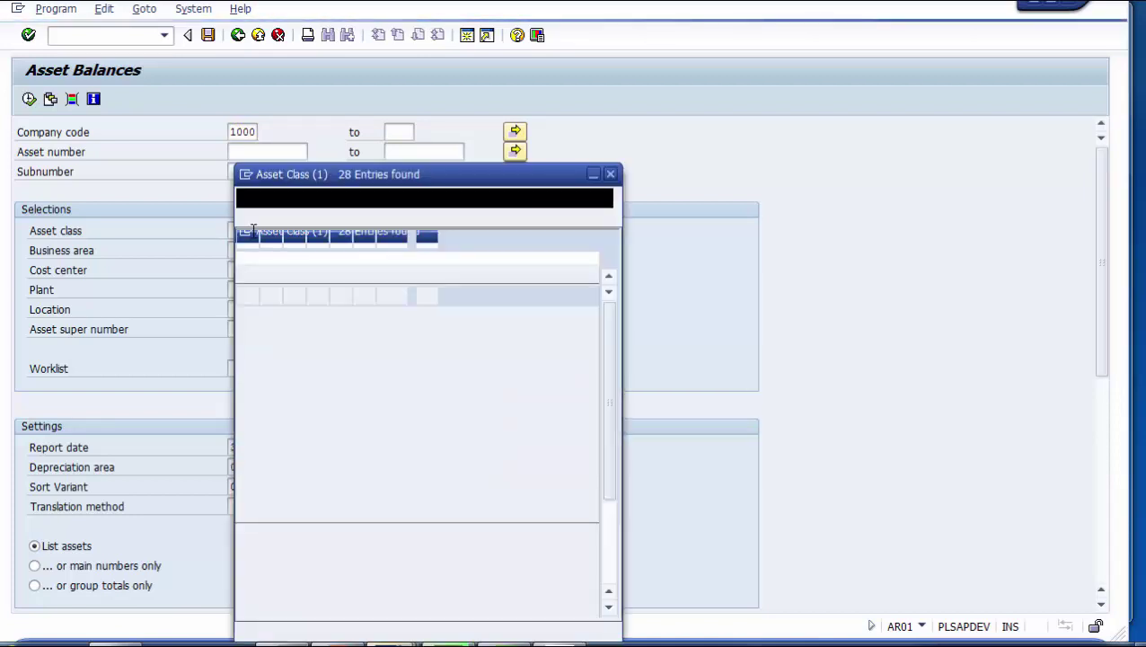
scroll(363, 557, "down", 3)
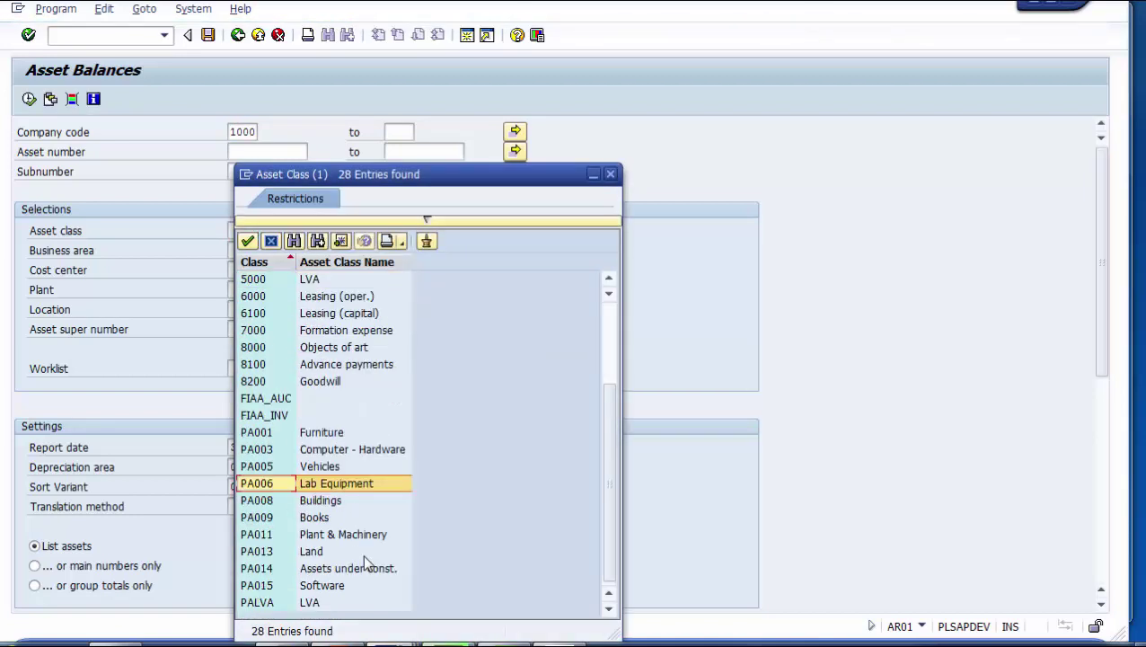
left_click(316, 553)
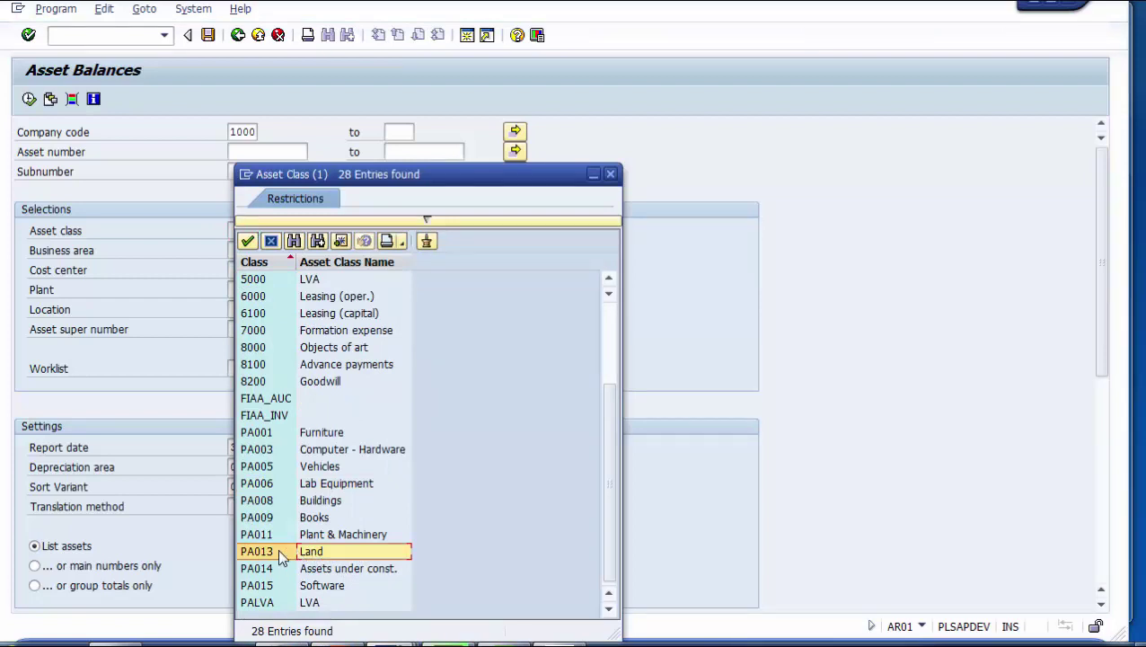
double_click(277, 550)
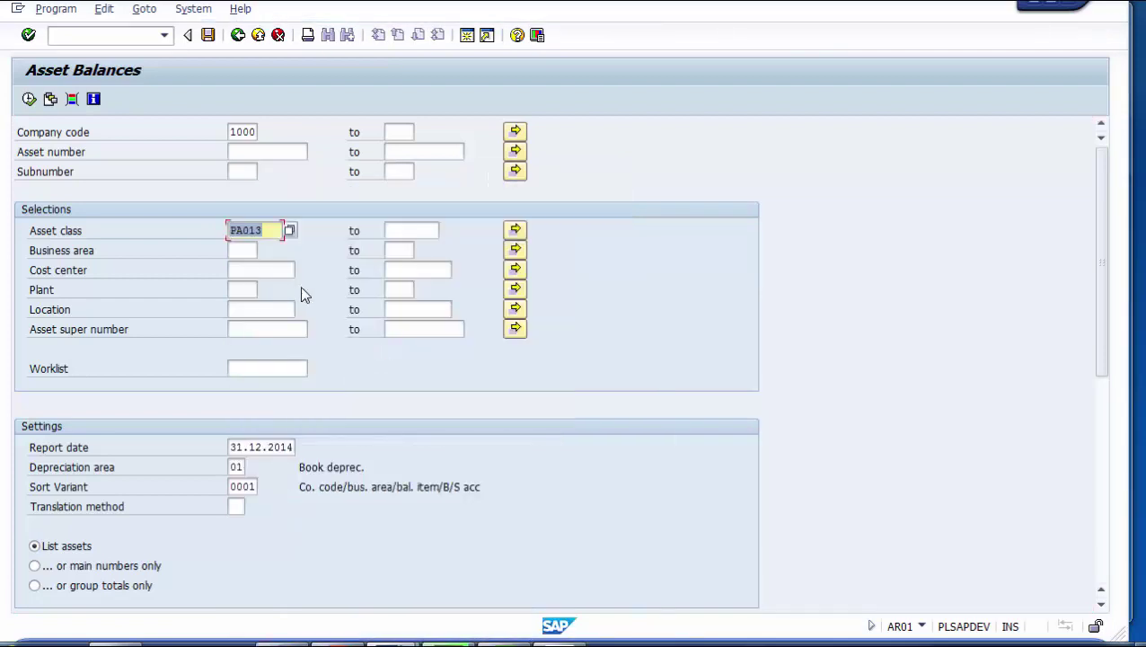
Step: Try to run the Asset Balances report for PA013 with report date 01.04.2014
left_click(250, 447)
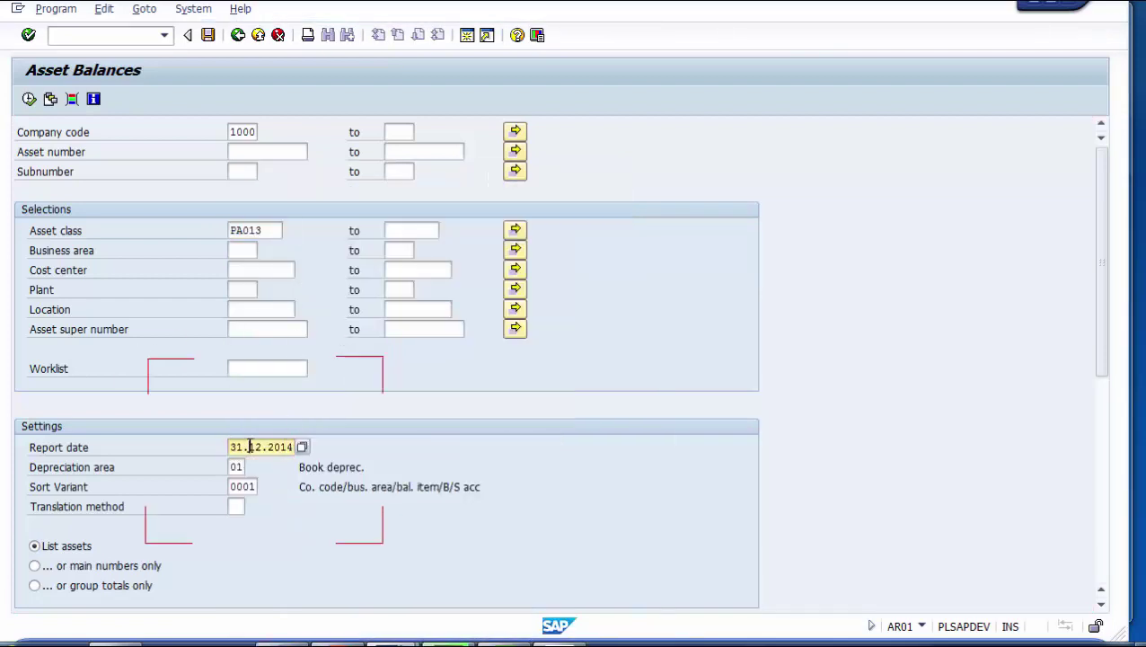
double_click(250, 447)
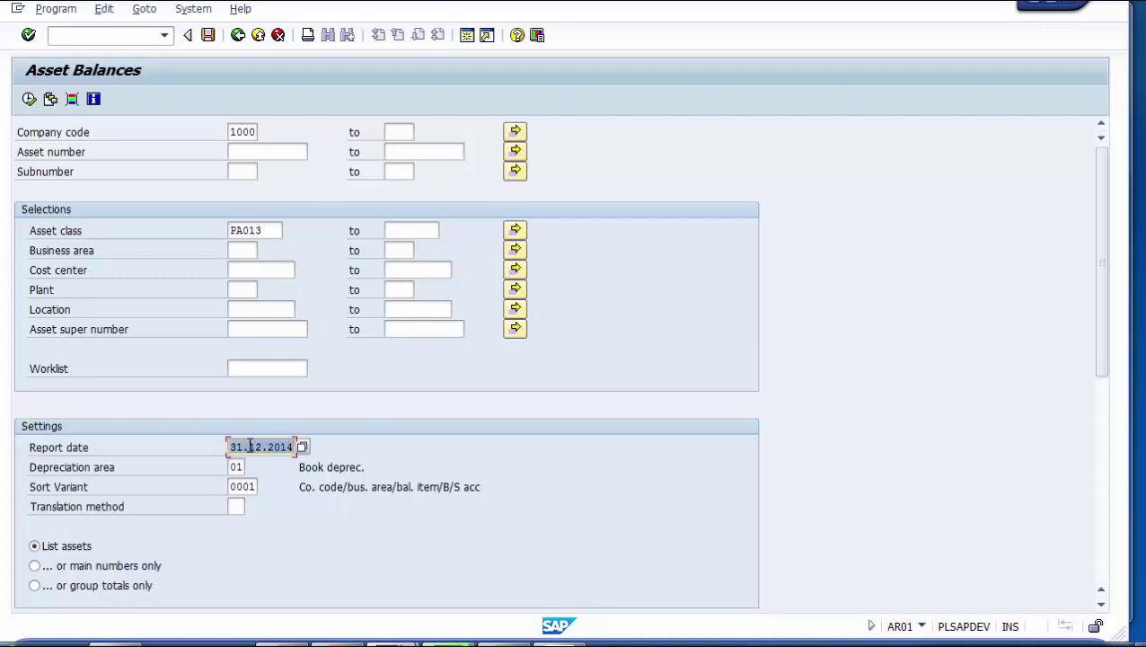
type("010120")
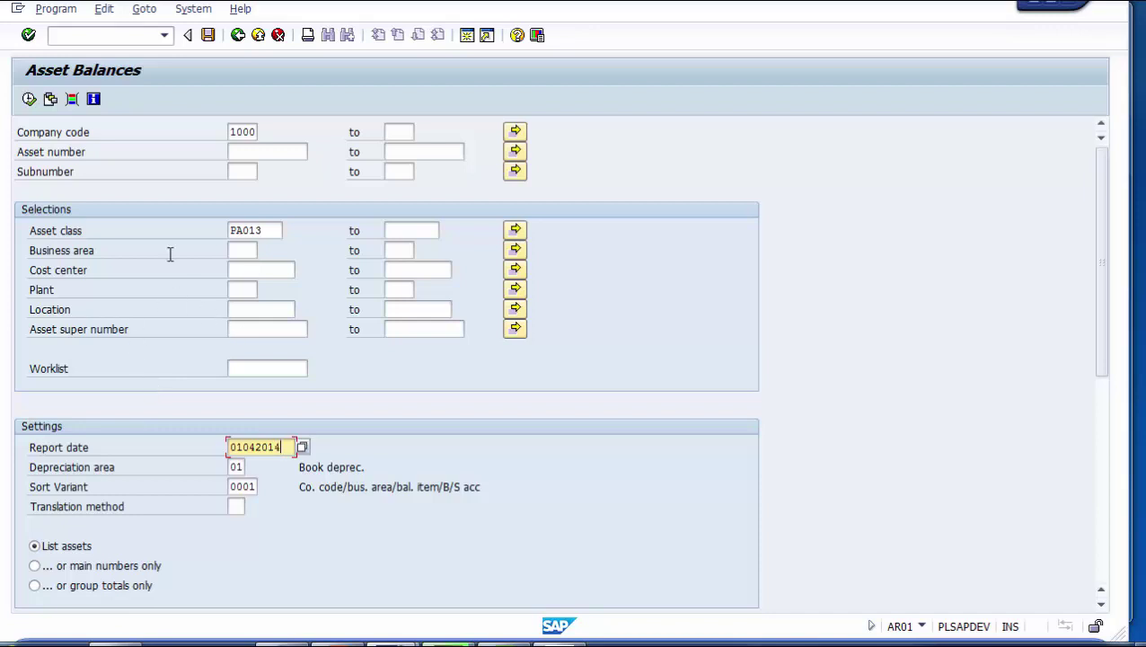
key("Return")
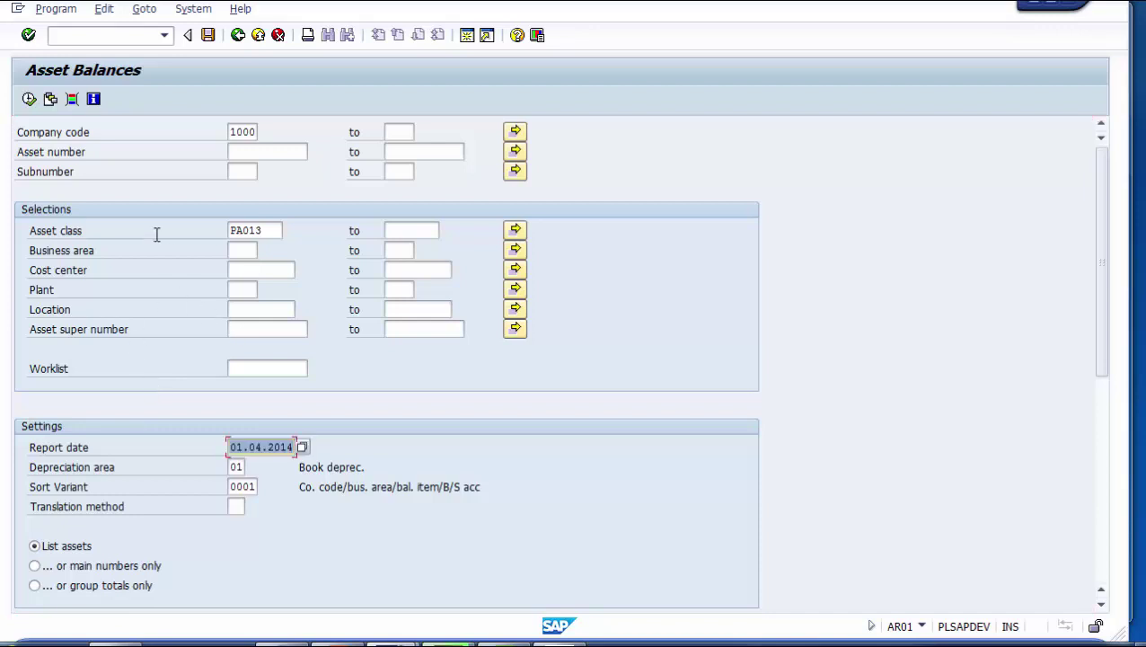
left_click(29, 98)
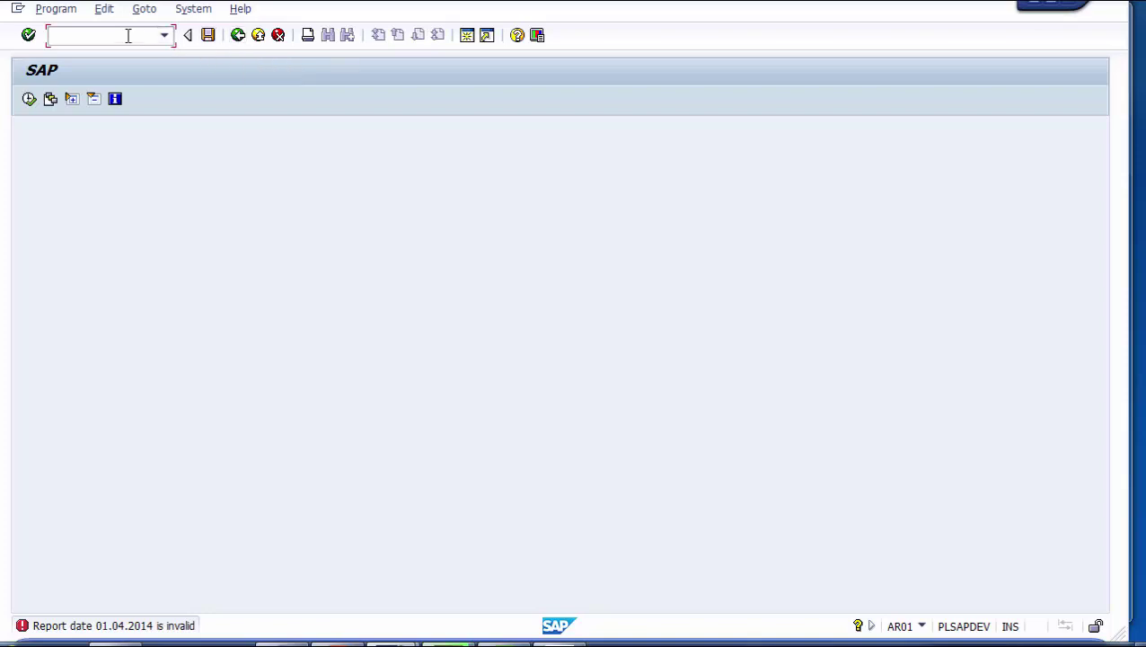
Step: Reopen the Asset Balances selection, run it with report date 31.03.2014 and dismiss the information message
type("nar02")
key("Return")
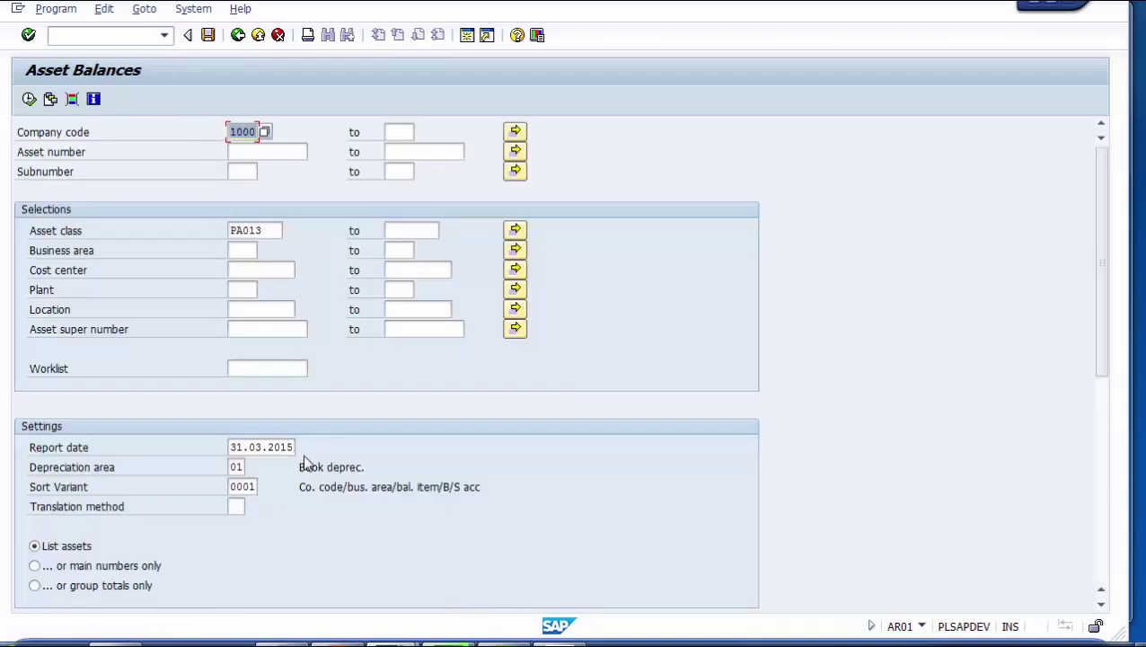
left_click(294, 447)
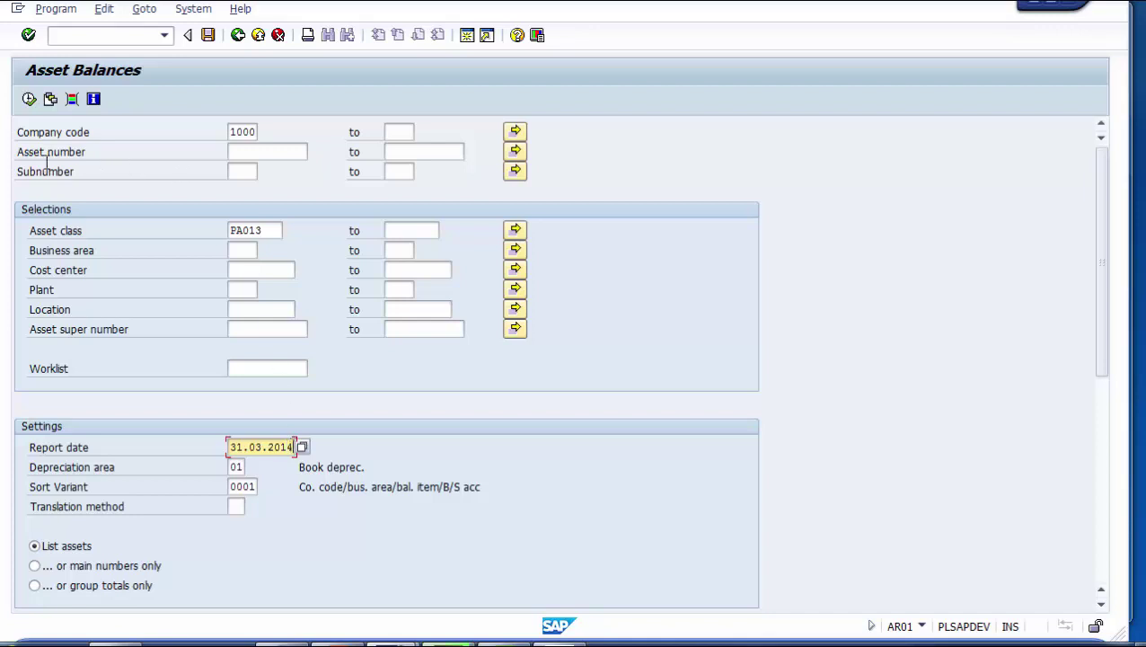
left_click(28, 100)
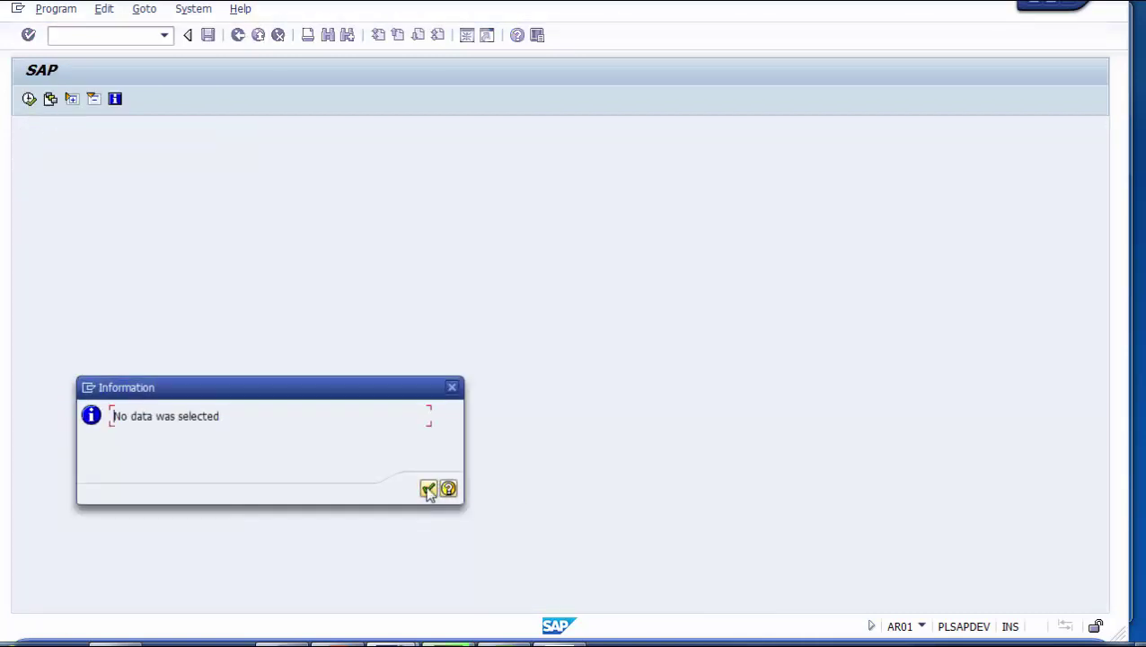
left_click(428, 490)
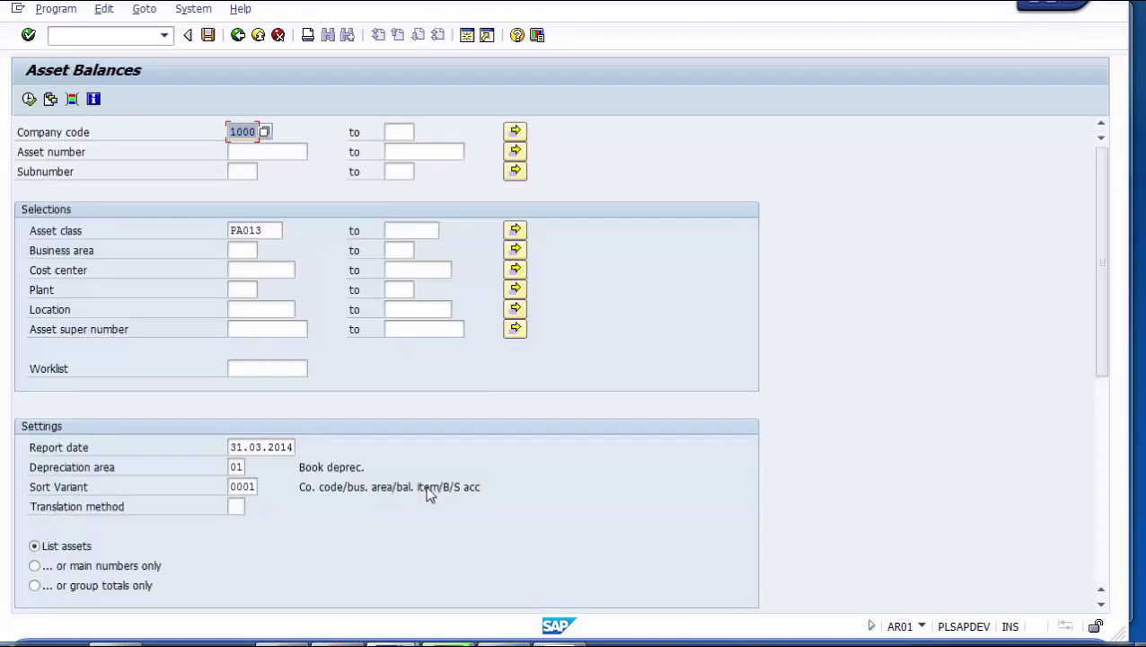
Step: Try the Asset Balances report again with report date 01.04.2014, and return to SAP Easy Access
double_click(259, 448)
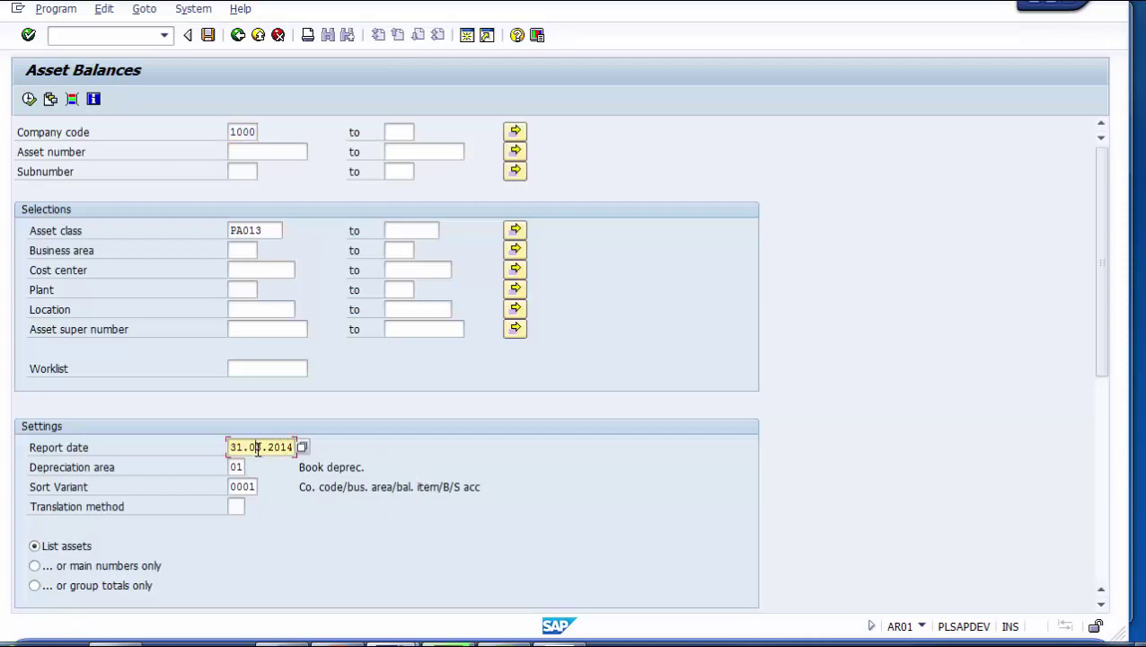
type("01042014")
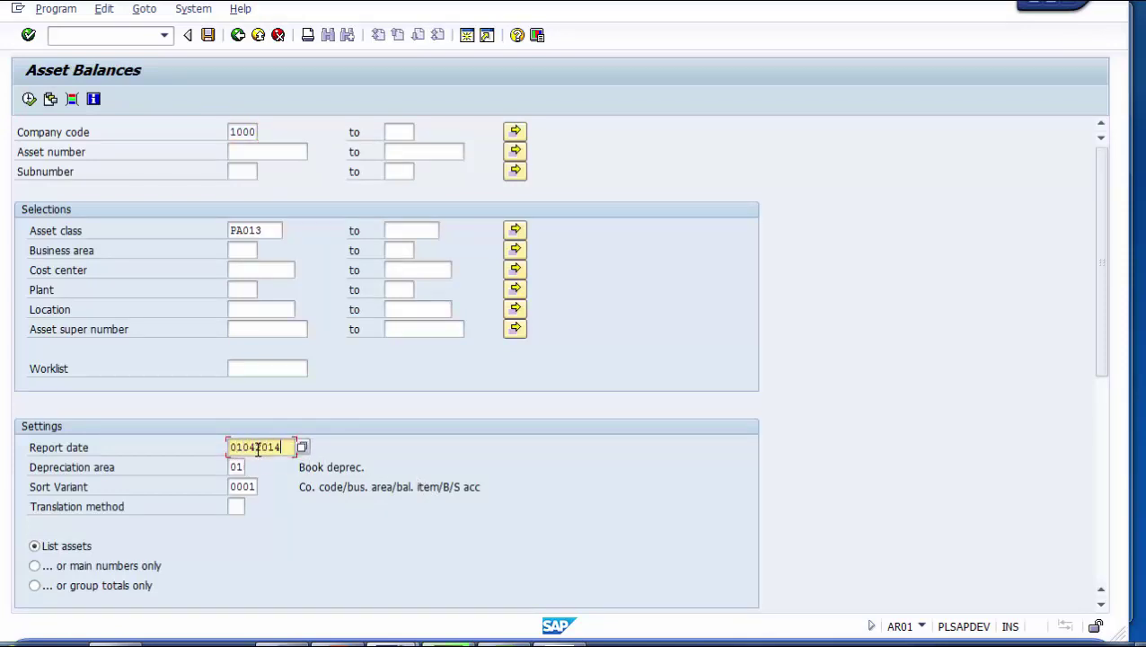
key("Return")
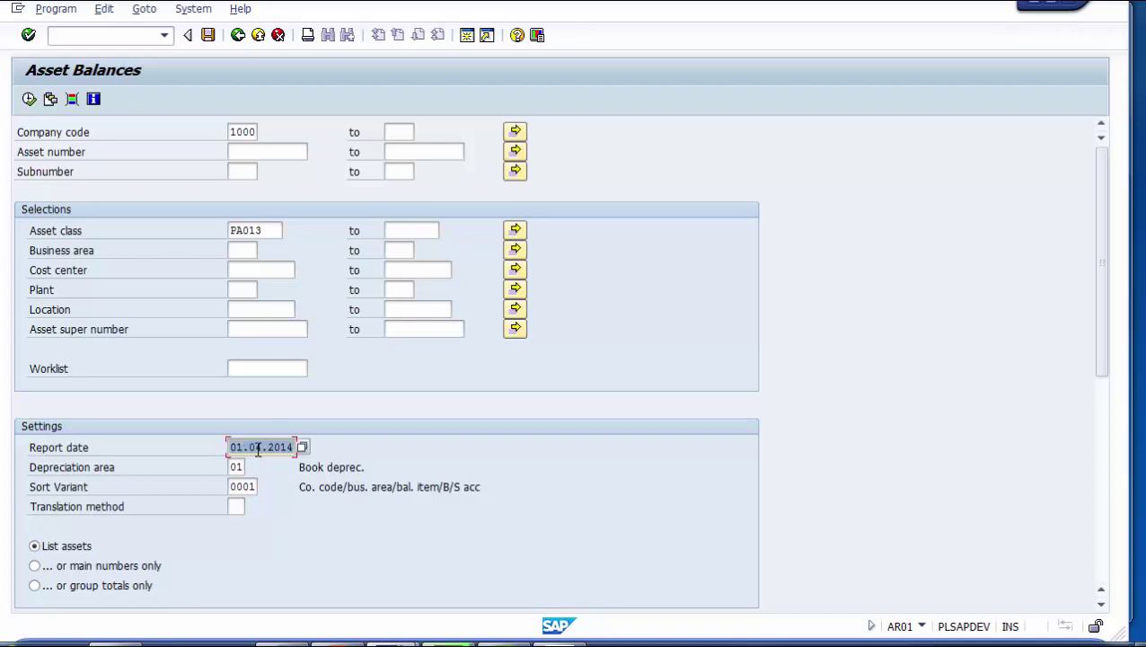
left_click(29, 99)
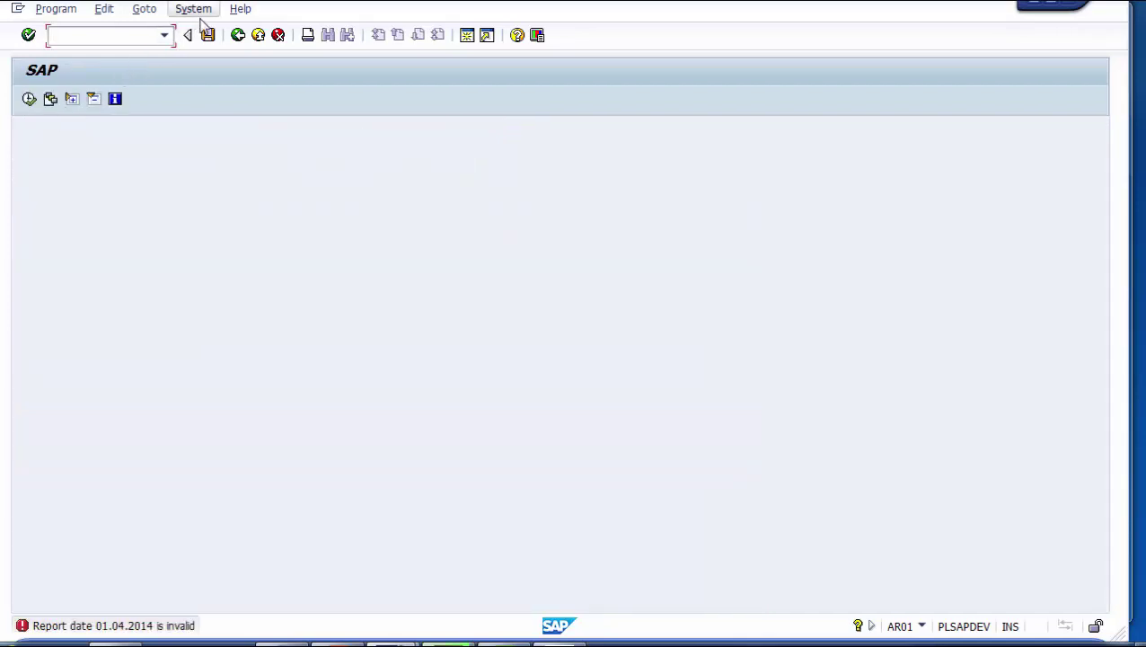
left_click(237, 36)
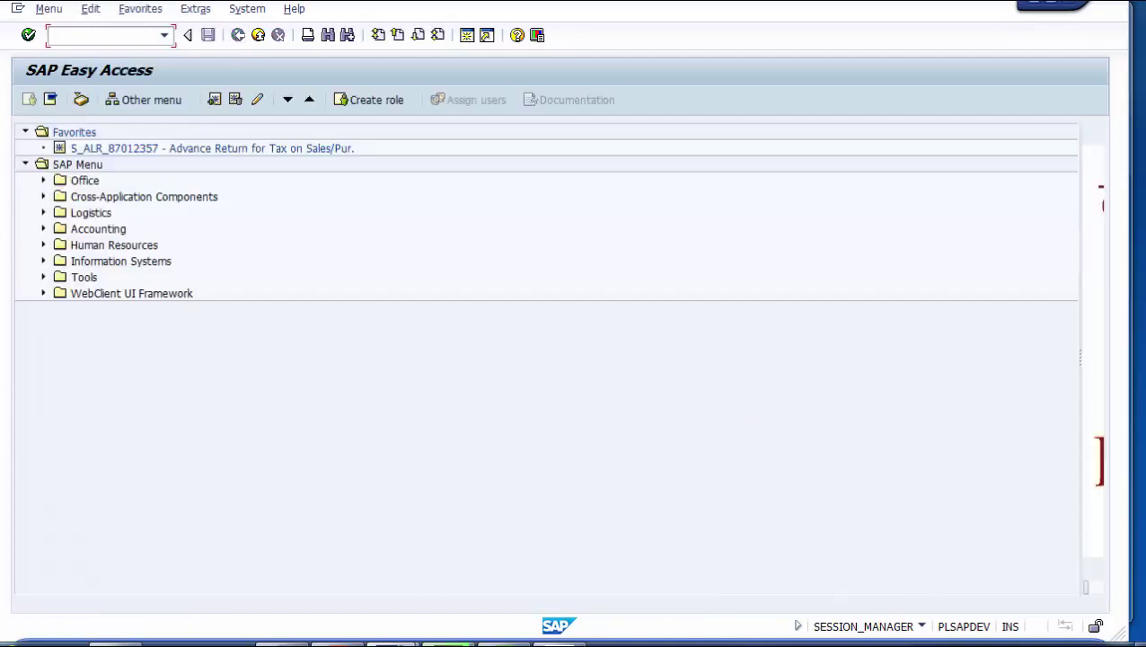
Step: Start transaction LSMW, open project ZAS91_FAR with subproject and object FAR_UPLOAD, and select the Specify Files process step
left_click(100, 36)
type("lsmw")
key("Return")
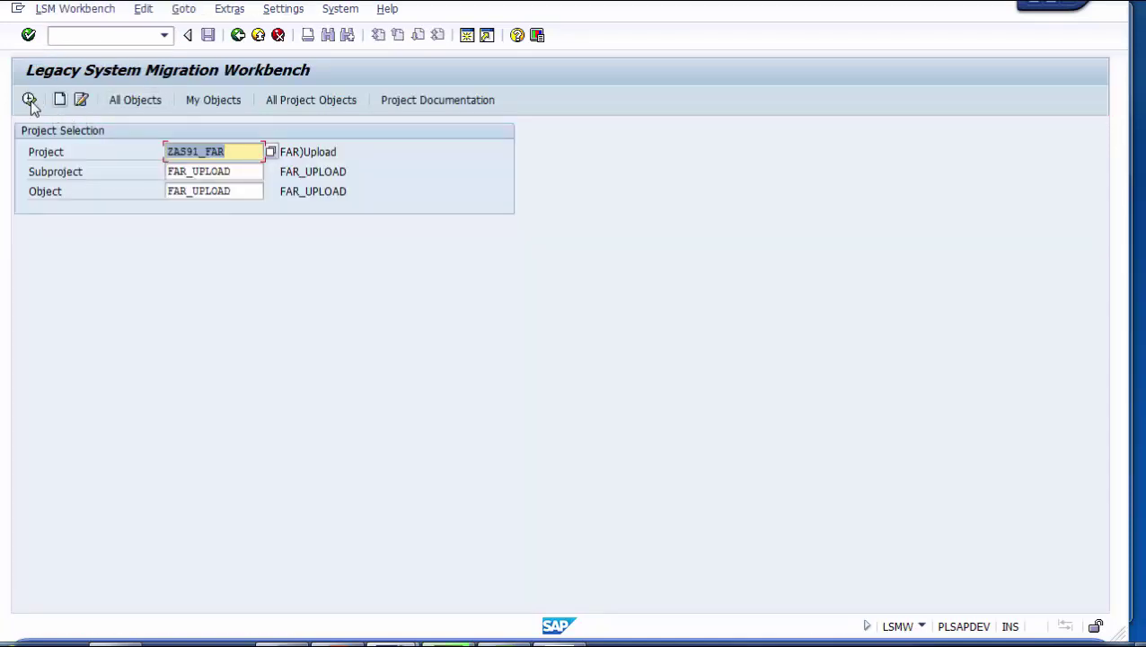
left_click(29, 99)
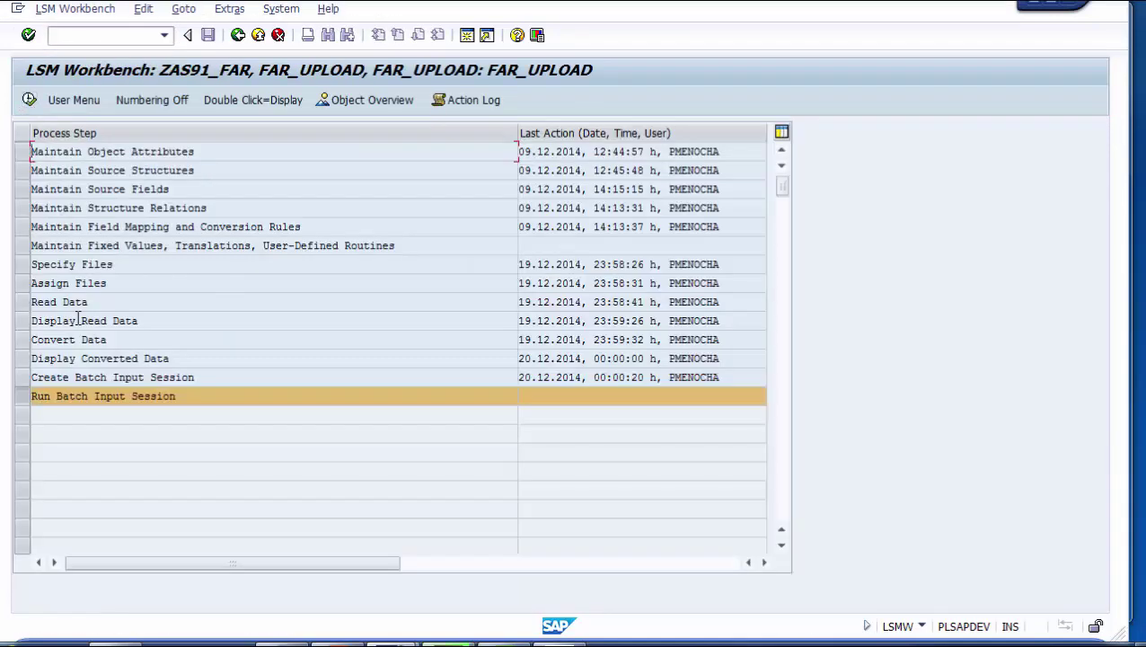
left_click(23, 266)
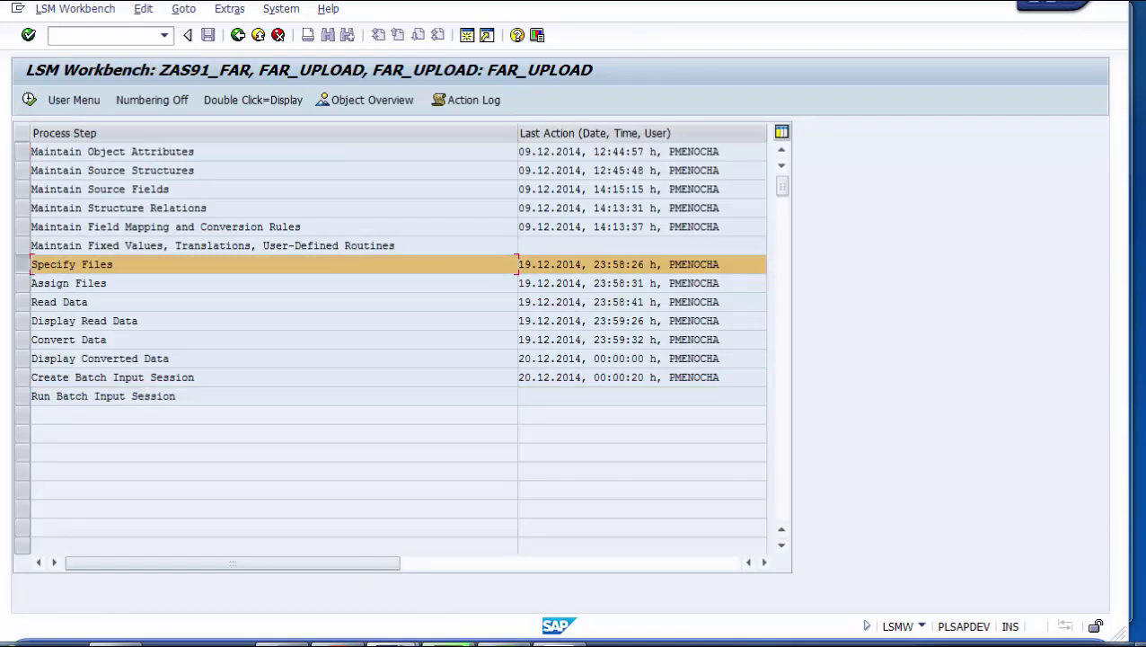
Step: Switch to the LAND workbook in Excel and look over the PA013 asset data in rows 5 to 17 across columns A to G
key("alt+Tab")
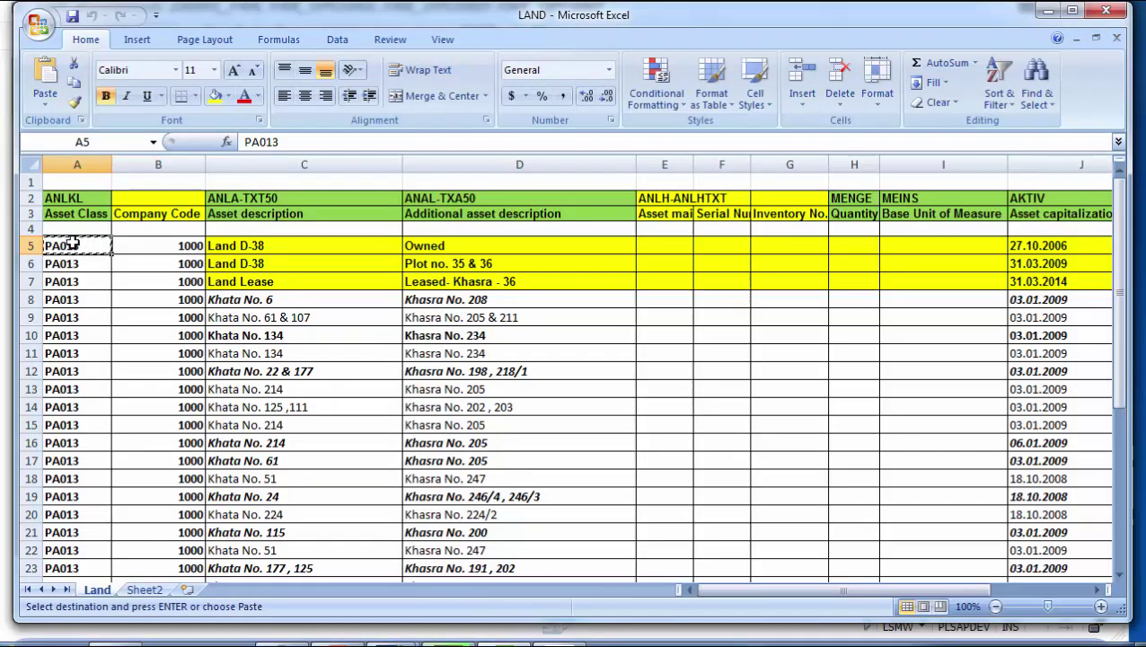
mouse_move(75, 240)
left_mouse_down()
mouse_move(77, 558)
mouse_move(75, 235)
mouse_move(72, 245)
left_mouse_up()
key("shift+Down")
key("shift+Down")
key("shift+Down")
key("shift+Down")
key("shift+Down")
key("shift+Down")
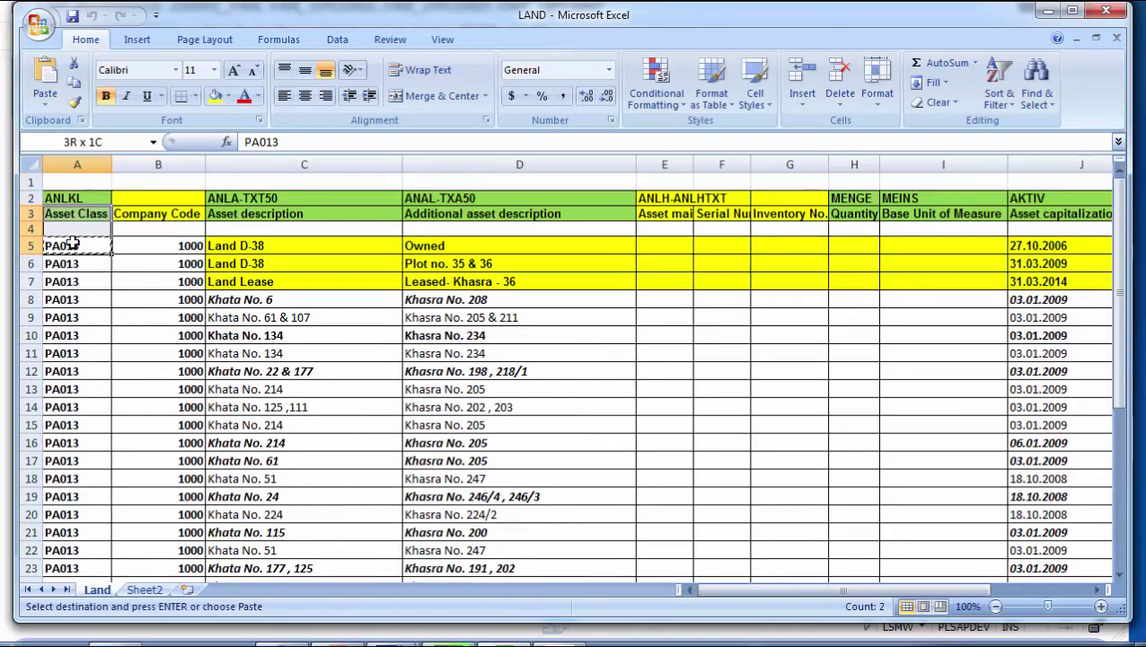
key("shift+Down")
key("shift+Down")
key("shift+Down")
key("shift+Down")
key("shift+Down")
key("shift+Down")
key("shift+Down")
key("shift+Down")
key("shift+Down")
key("shift+Down")
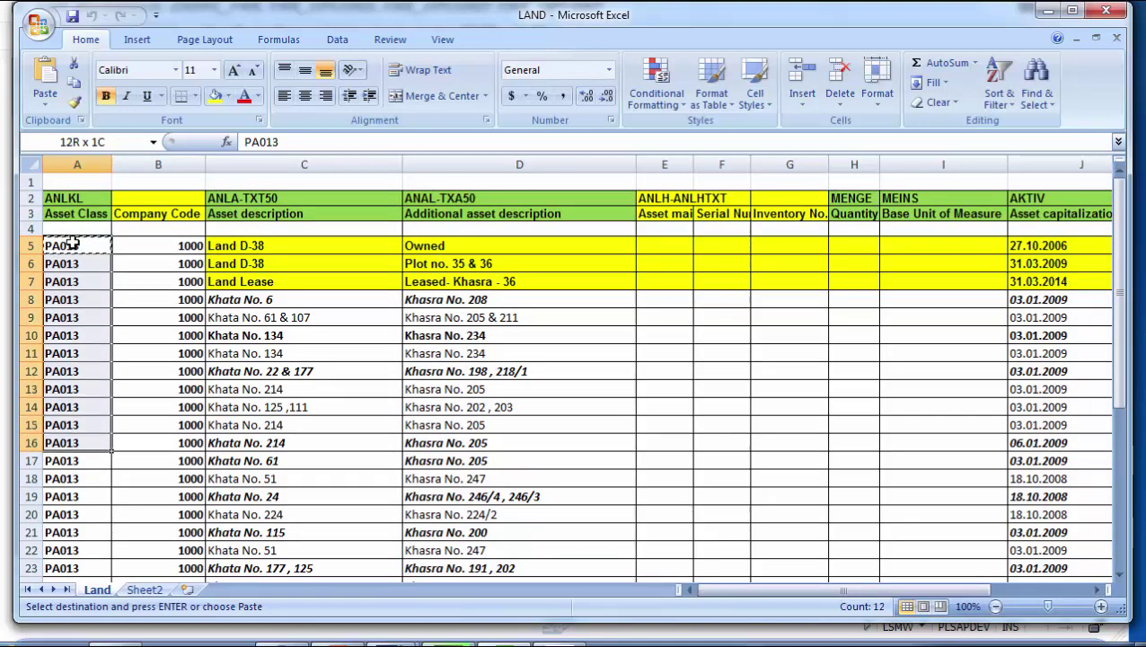
key("shift+Right")
key("shift+Right")
key("shift+Right")
key("shift+Right")
key("shift+Right")
key("shift+Right")
key("shift+Right")
key("shift+Left")
key("shift+Left")
key("shift+Left")
key("shift+Left")
key("shift+Left")
key("shift+Left")
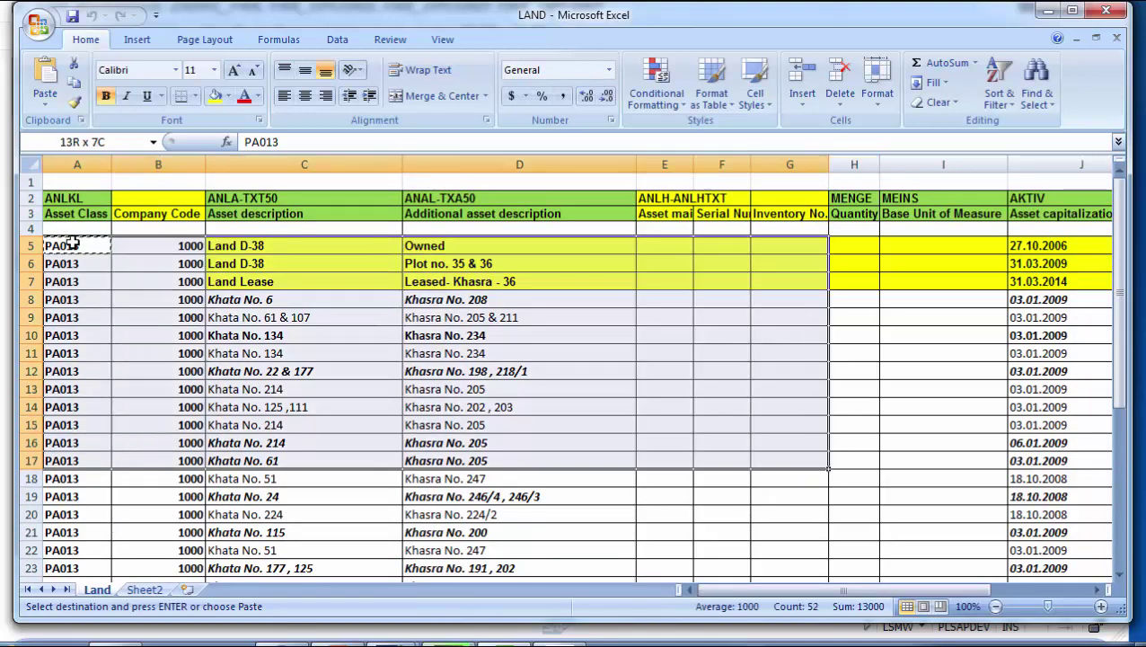
key("shift+Left")
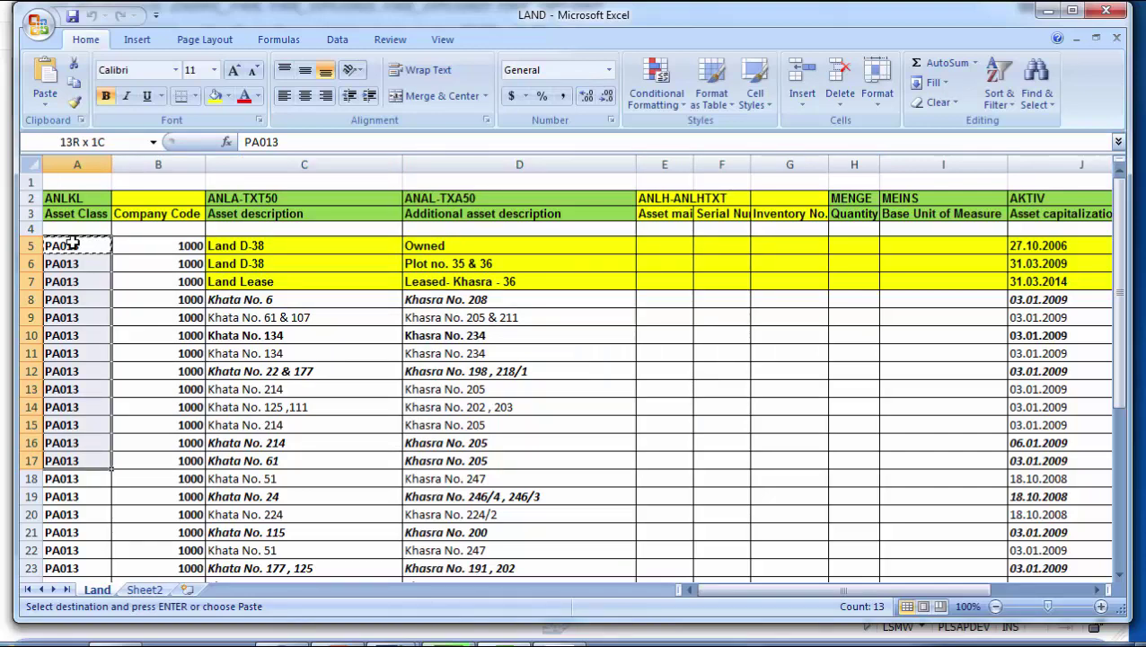
key("shift+Right")
key("shift+Left")
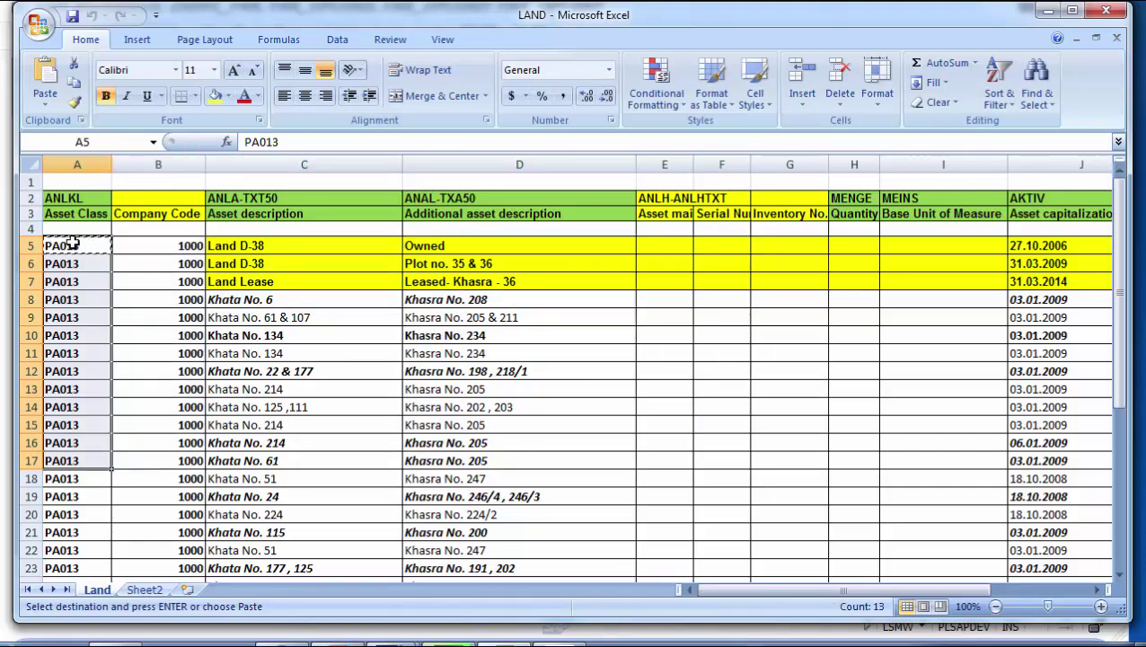
Step: Review the Land sheet's column headings and SAP field names from Asset Class through Plant
left_click(70, 214)
key("shift+Right")
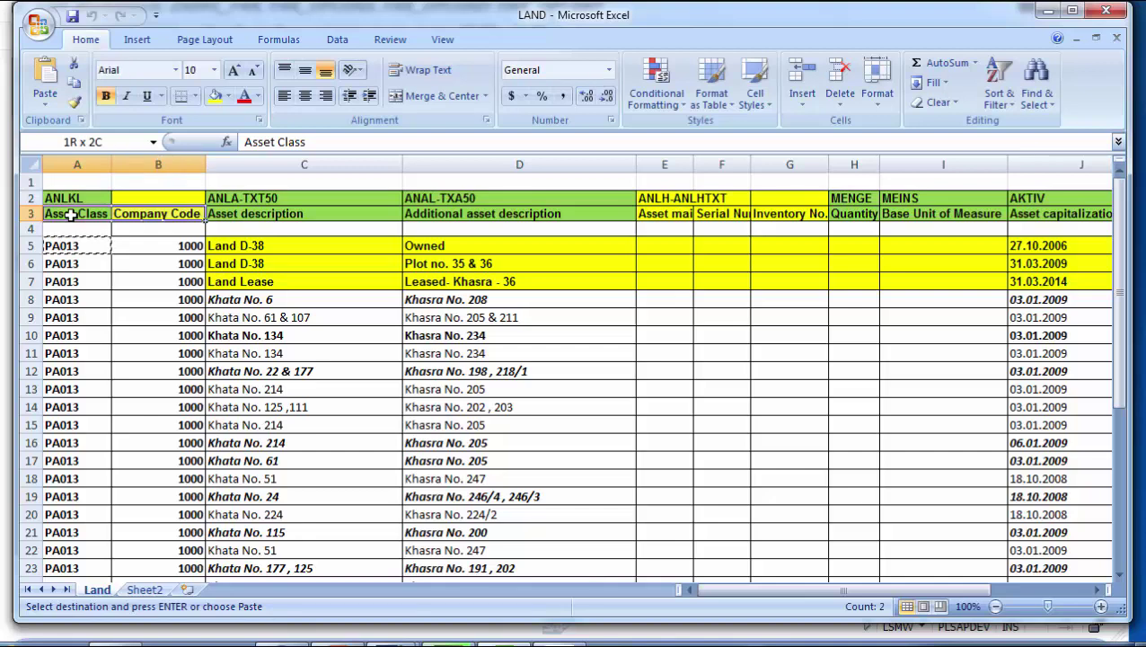
key("shift+Right")
key("shift+Right")
key("shift+Right")
key("shift+Right")
key("shift+Right")
key("shift+Right")
key("shift+Right")
key("shift+Right")
key("shift+Right")
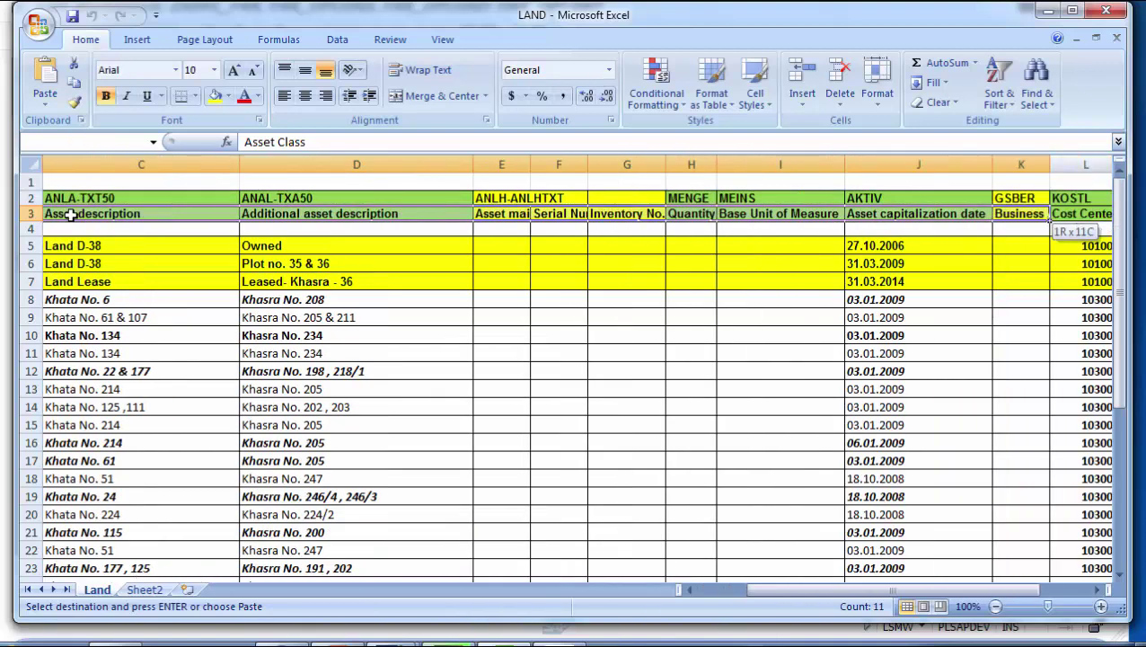
key("shift+Right")
key("shift+Right")
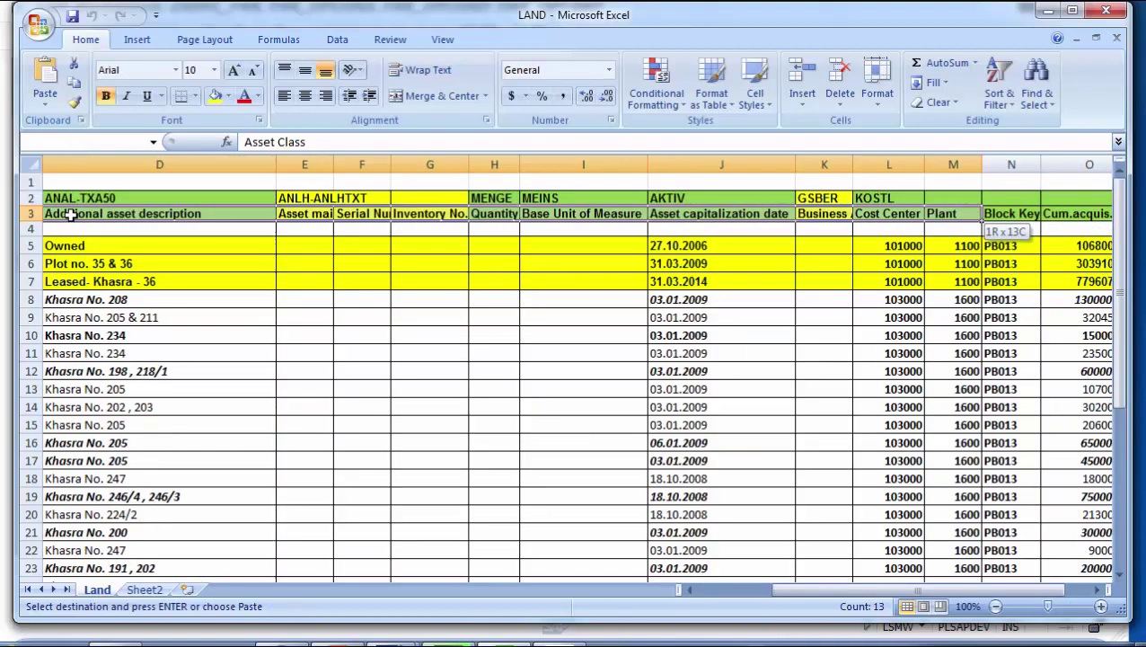
key("shift+Up")
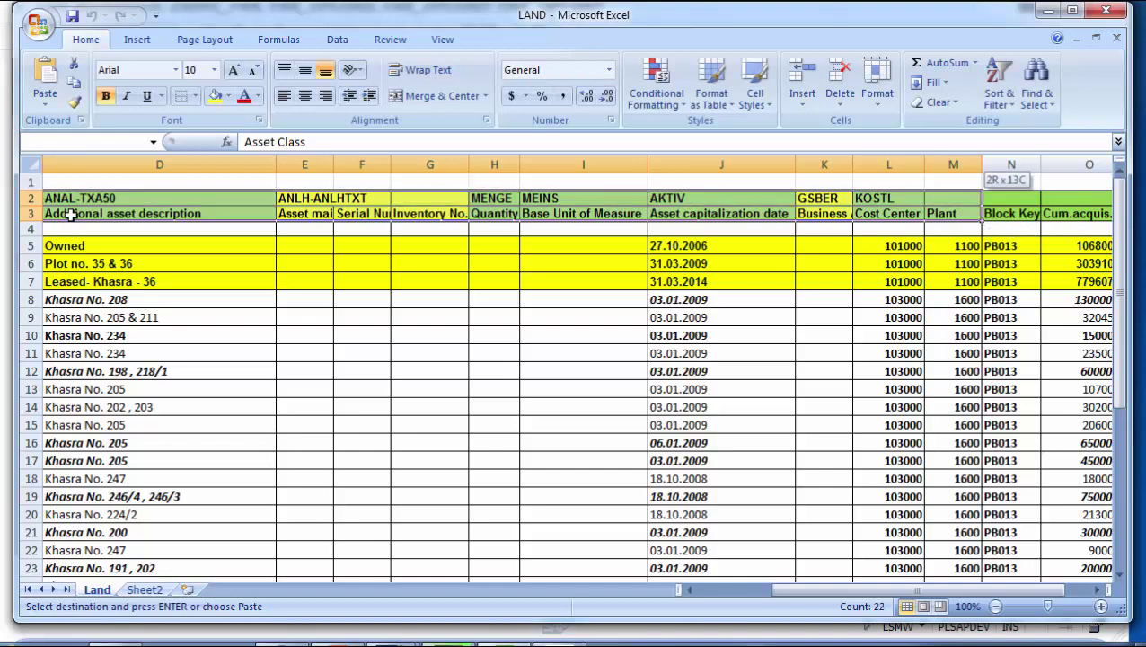
key("Right")
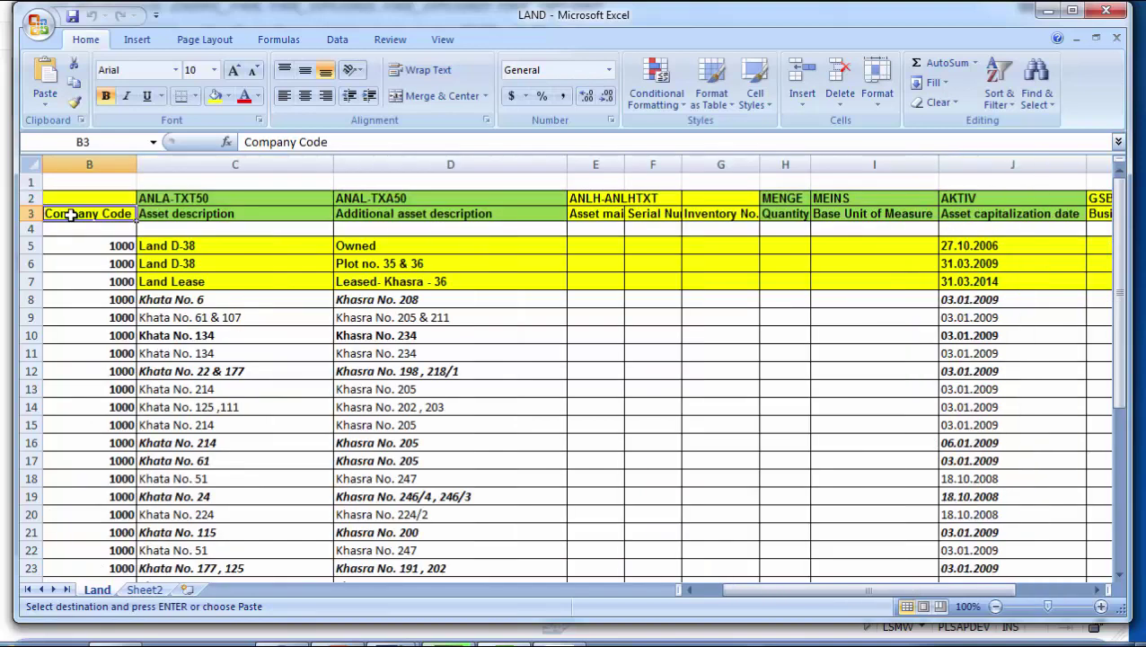
Step: Examine the Land sheet's columns from Quantity to accumulated depreciation, ending at the field-name cell above Block Key
left_click(703, 182)
left_click(779, 247)
key("Right")
key("Right")
key("Right")
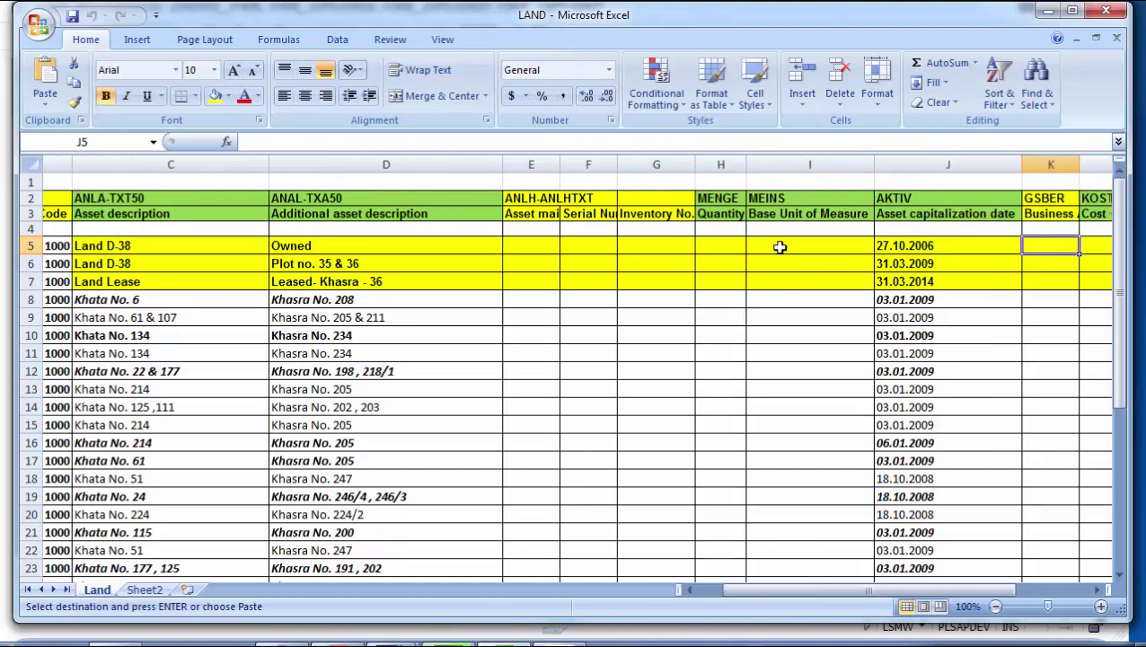
key("Right")
key("Right")
key("Right")
key("Right")
key("Right")
key("Left")
key("Left")
key("Up")
key("Right")
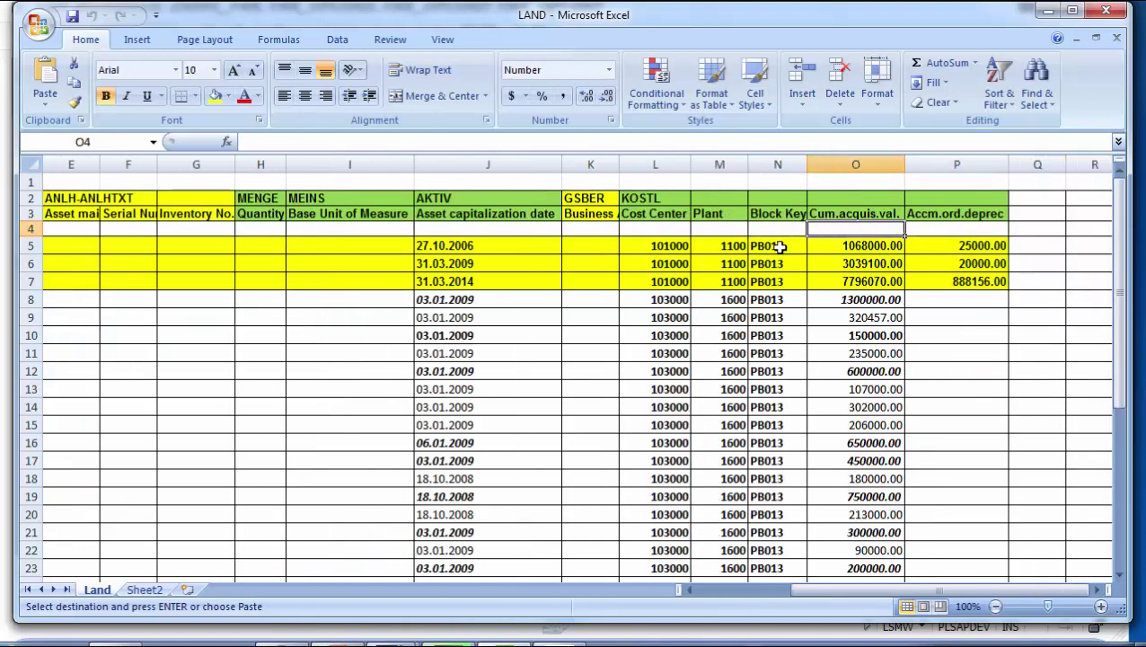
key("Left")
key("Up")
key("Up")
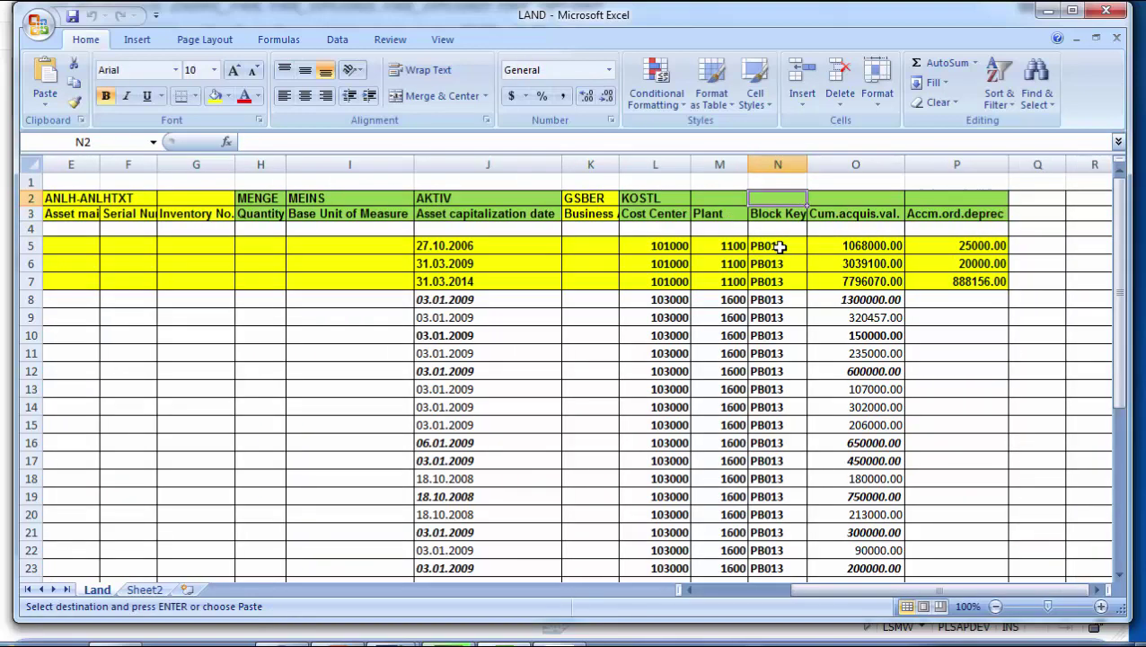
Step: Examine the Block Key, cumulative acquisition value and accumulated ordinary depreciation columns of the Land sheet
key("shift+Down")
key("Right")
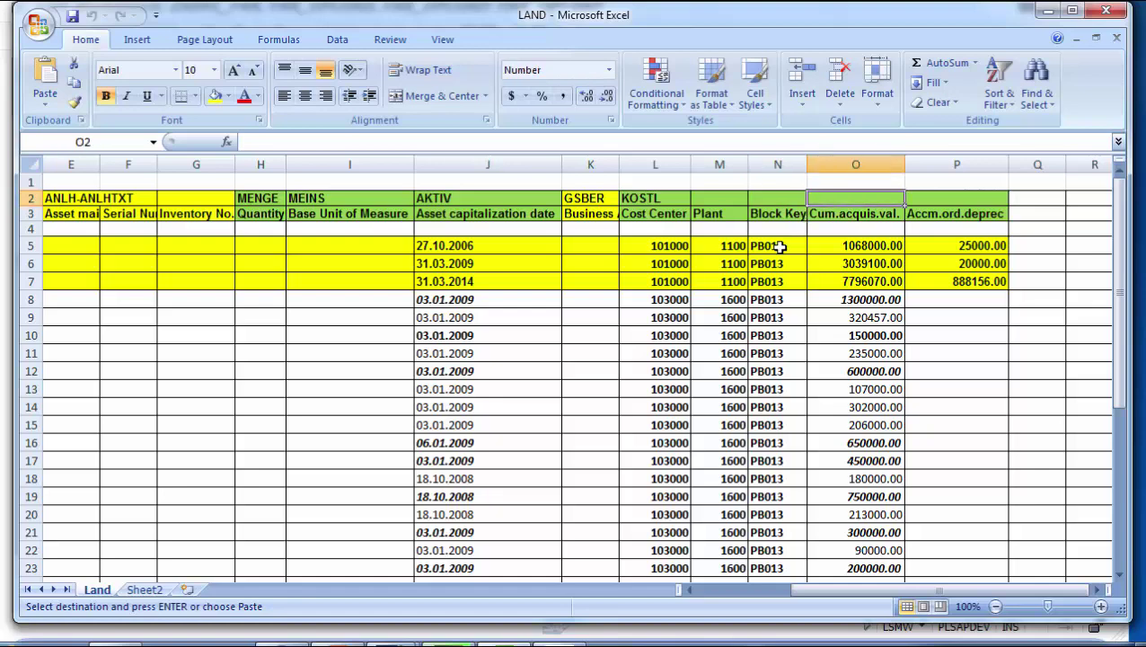
key("shift+Down")
key("shift+Right")
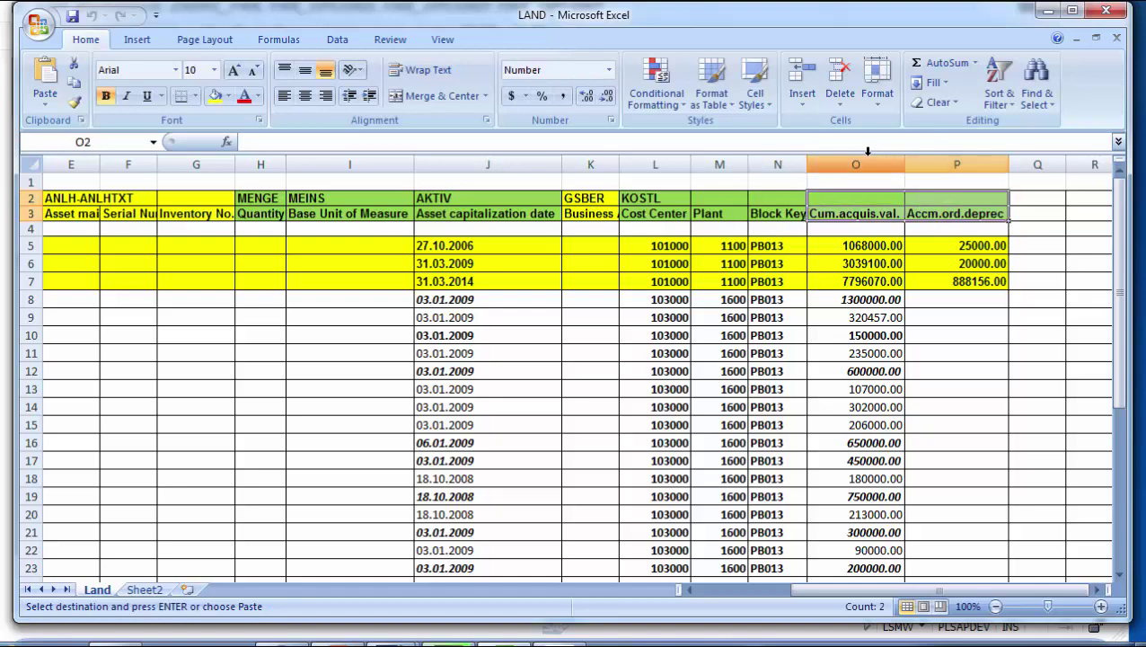
left_click(864, 164)
left_click_drag(866, 160, 905, 162)
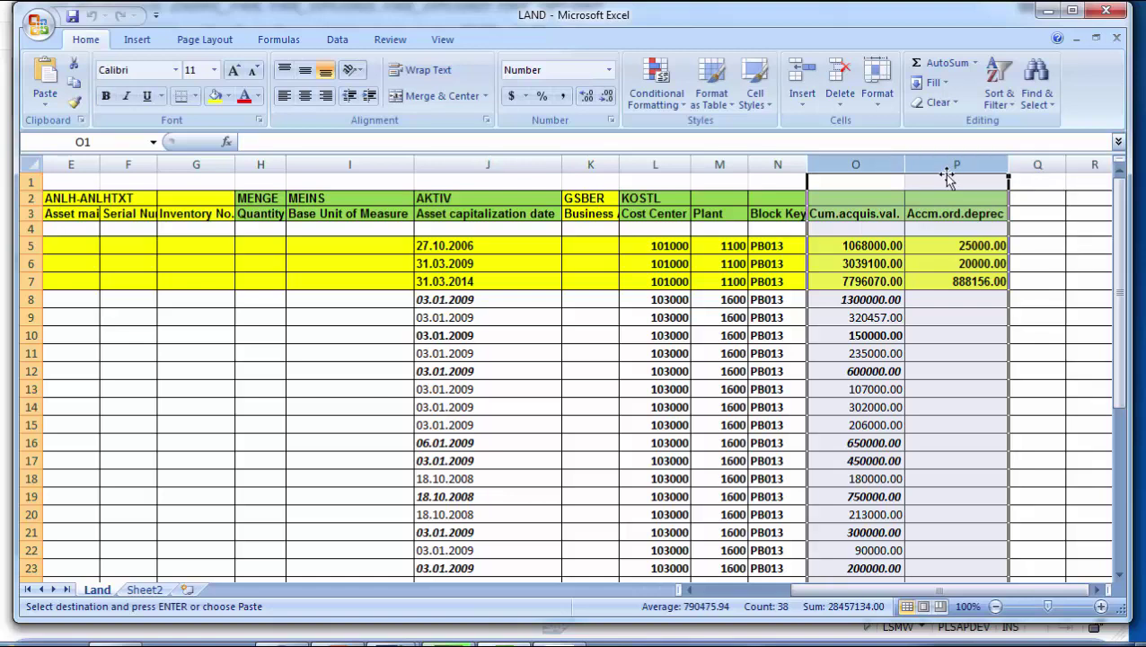
left_click(785, 242)
key("Left")
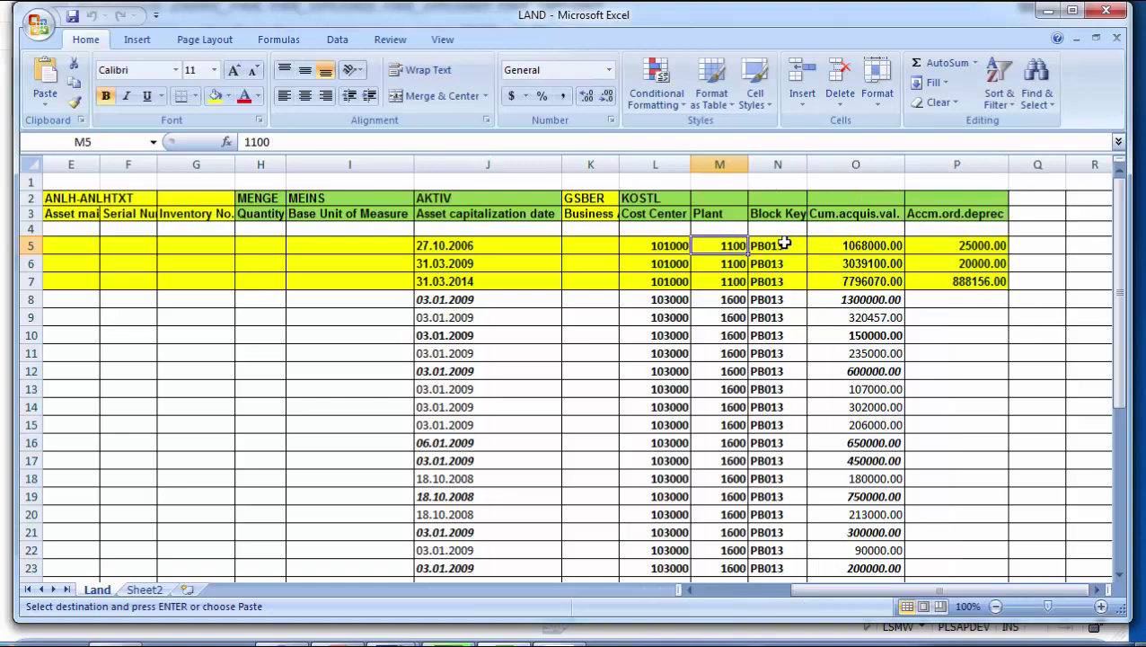
Step: Copy the land asset rows in the range A5:P16 of the Land sheet
key("Home")
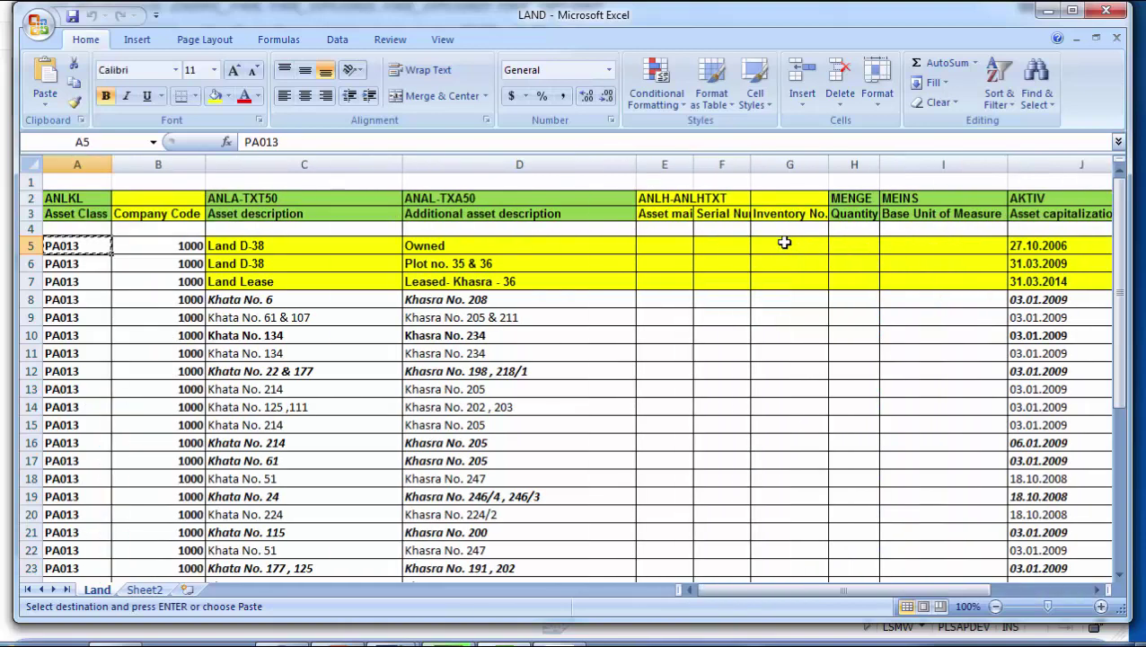
key("shift+Down")
key("shift+Down")
key("shift+Down")
key("shift+Down")
key("shift+Down")
key("shift+Down")
key("shift+Down")
key("shift+Down")
key("shift+Down")
key("shift+Down")
key("shift+Down")
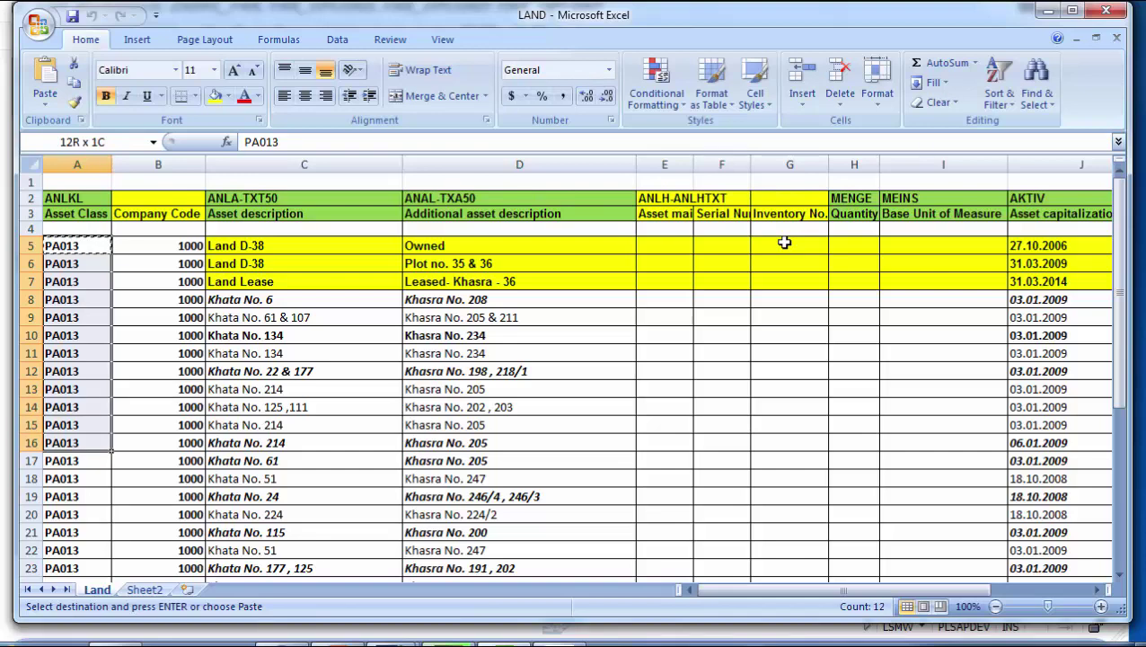
key("shift+Right")
key("shift+Right")
key("shift+Right")
key("shift+Right")
key("shift+Right")
key("shift+Right")
key("shift+Right")
key("shift+Right")
key("shift+Right")
key("shift+Right")
key("shift+Right")
key("shift+Right")
key("shift+Right")
key("shift+Right")
key("shift+Right")
key("shift+Right")
key("shift+Right")
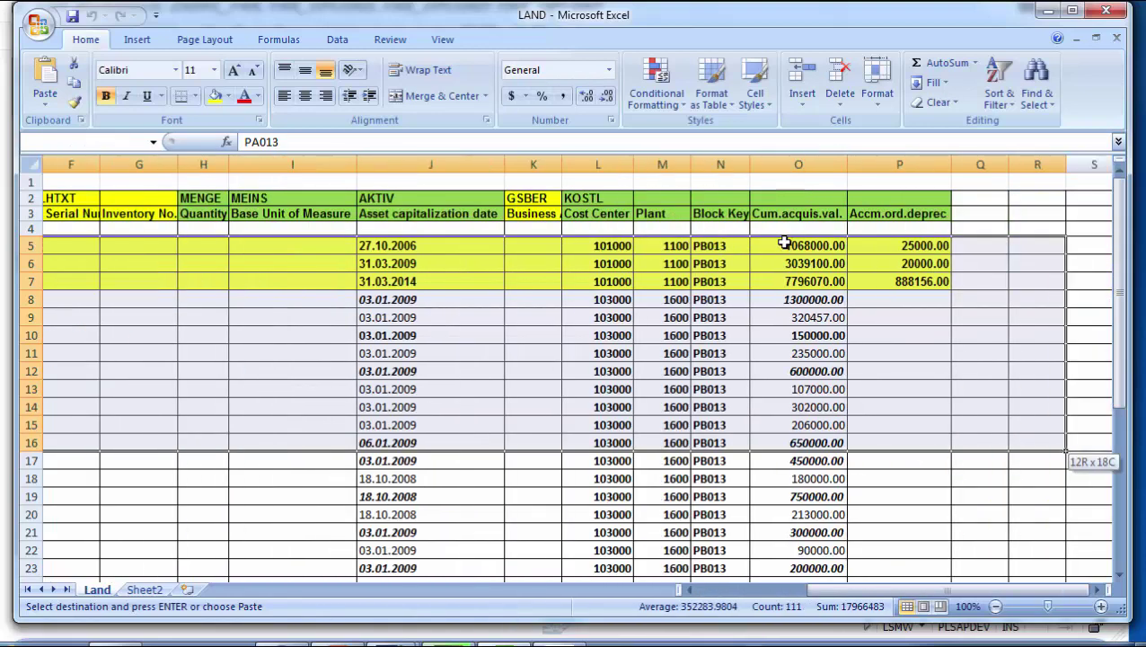
key("shift+Left")
key("shift+Left")
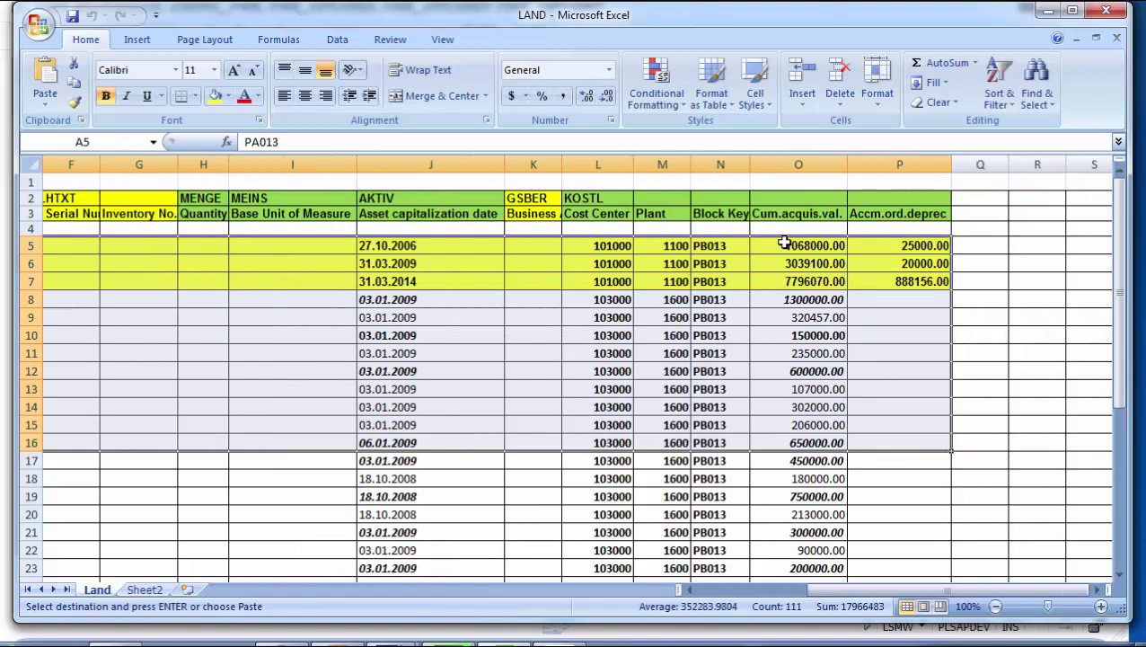
key("ctrl+c")
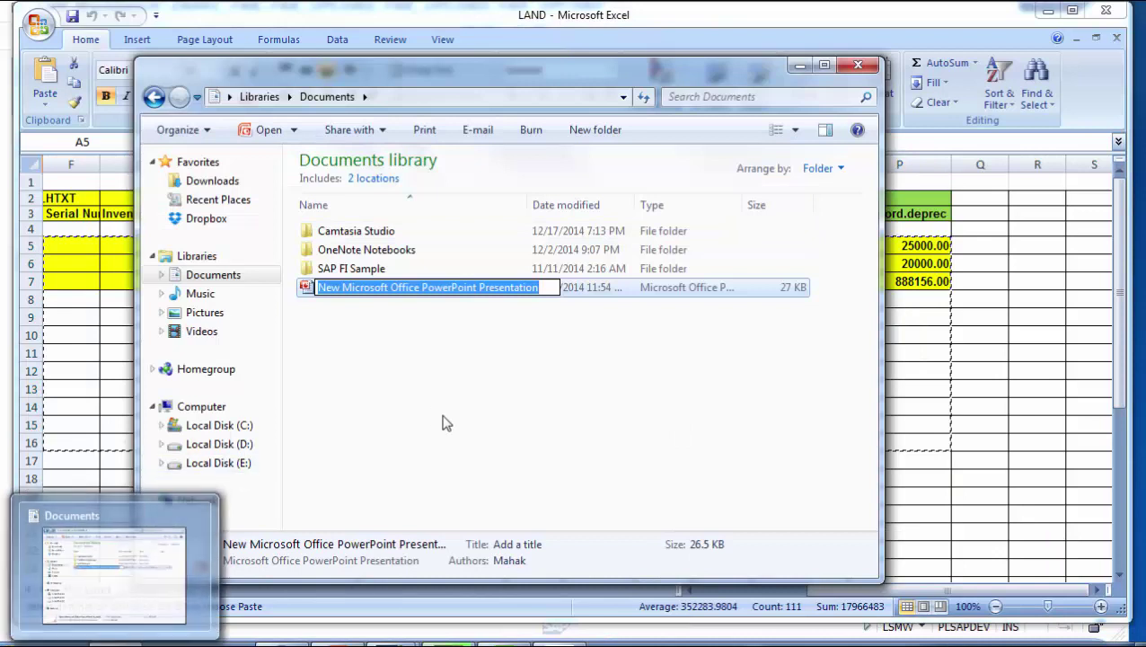
Step: Switch to the Documents library in Windows Explorer, create a text document named Assets there and open it
left_click(446, 424)
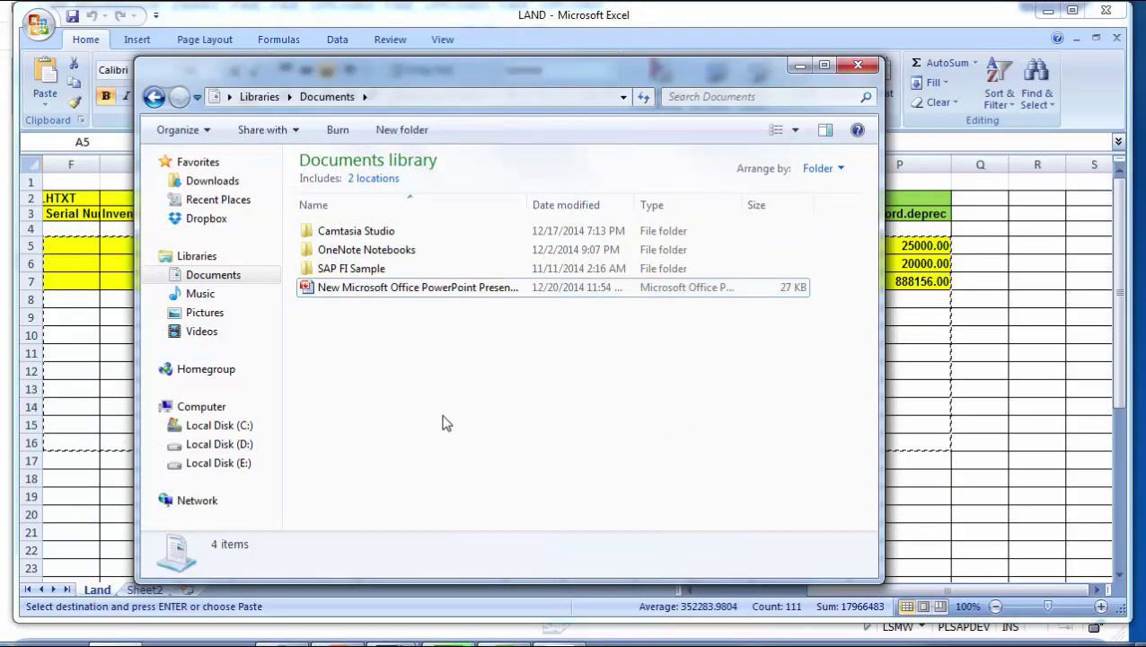
right_click(446, 423)
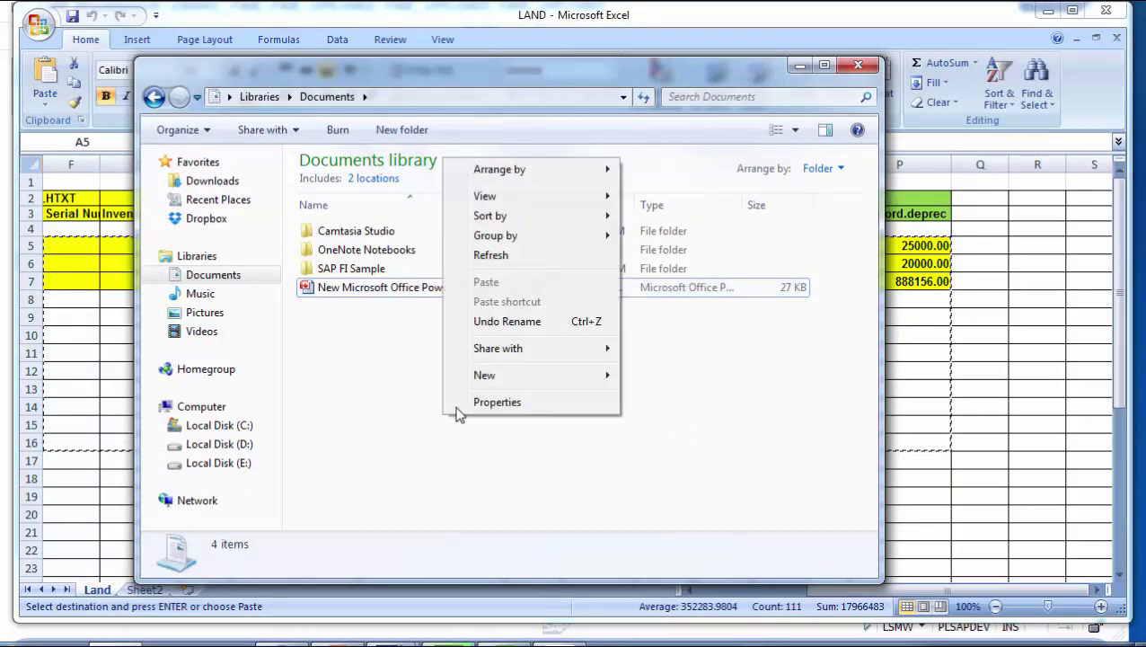
mouse_move(466, 378)
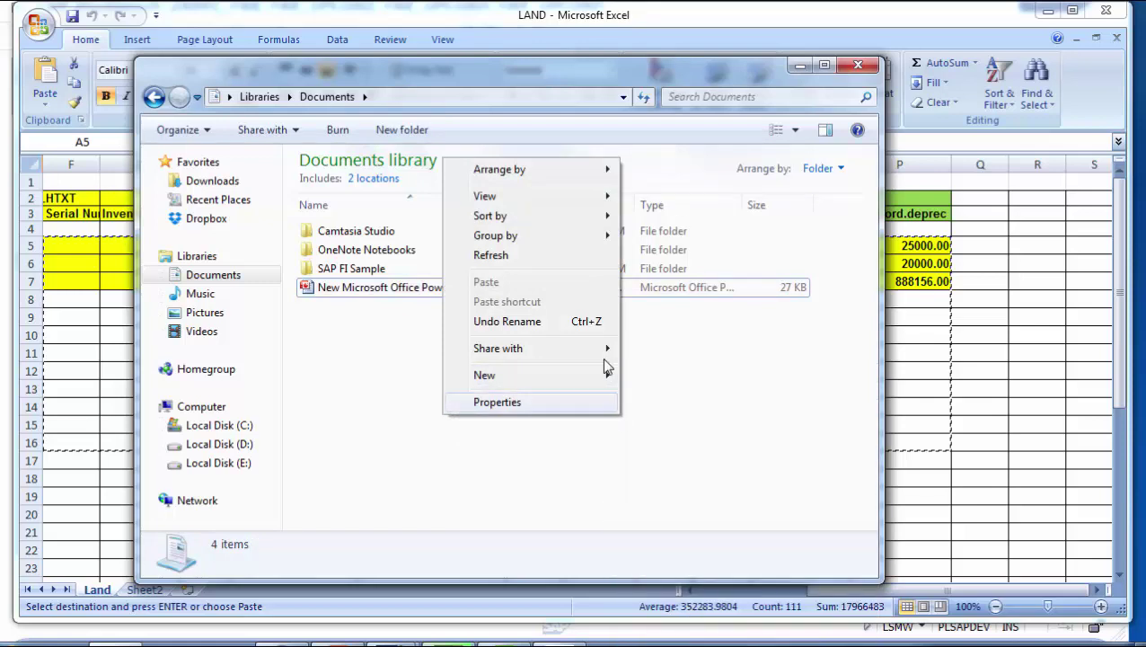
mouse_move(562, 378)
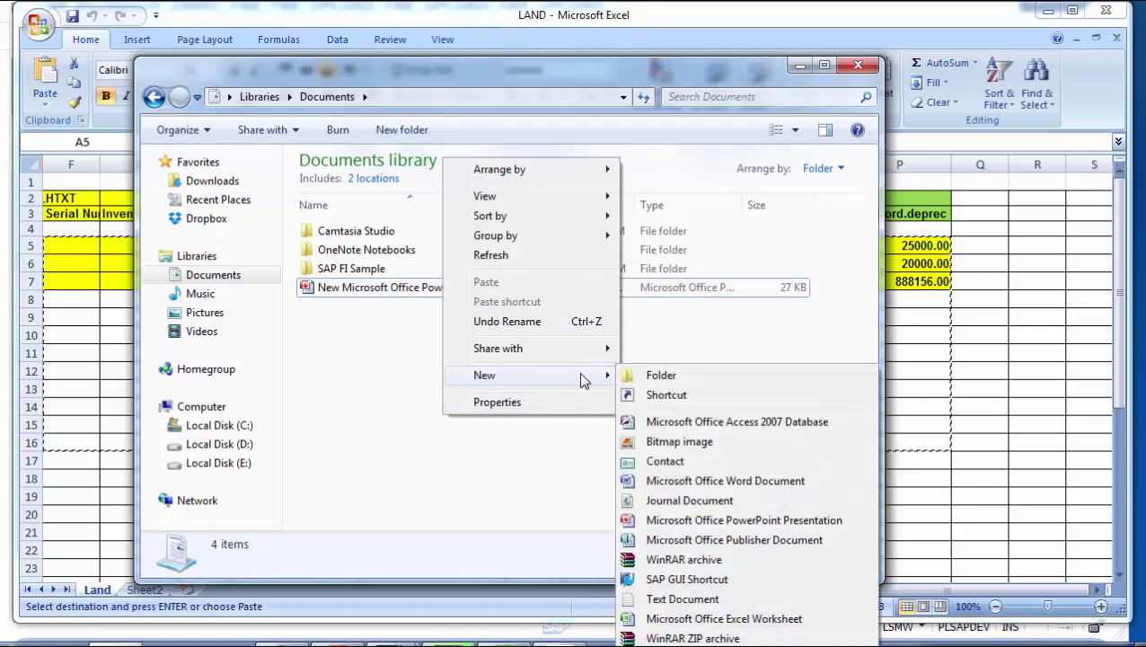
left_click(692, 600)
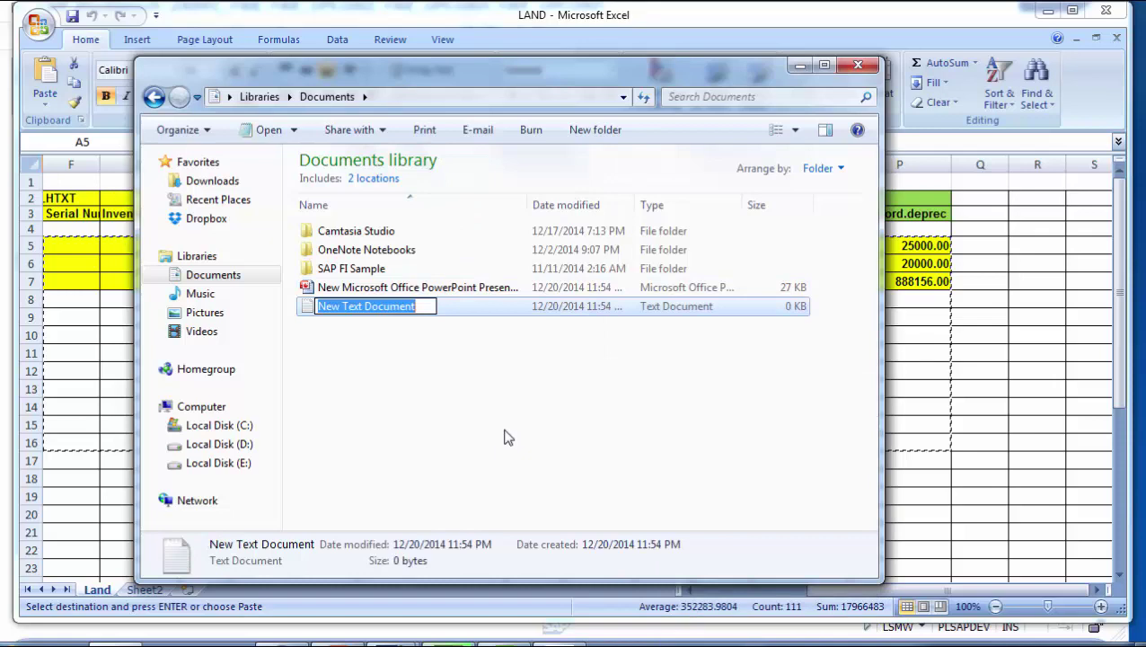
type("Assets")
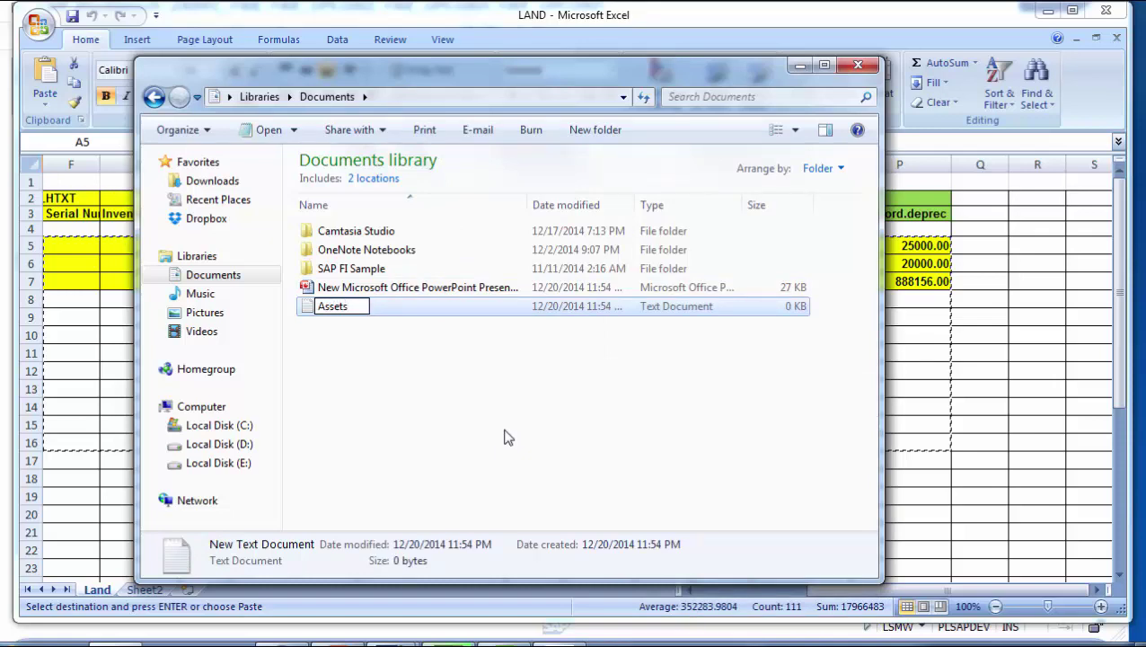
key("Return")
key("Return")
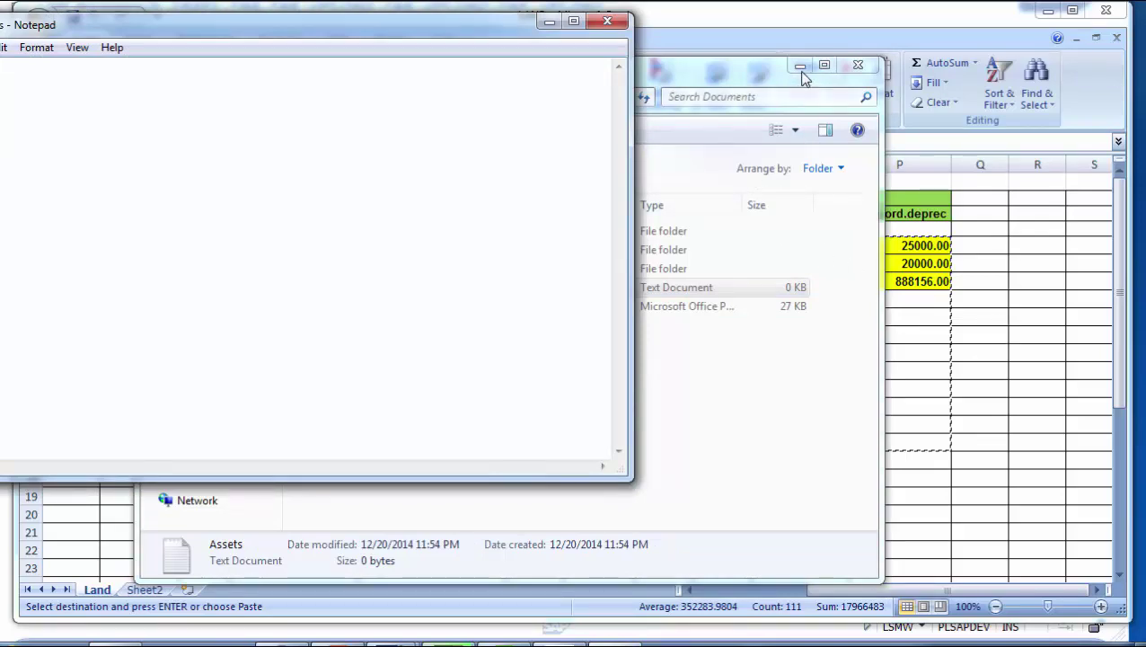
Step: Dismiss the Documents window, paste the copied asset rows into the Assets text file and close the file
left_click(847, 67)
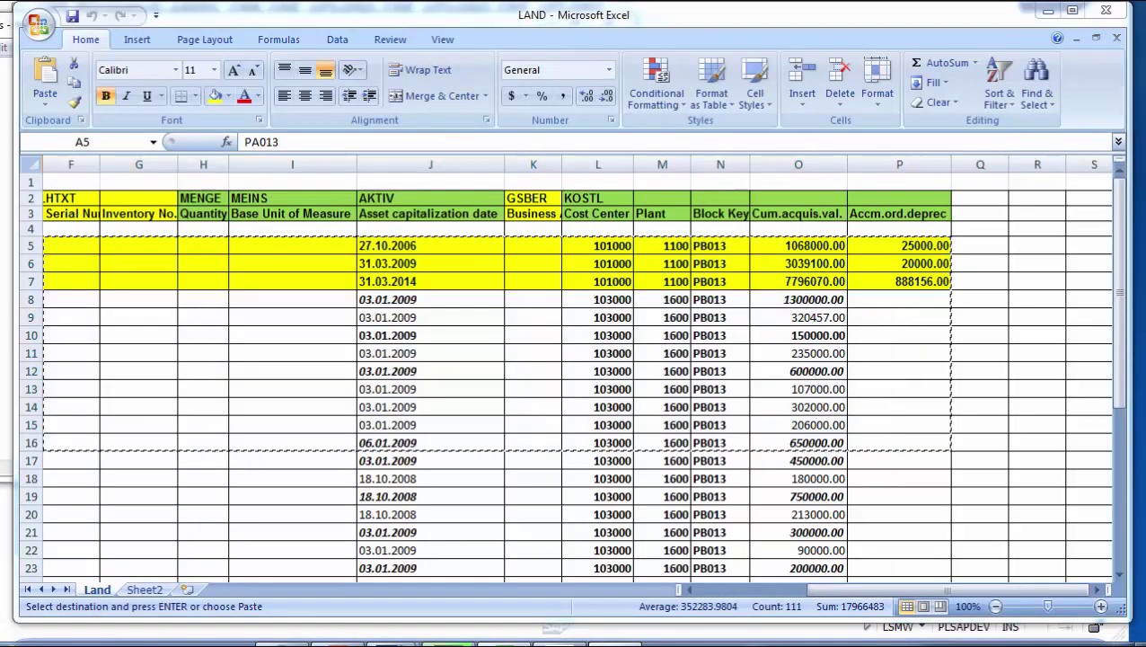
left_click(602, 638)
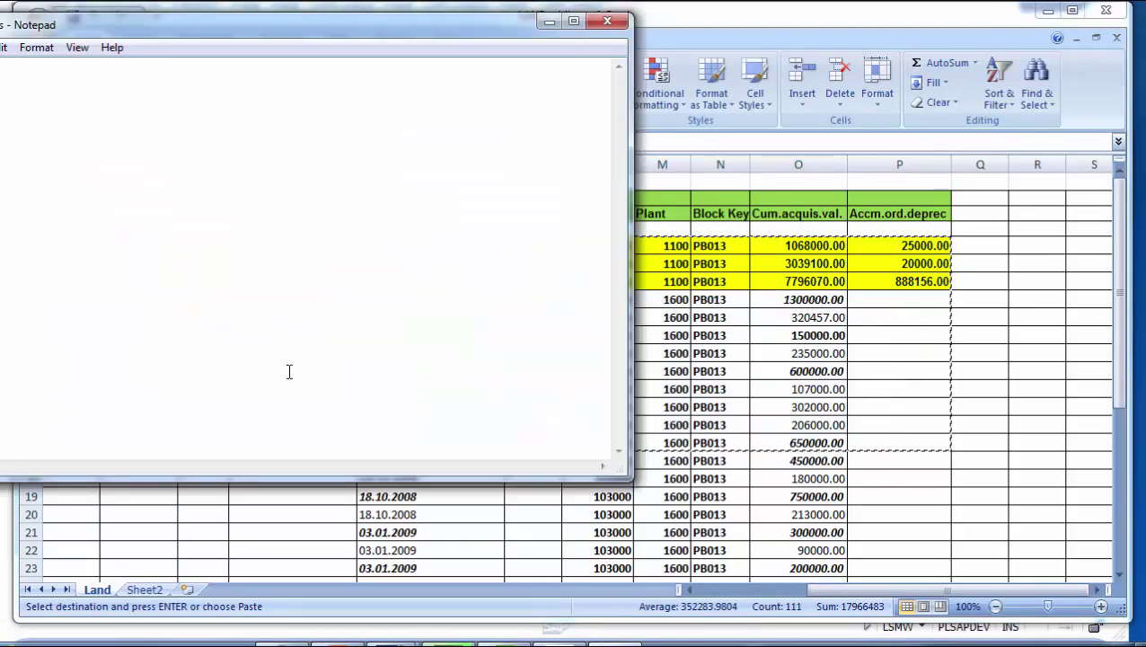
key("ctrl+v")
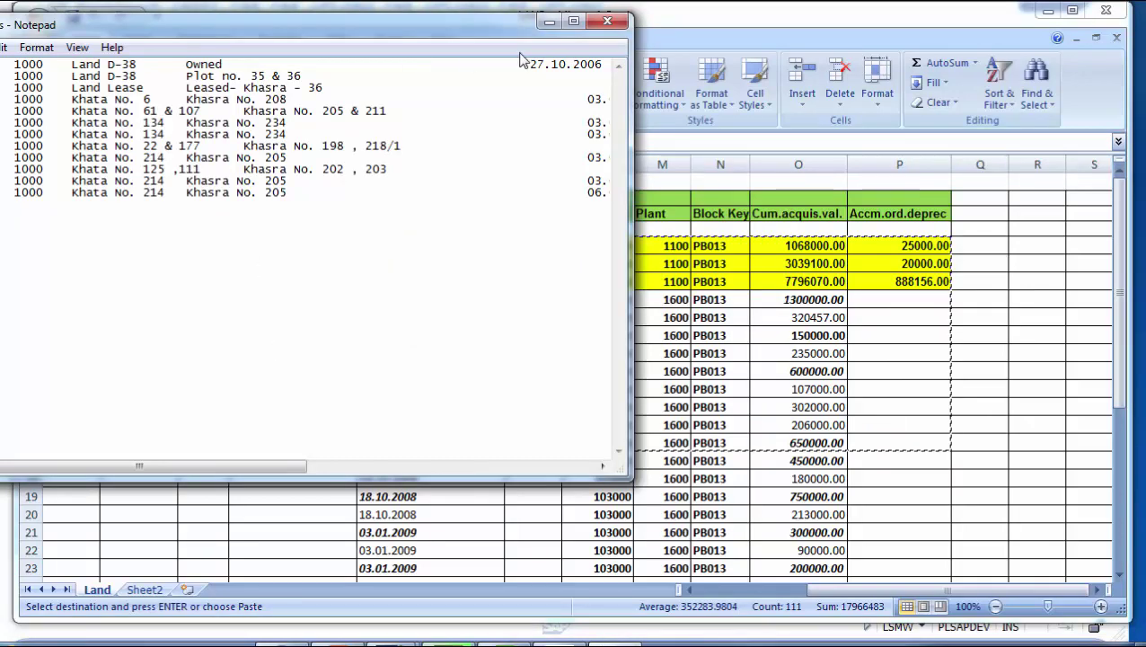
left_click(607, 16)
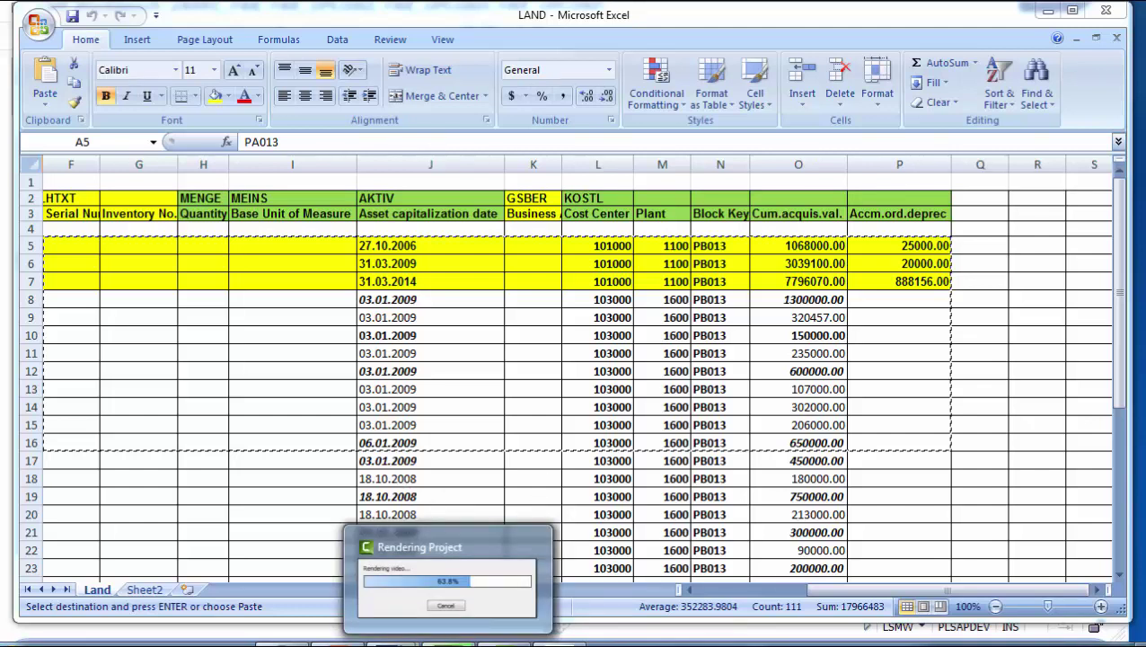
Step: Switch to the SAP LSM Workbench and open the Specify Files process step in change mode
mouse_move(409, 641)
left_click(461, 576)
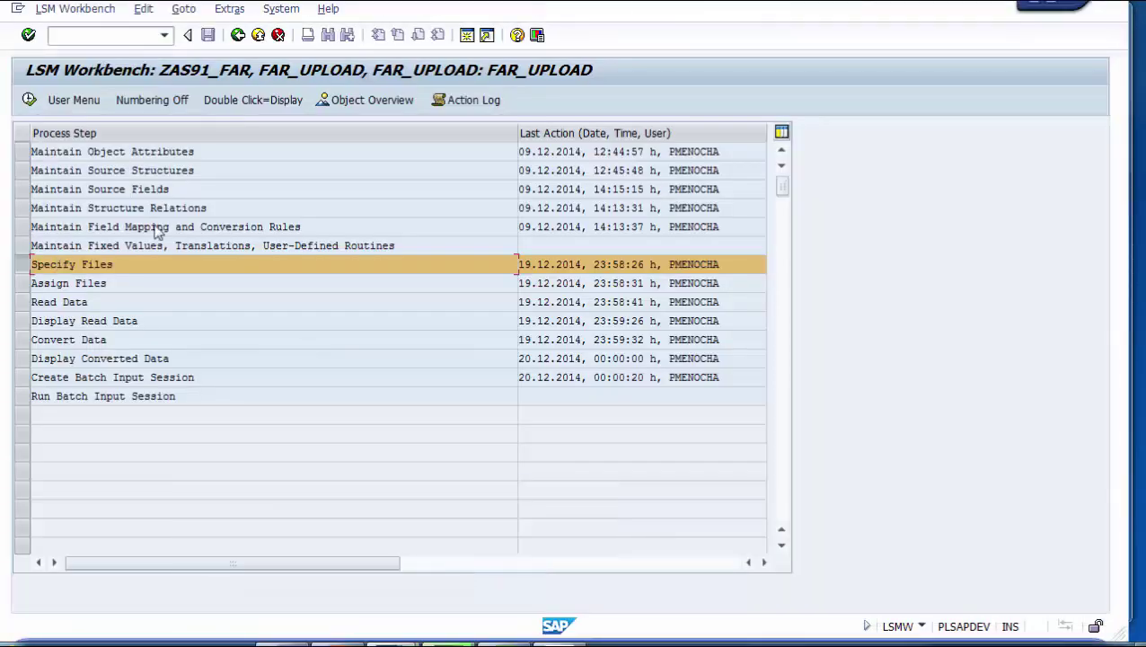
left_click(24, 271)
left_click(24, 271)
left_click(25, 271)
left_click(26, 273)
left_click(30, 100)
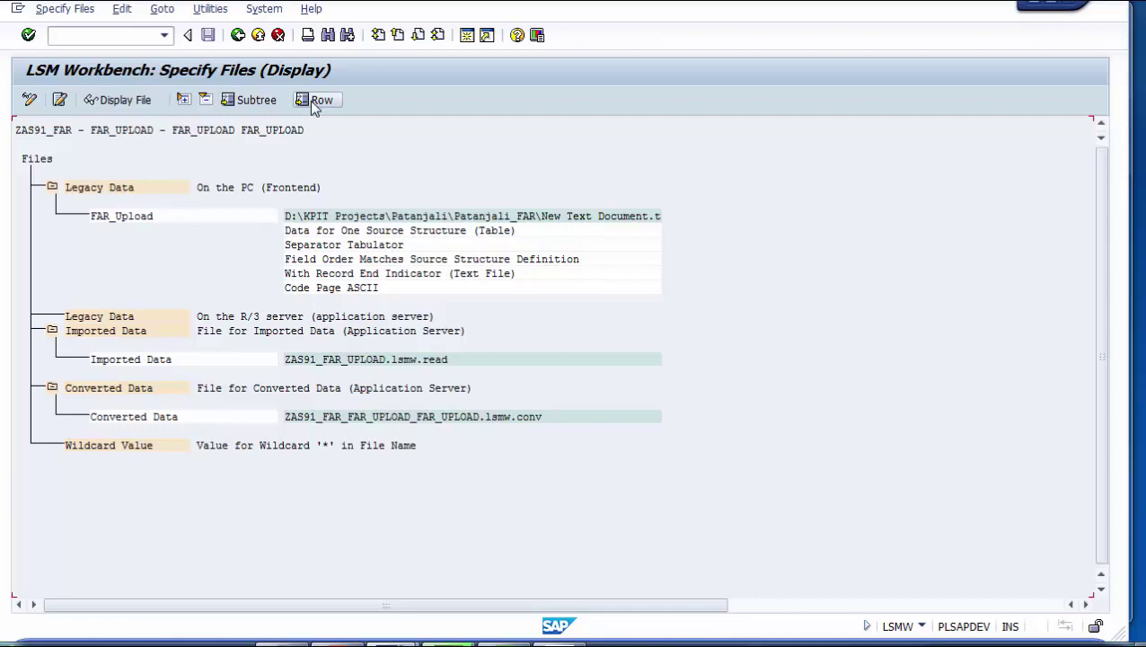
left_click(30, 100)
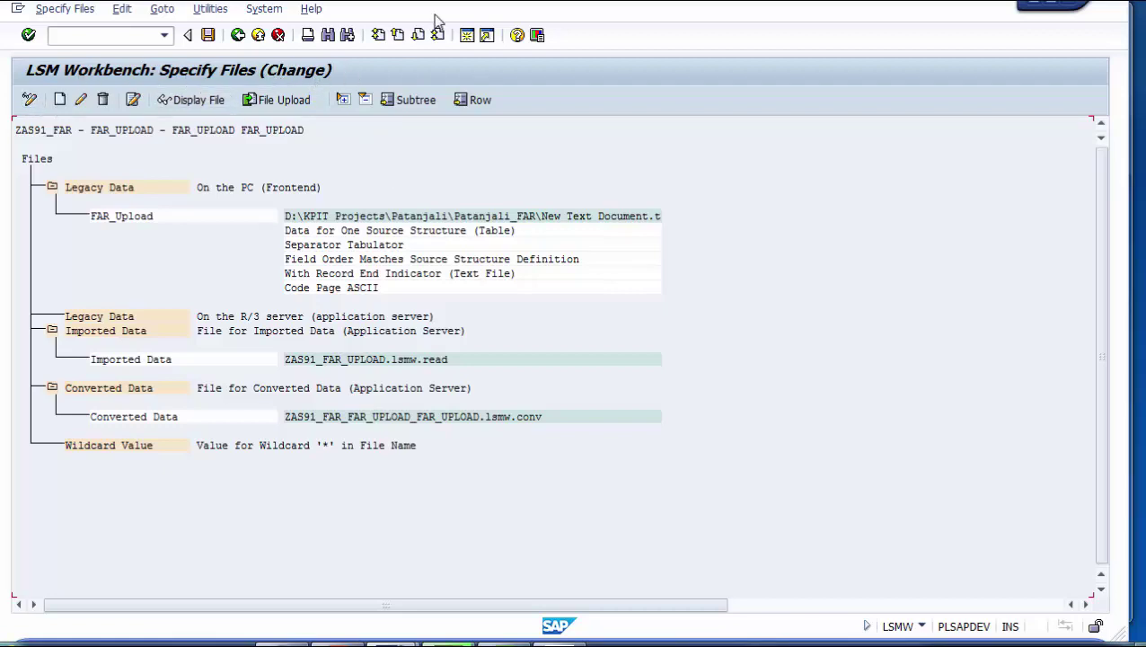
Step: Open the properties of the FAR_Upload legacy data file and choose the Assets text file from Documents as its source
left_click(299, 218)
double_click(329, 220)
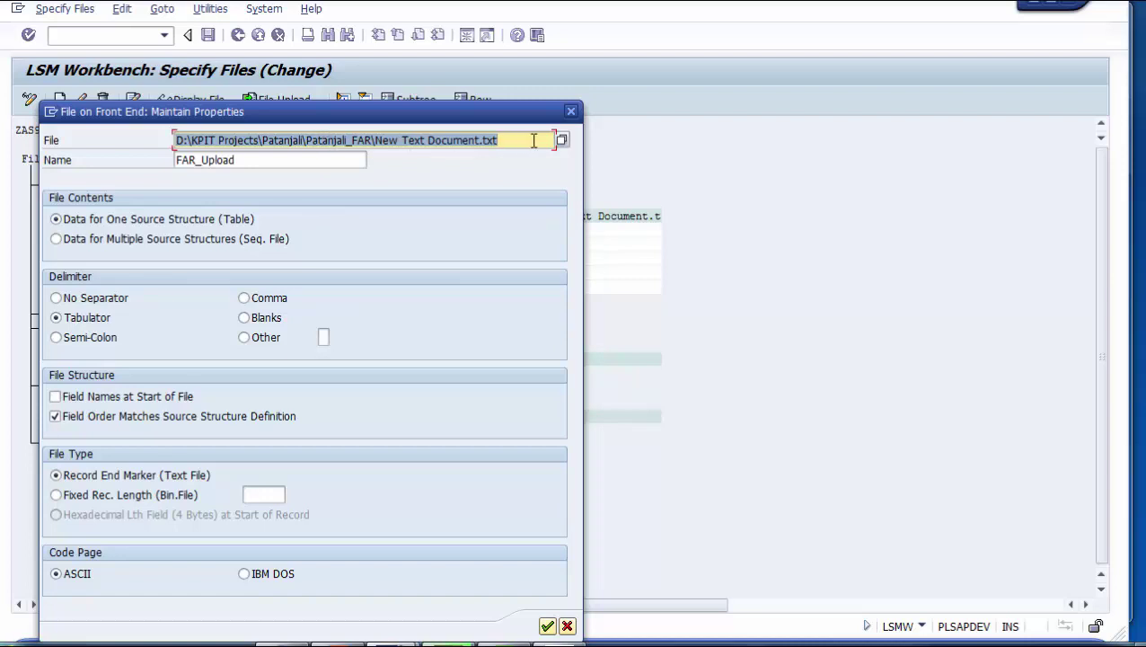
left_click(562, 141)
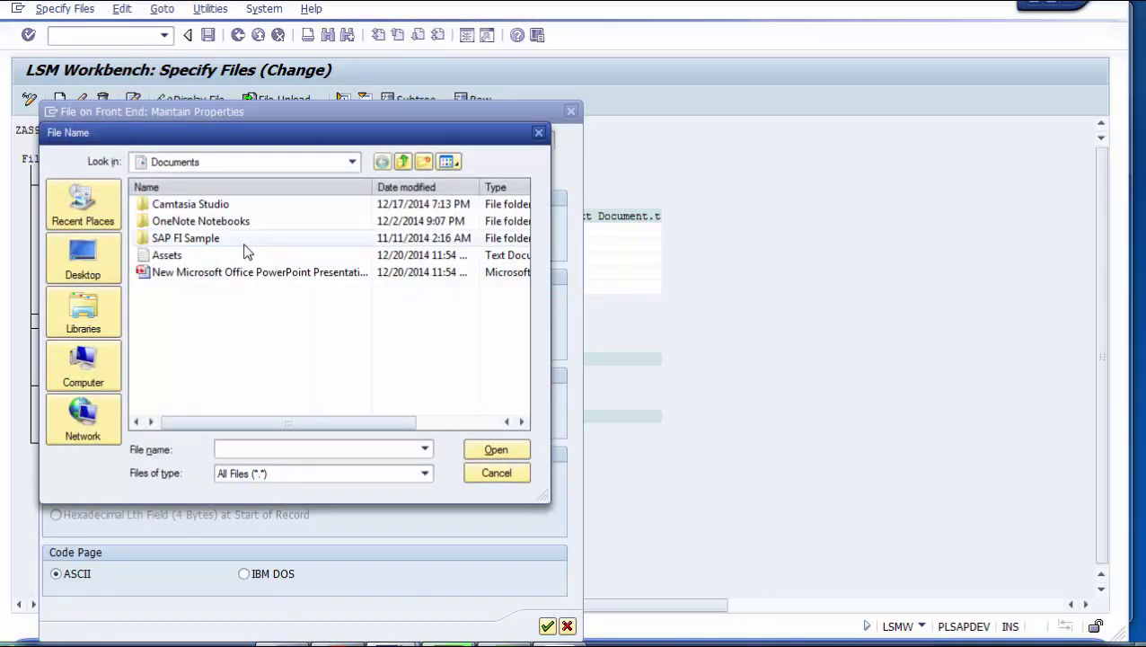
left_click(164, 256)
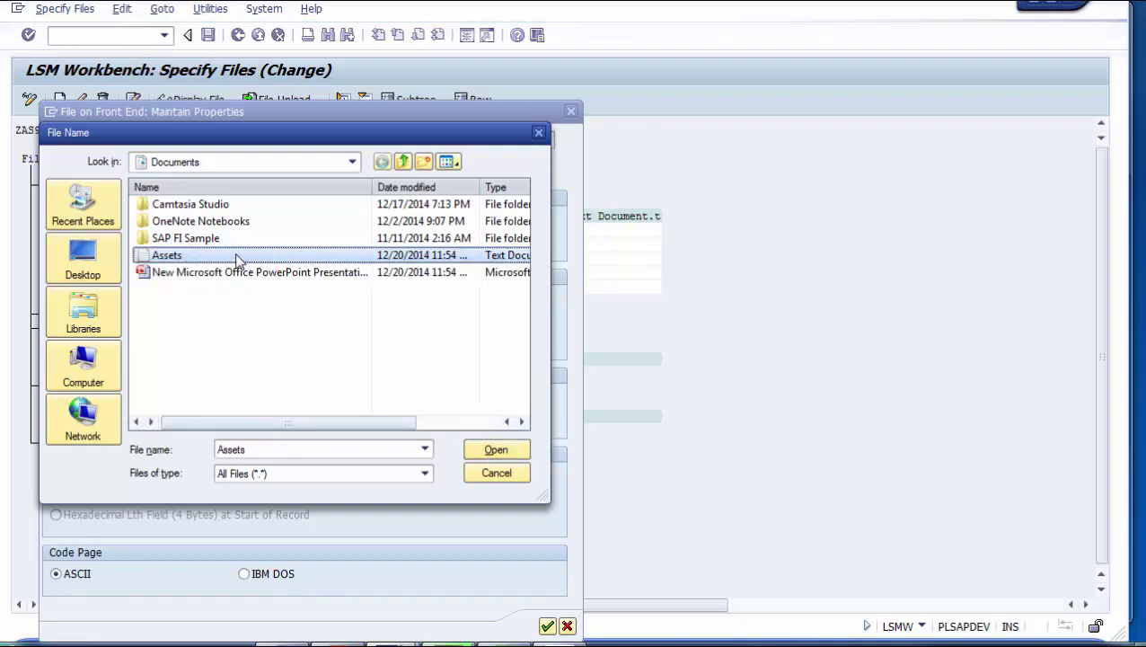
left_click(493, 453)
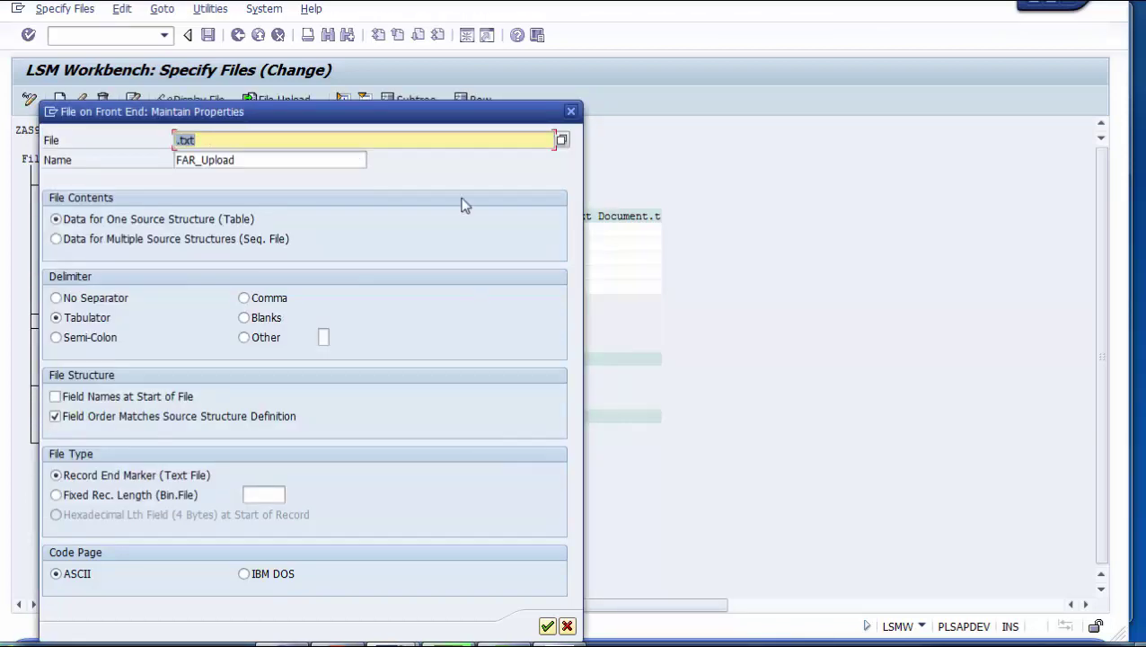
Step: Check the path to Assets.txt, accept the file properties, save the file specification and return to the process steps
left_click(421, 139)
key("Left")
key("Left")
key("Left")
key("Left")
key("Left")
key("Left")
key("Left")
key("Left")
key("Left")
key("Left")
key("Left")
key("Left")
key("Left")
key("Left")
key("Left")
key("Left")
key("Left")
key("Left")
key("Left")
key("Left")
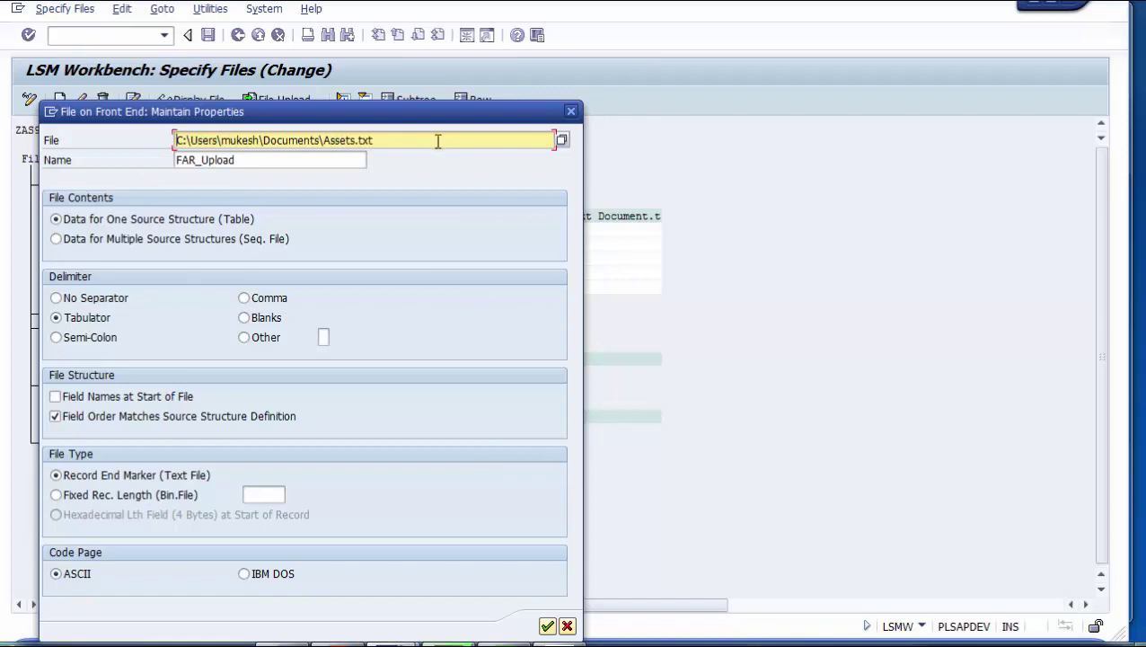
left_click(546, 627)
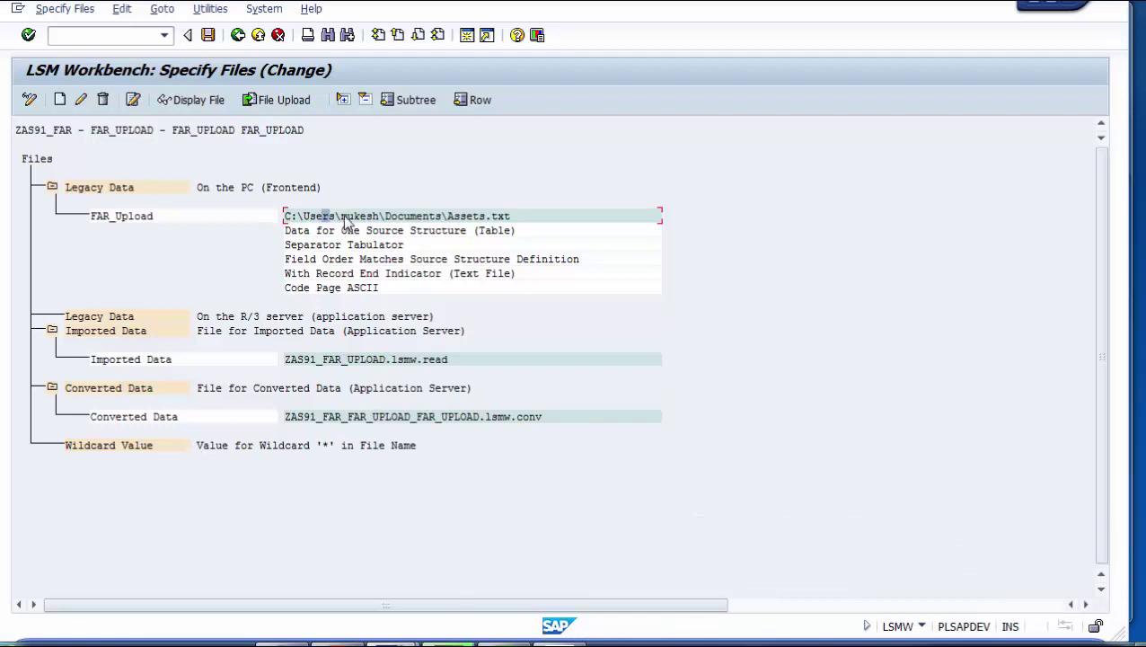
left_click(209, 36)
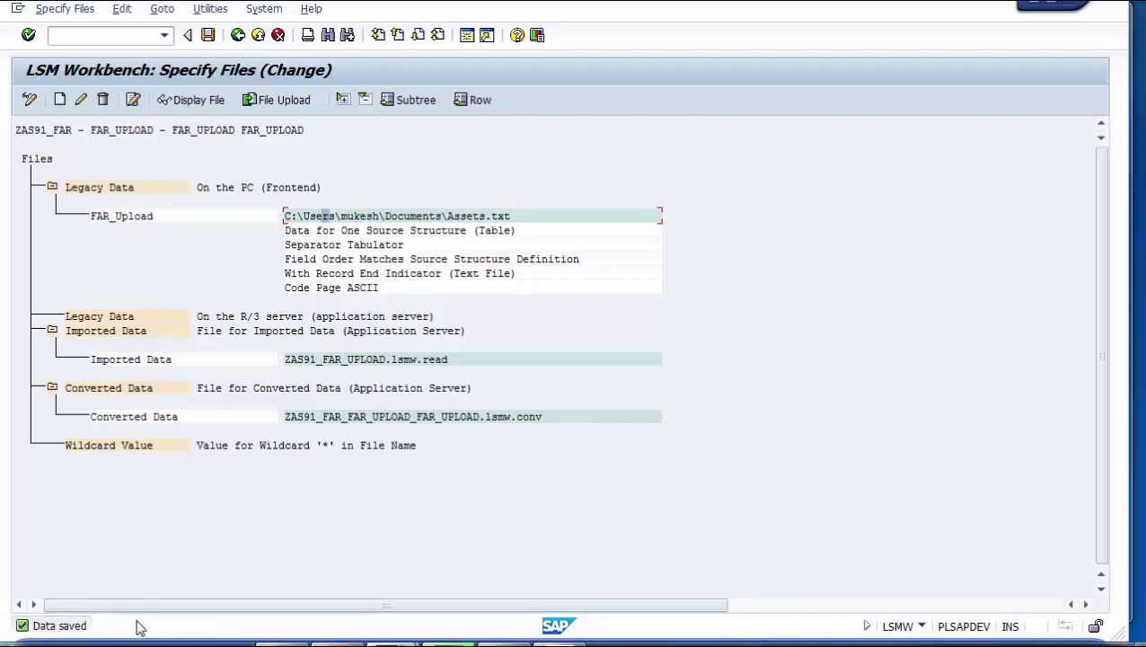
left_click(238, 41)
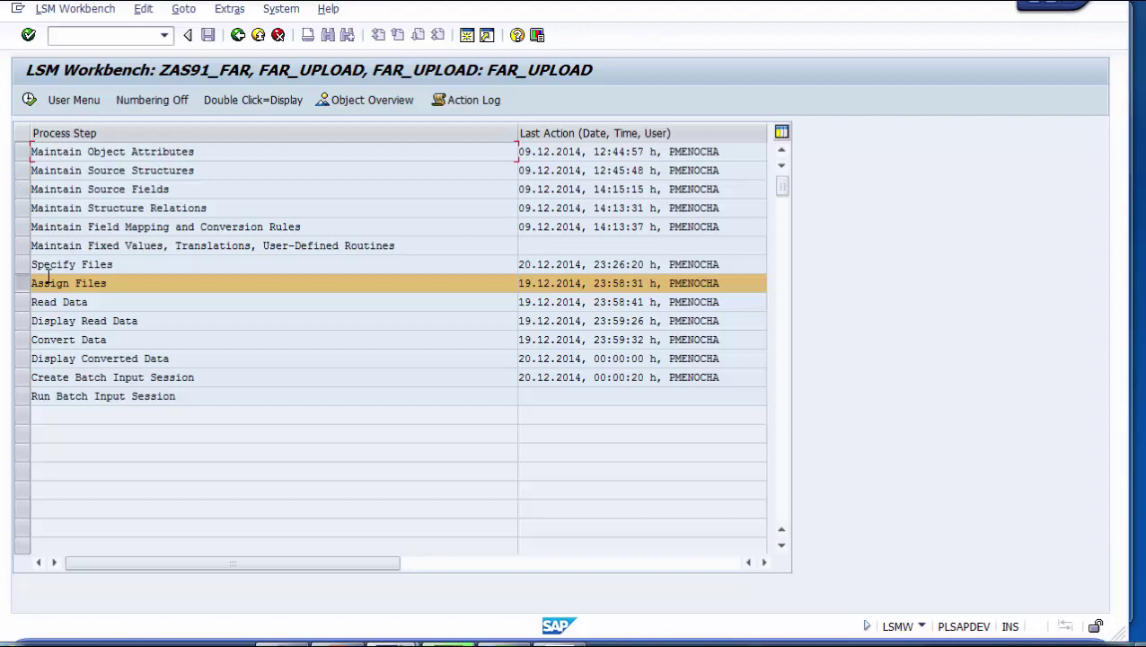
Step: Open Assign Files in change mode, save the assignment of Assets.txt to source structure ZZAS91 and return to the process steps
left_click(30, 102)
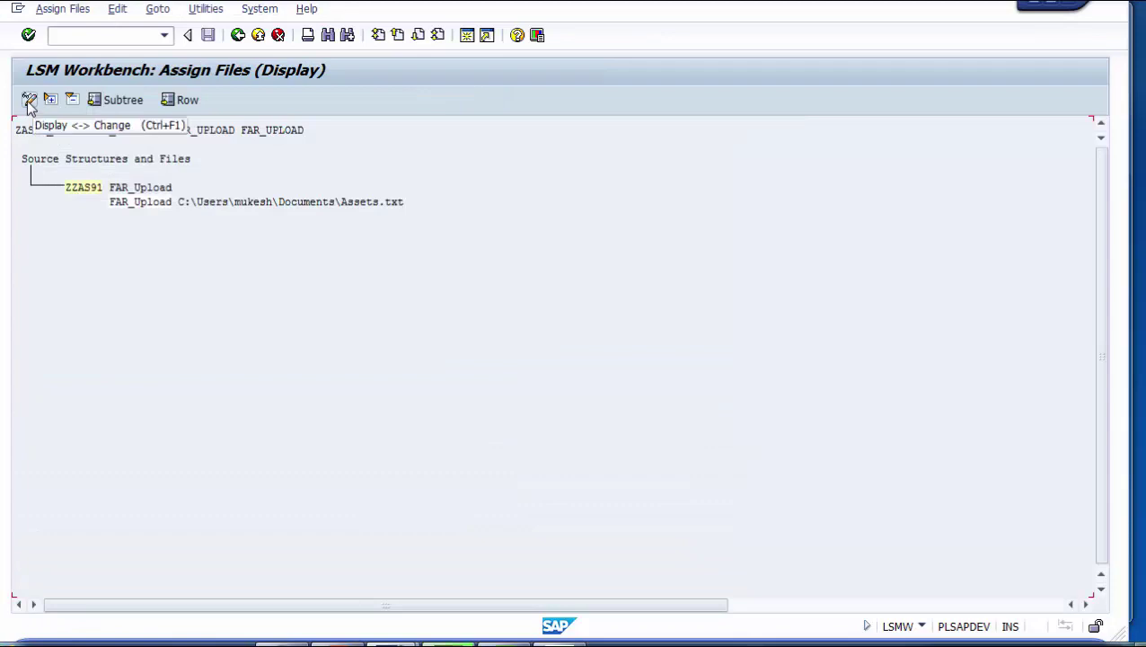
left_click(29, 103)
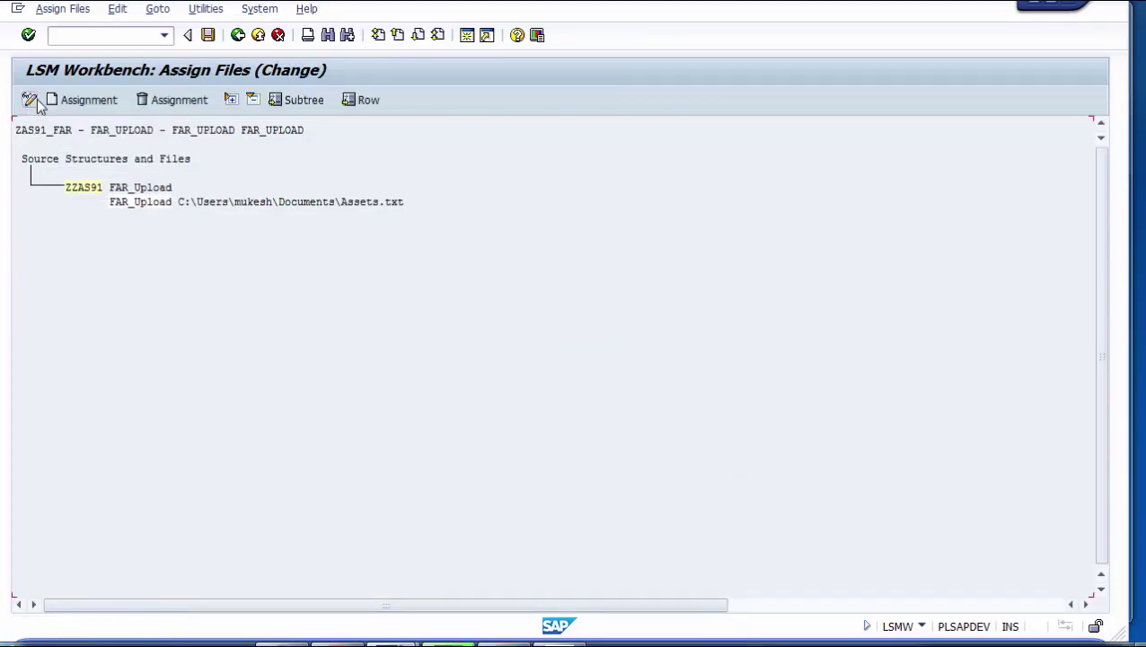
left_click(211, 39)
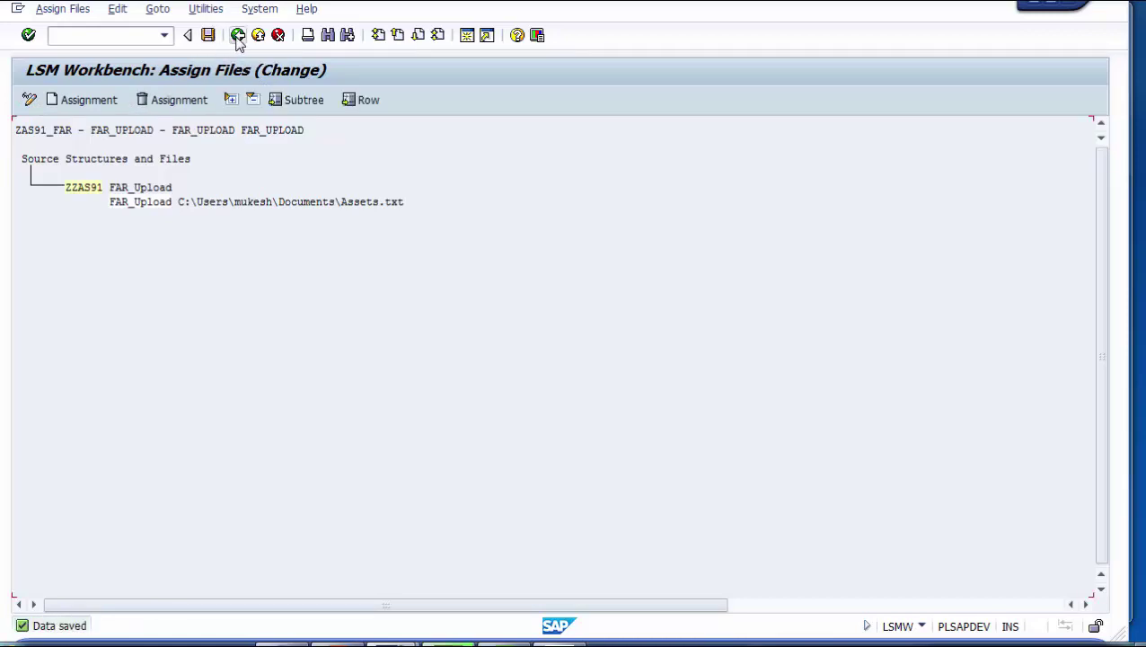
left_click(238, 36)
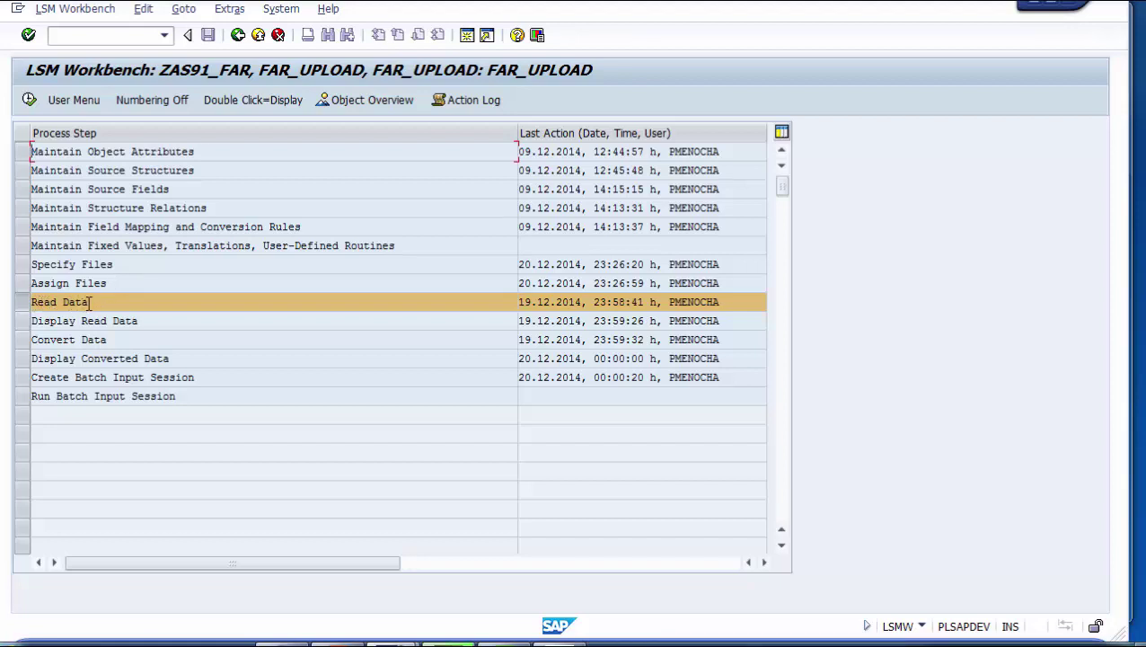
Step: Run Read Data for all transactions, allow access to Assets.txt with the decision remembered, and check the read and written record counts
left_click(29, 101)
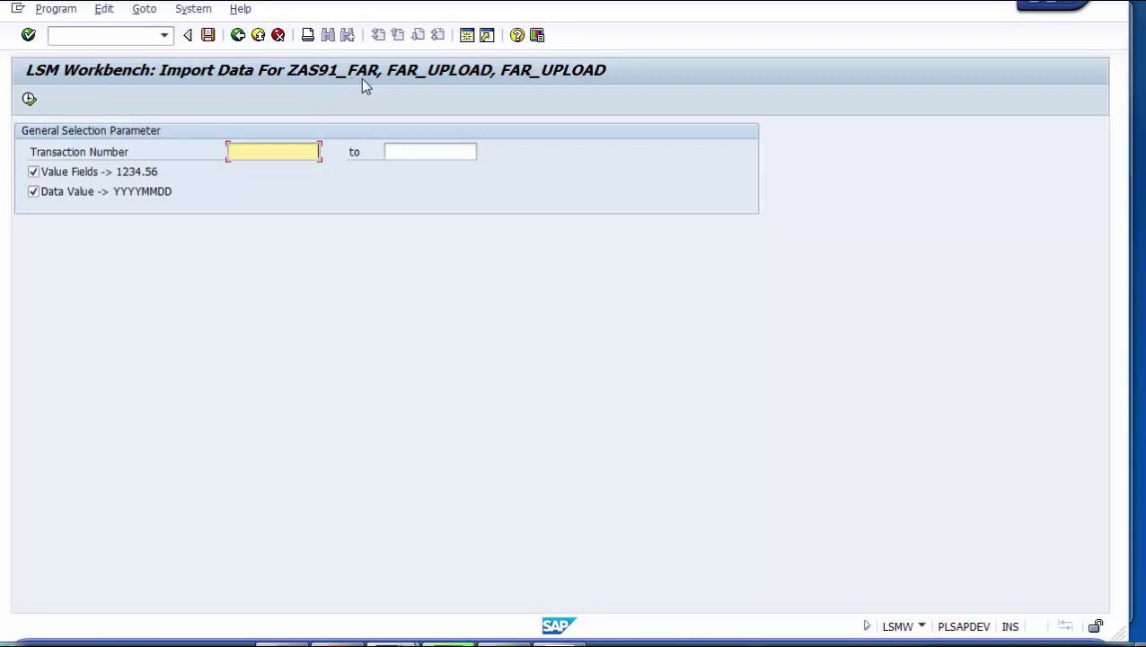
left_click(29, 100)
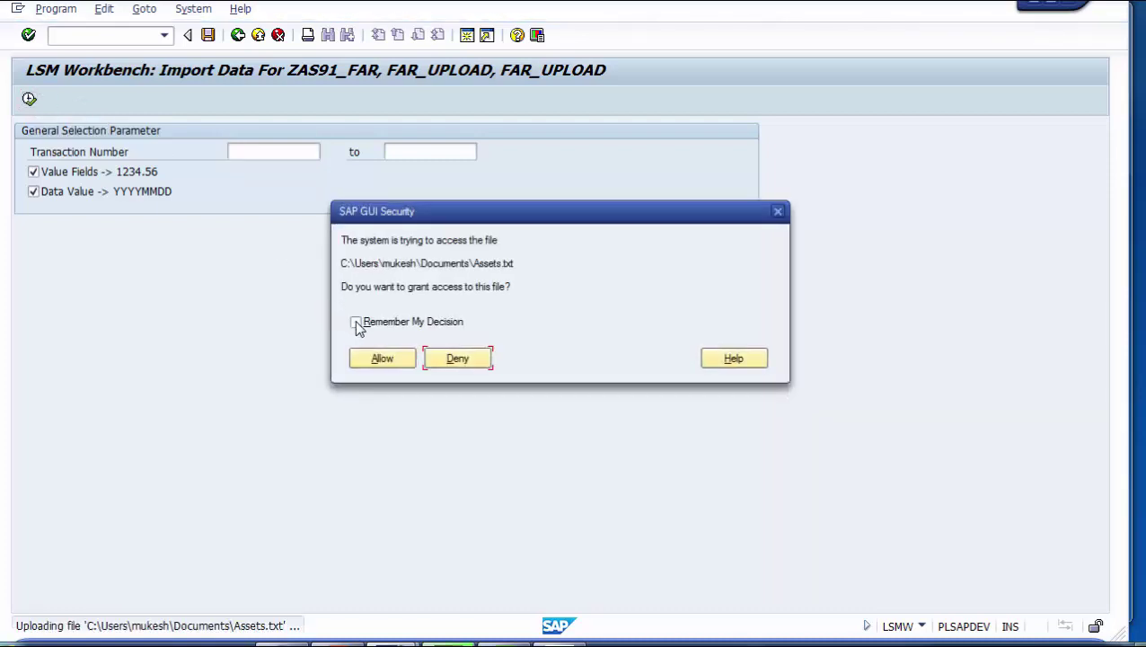
left_click(358, 323)
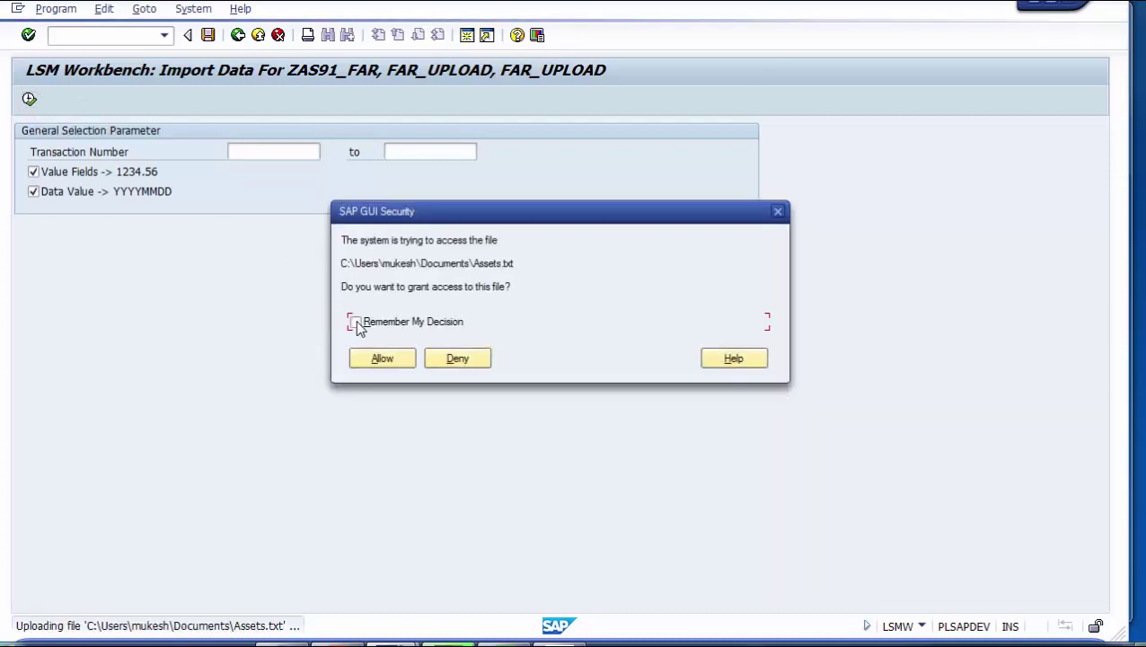
left_click(380, 363)
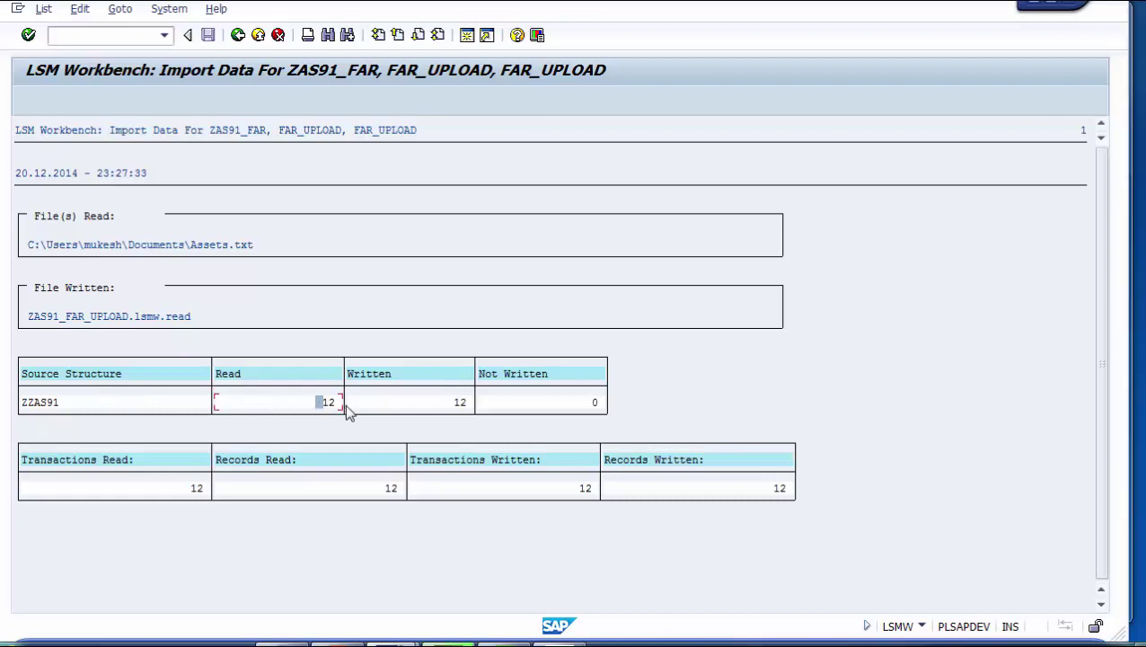
left_click(450, 405)
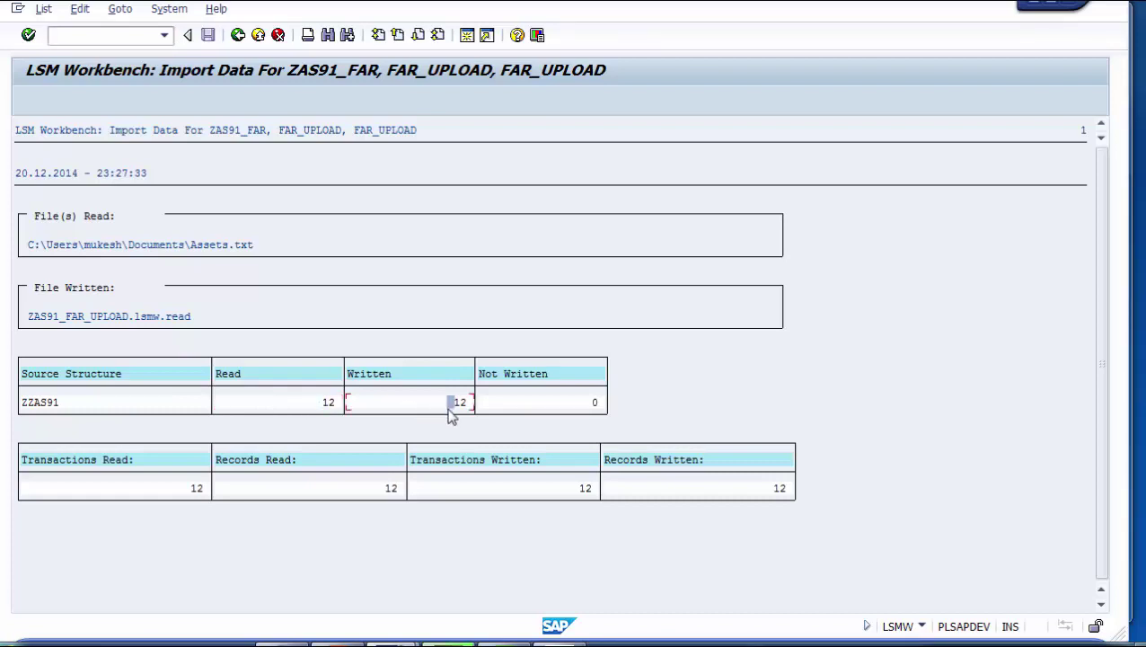
Step: Switch to the LAND workbook in Excel and count the asset rows from A5 to A16 to compare with the import report
left_click(467, 643)
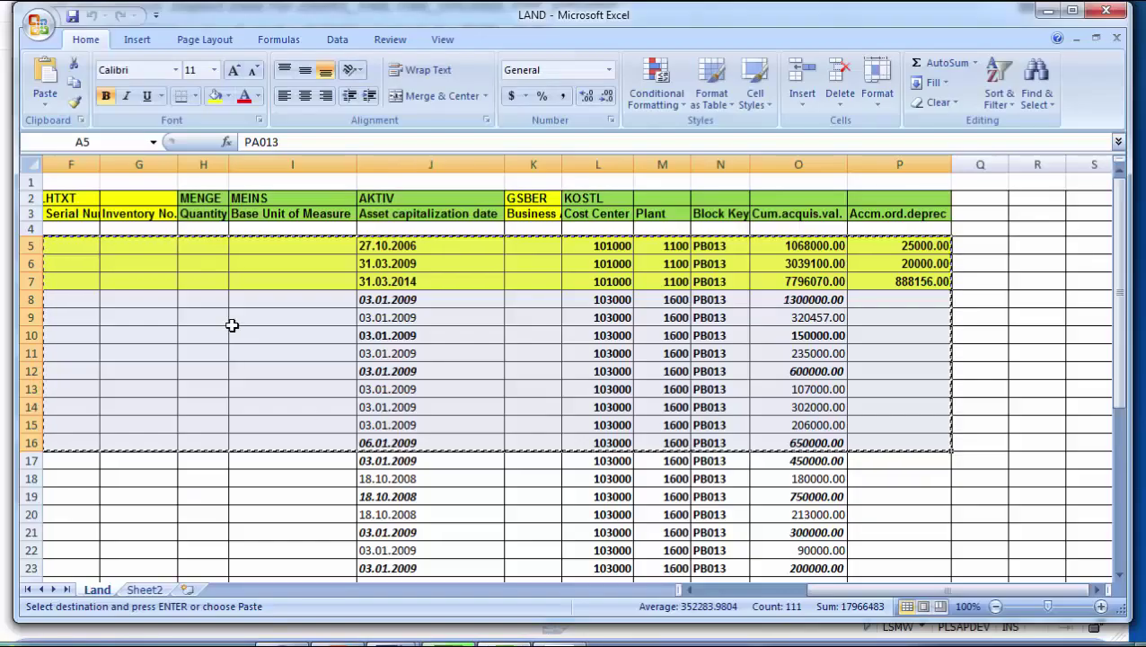
left_click(72, 245)
key("Left")
key("Home")
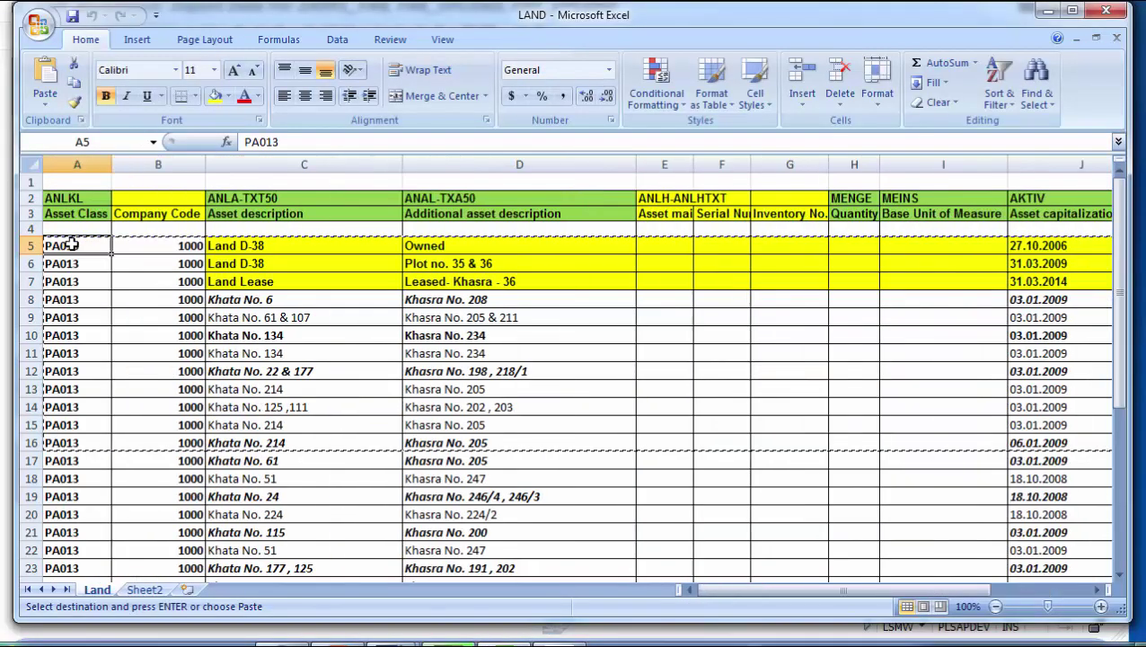
scroll(72, 245, "down", 5)
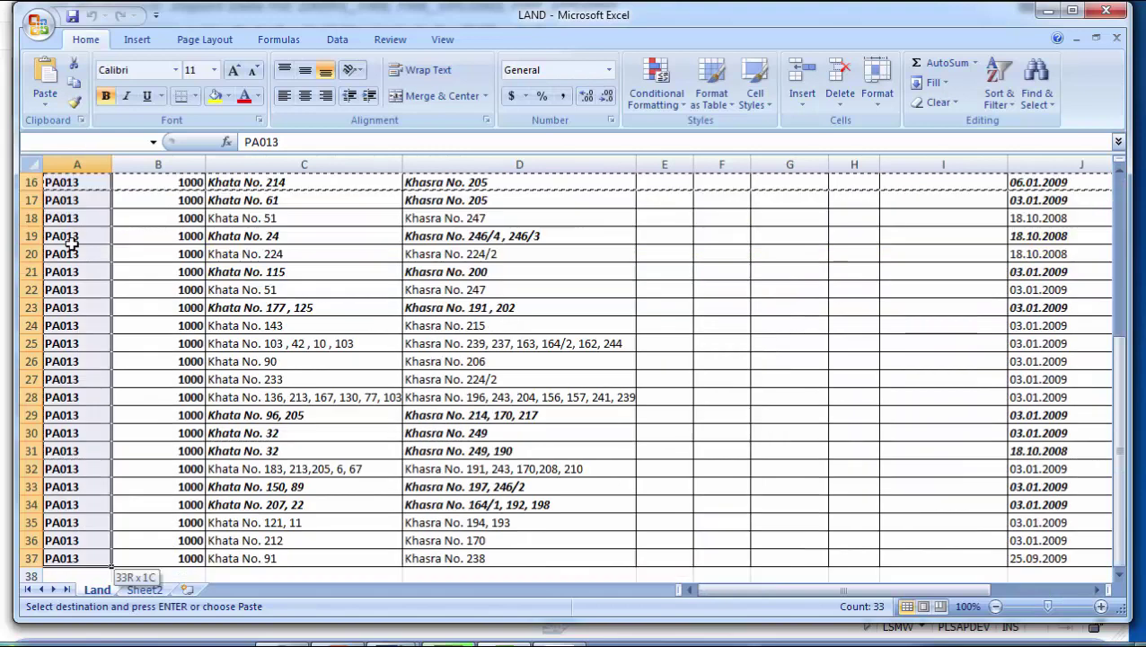
scroll(72, 244, "up", 4)
key("shift+Down")
key("shift+Down")
key("shift+Down")
key("shift+Down")
key("shift+Down")
key("shift+Down")
key("shift+Down")
key("shift+Down")
key("shift+Down")
key("shift+Down")
key("shift+Down")
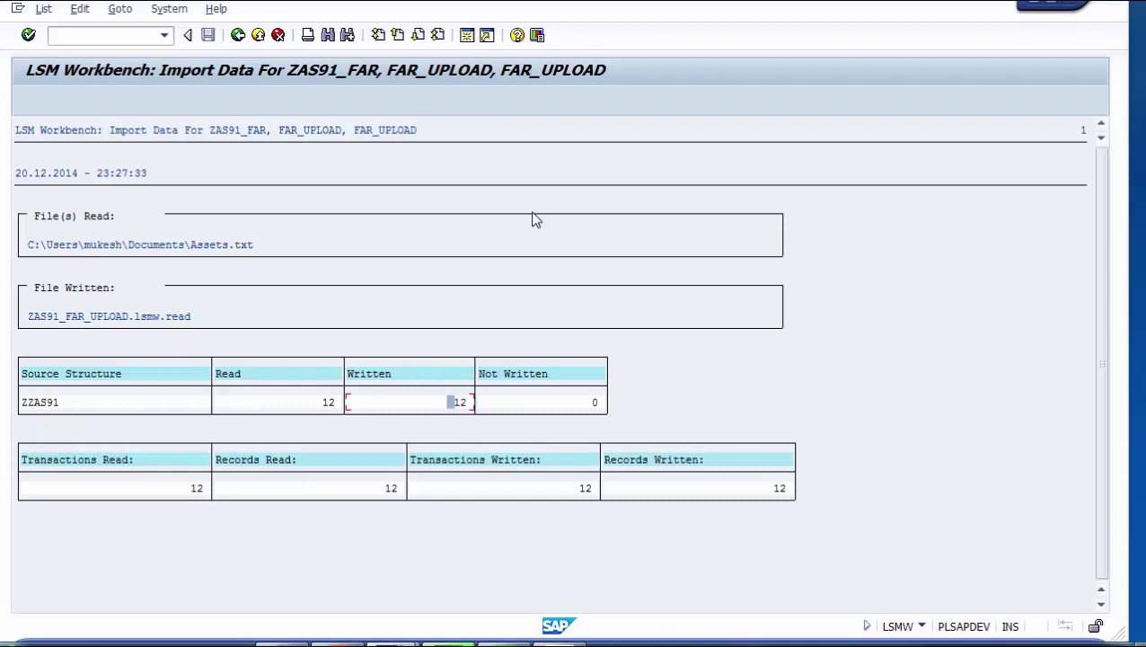
Step: Switch back to the LSM Workbench, check the source file path in the import report and return to the process steps
left_click(268, 248)
left_click(238, 36)
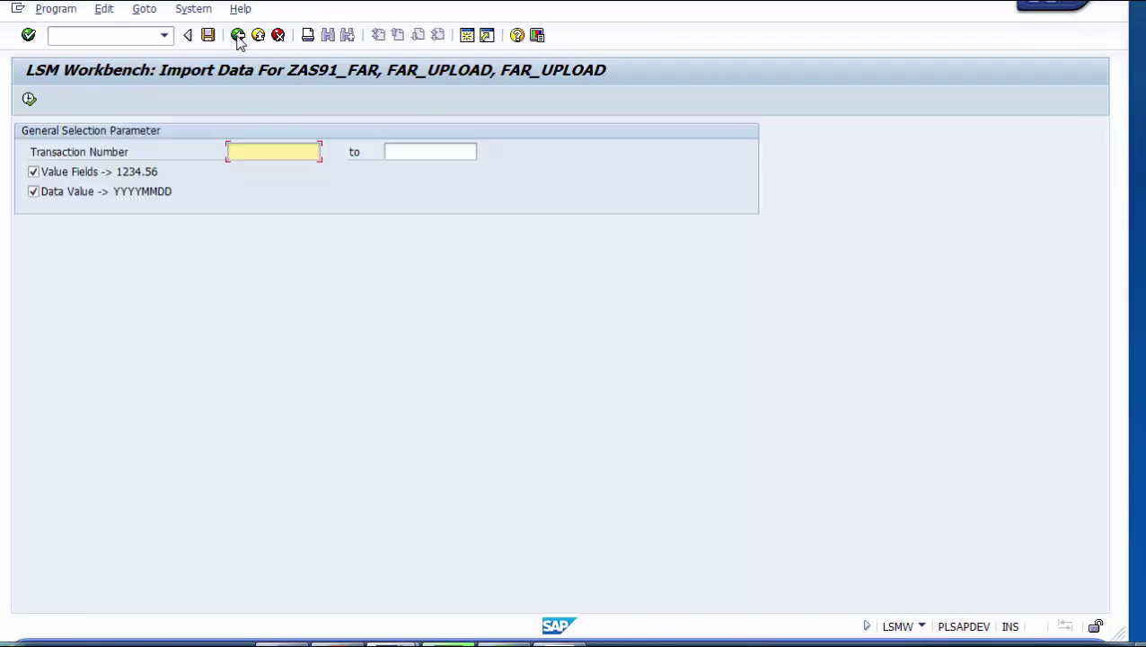
left_click(238, 36)
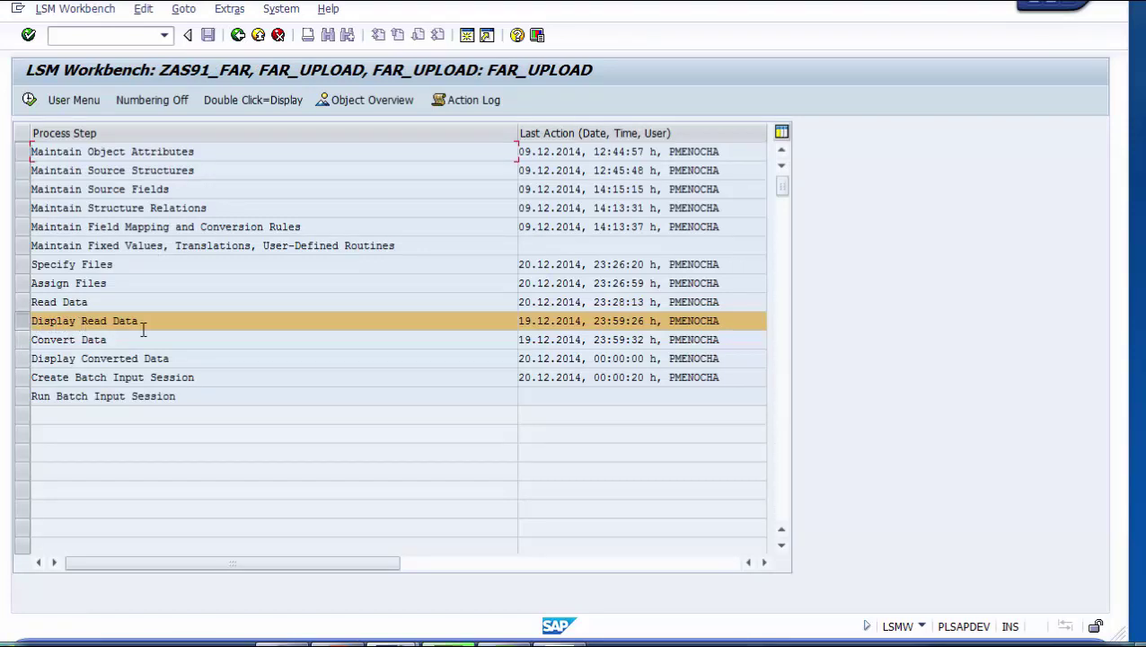
Step: Run Display Read Data with the default line range and open the field contents of row 8
left_click(29, 101)
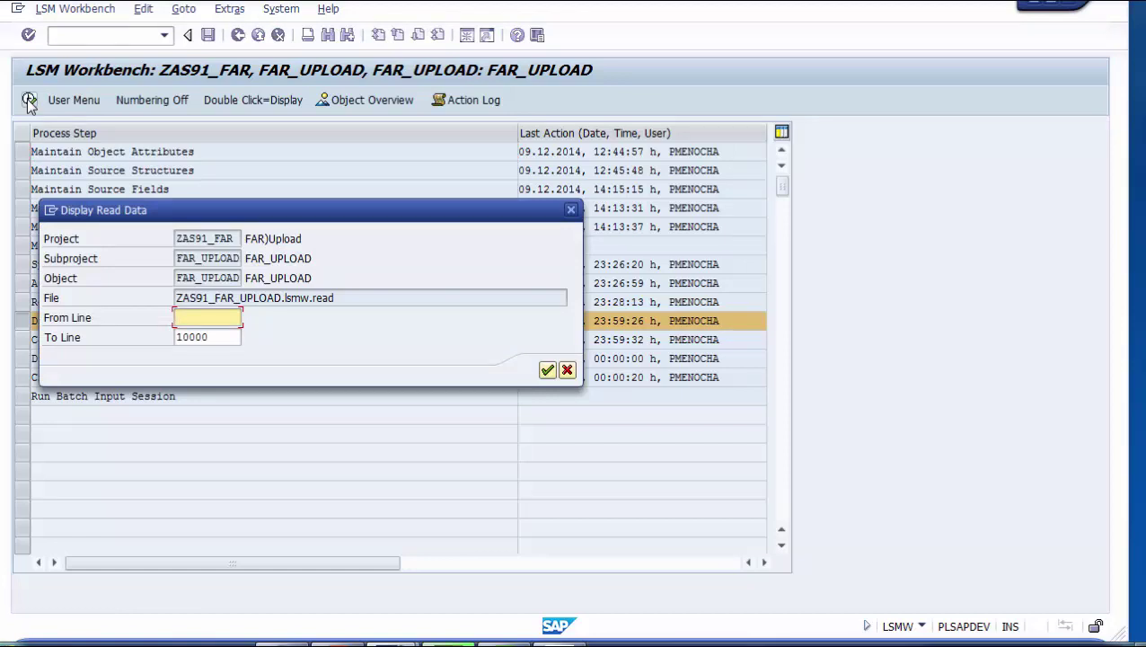
key("Return")
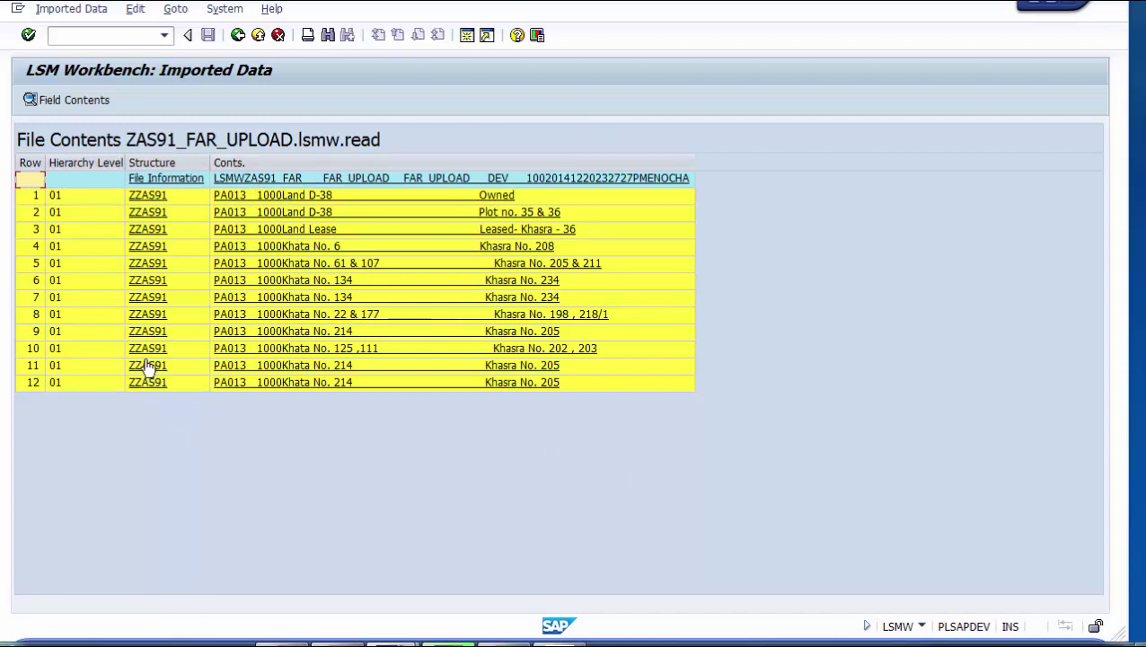
double_click(532, 322)
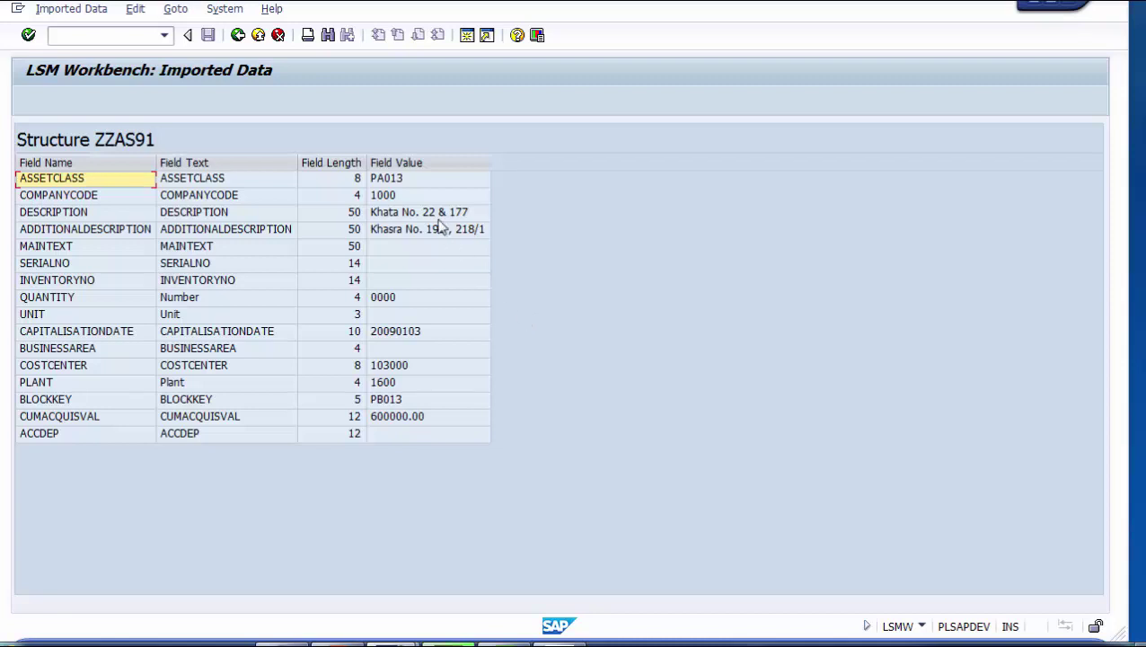
Step: Examine the imported record's field values from asset class to accumulated depreciation, then return to the process steps
left_click(406, 179)
left_click(410, 194)
left_click(418, 213)
left_click(422, 230)
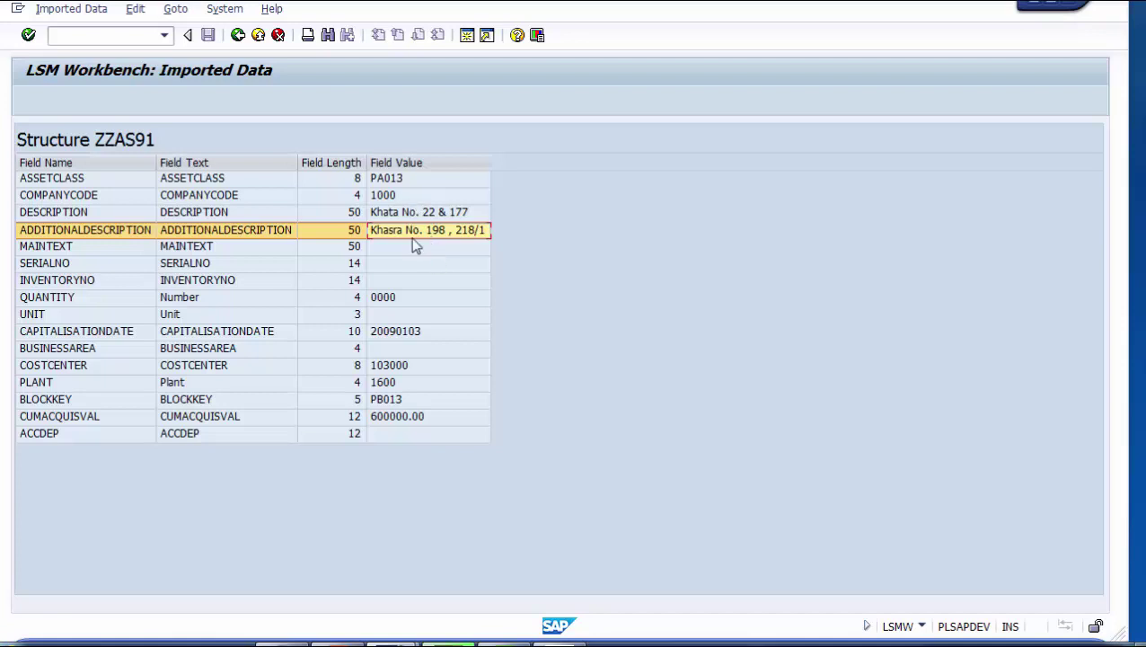
left_click(414, 335)
key("Down")
key("Down")
key("Down")
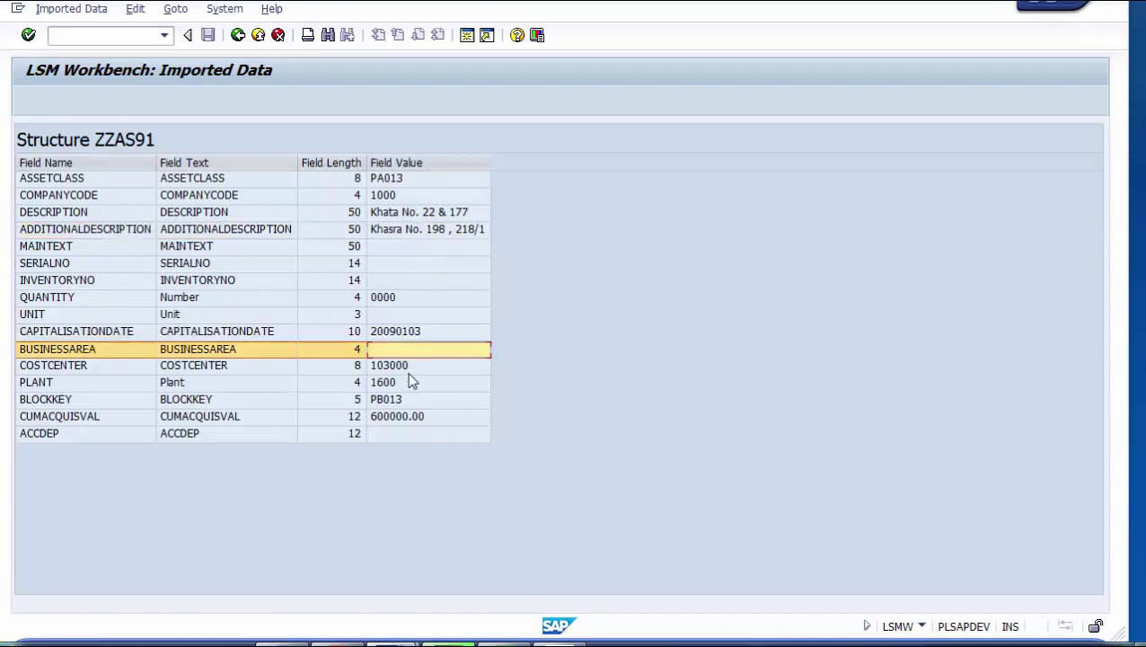
key("Down")
key("Down")
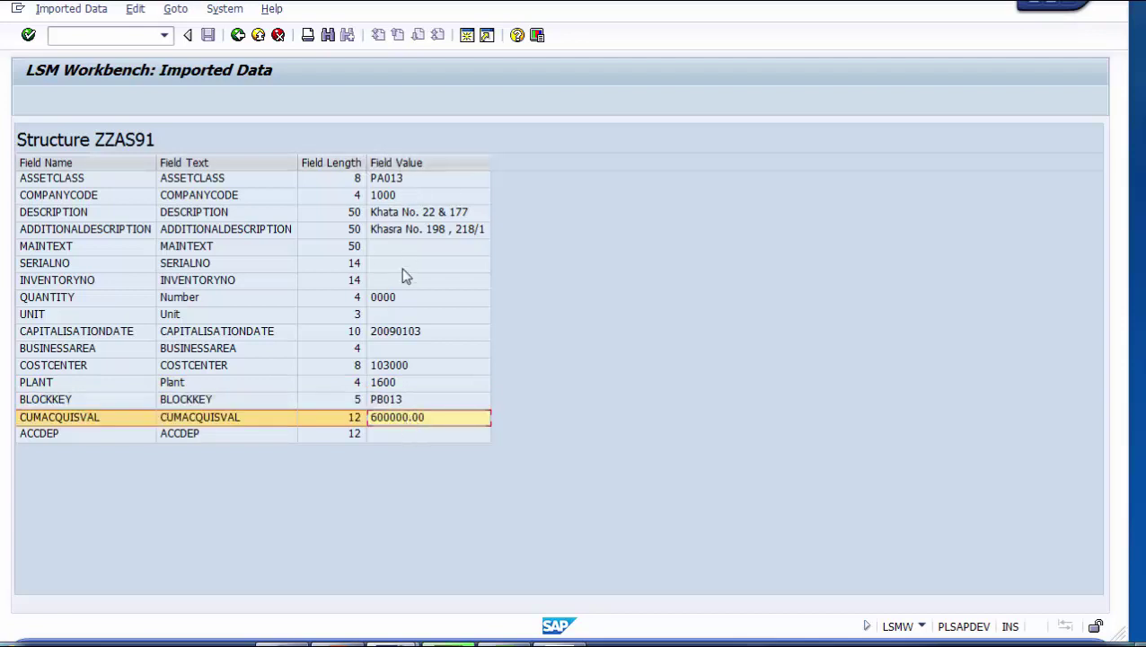
left_click(402, 433)
left_click(392, 399)
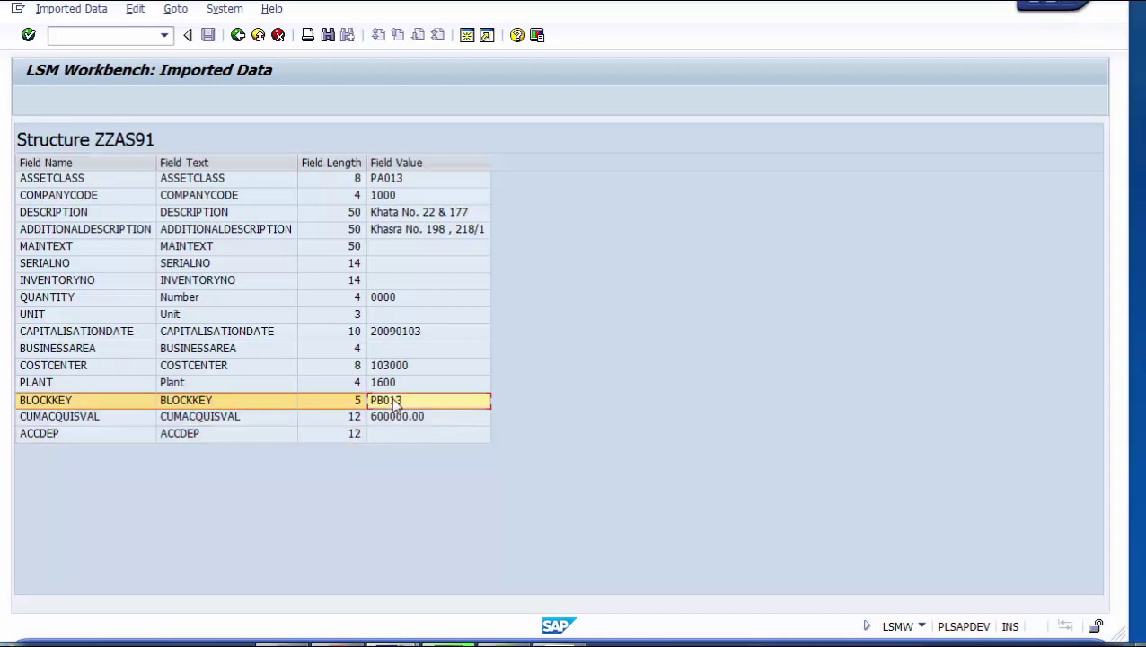
left_click(391, 383)
left_click(392, 366)
left_click(390, 350)
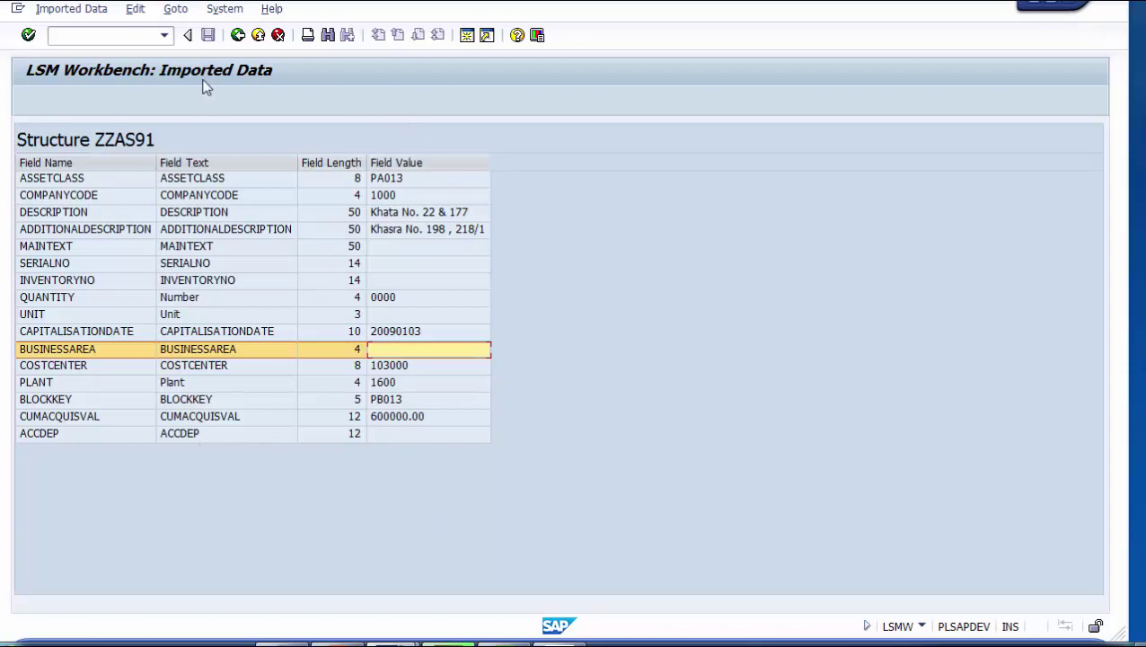
left_click(238, 36)
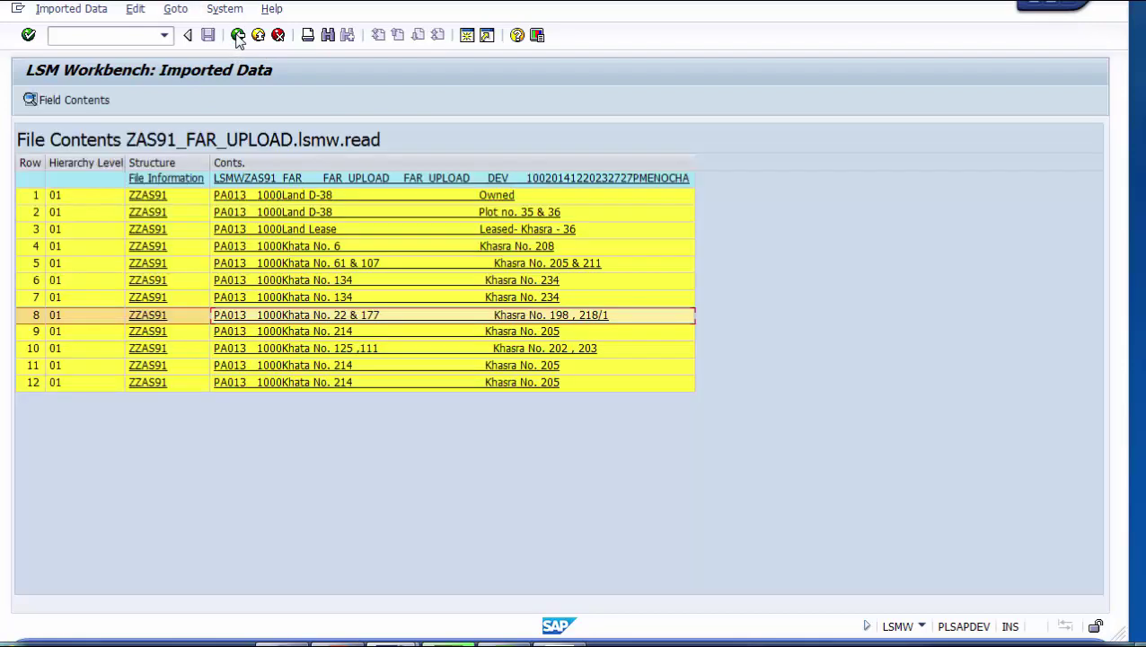
left_click(238, 36)
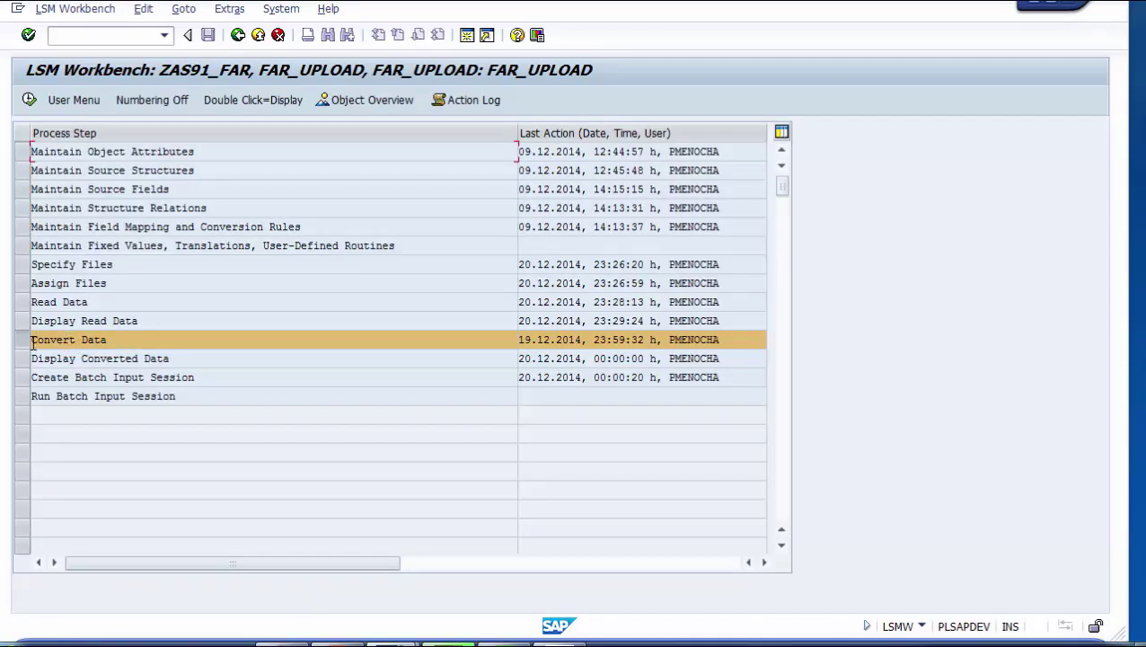
Step: Run Convert Data for all transactions without a transaction number restriction and return to the process steps
left_click(30, 100)
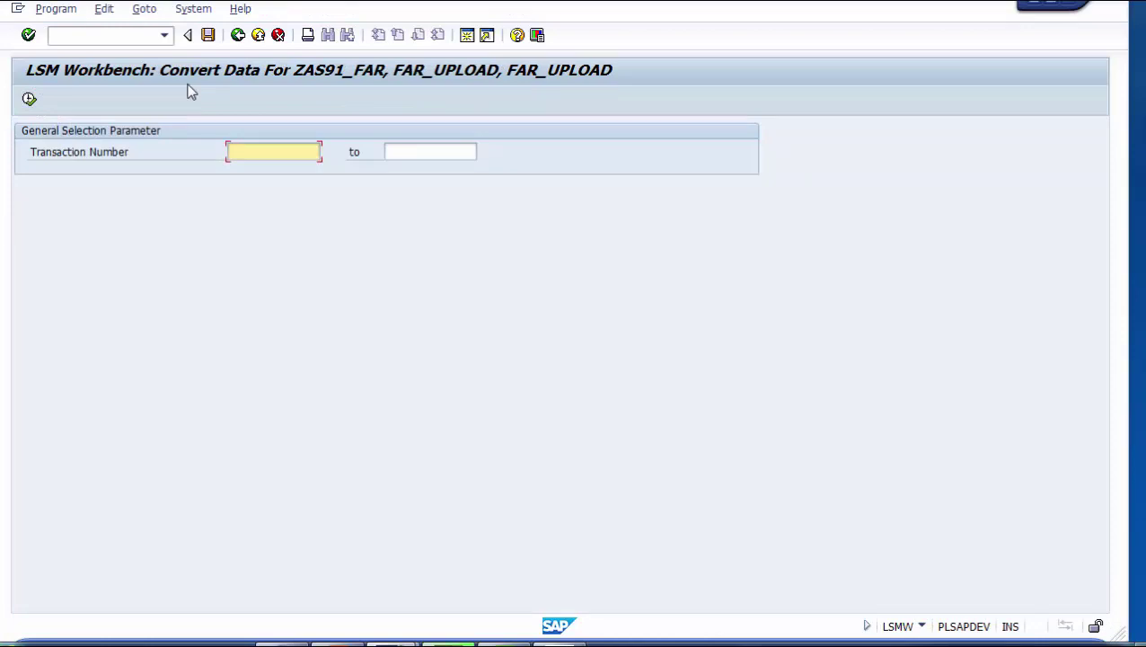
left_click(28, 100)
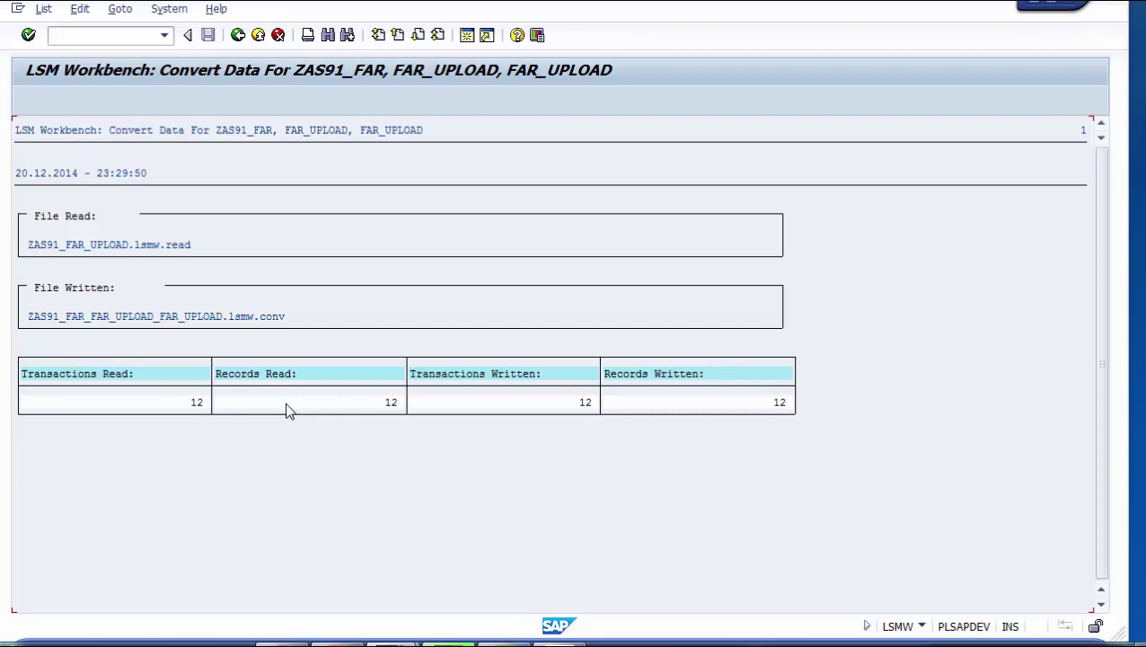
left_click(238, 43)
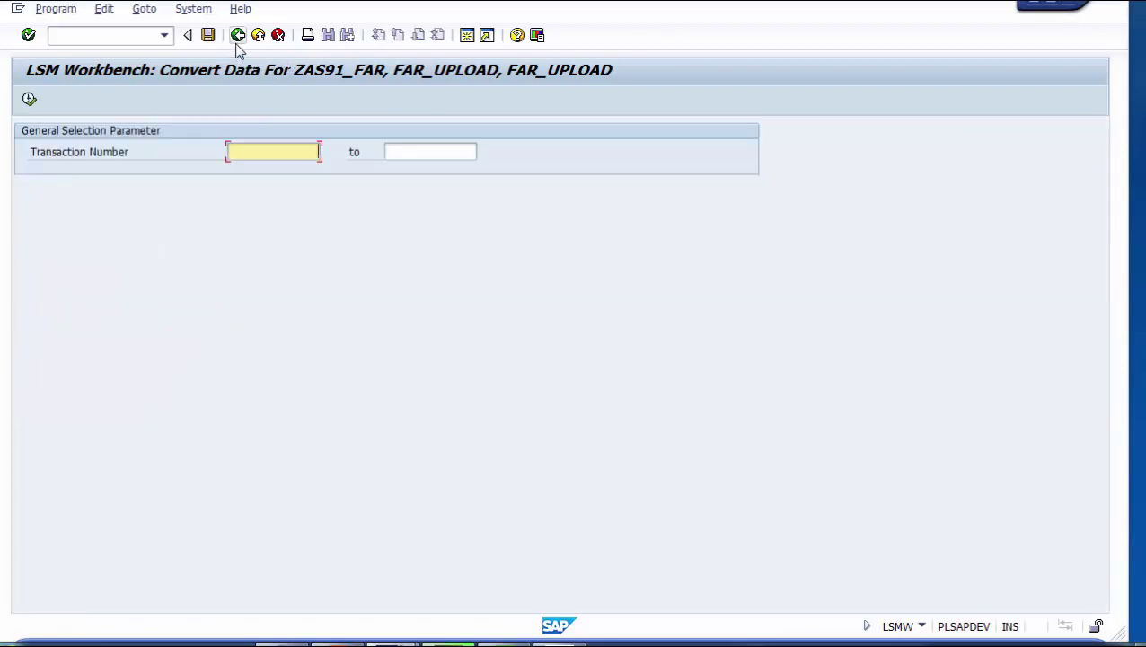
left_click(238, 43)
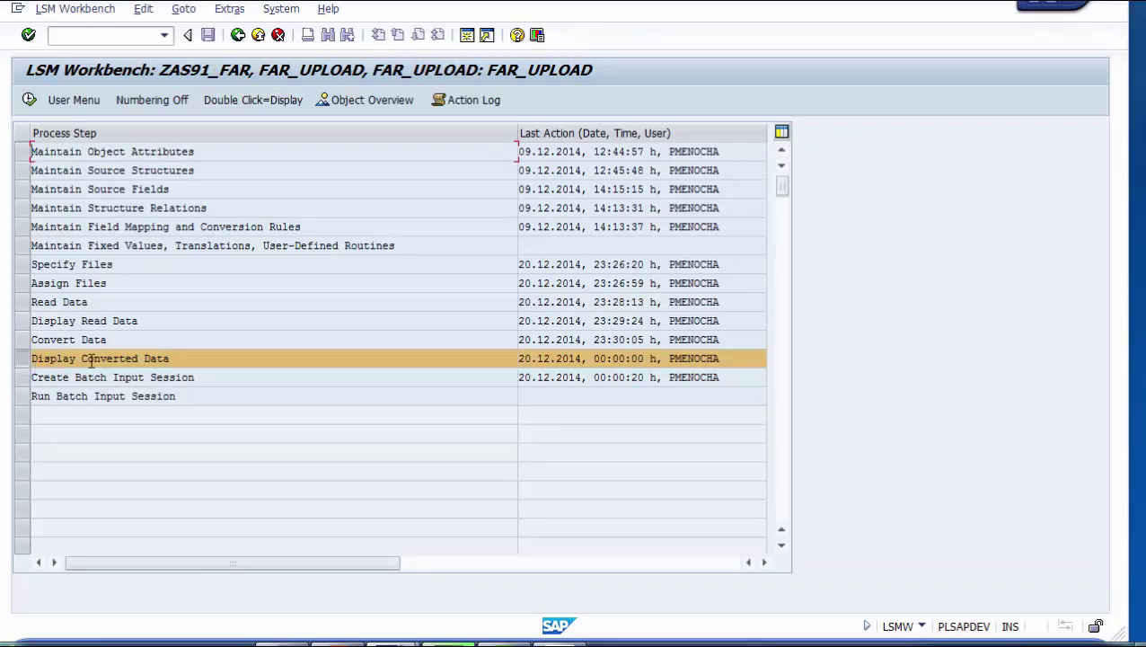
Step: Run Display Converted Data with the default line range and open the field contents of row 8
left_click(29, 101)
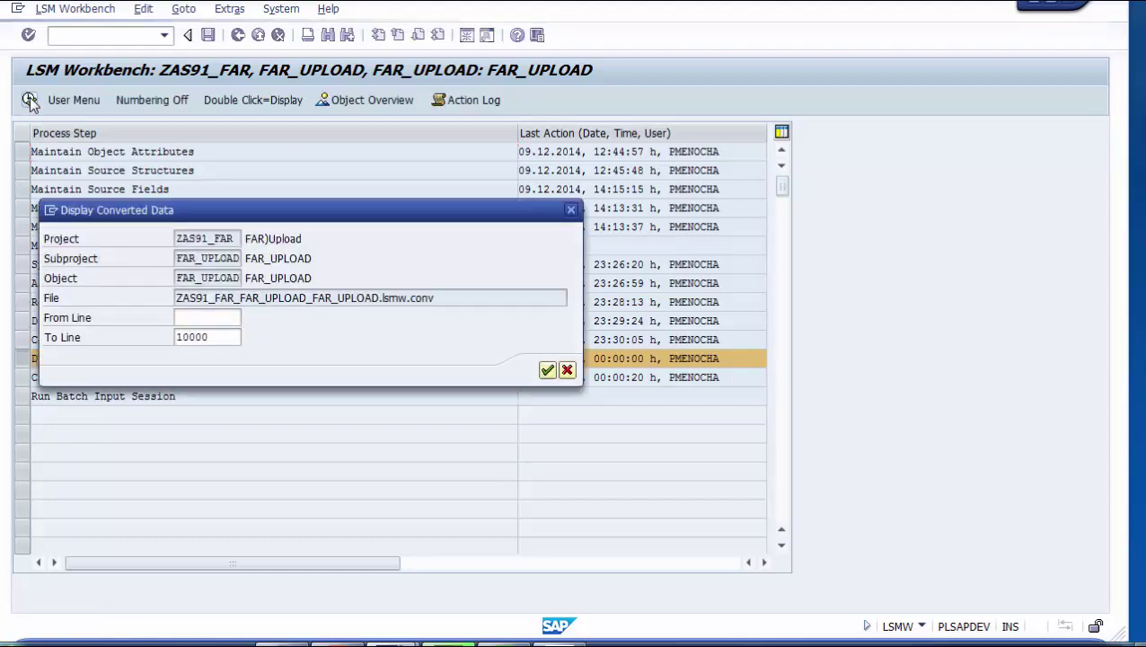
key("Return")
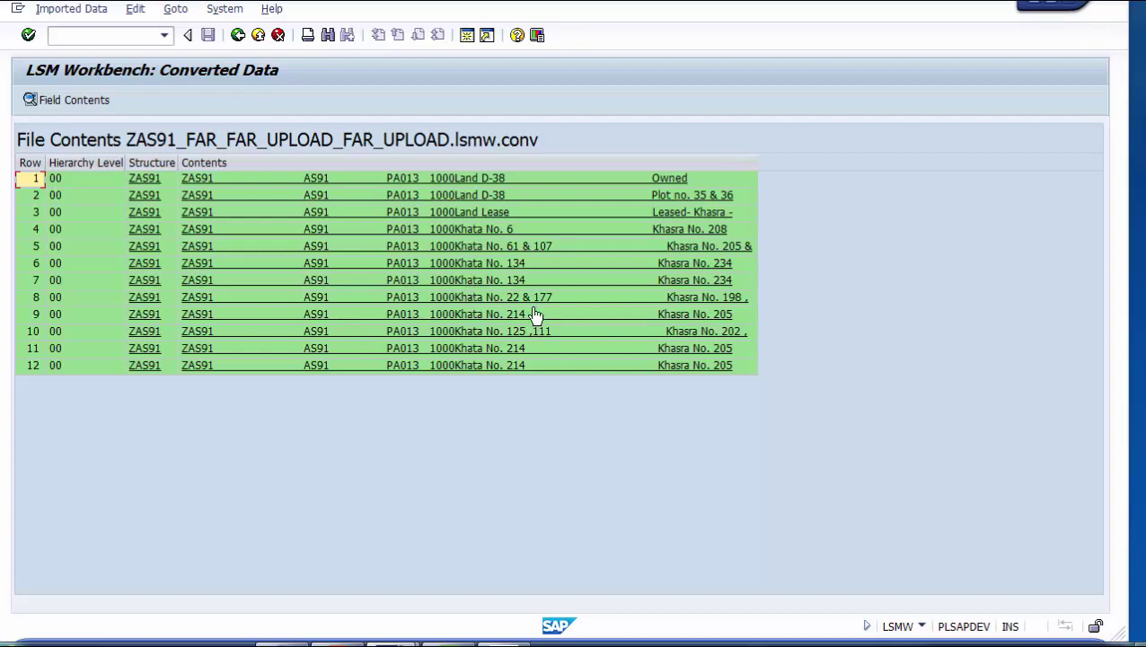
double_click(696, 306)
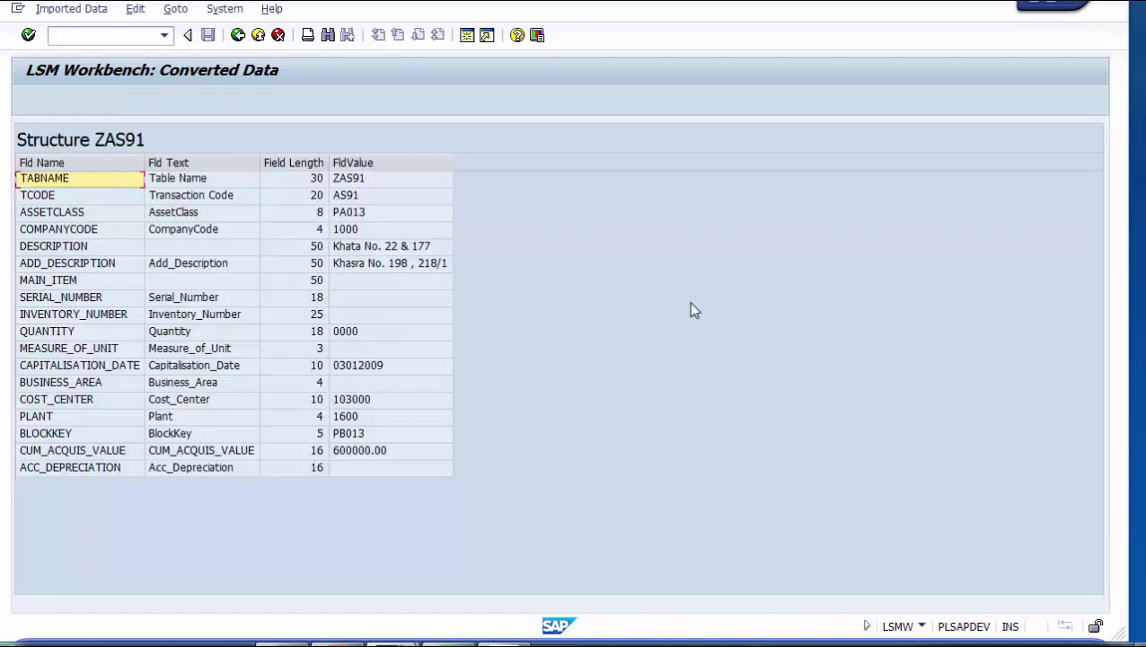
Step: Examine the converted record's field values in structure ZAS91, including transaction code, descriptions, quantity, capitalisation date, plant, block key and acquisition value
left_click(359, 195)
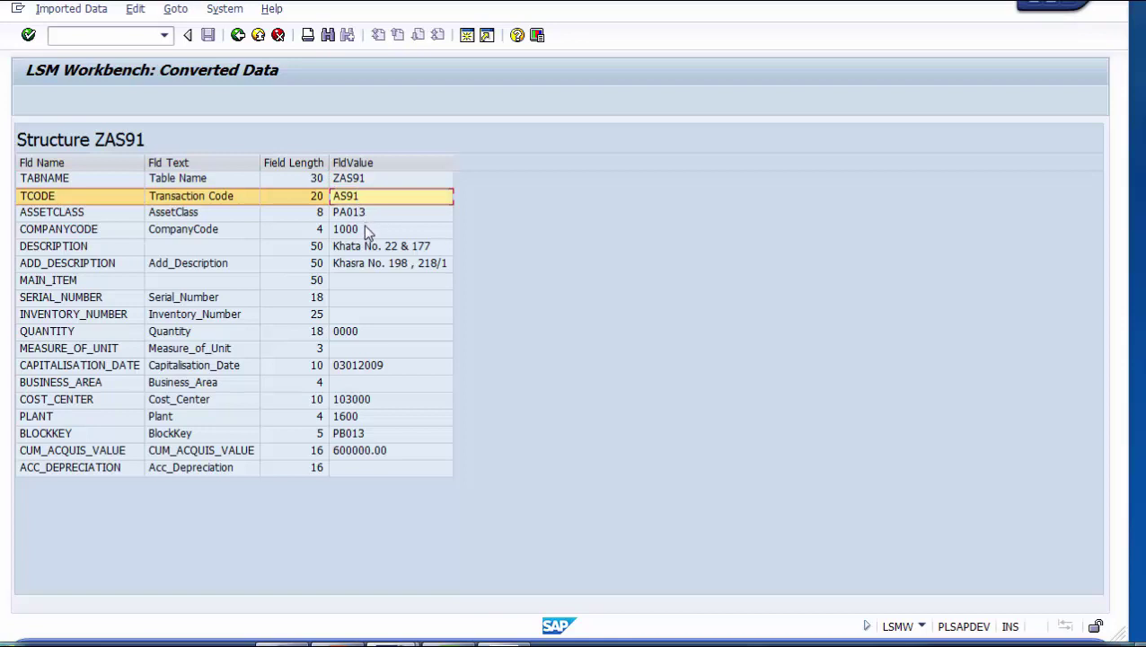
left_click(364, 227)
left_click(364, 246)
left_click(362, 264)
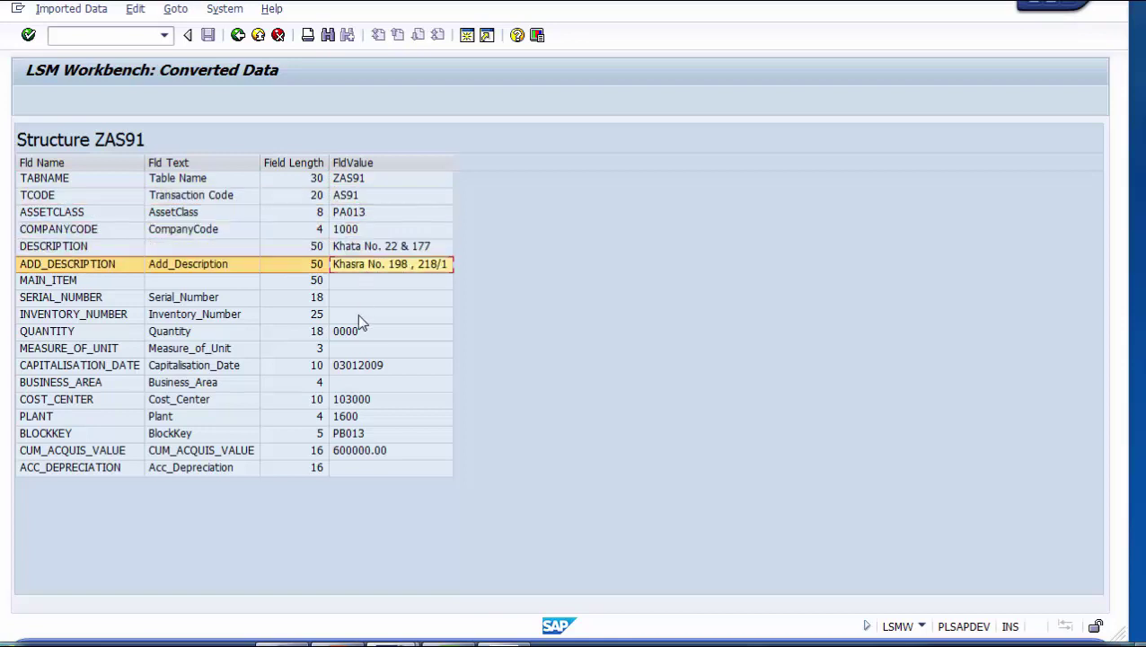
left_click(356, 330)
left_click(359, 365)
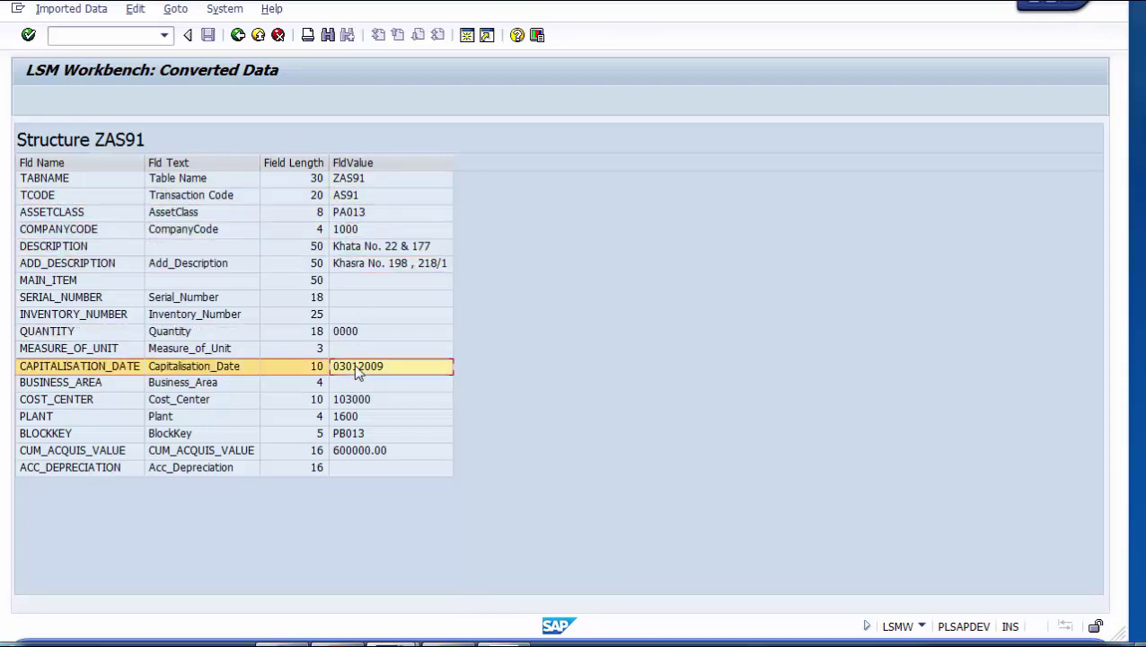
left_click(359, 415)
left_click(359, 433)
left_click(360, 449)
key("F9")
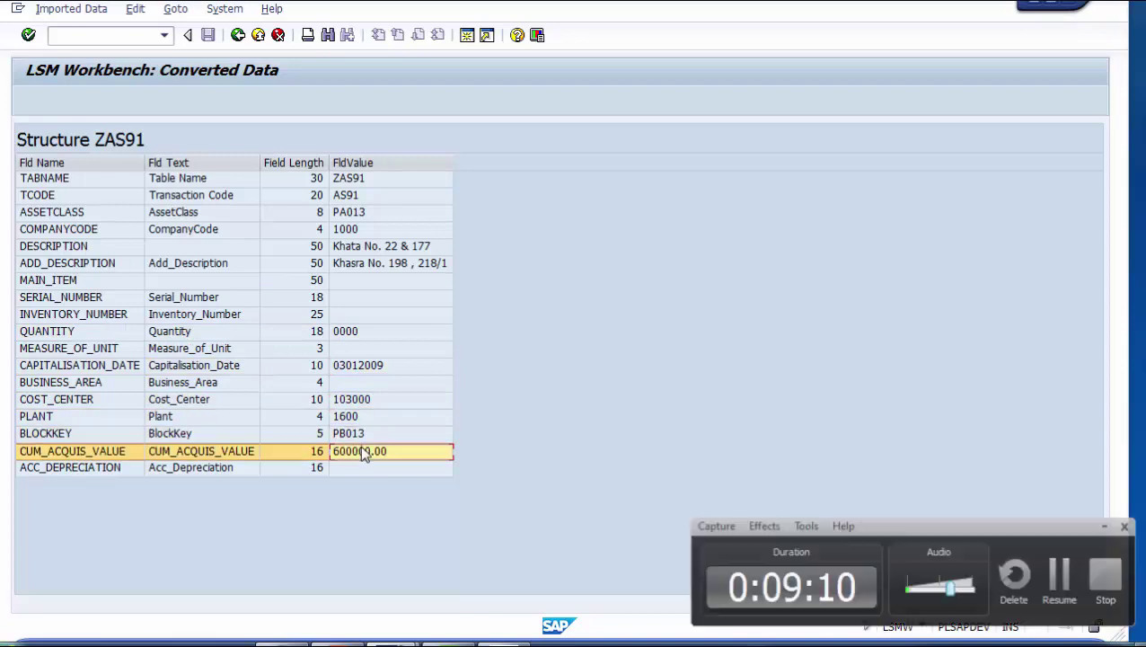
key("F9")
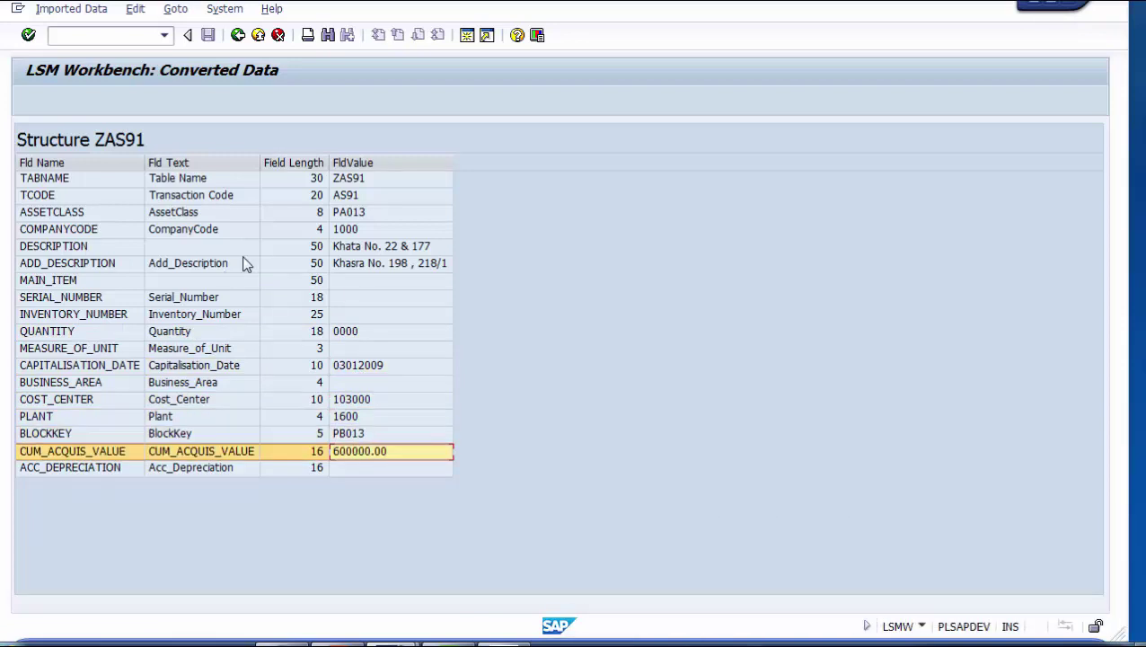
left_click(359, 179)
left_click(368, 263)
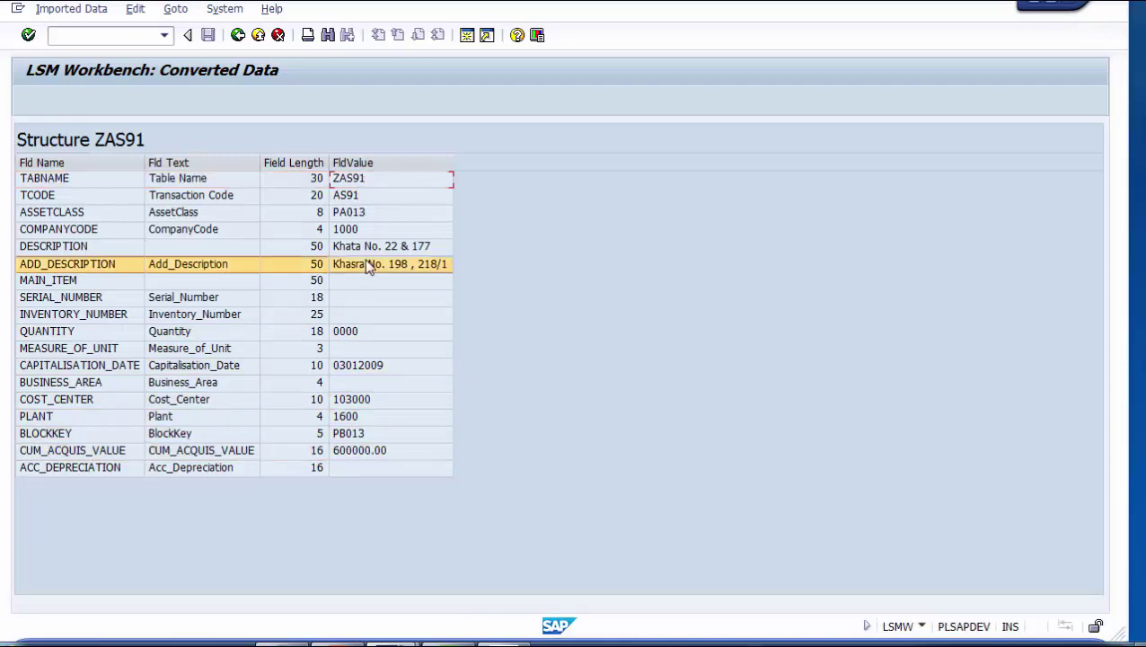
left_click(368, 332)
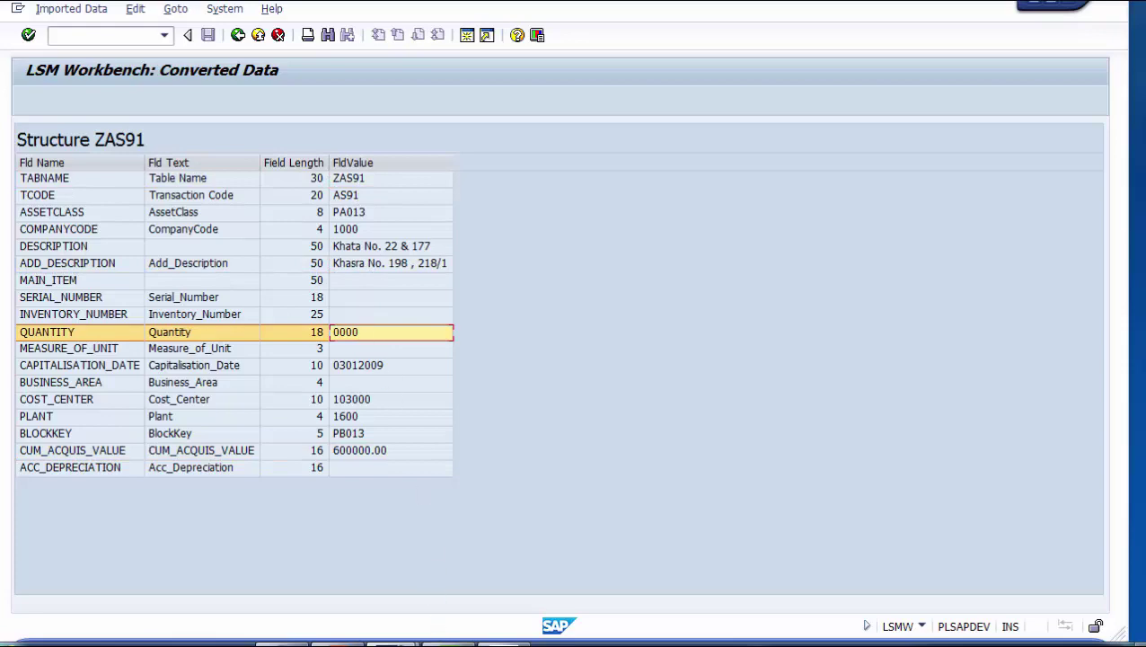
Step: Review row 7 of the LAND workbook in Excel from column D to N, then return to SAP's LSMW process steps
mouse_move(440, 643)
left_click(440, 557)
left_click(498, 212)
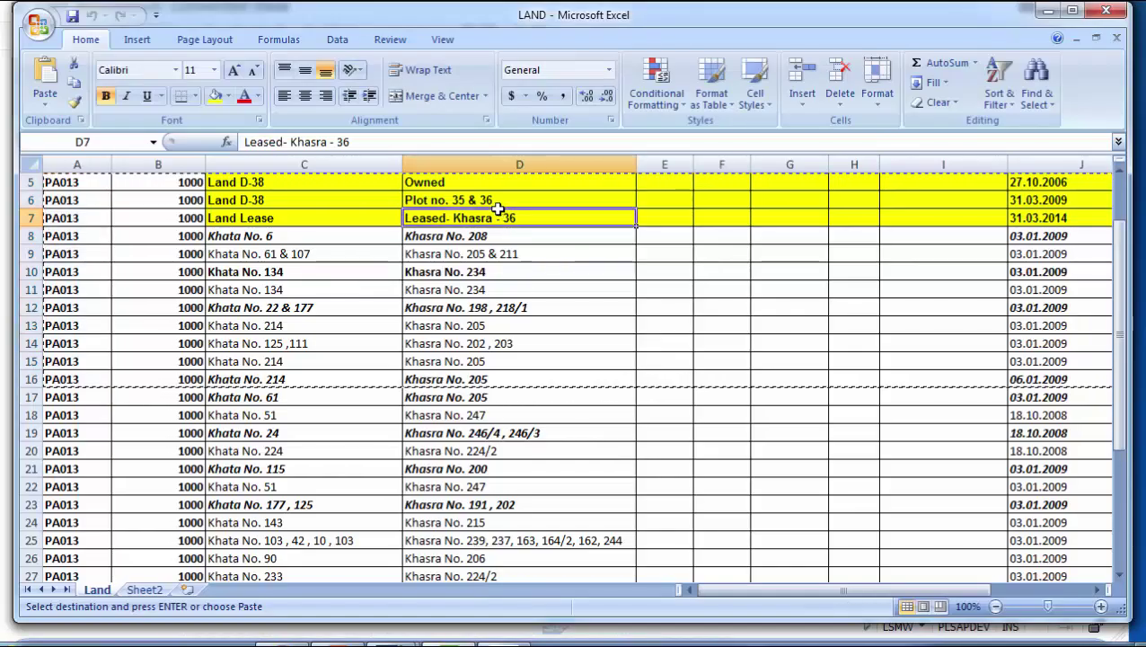
key("Right")
key("Right")
key("Right")
key("Right")
key("Right")
key("Right")
key("Right")
key("Right")
key("Right")
key("Right")
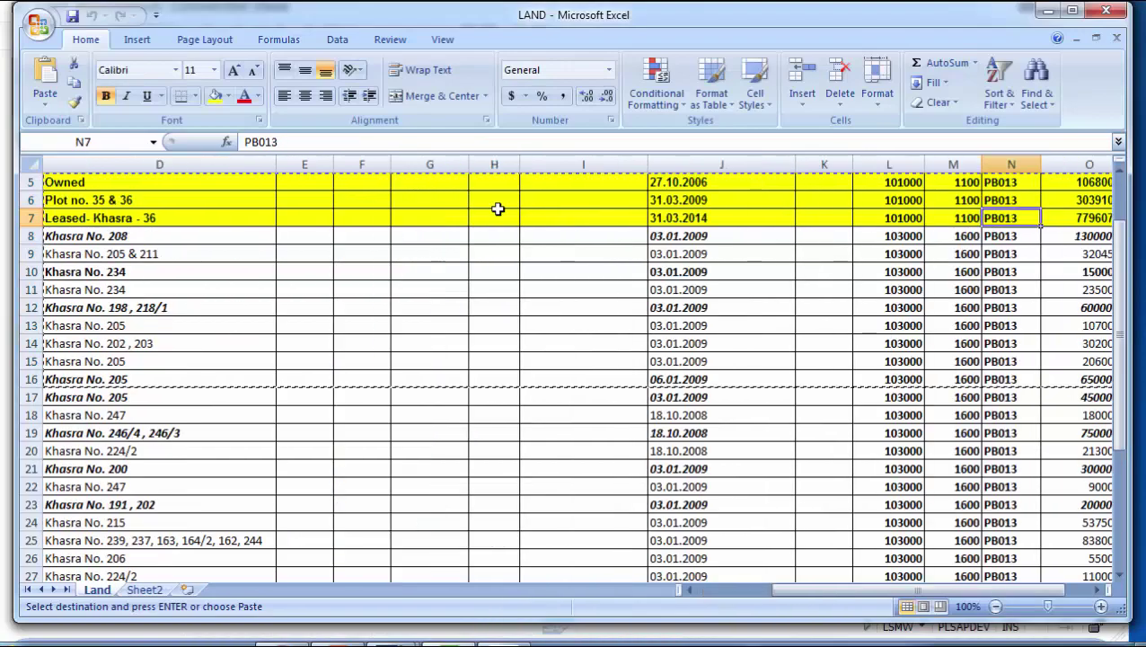
key("alt+Tab")
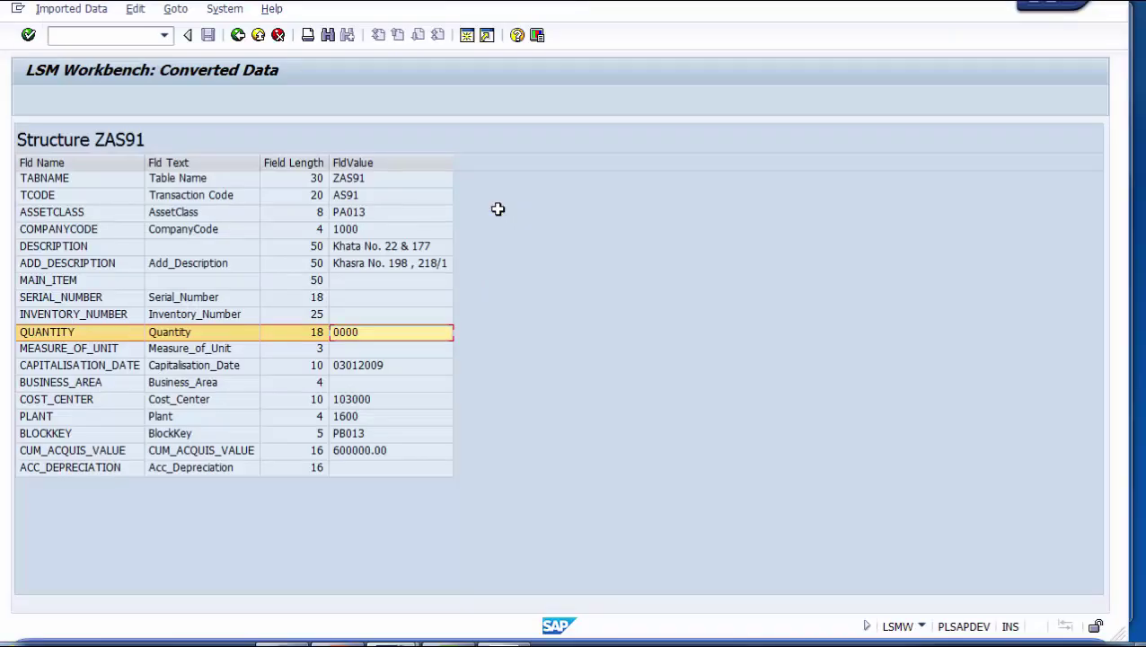
left_click(238, 36)
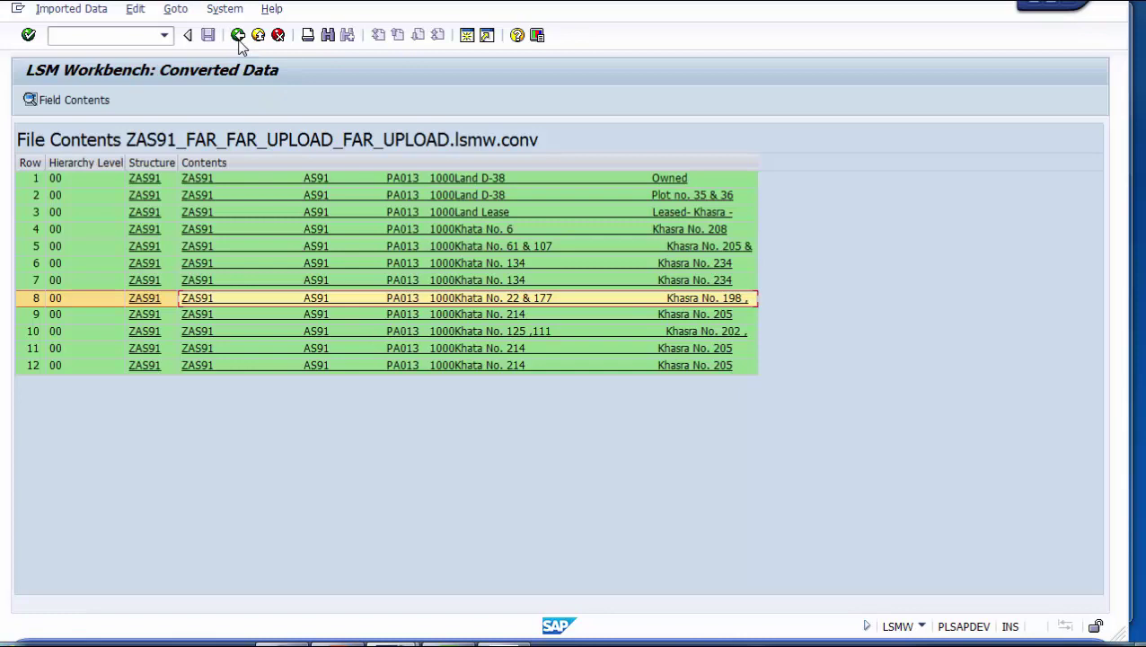
left_click(238, 36)
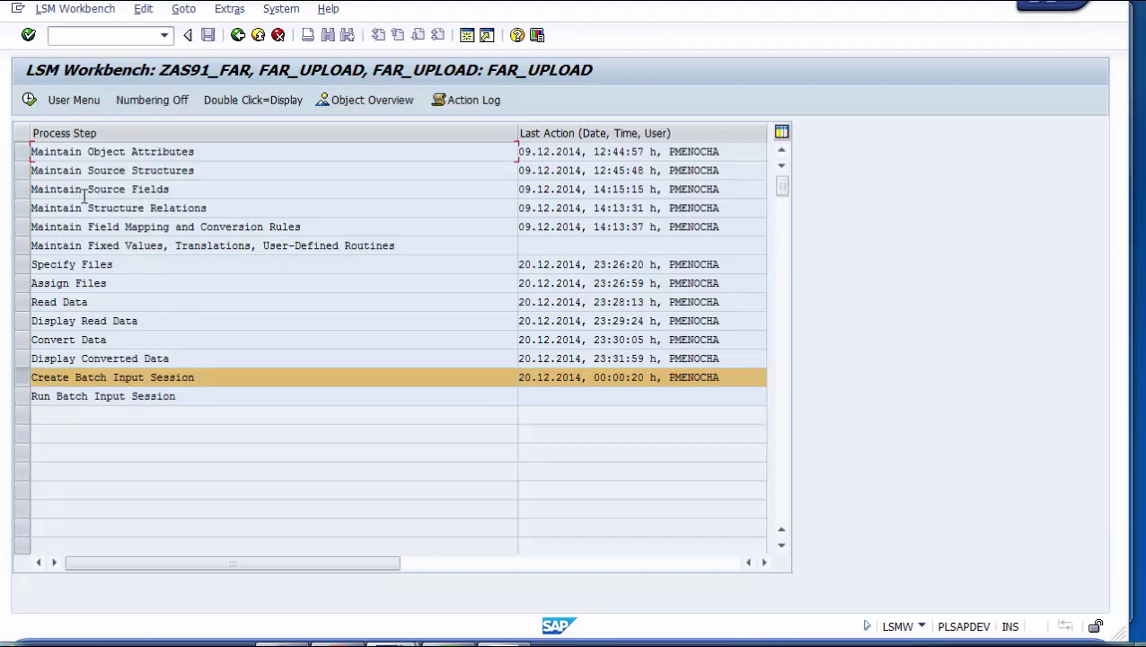
Step: Create the batch input session FAR_UPLOAD from the converted file with the batch input folder kept, and acknowledge the information message
left_click(29, 100)
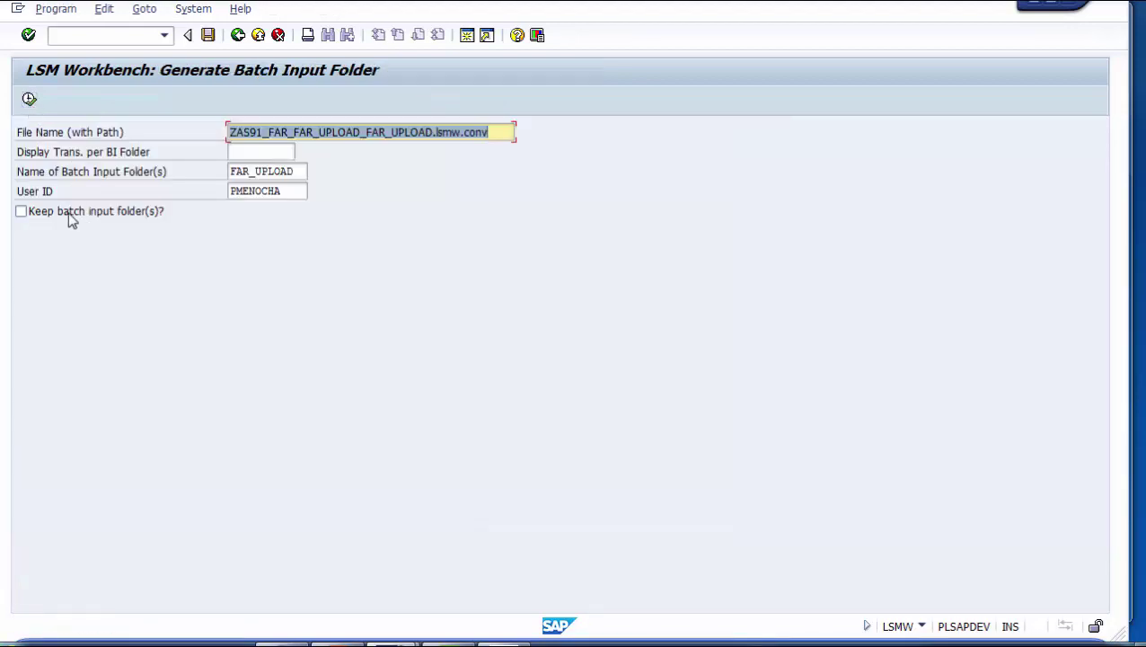
left_click(71, 215)
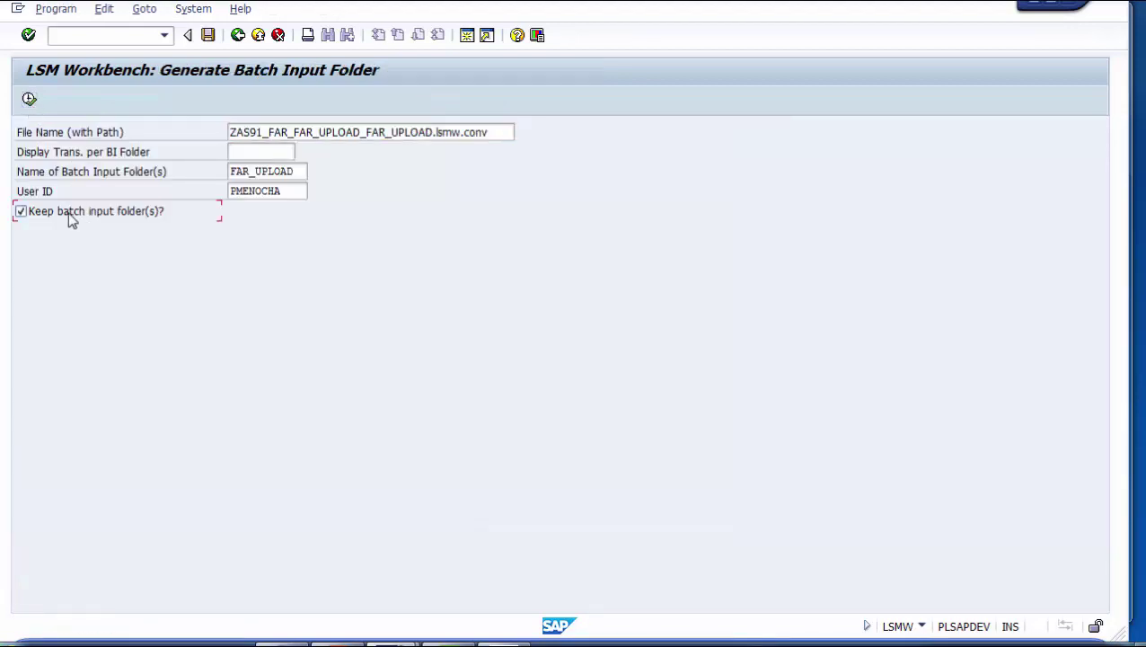
left_click(29, 100)
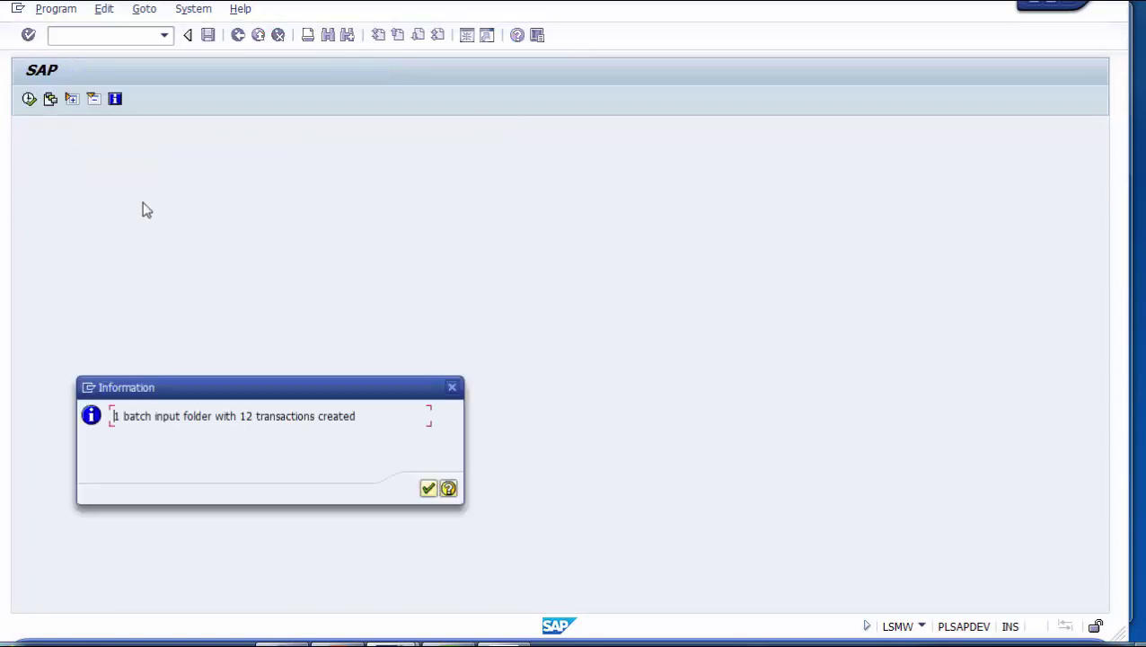
double_click(115, 416)
left_click_drag(135, 419, 383, 416)
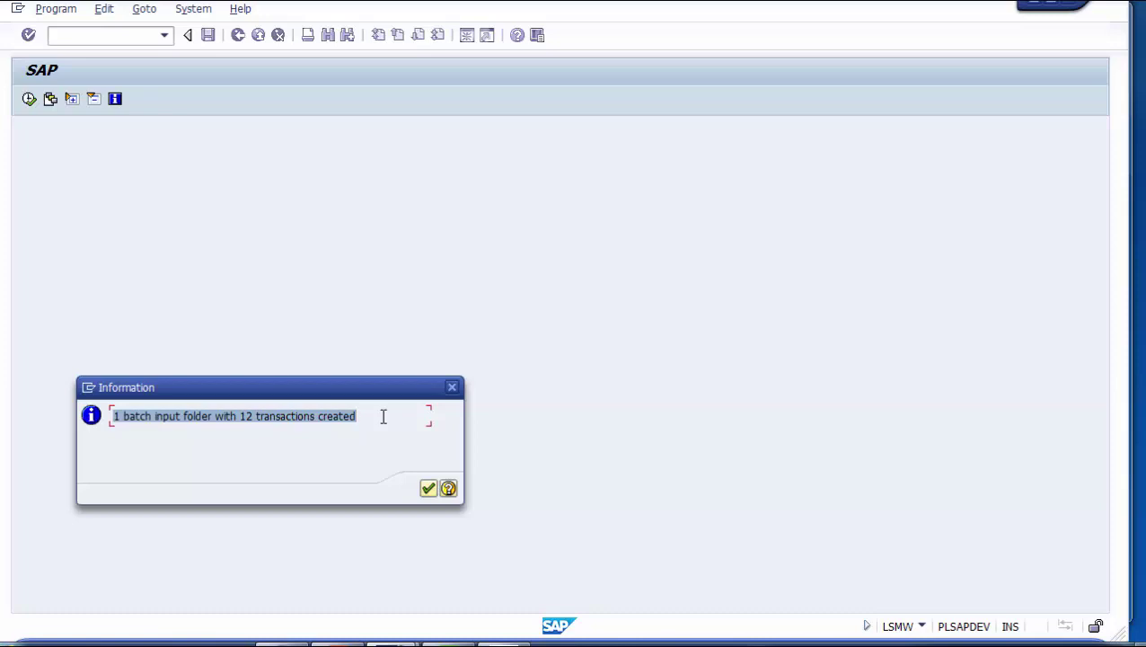
left_click(428, 489)
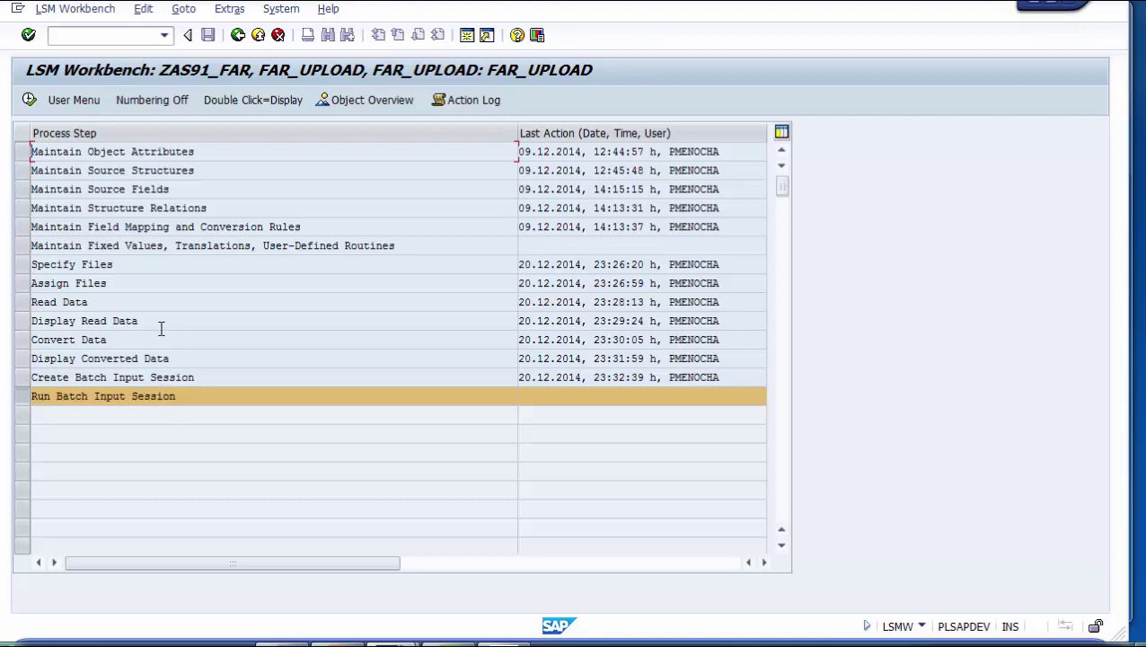
Step: Run Batch Input Session and process the new FAR_UPLOAD session in Display errors only mode
left_click(30, 101)
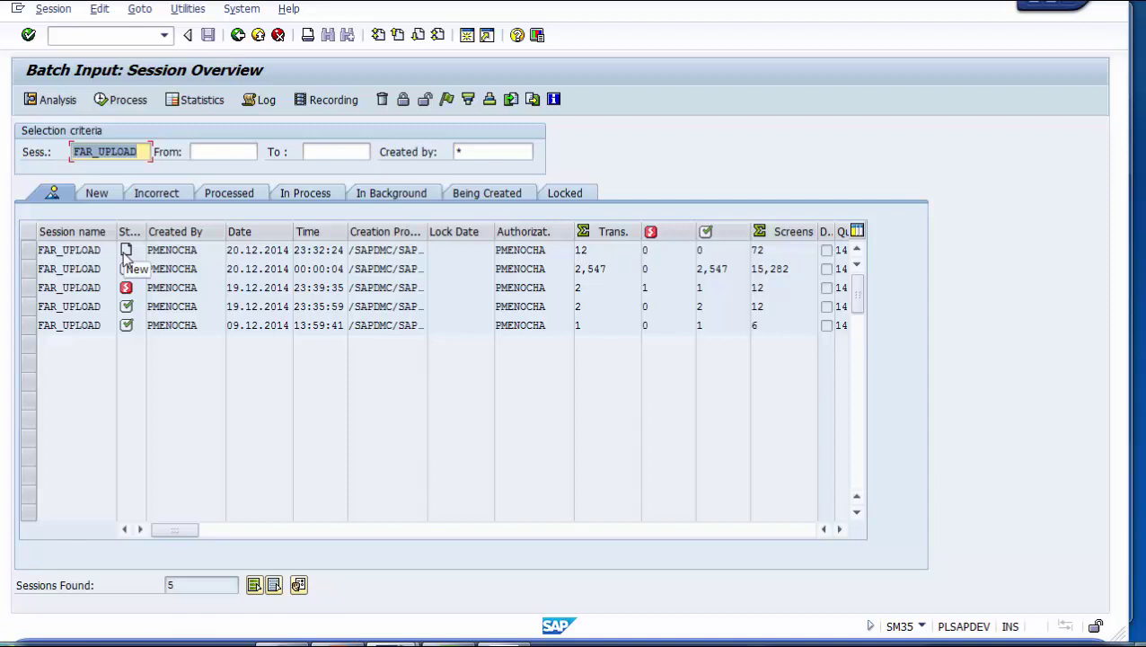
left_click(28, 259)
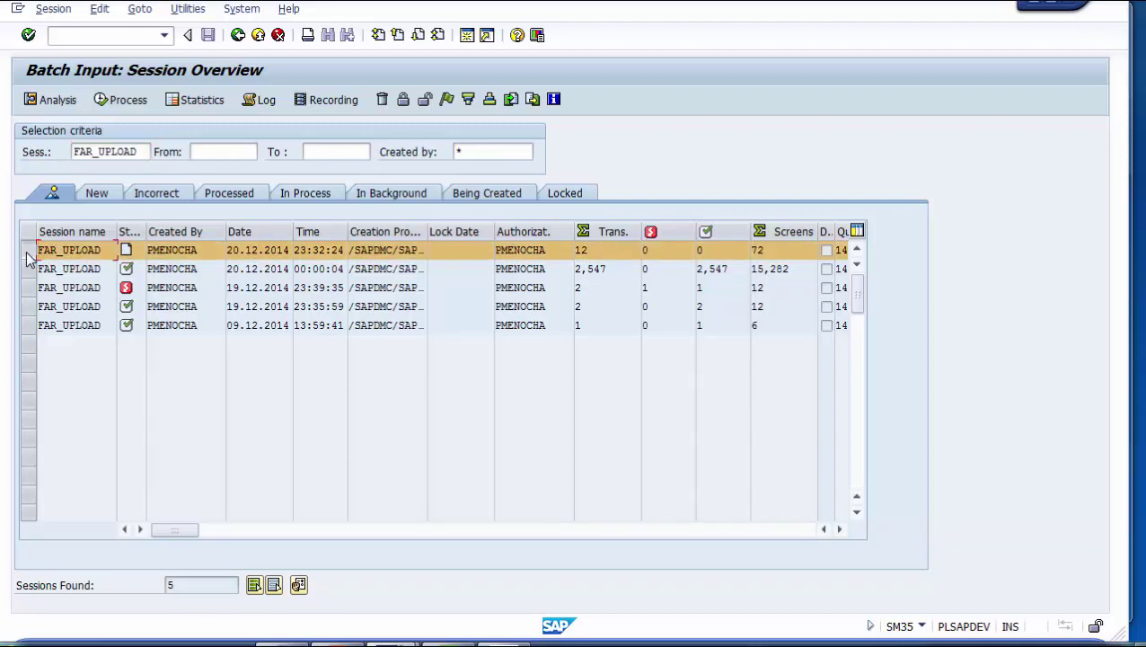
left_click(122, 100)
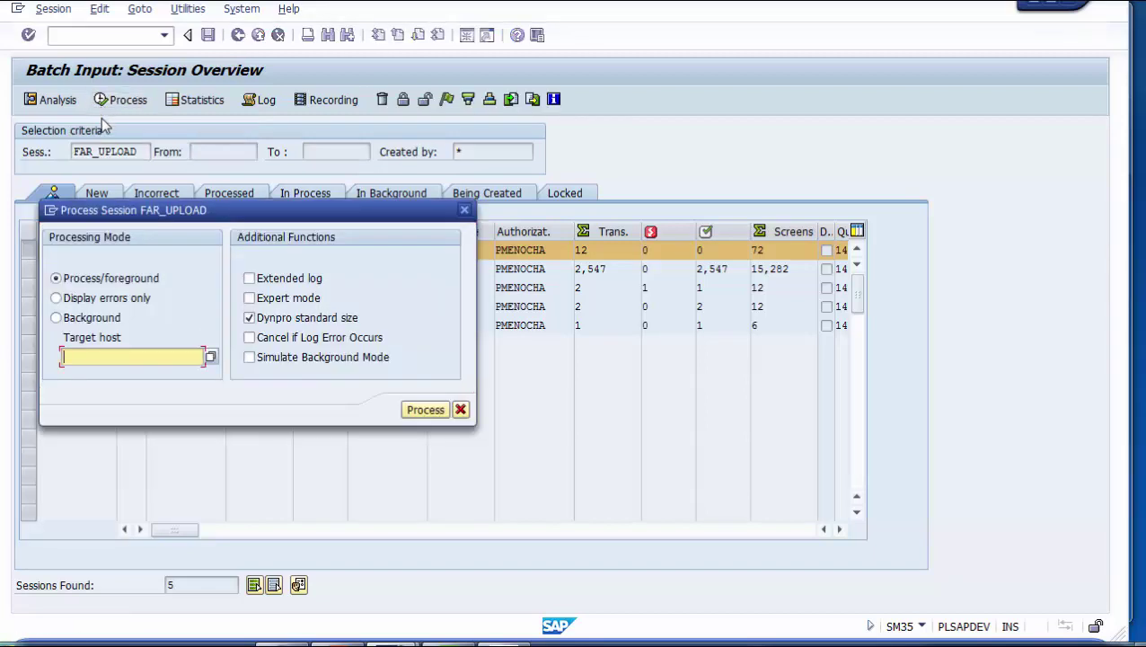
left_click(59, 300)
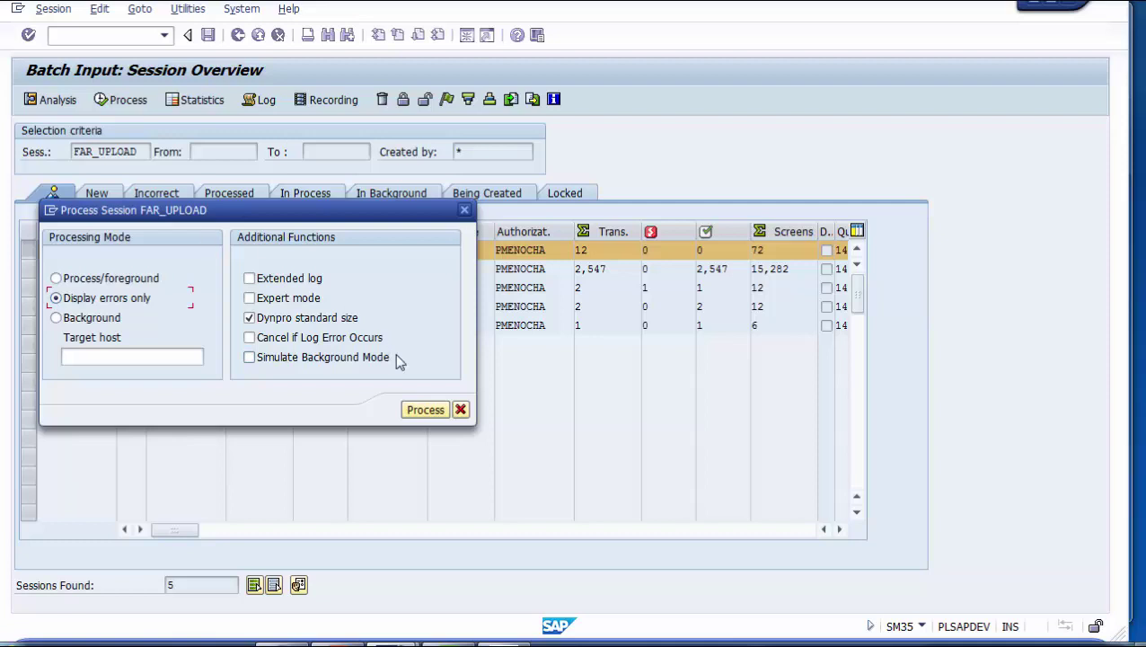
left_click(426, 411)
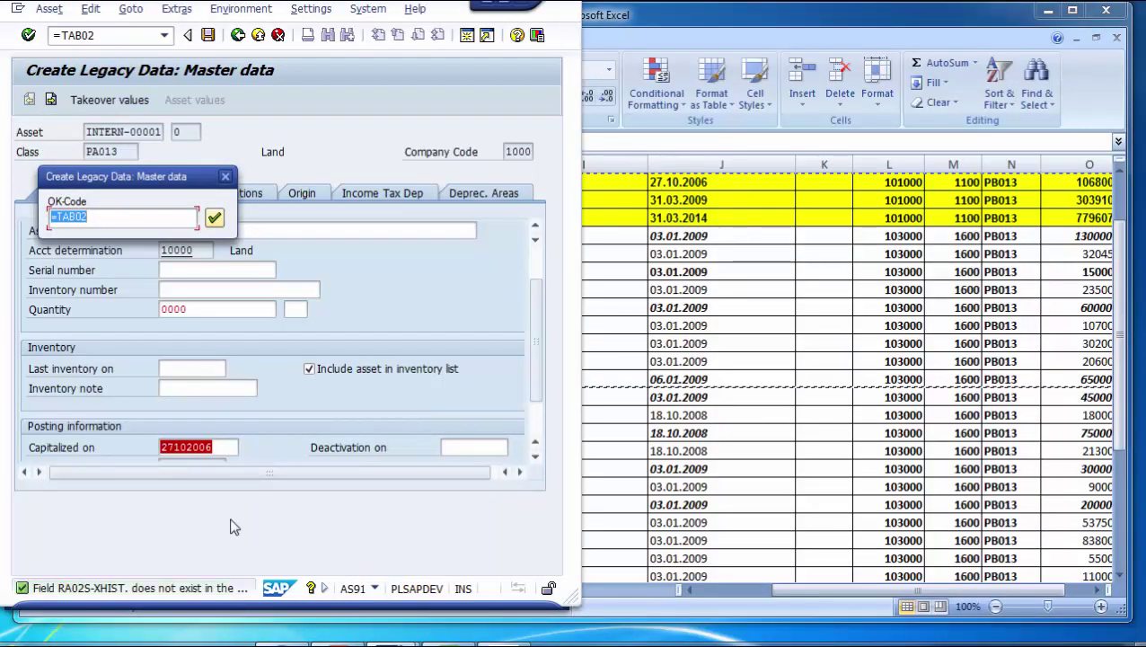
Step: Continue through the OK-code prompts on the legacy asset master data screens, enlarging the window and inspecting the capitalisation dates
left_click(221, 449)
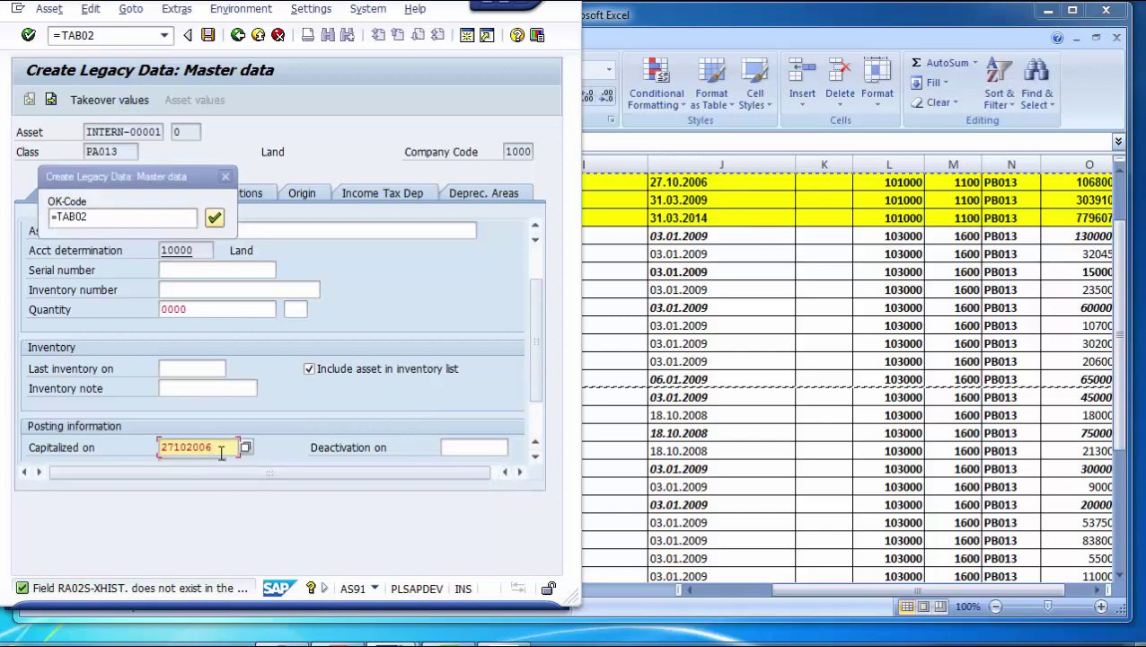
key("Return")
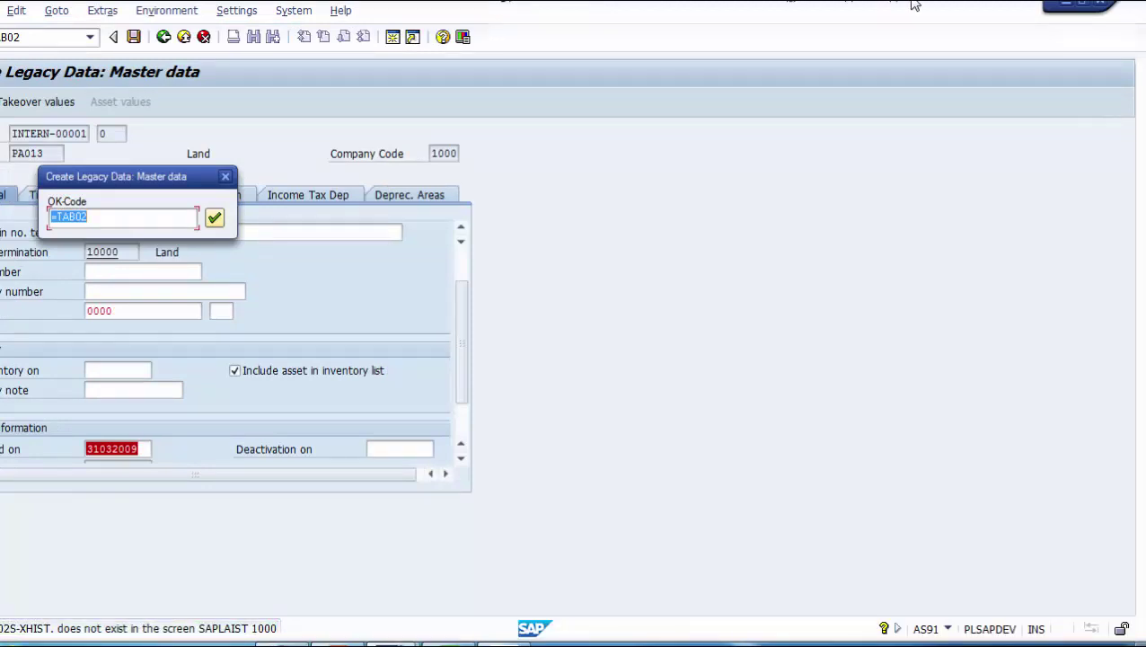
left_click(1082, 7)
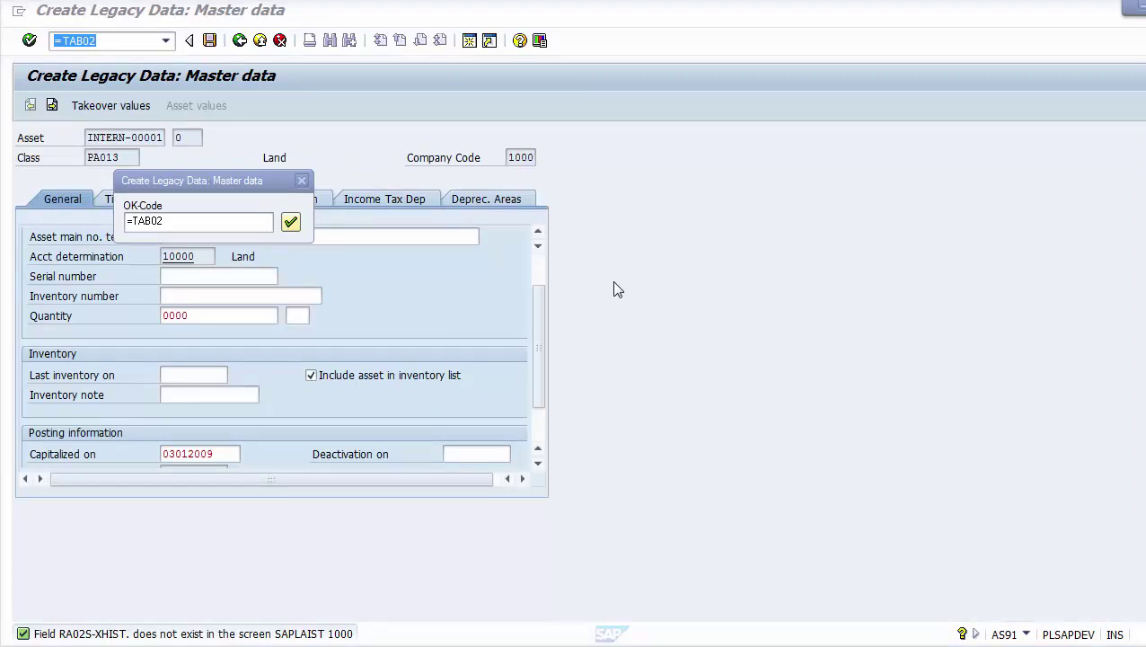
left_click(226, 454)
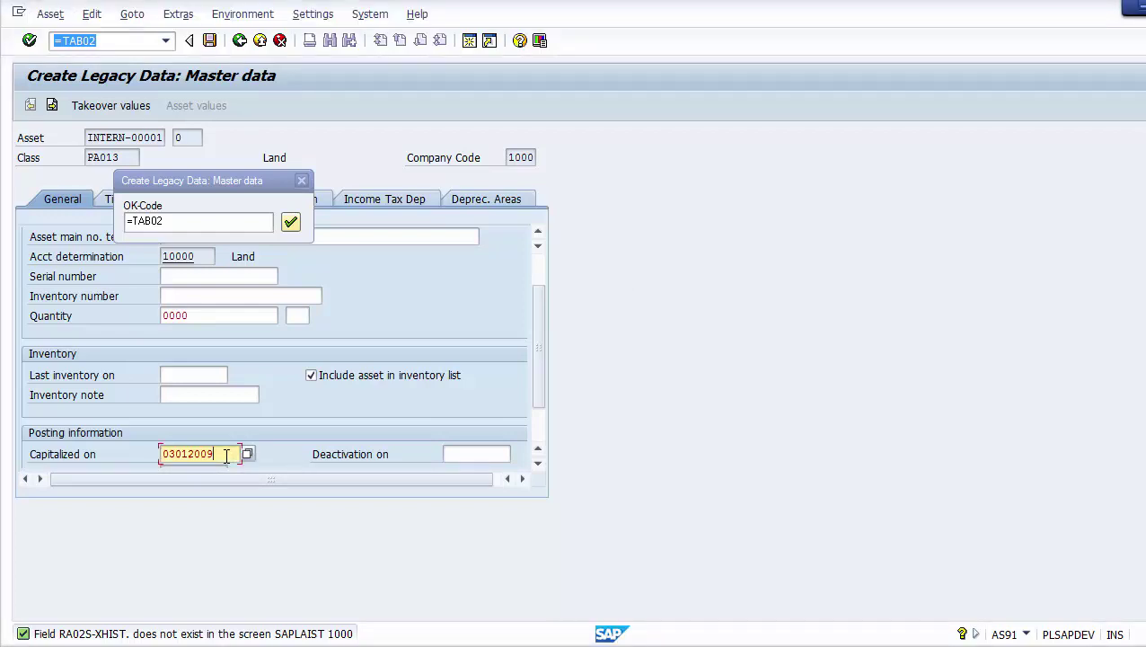
left_click(176, 454)
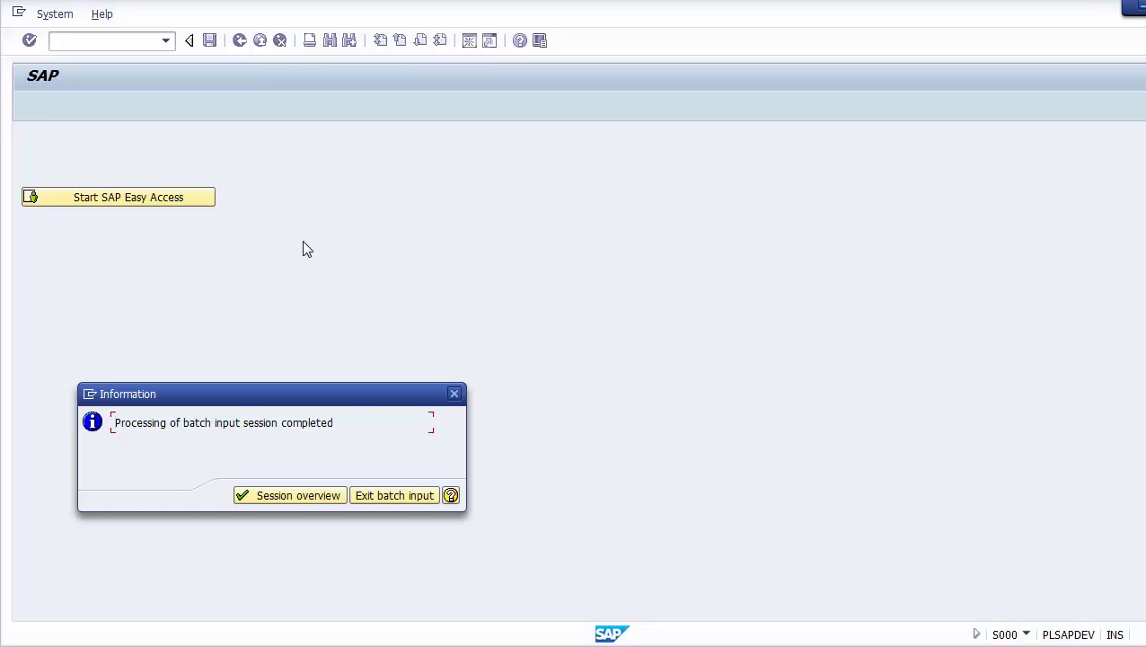
Step: Return to the session overview and check the newest FAR_UPLOAD session's total, incorrect and processed transactions
left_click_drag(115, 423, 343, 419)
left_click(162, 426)
left_click(329, 424)
left_click(290, 497)
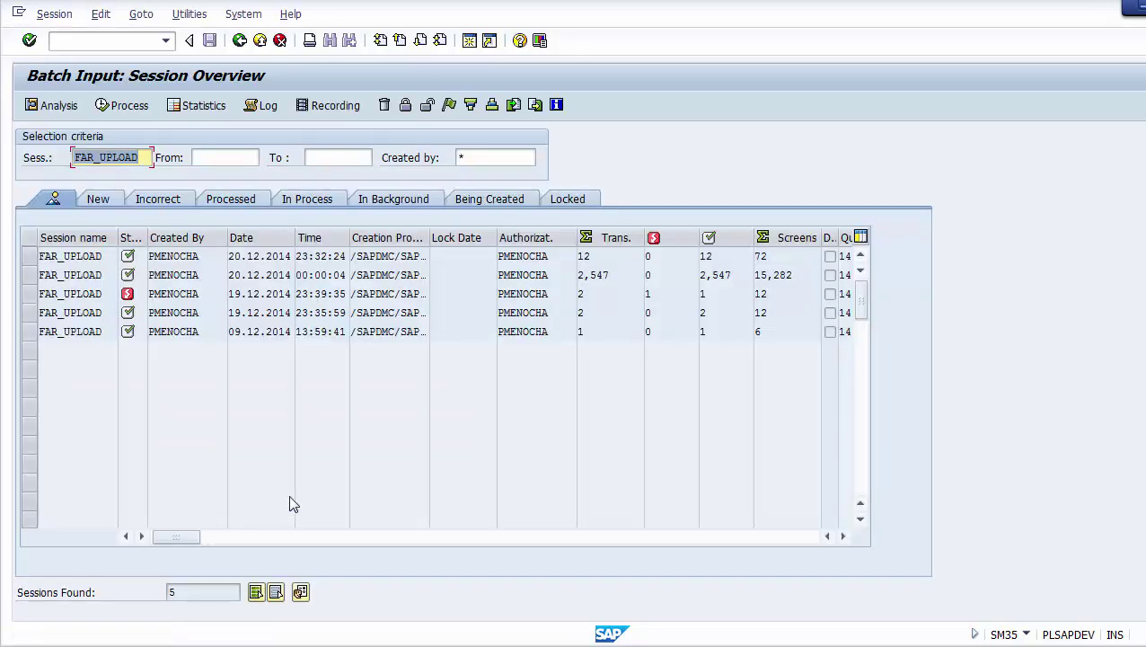
left_click(33, 260)
left_click(33, 260)
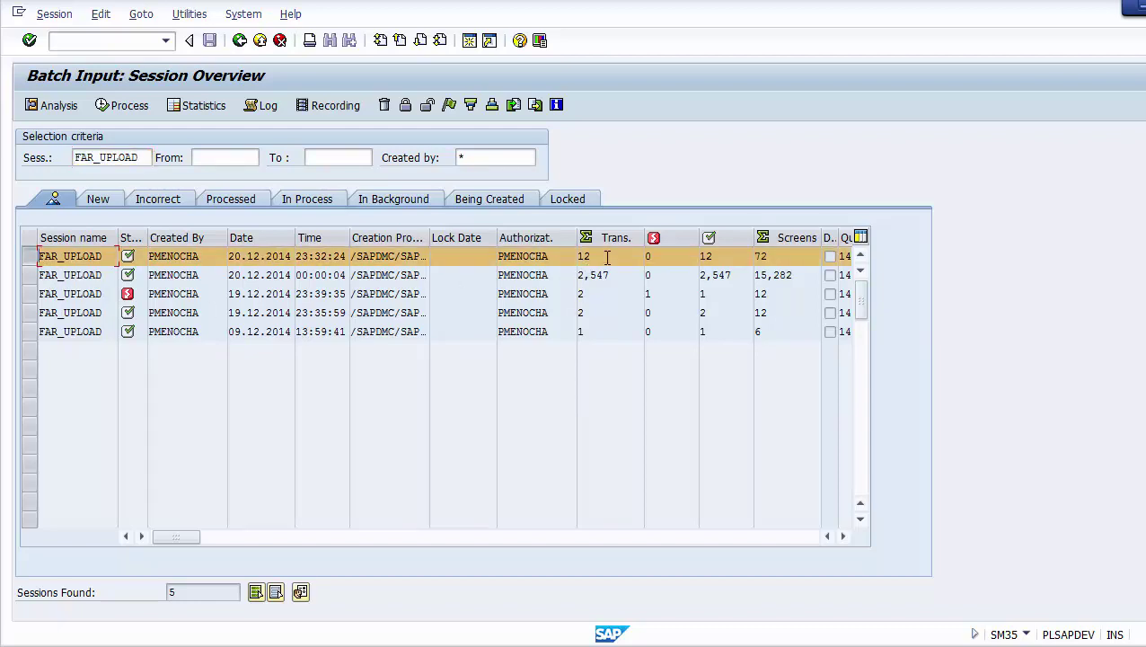
left_click_drag(607, 258, 567, 261)
left_click(717, 258)
left_click_drag(690, 257, 656, 255)
left_click(649, 256)
Step: Run the Asset Balances report AR01 for company code 1000, asset class PA013 and report date 31.03.2015
left_click(106, 43)
type("/n")
type("AR01")
key("Return")
key("Down")
key("Down")
key("Down")
key("Down")
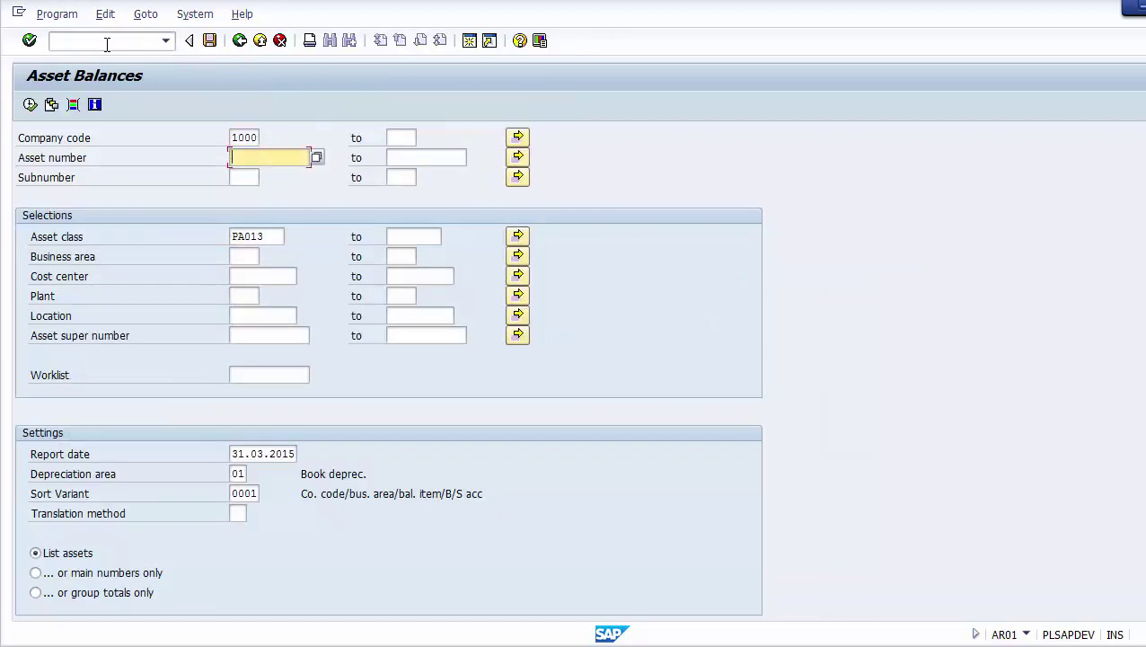
key("Up")
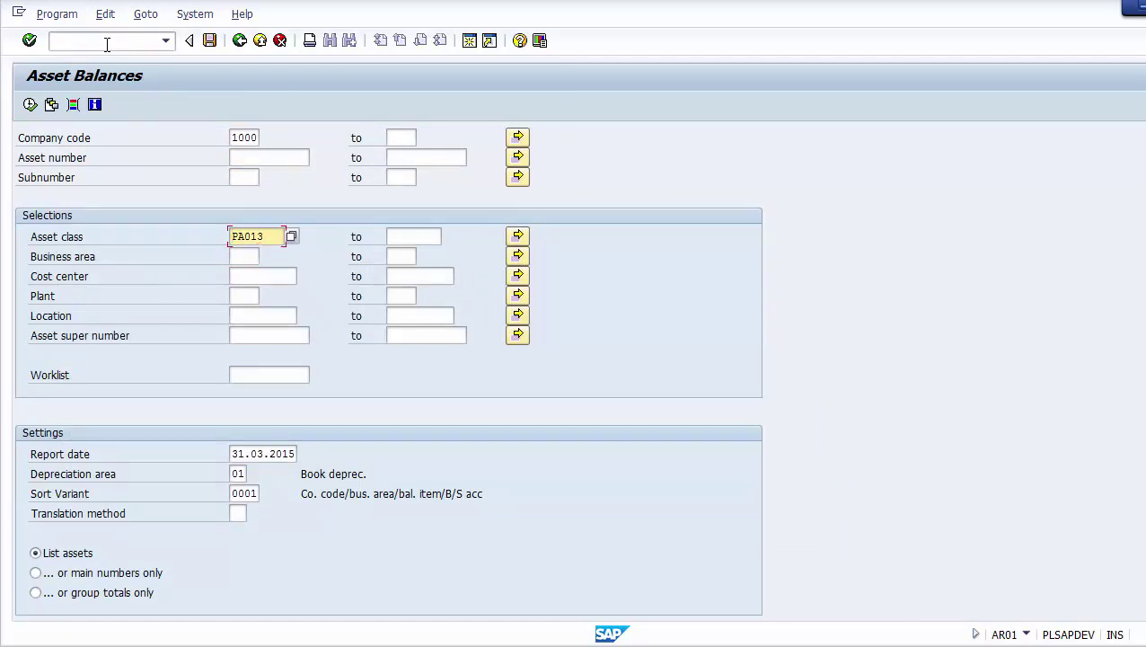
key("Up")
key("Up")
key("Up")
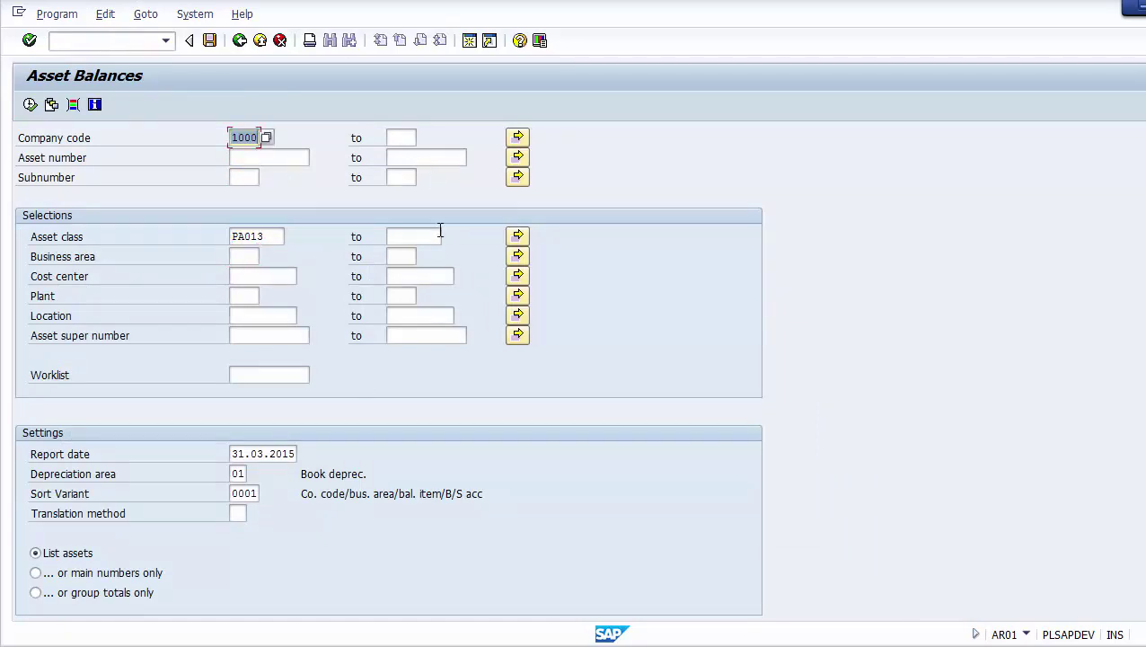
left_click(245, 141)
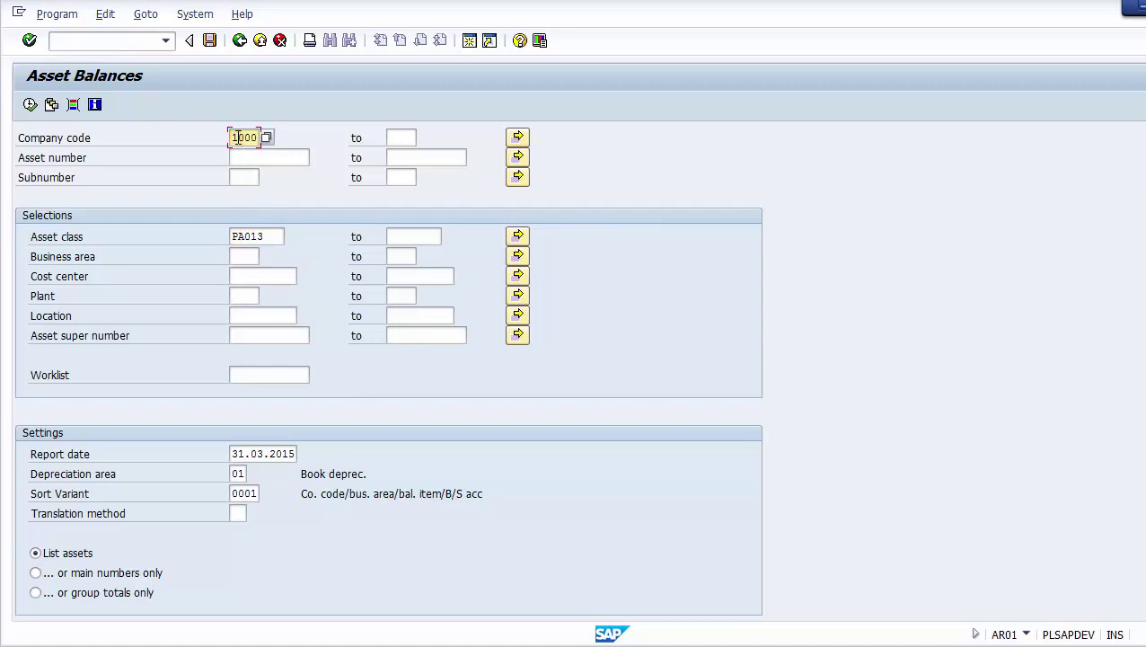
left_click(273, 235)
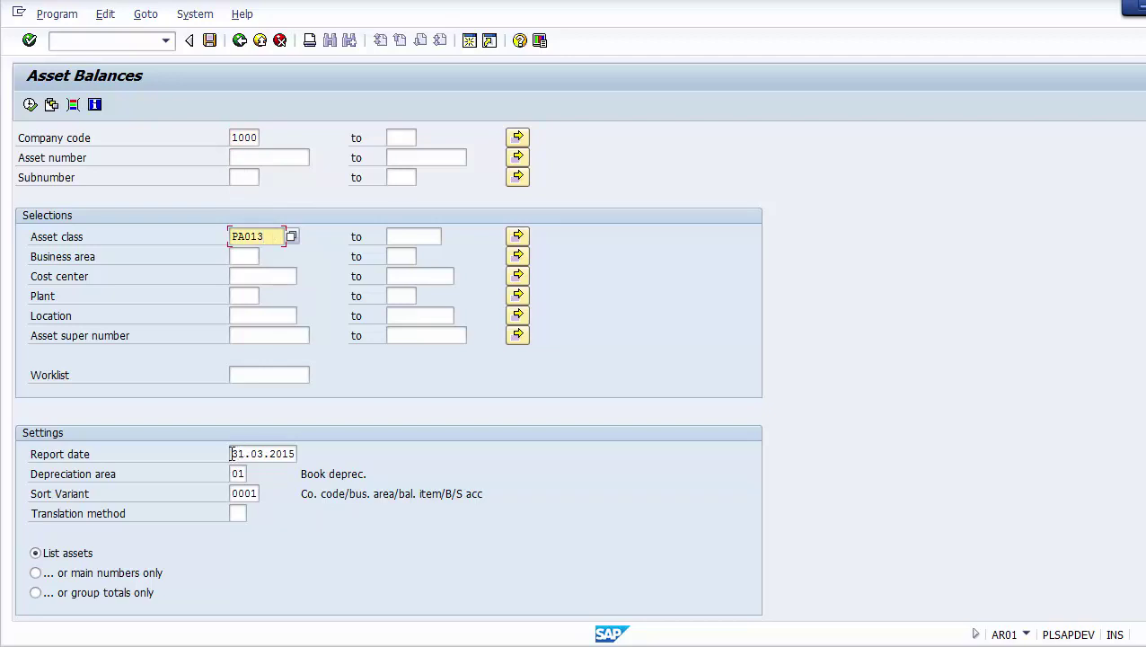
left_click_drag(231, 453, 324, 447)
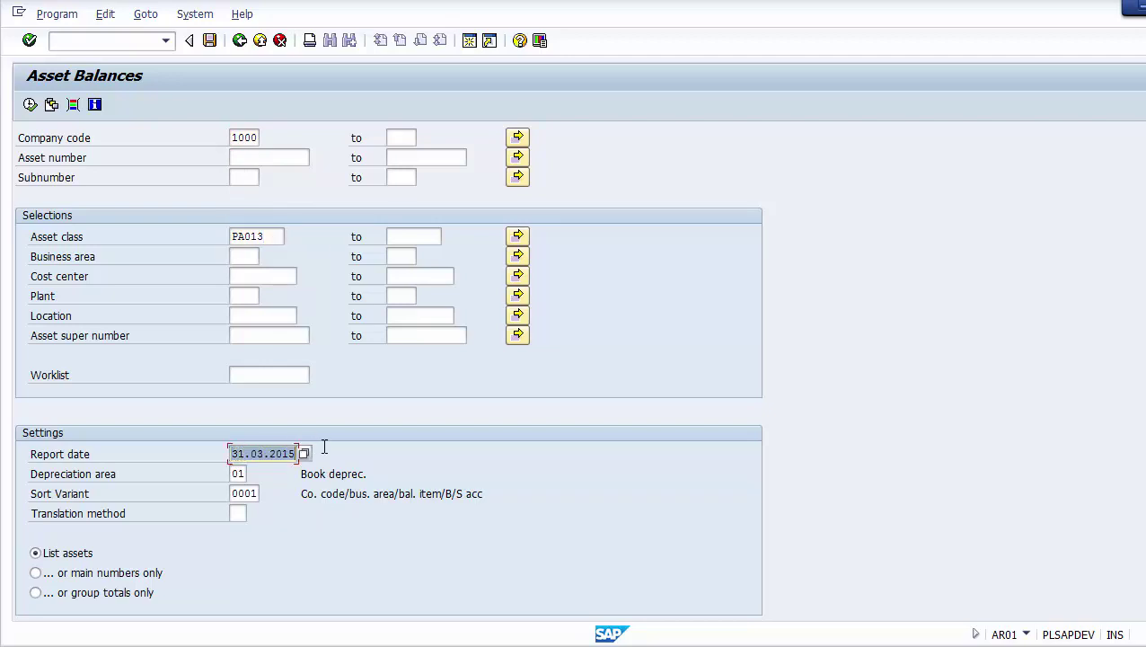
left_click(29, 108)
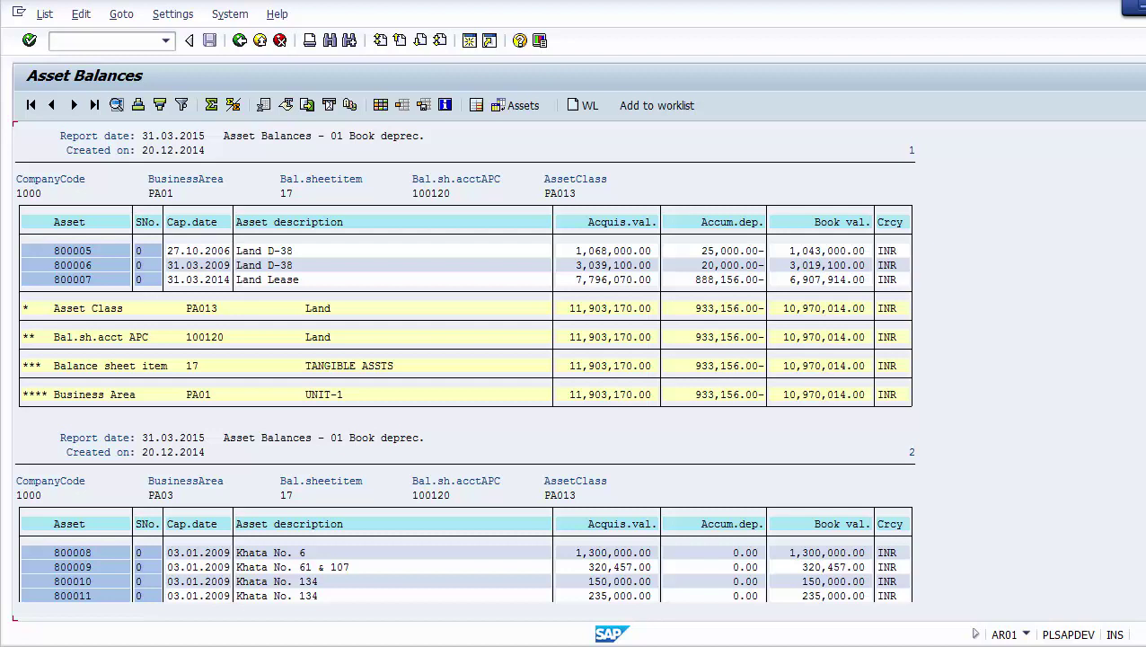
Step: Compare the report's company code total for acquisition value with the sum of cells O5:O16 in the LAND workbook
scroll(466, 377, "down", 5)
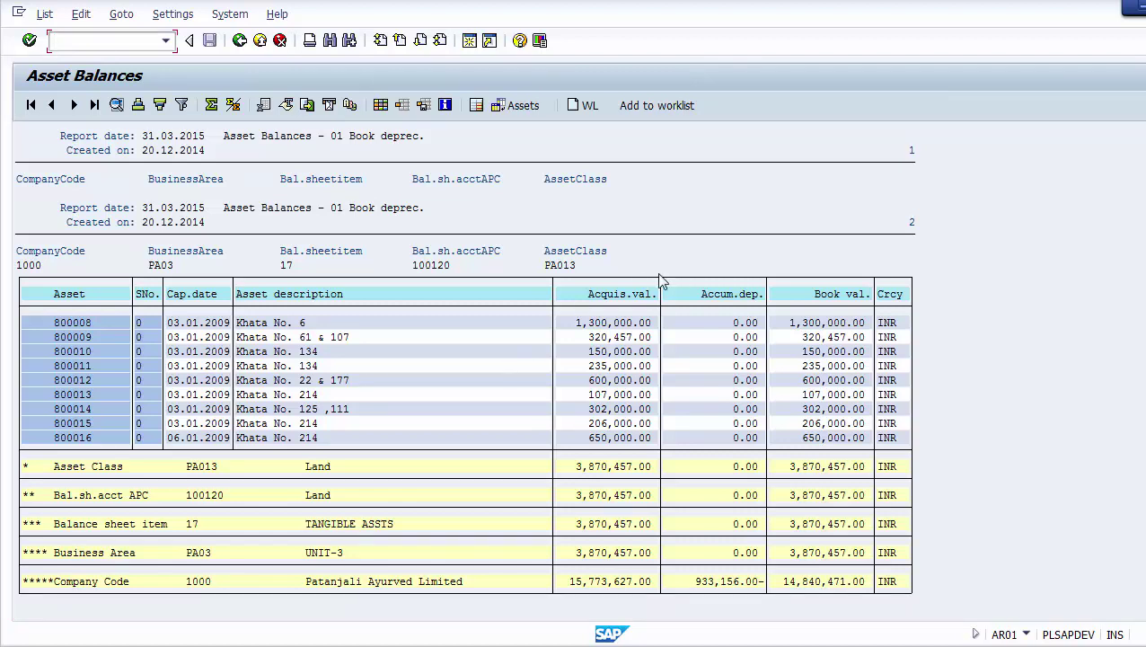
left_click(612, 297)
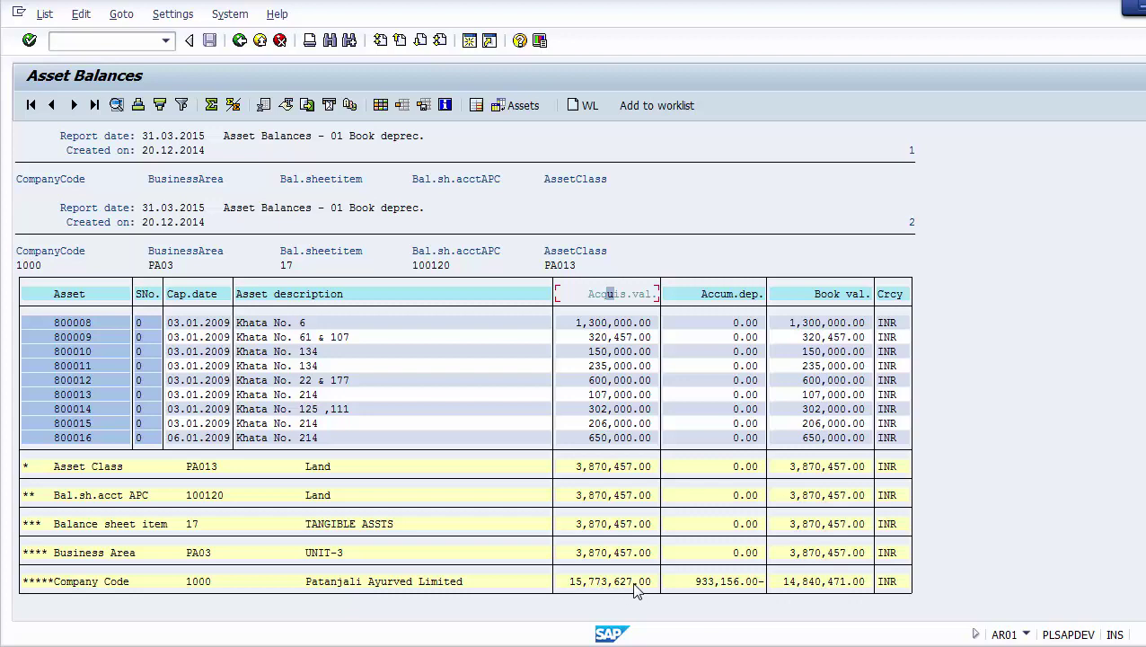
key("alt+Tab")
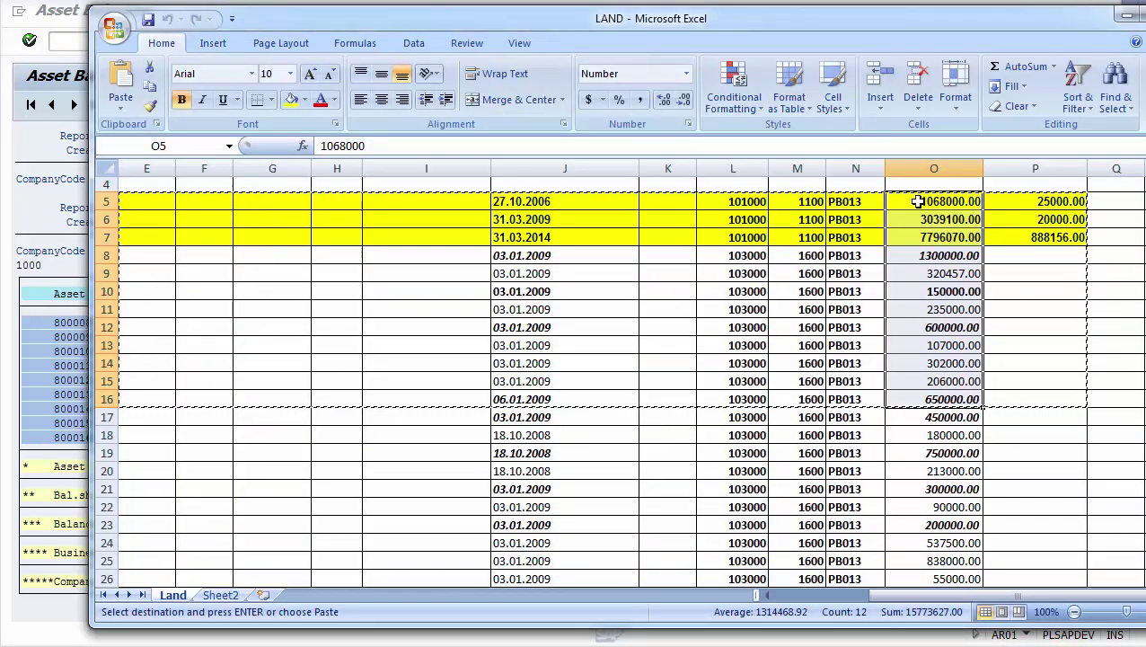
left_click(917, 202)
key("shift+Down")
key("shift+Down")
key("shift+Down")
key("shift+Down")
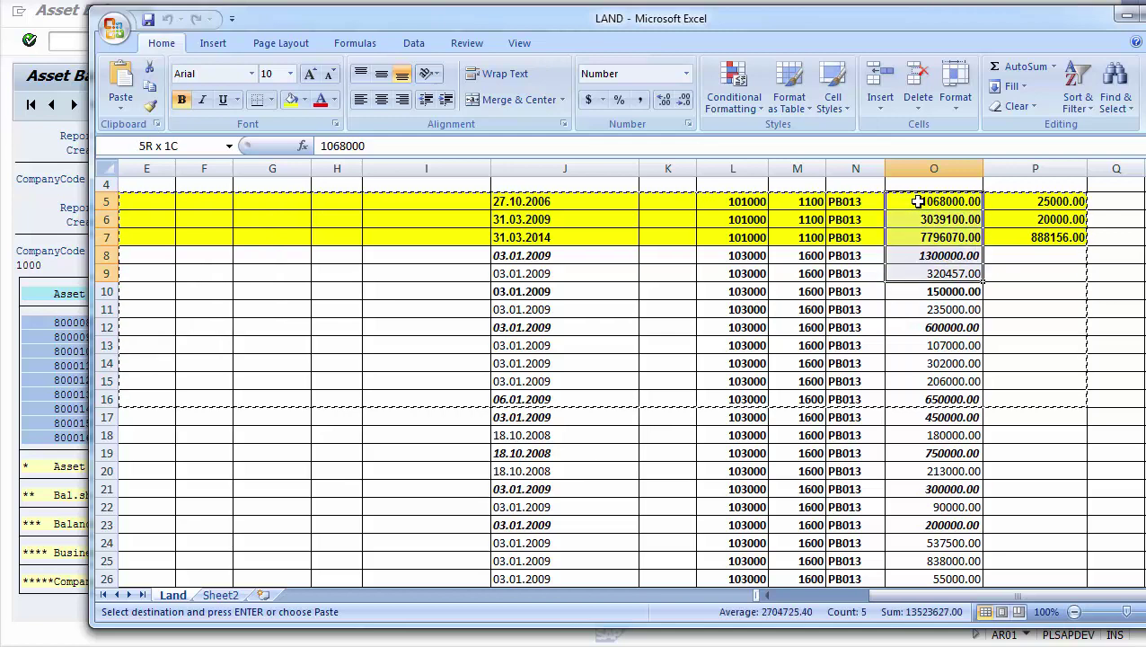
key("shift+Down")
key("shift+Down")
key("shift+Down")
key("shift+Down")
key("shift+Down")
key("shift+Down")
key("shift+Down")
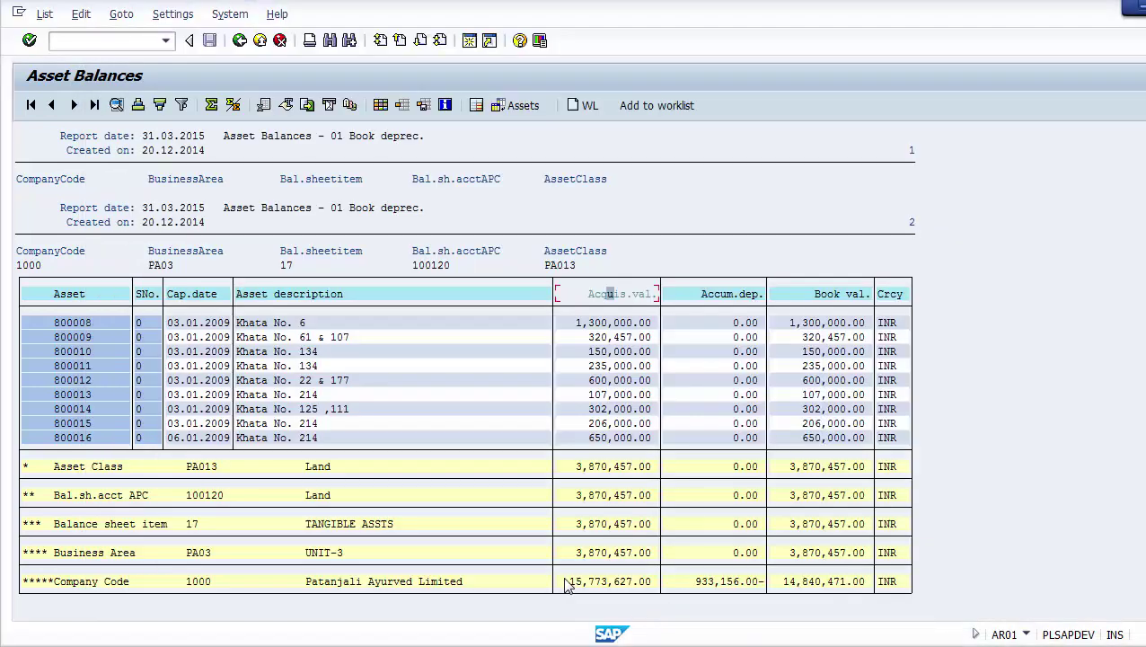
left_click(565, 582)
Step: Exit the report to SAP Easy Access and switch to the SAP FI-AA presentation in PowerPoint
left_click(259, 47)
left_click(258, 45)
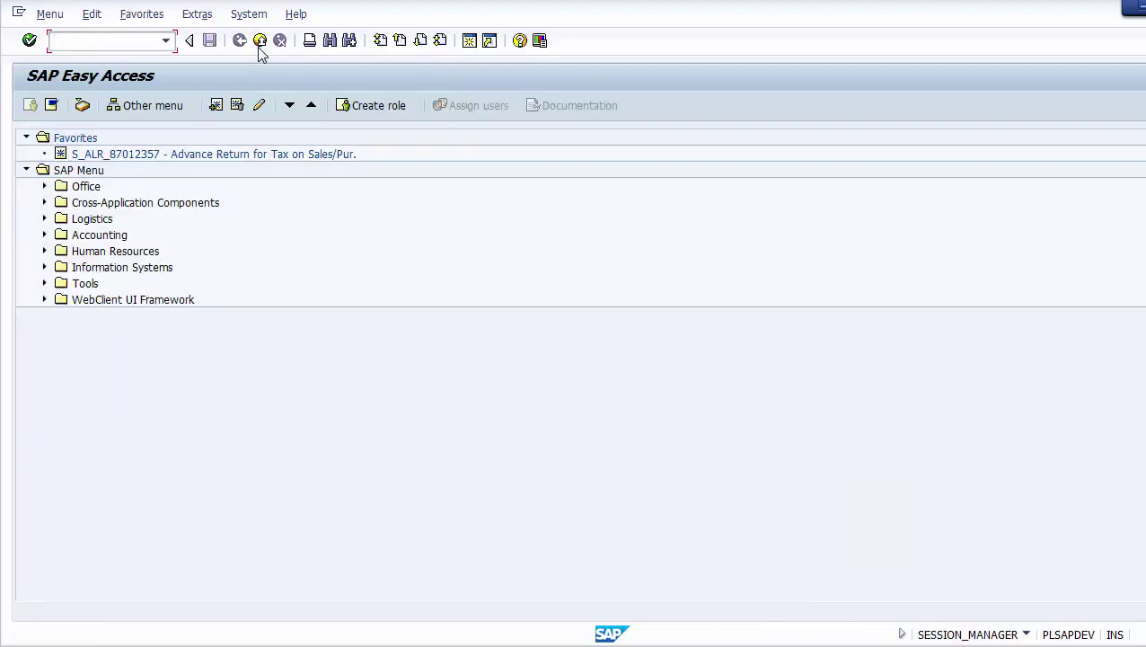
left_click(259, 45)
left_click(256, 324)
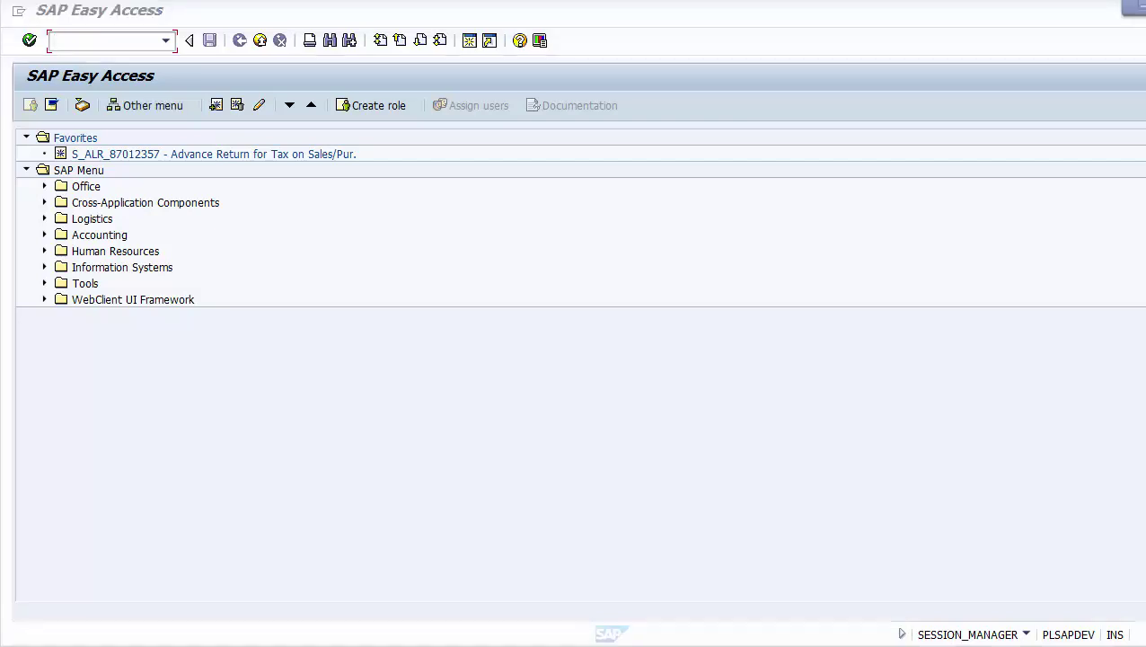
key("alt+Tab")
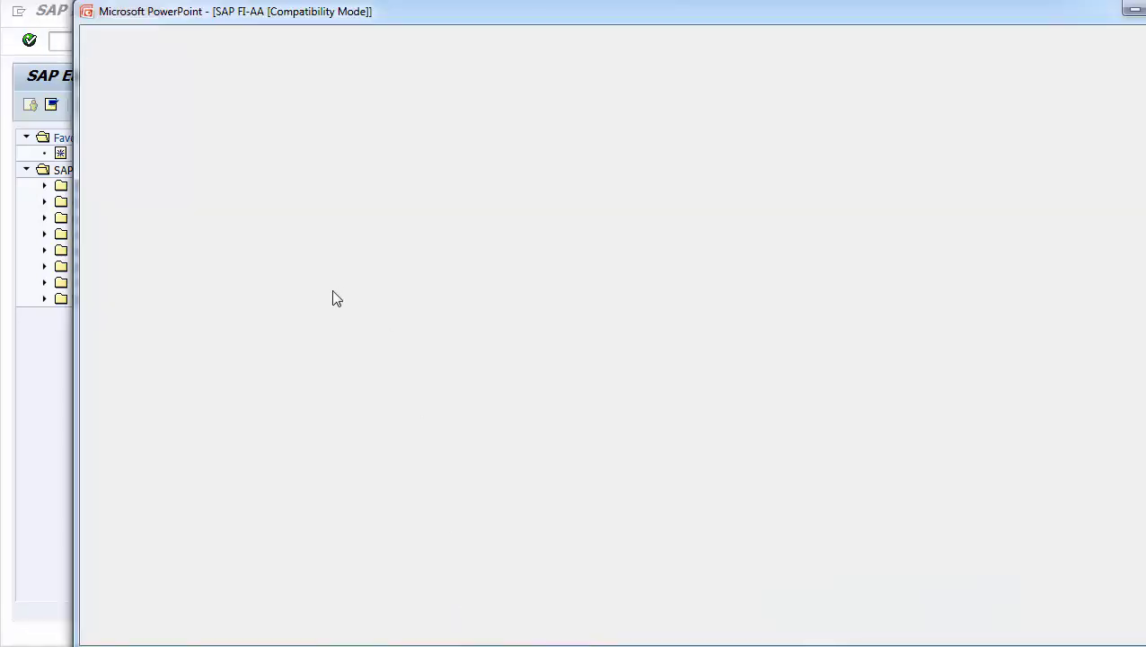